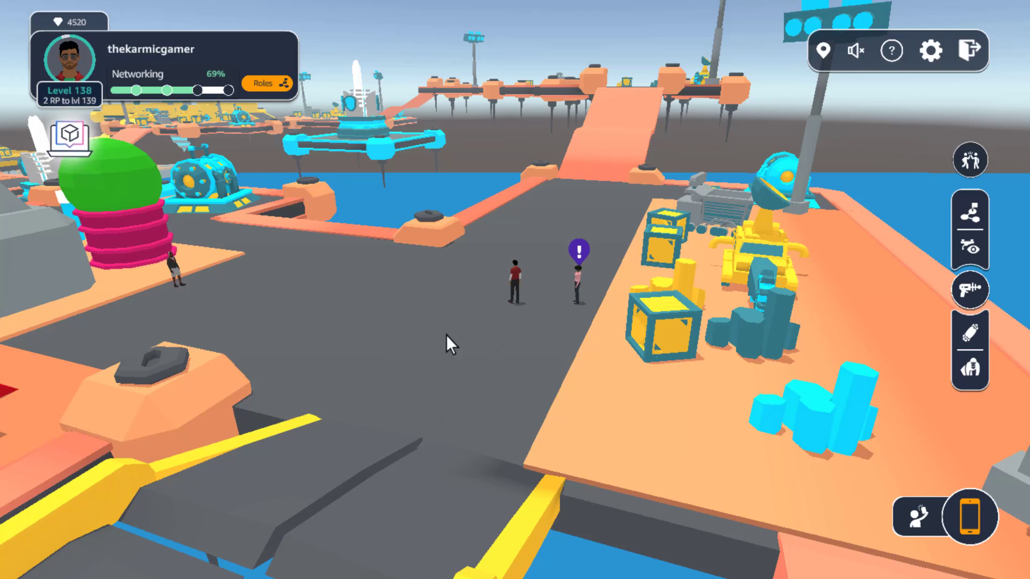
- Approach the waiting character under the purple exclamation marker and open her assignment, Content Acceleration on the Edge
drag(445, 345, 535, 328)
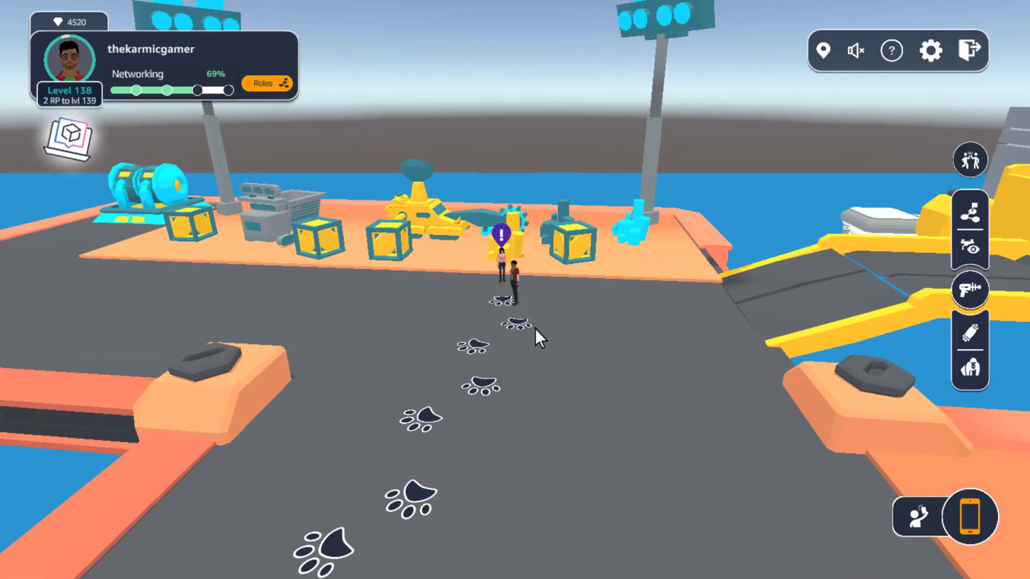
click(500, 250)
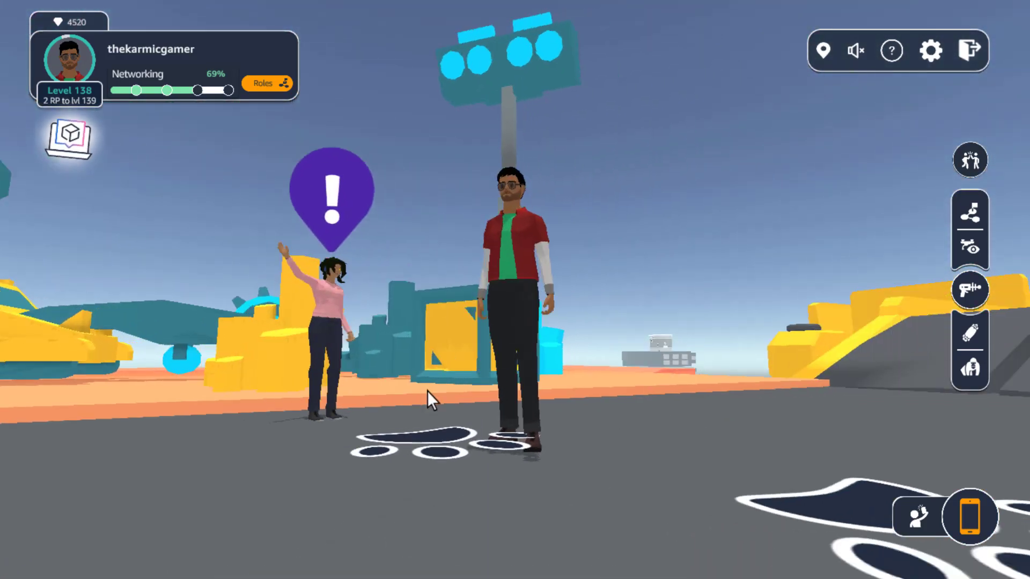
click(266, 221)
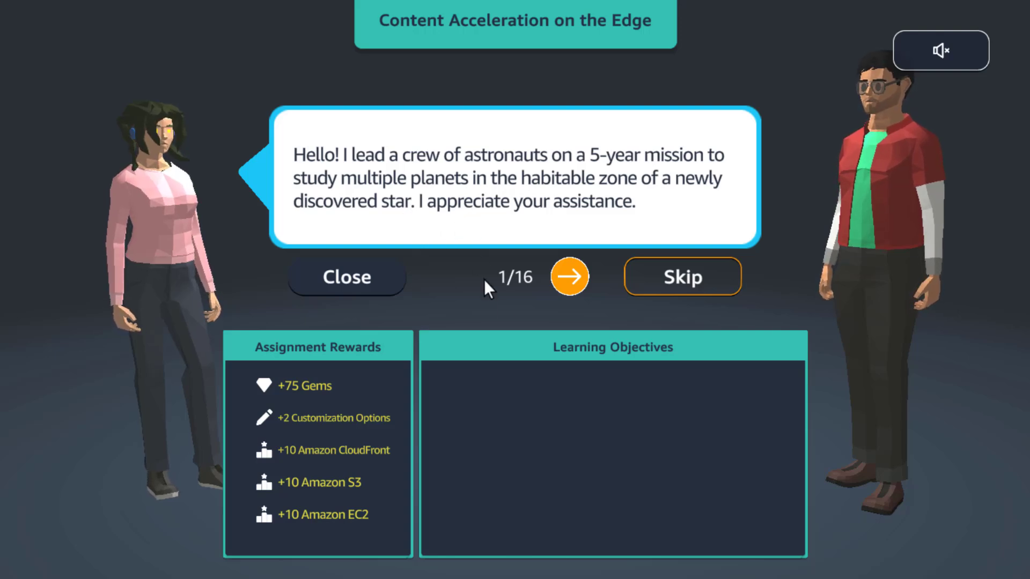
- Read the assignment conversation about the slow web portal, CloudFront and the learning objectives through to its last page, 16
click(584, 294)
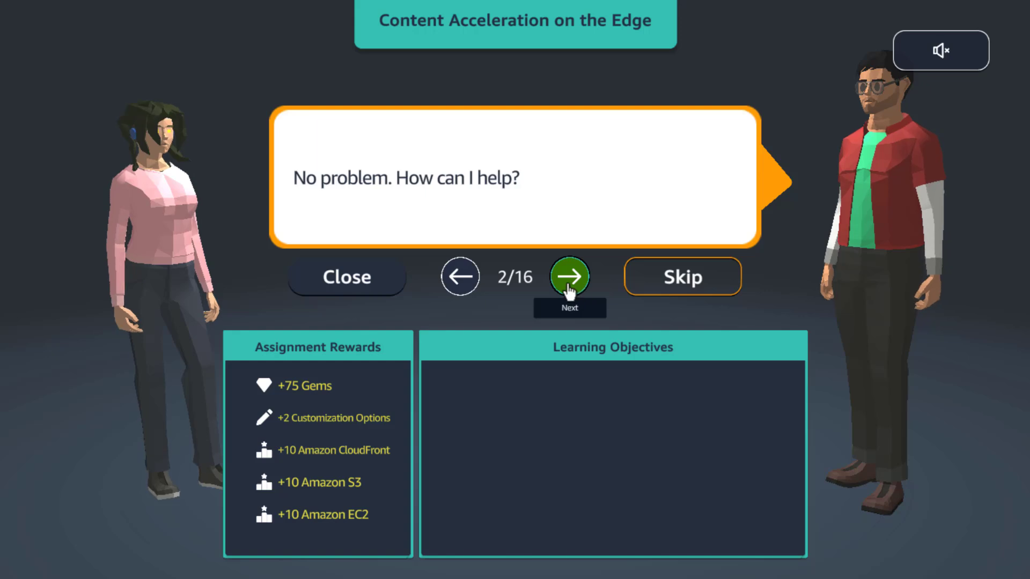
click(567, 290)
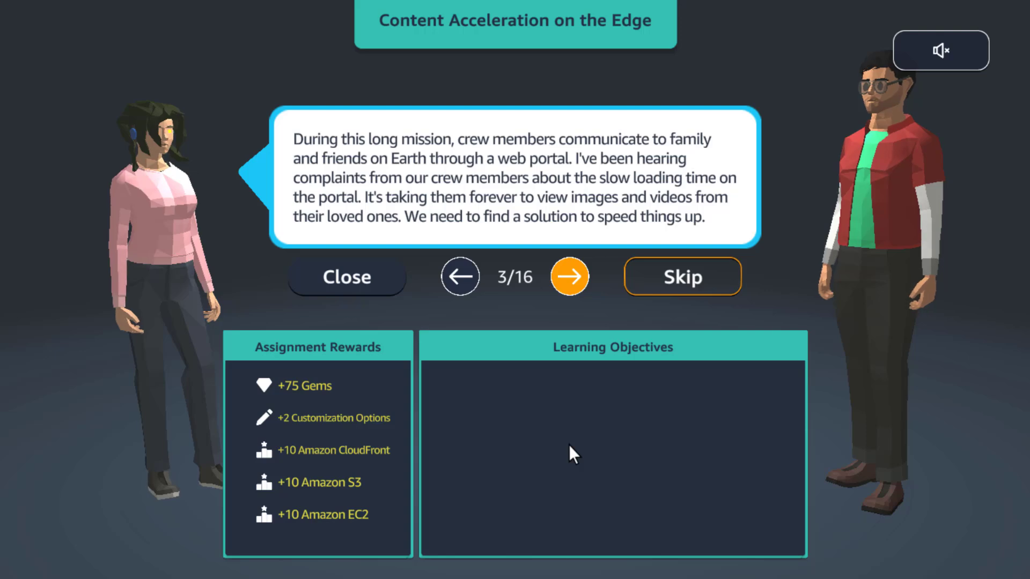
click(569, 278)
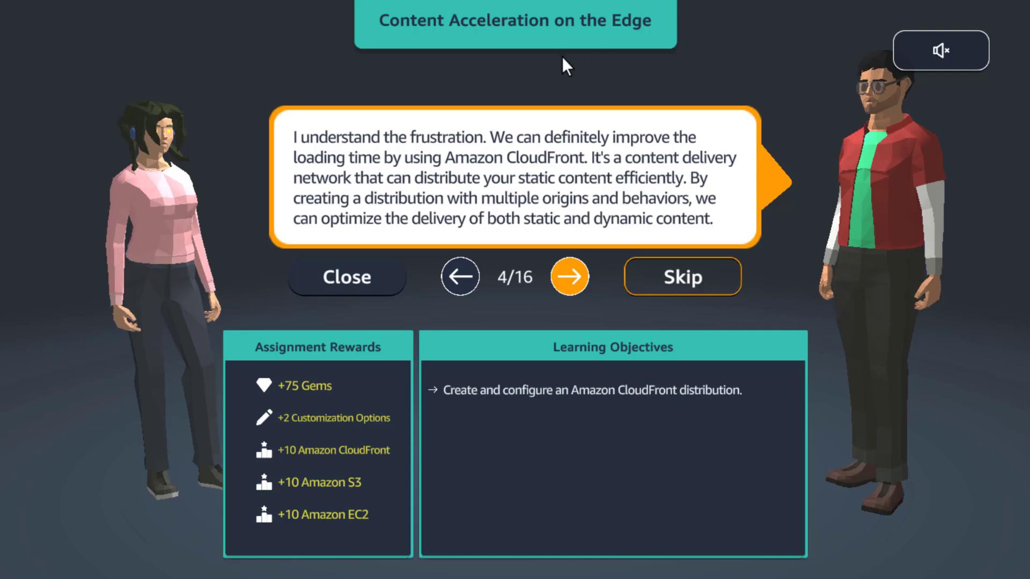
click(568, 276)
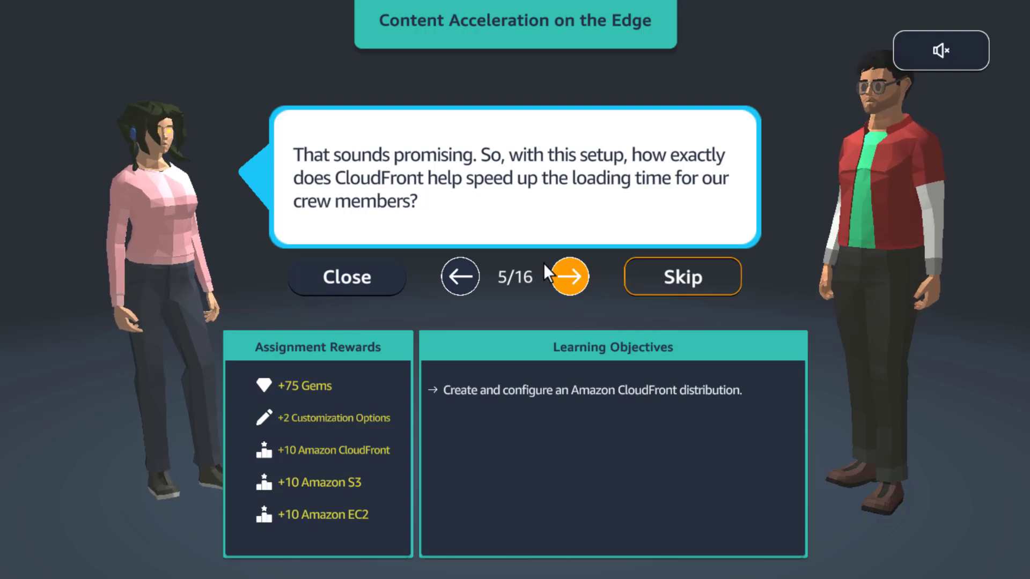
click(569, 276)
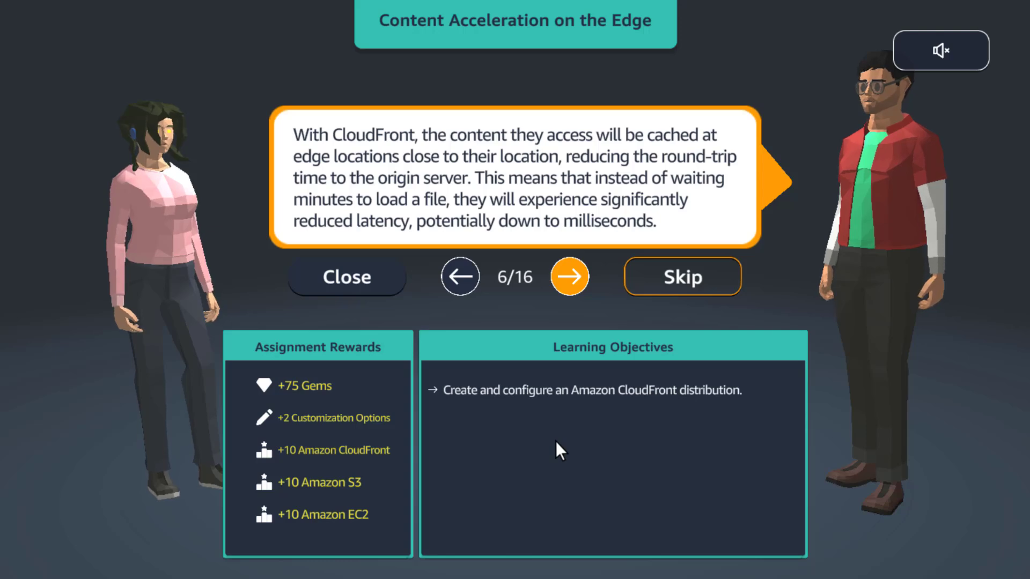
click(569, 277)
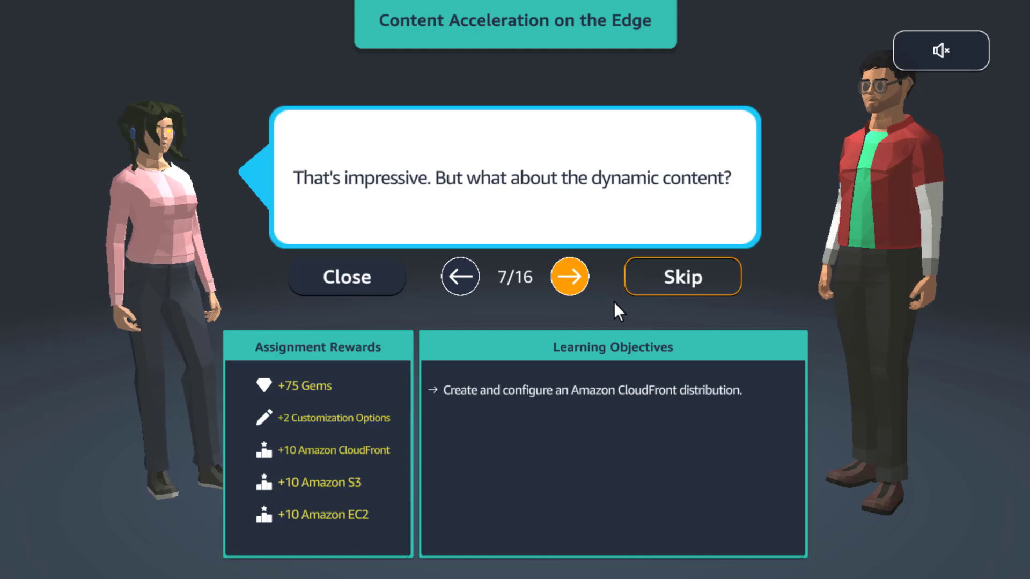
click(569, 277)
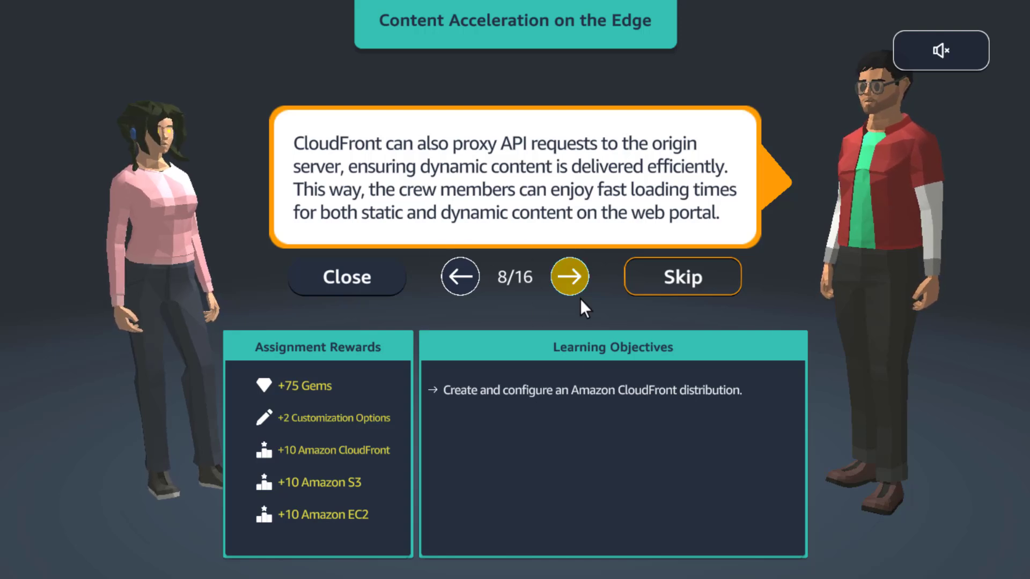
click(570, 276)
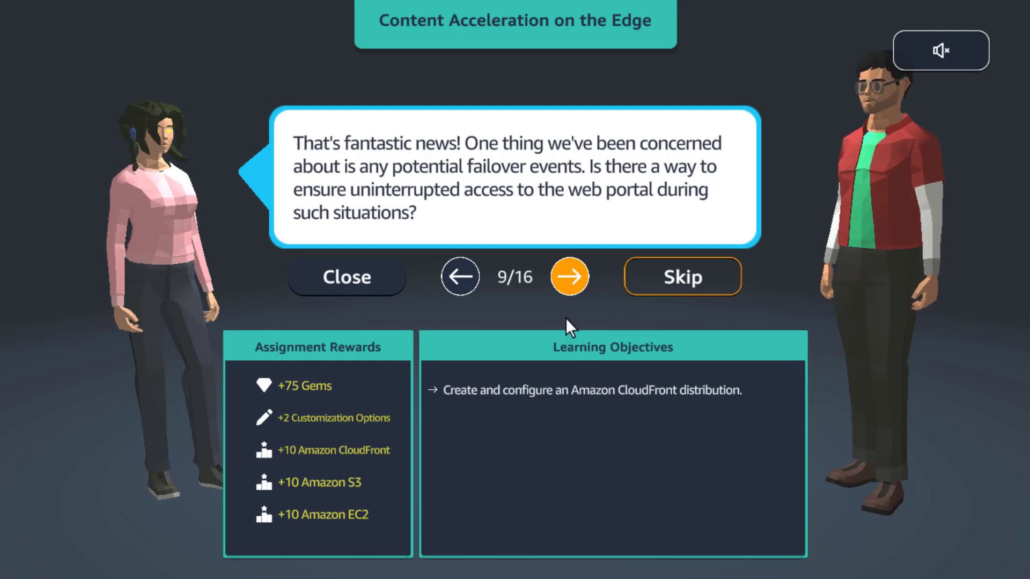
click(570, 276)
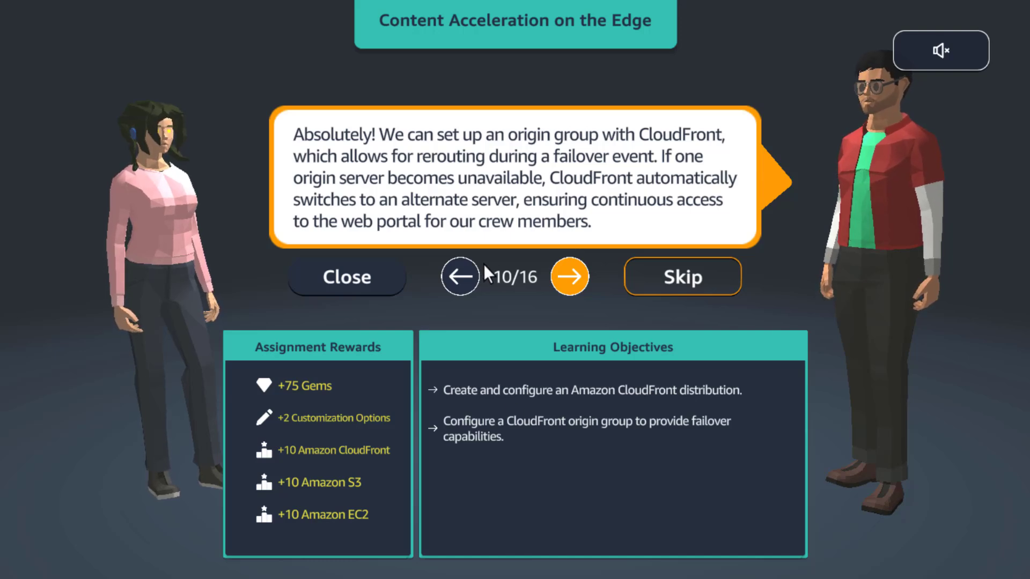
click(584, 279)
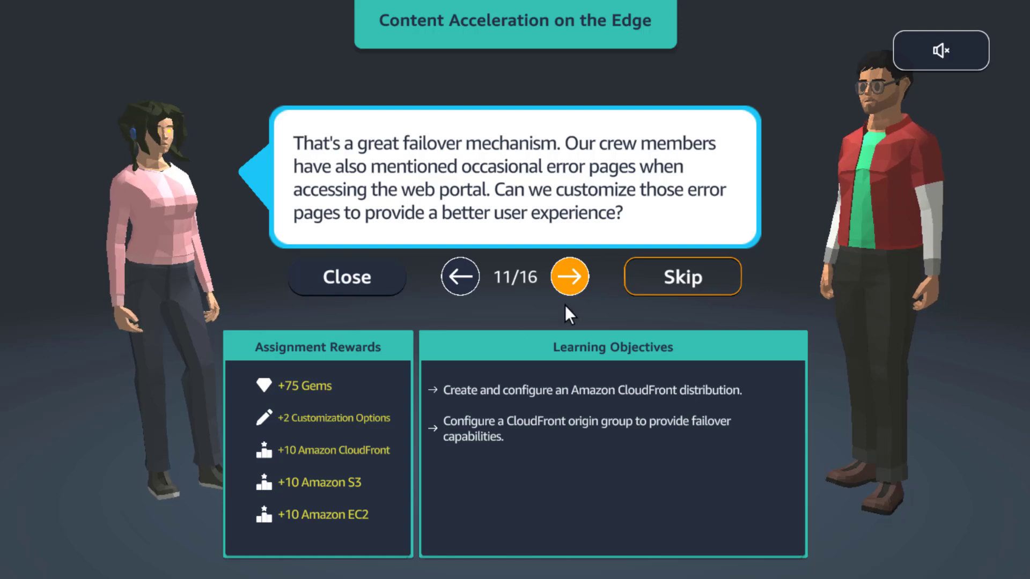
click(572, 279)
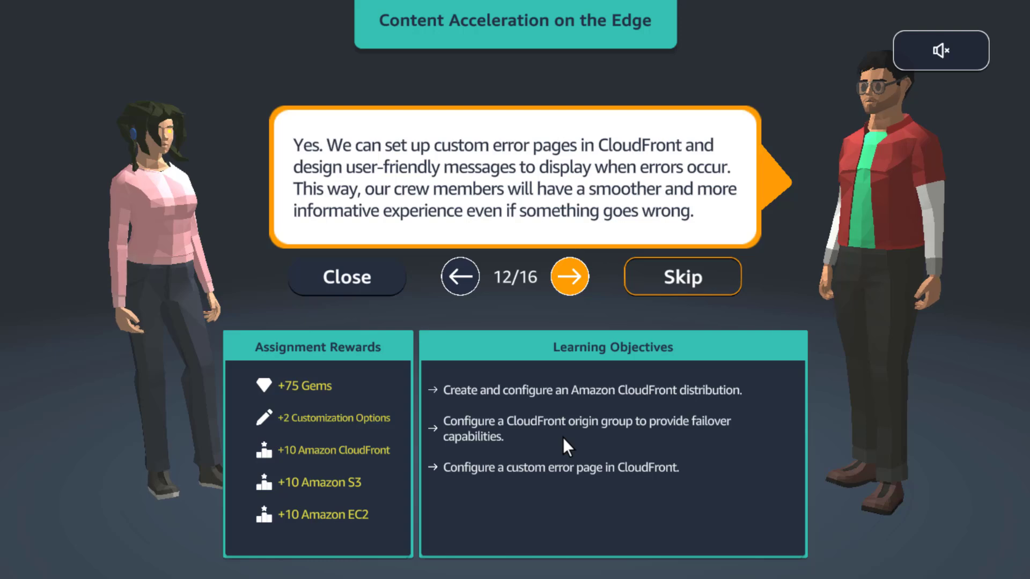
click(568, 277)
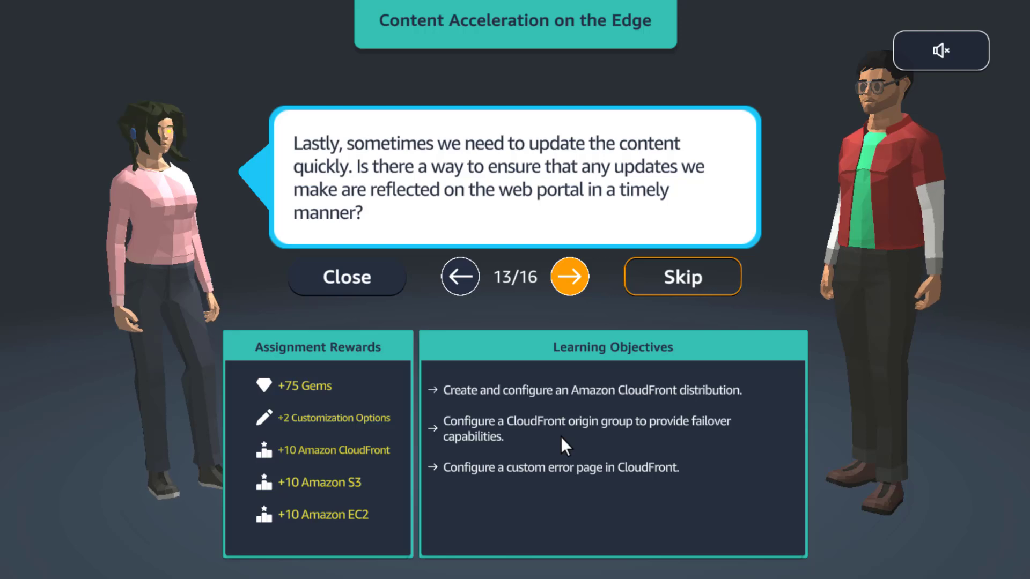
click(568, 280)
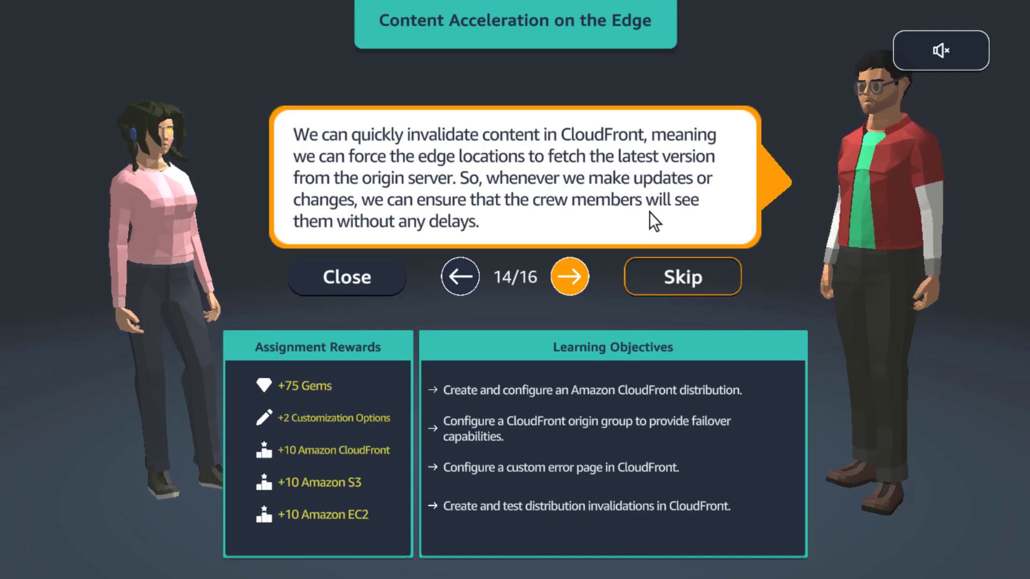
click(568, 290)
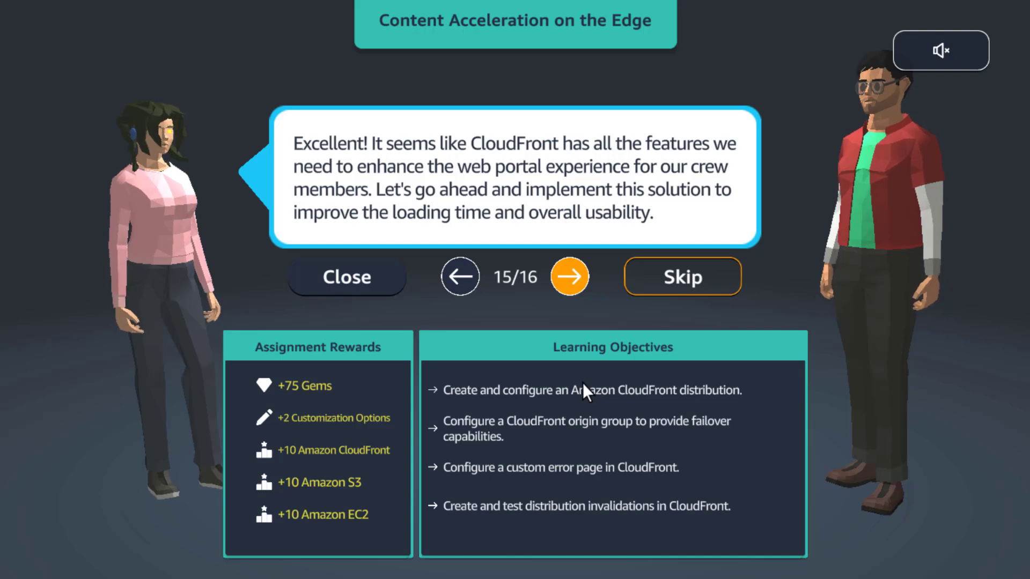
click(568, 277)
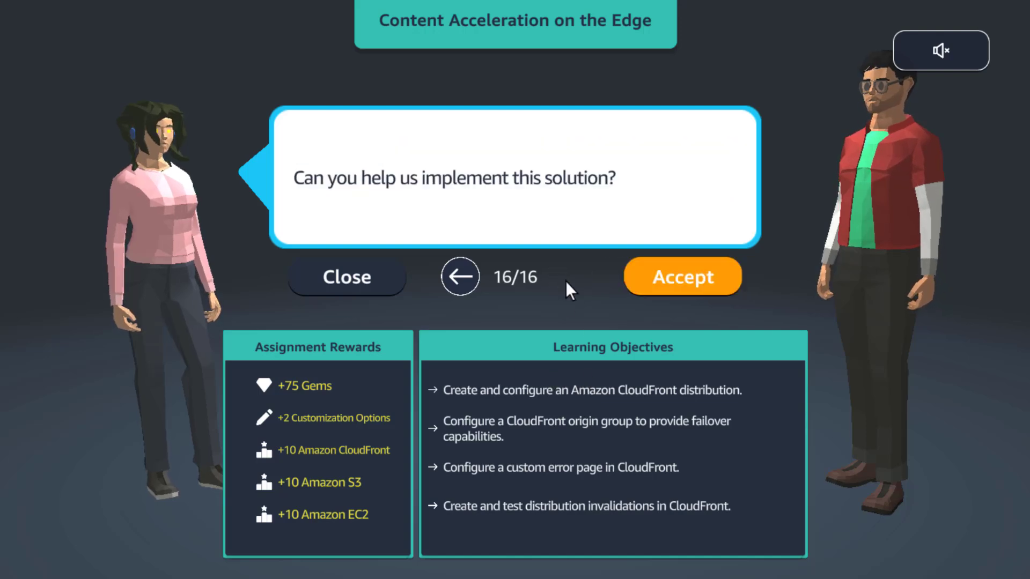
- Accept the Content Acceleration on the Edge assignment and start it
click(685, 288)
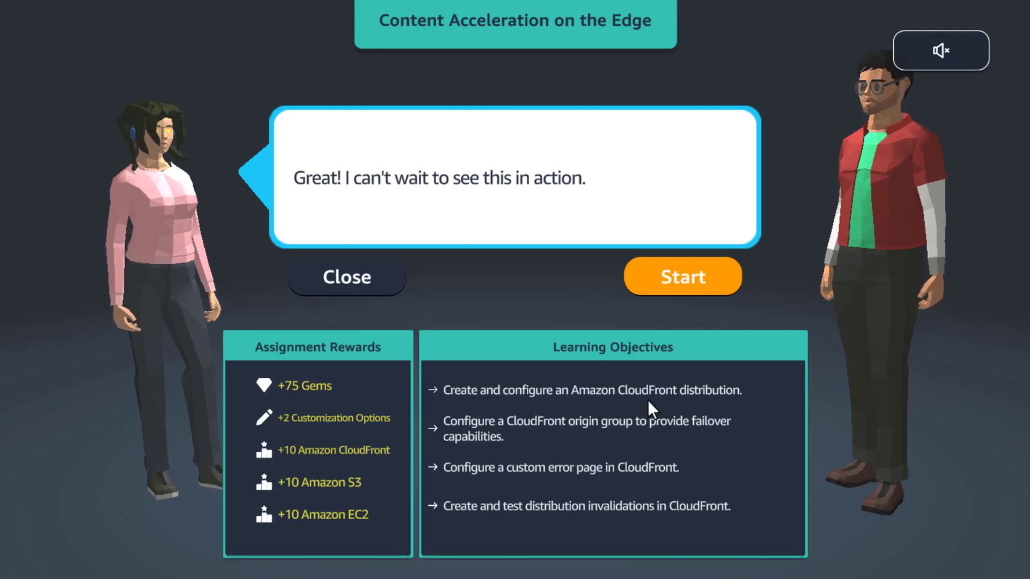
click(683, 279)
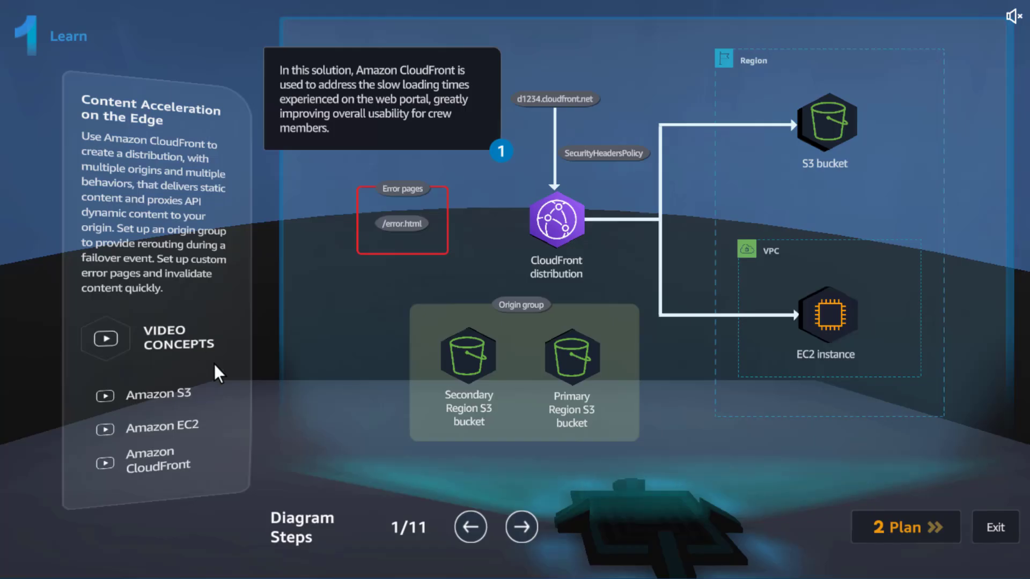
- Look over the concept video list, and review all 11 explanatory steps of the CloudFront solution diagram
click(163, 329)
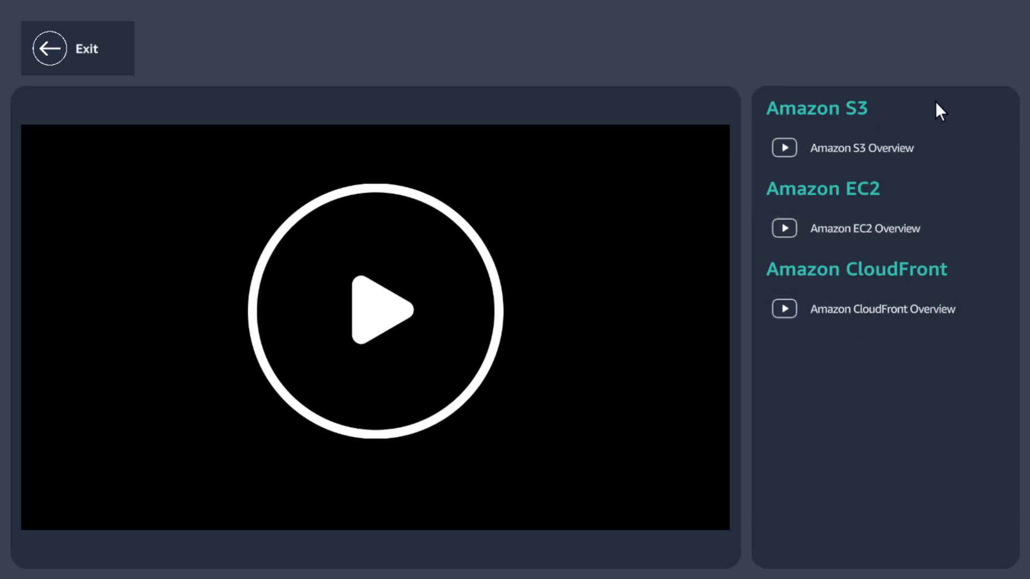
click(129, 61)
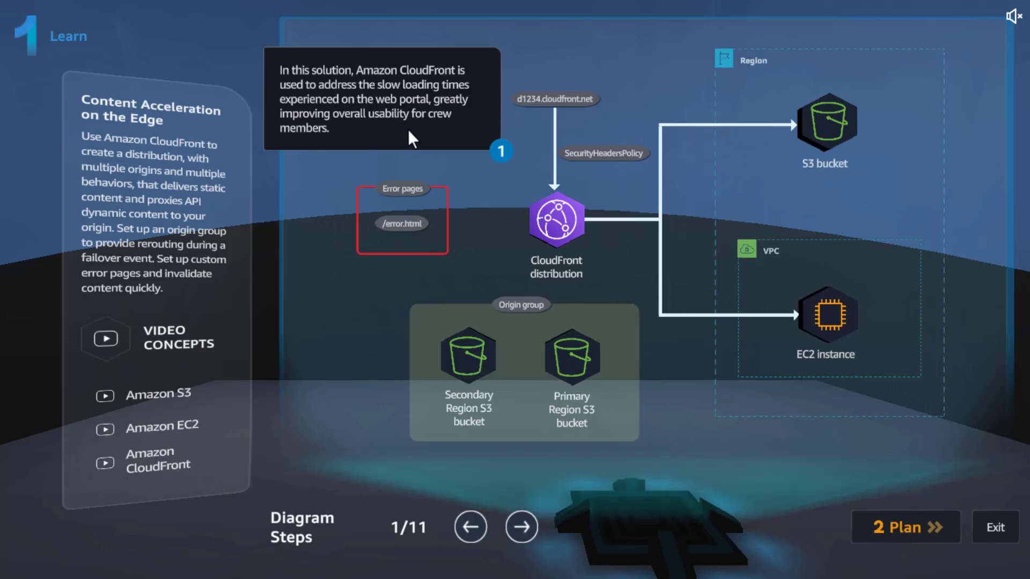
click(516, 523)
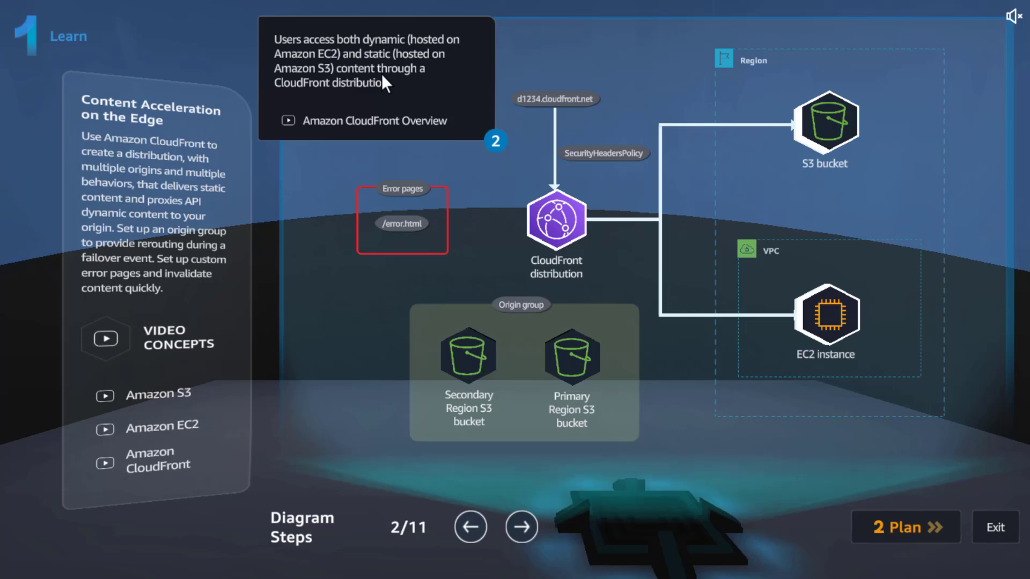
click(522, 525)
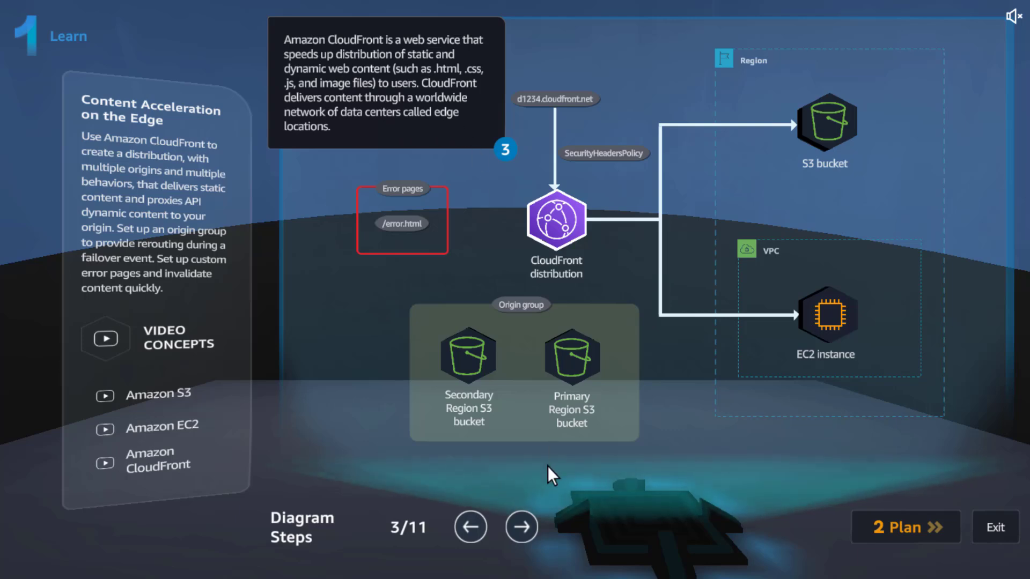
click(521, 526)
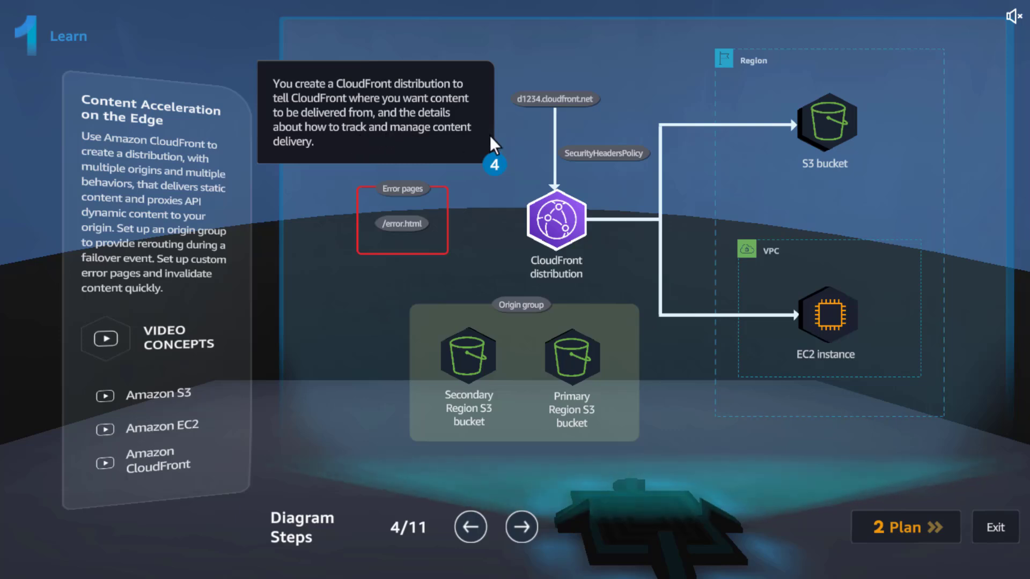
click(523, 528)
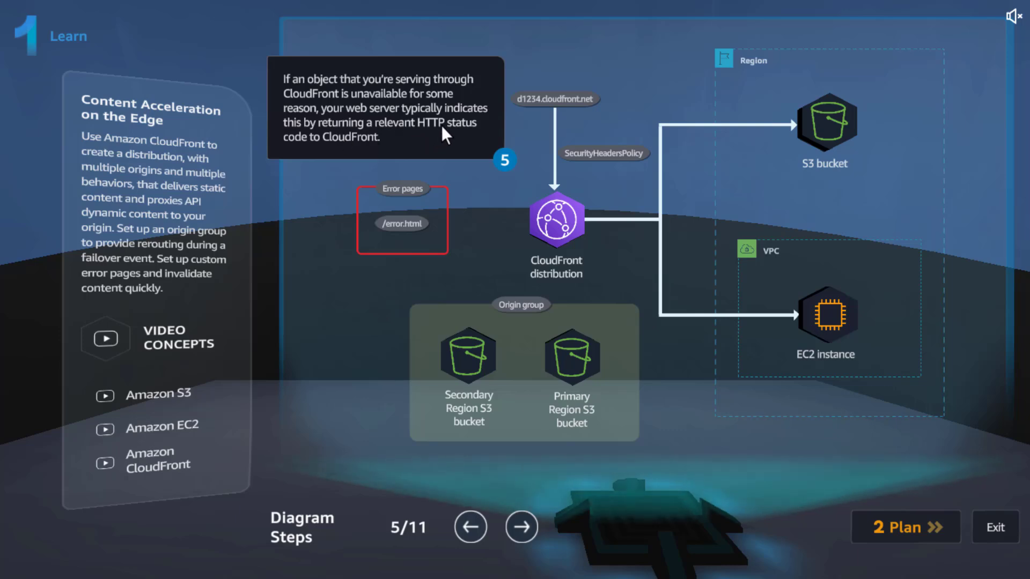
click(520, 523)
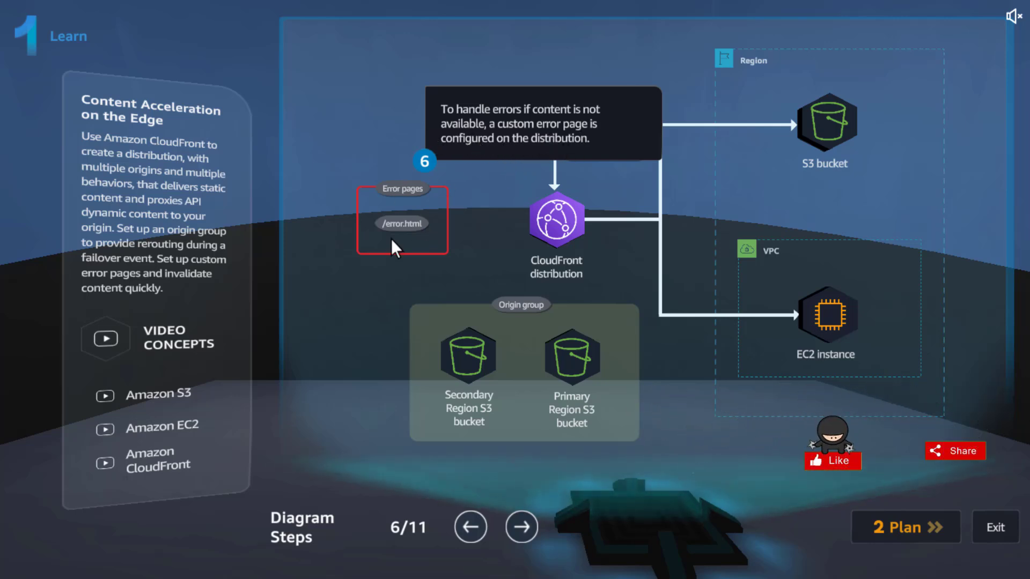
click(519, 529)
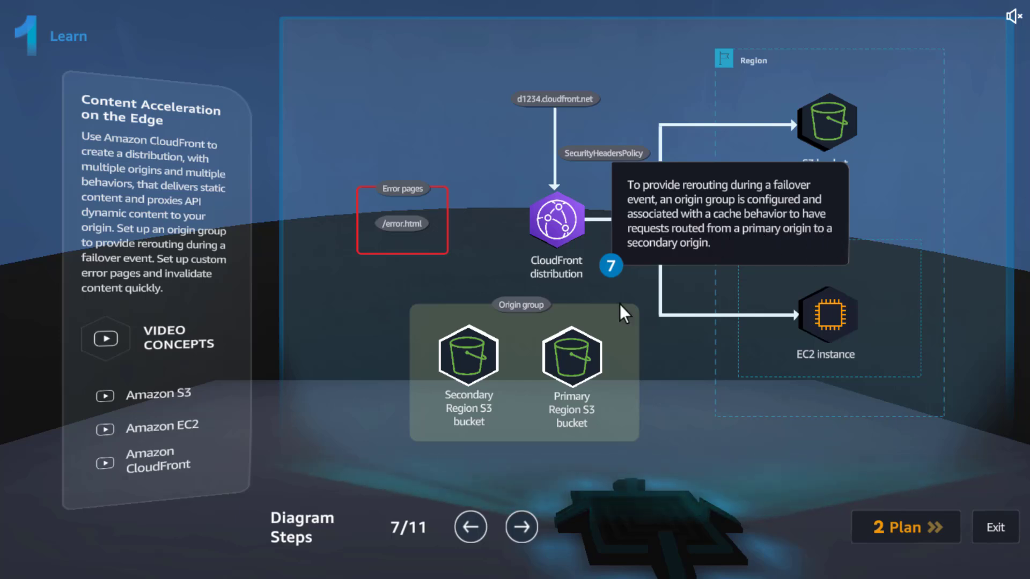
click(521, 528)
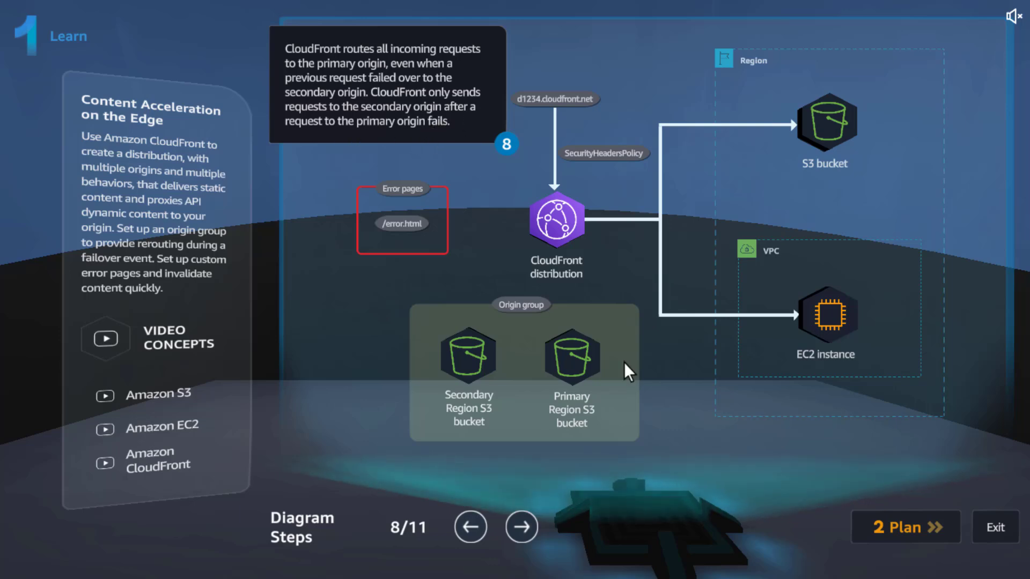
click(520, 526)
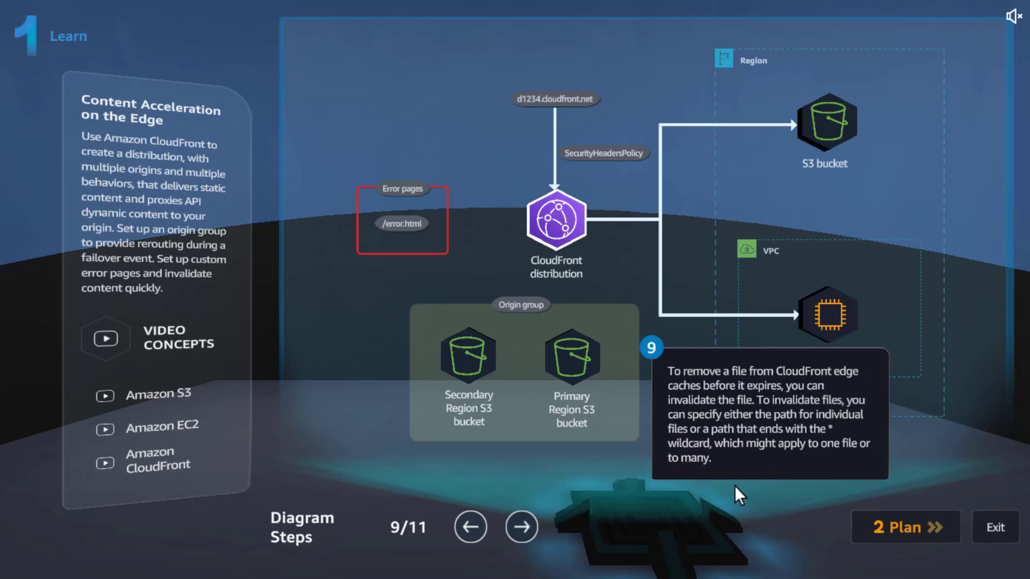
click(524, 529)
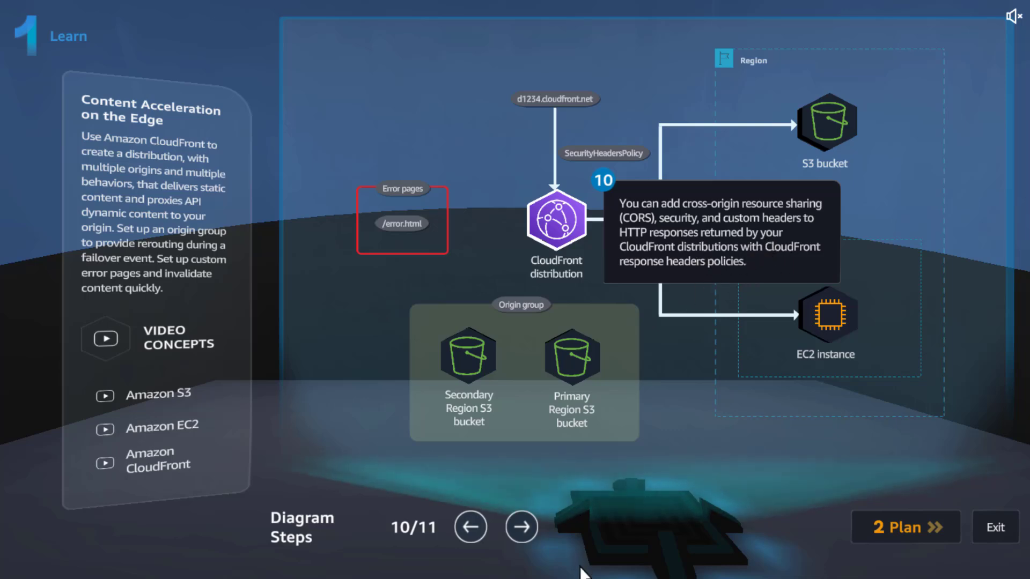
click(516, 532)
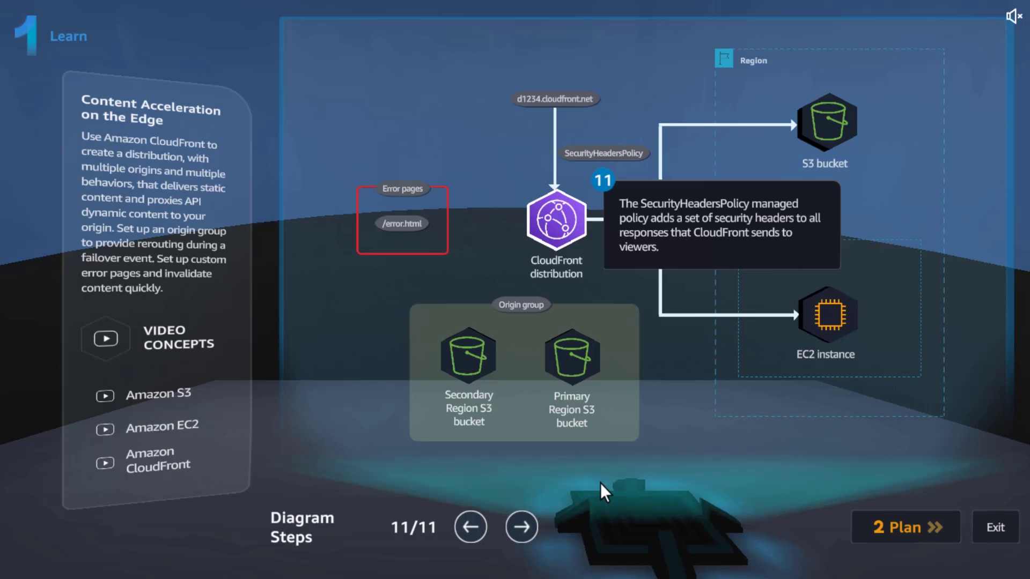
- Proceed to the Plan stage and highlight the diagram parts covered by the Practice Lab Goals and the DIY goals
click(884, 528)
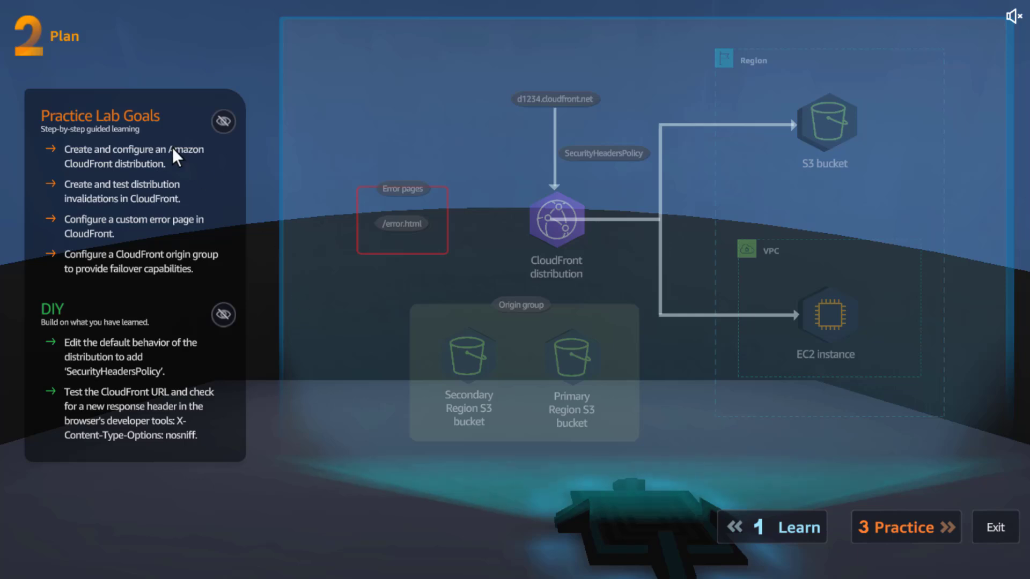
click(223, 120)
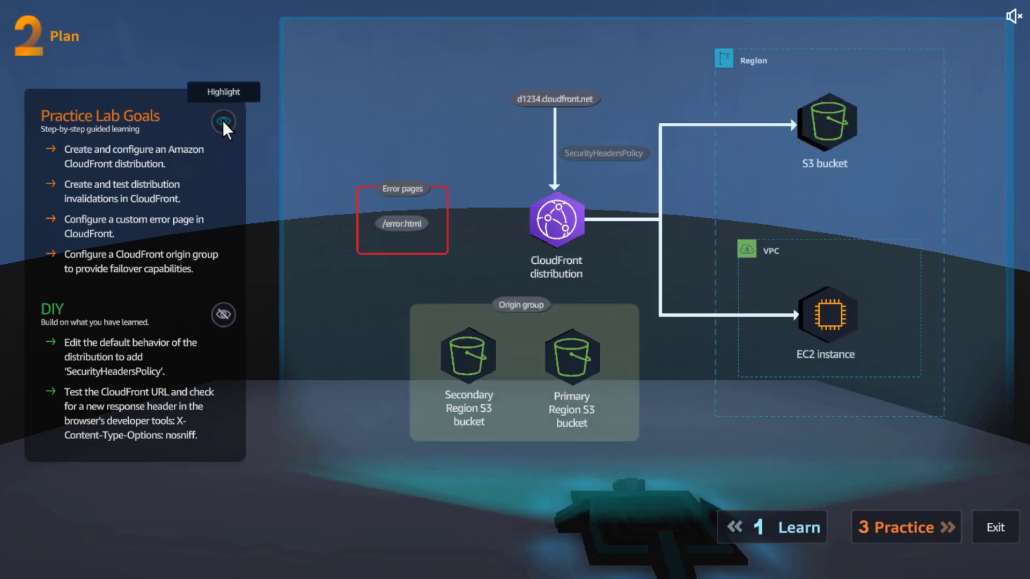
click(225, 314)
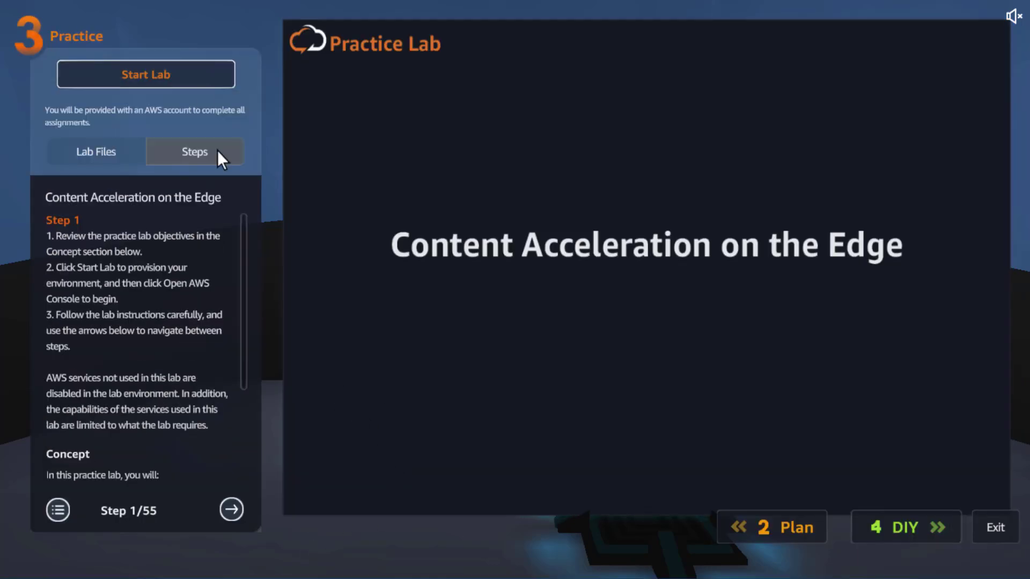
- Start the practice lab environment, check its lab files, and read the Step 1 instructions through to the Concept objectives
click(197, 81)
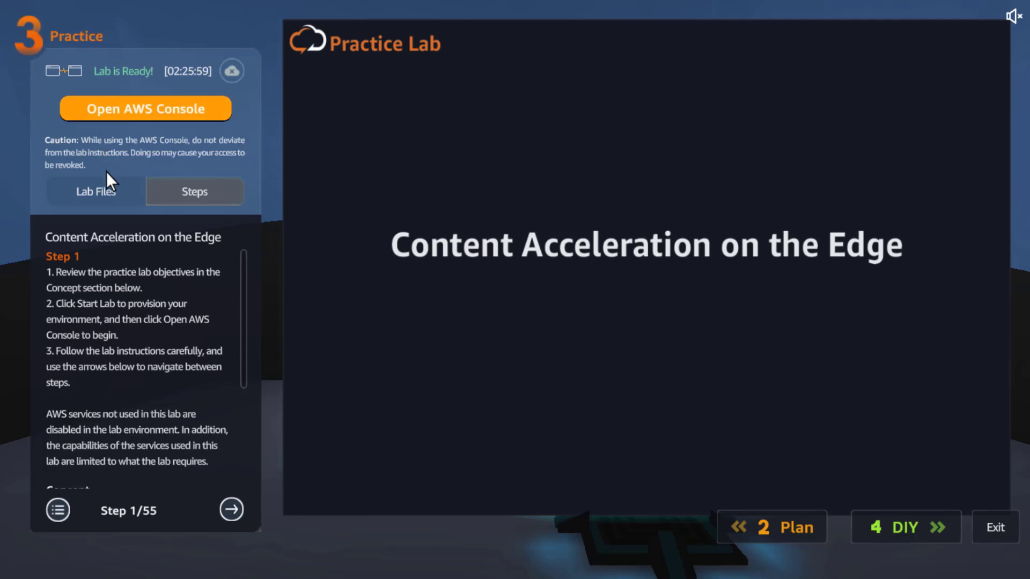
click(106, 182)
click(189, 200)
drag(242, 273, 249, 446)
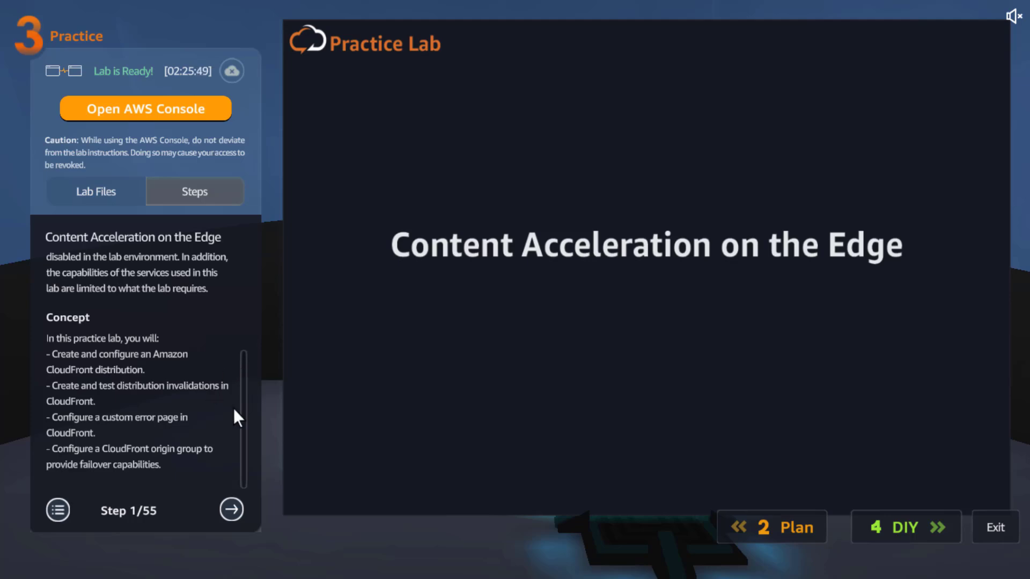
- Read lab steps 2 to 6 on the S3 primary and secondary buckets, their HTML files and requesting the index.html object URL
click(231, 509)
scroll(235, 463, down, 2)
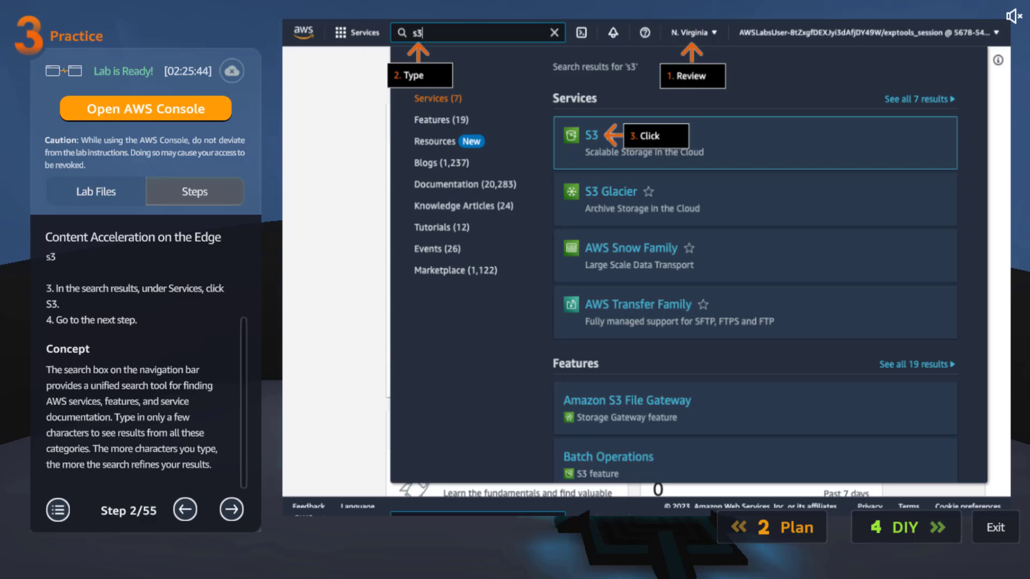
click(232, 510)
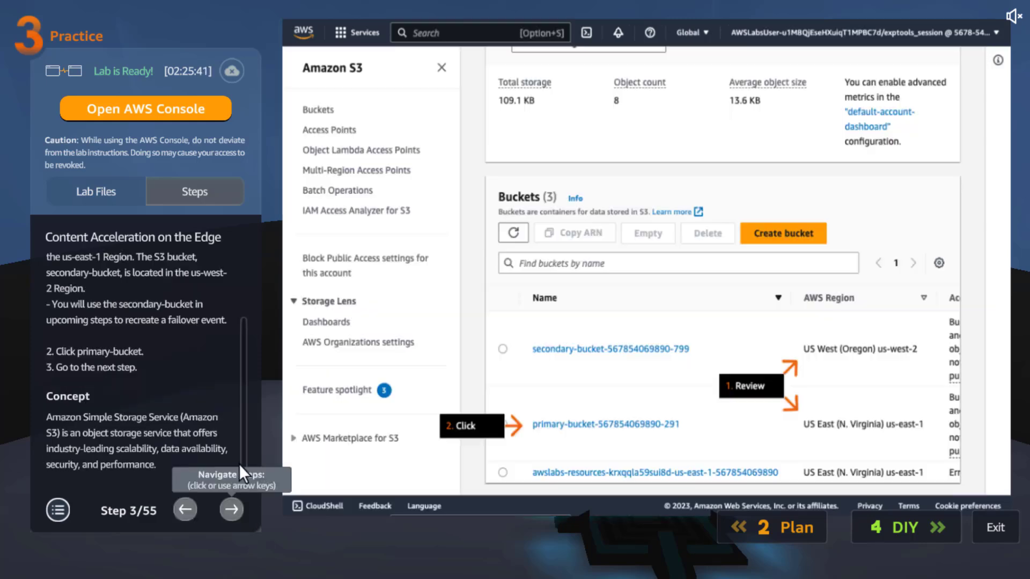
scroll(220, 398, up, 2)
scroll(243, 382, down, 2)
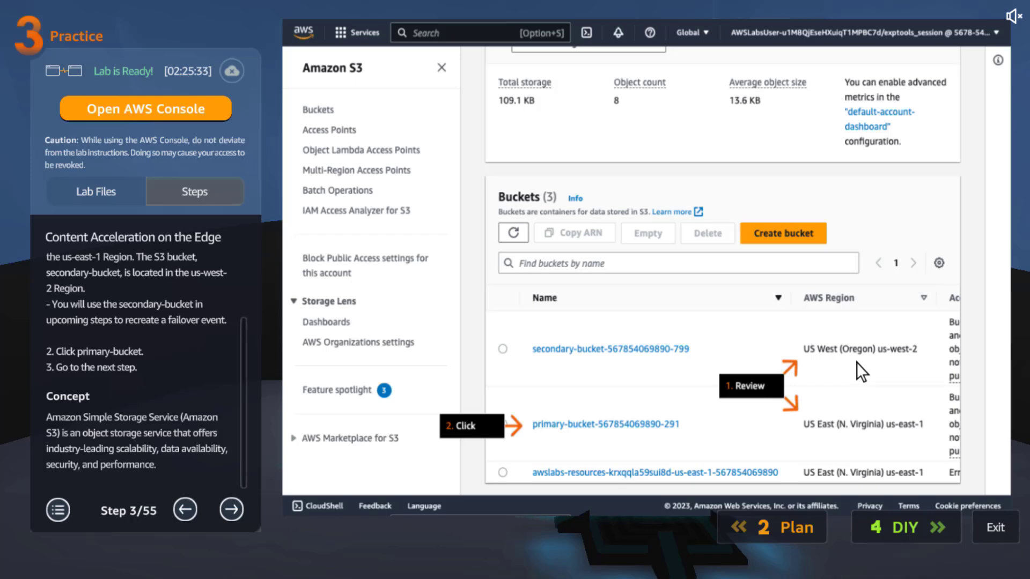
click(237, 512)
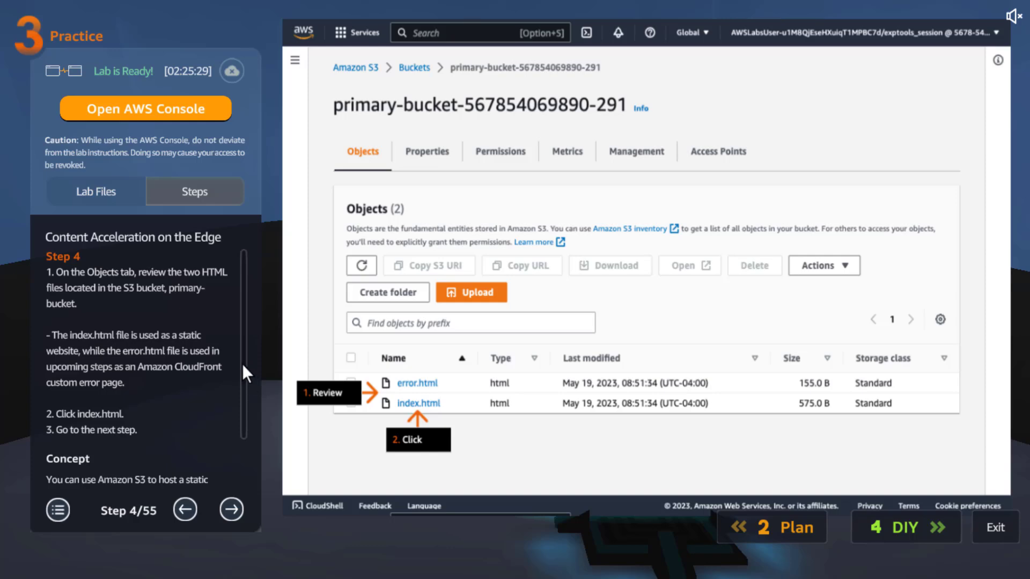
scroll(243, 364, down, 2)
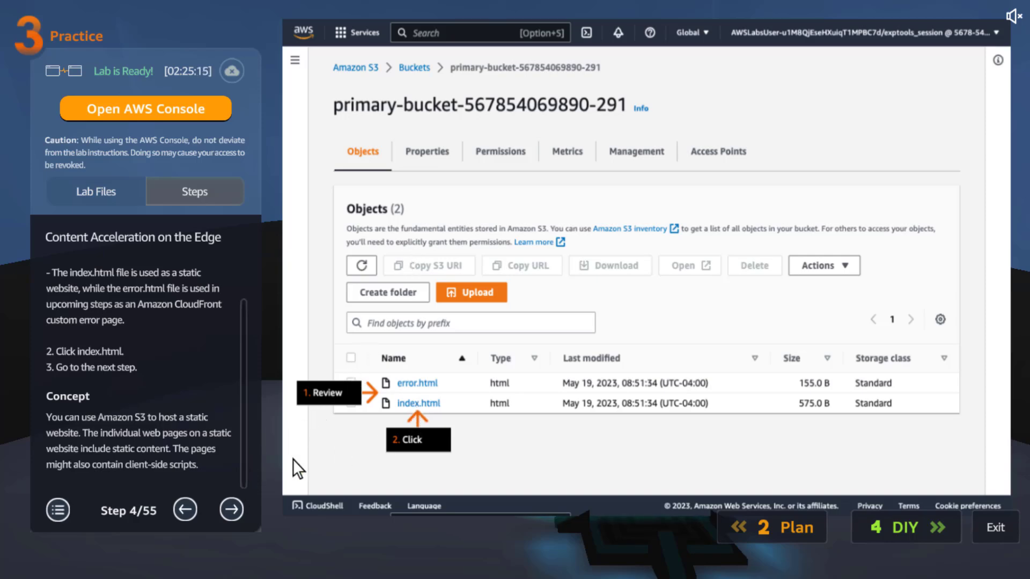
click(233, 506)
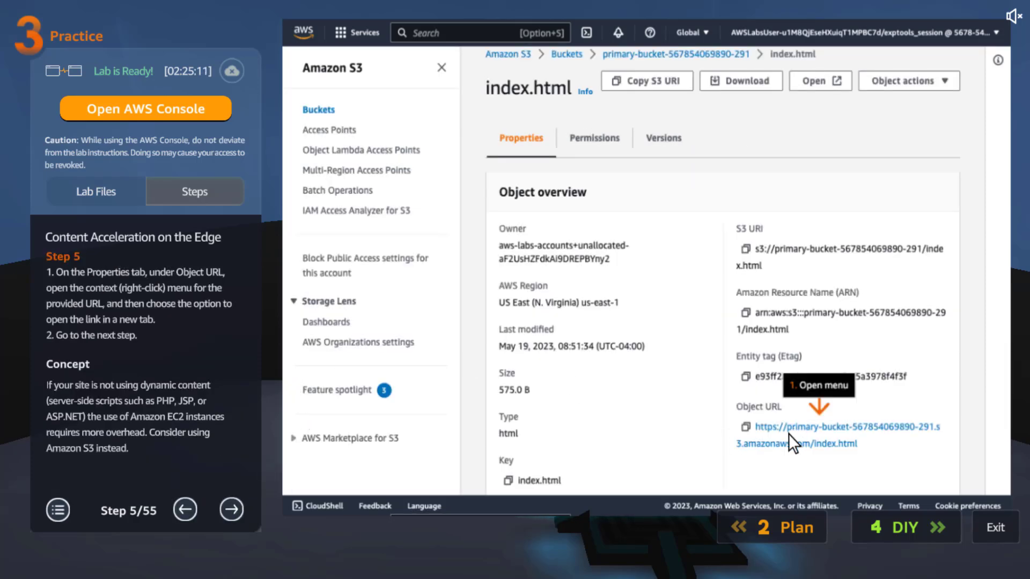
click(231, 510)
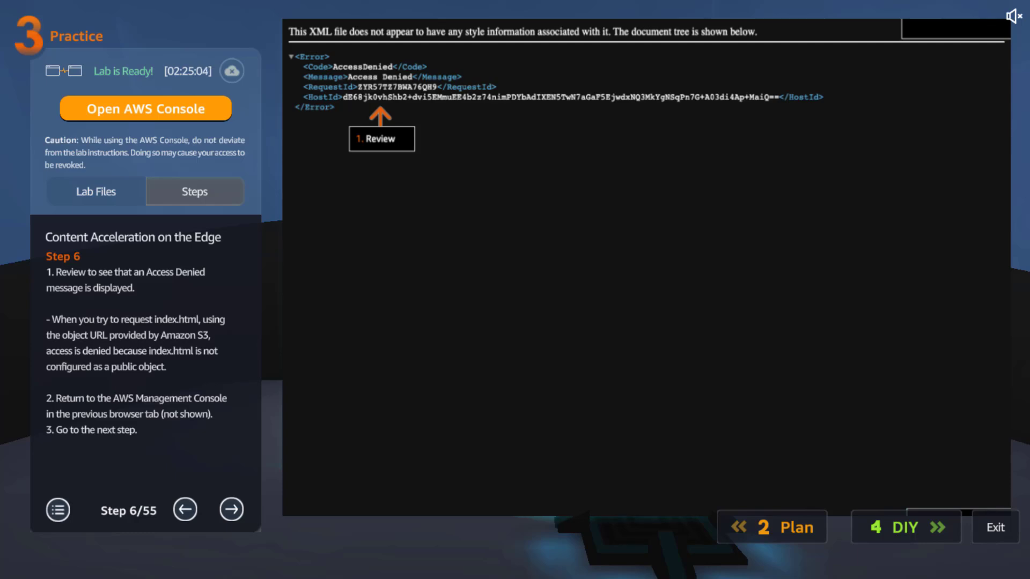
- Read lab steps 7 to 9 on finding EC2, copying AppInstance's public DNS address and requesting its /api response
click(232, 510)
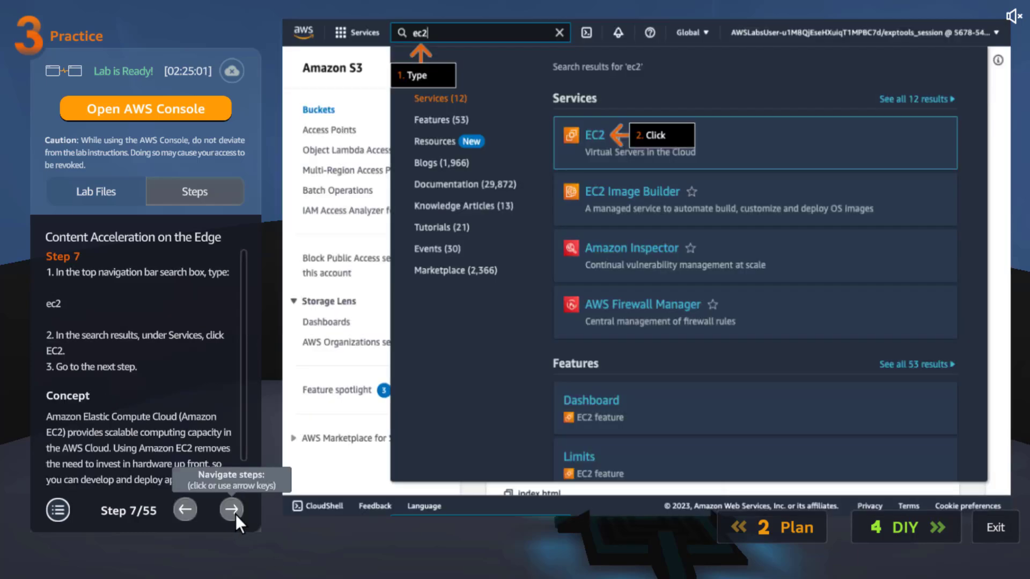
drag(245, 410, 246, 495)
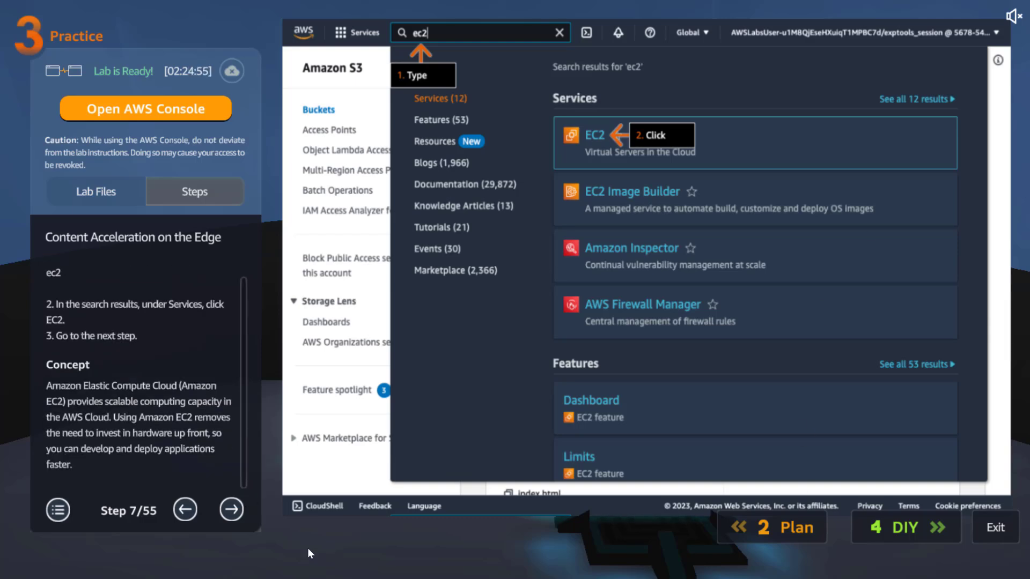
click(232, 507)
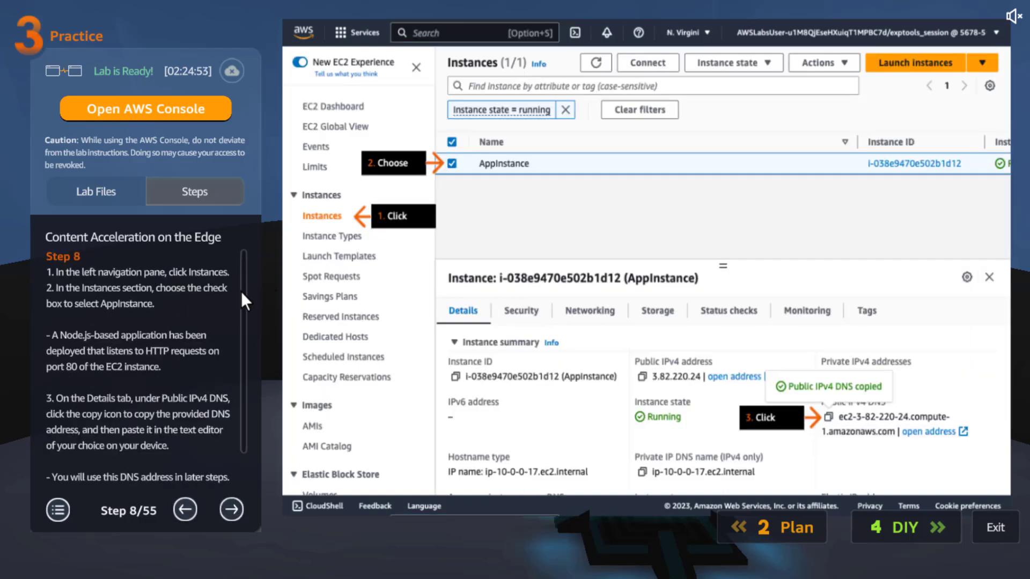
scroll(245, 392, down, 2)
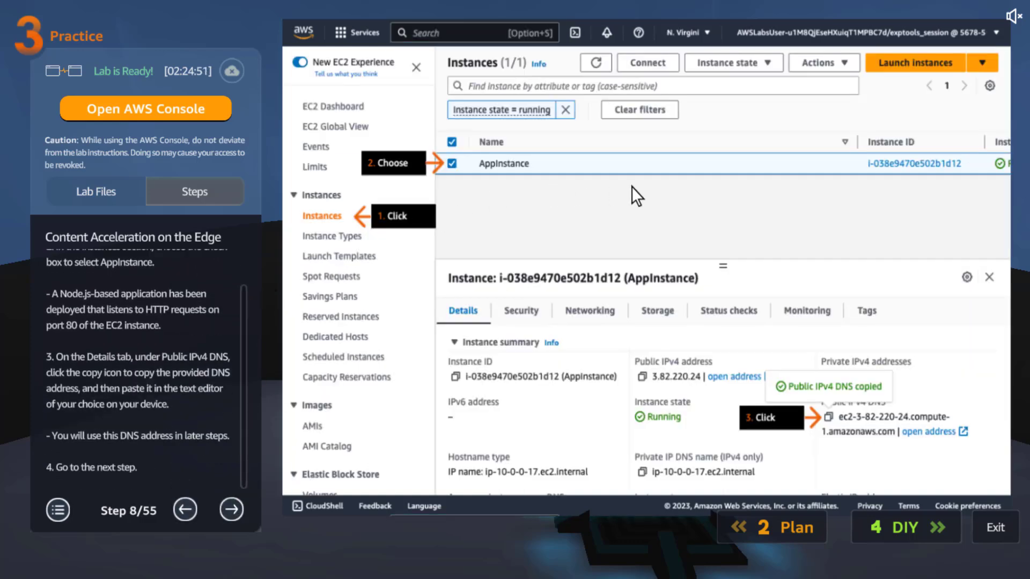
click(236, 510)
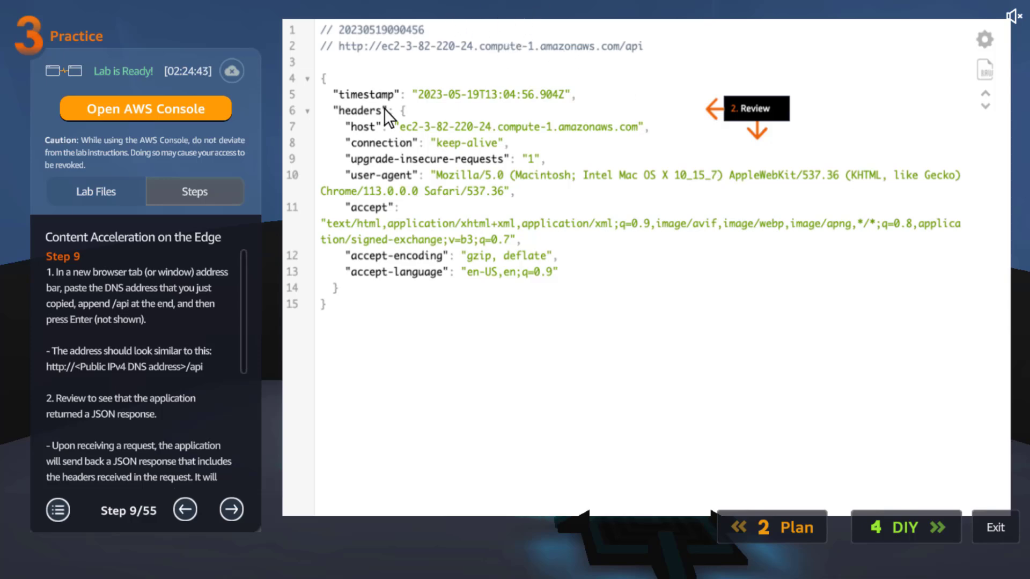
scroll(241, 387, down, 5)
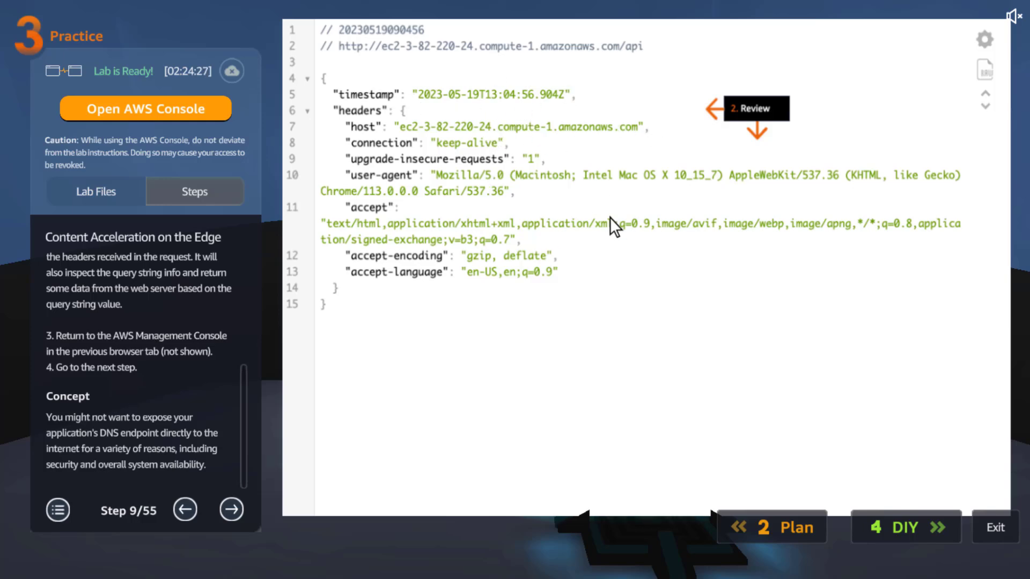
- Read lab steps 10 to 15 on creating a CloudFront distribution with the primary bucket origin, a new OAI and the bucket policy
click(232, 510)
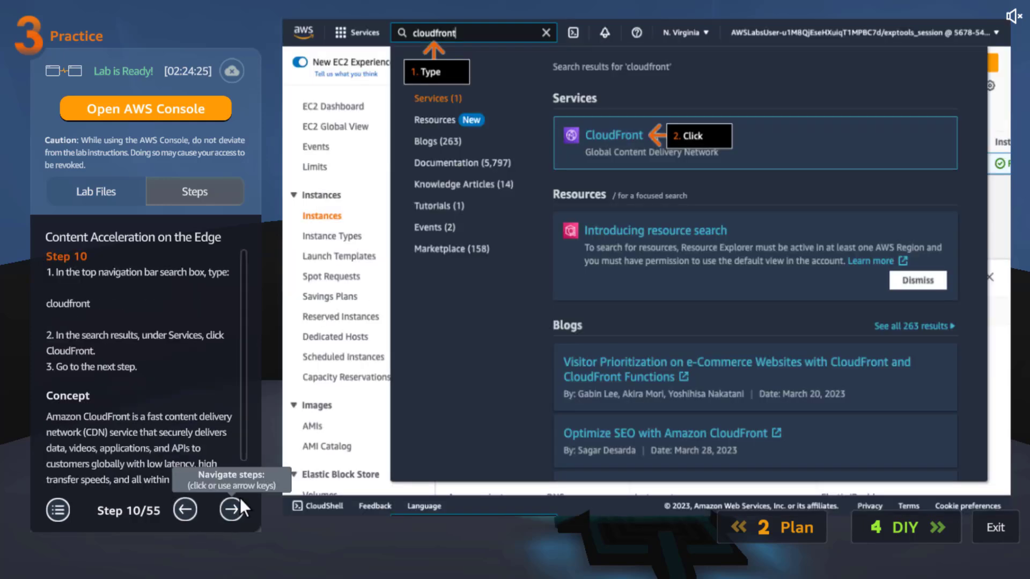
scroll(244, 434, down, 2)
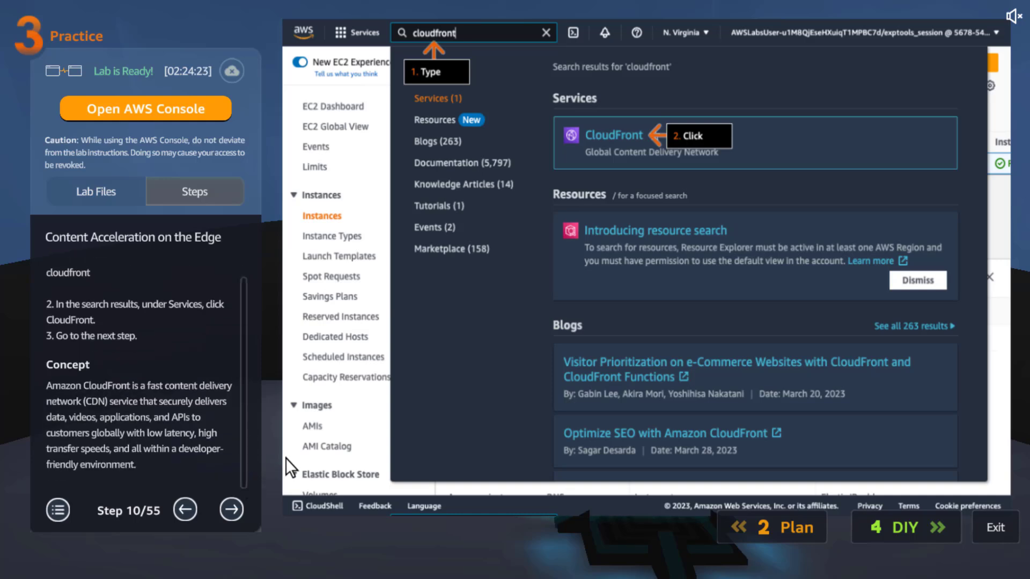
click(231, 511)
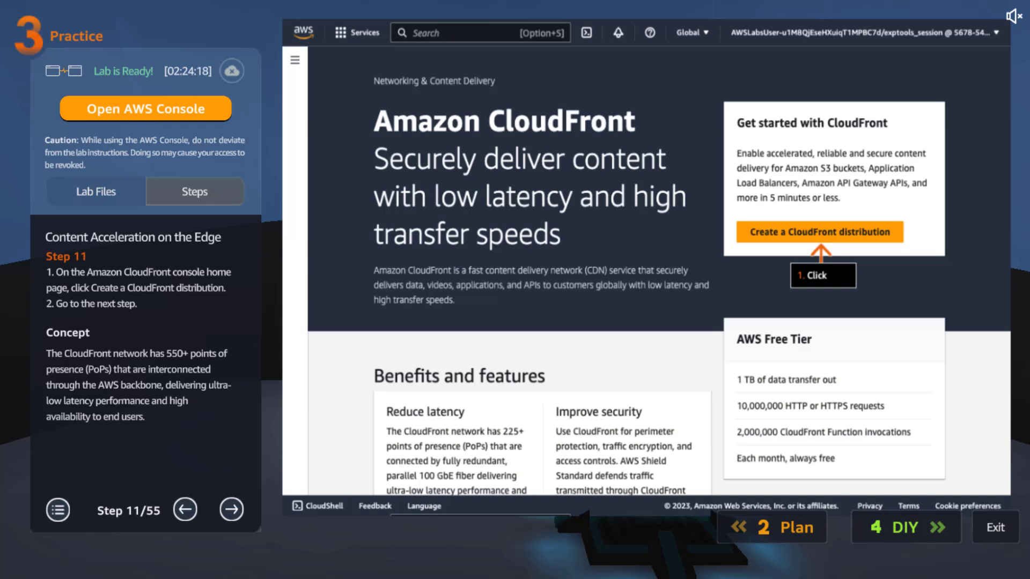
click(230, 512)
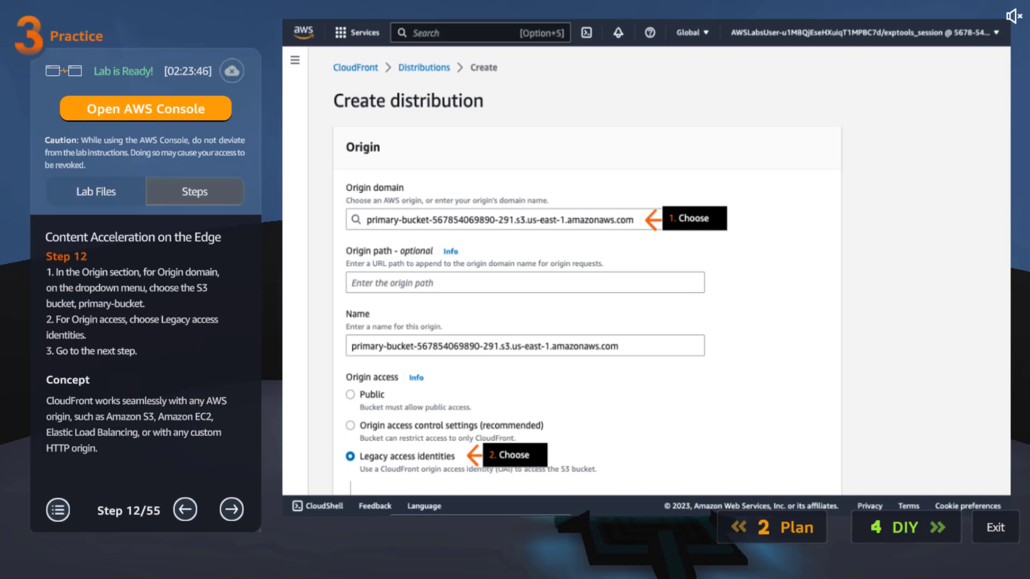
click(227, 508)
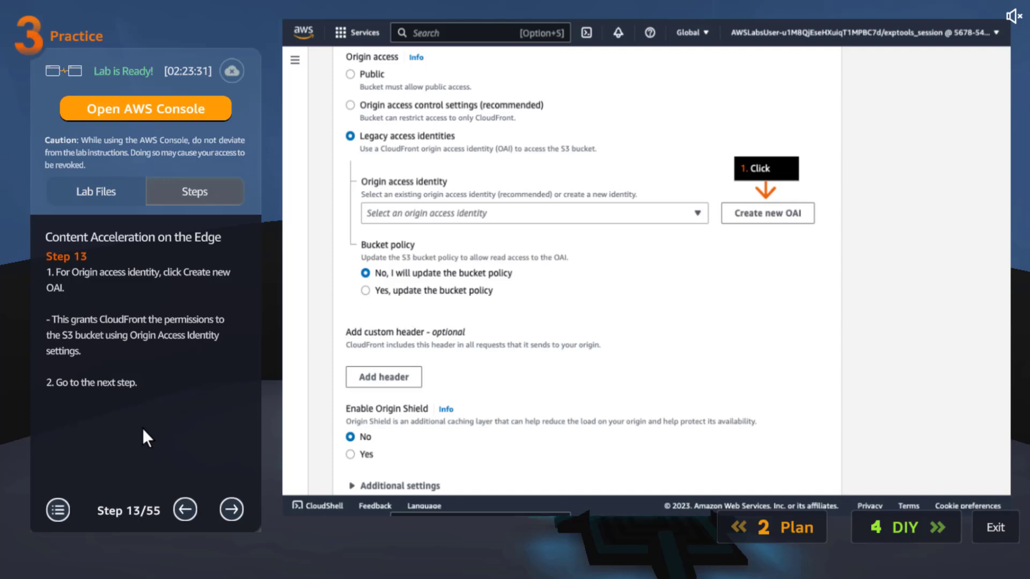
click(230, 511)
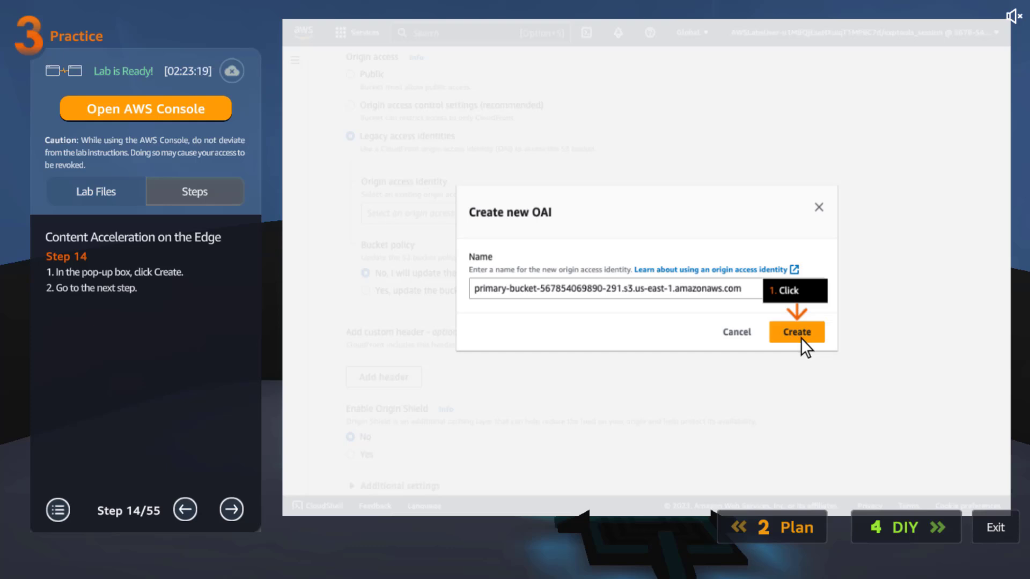
click(230, 509)
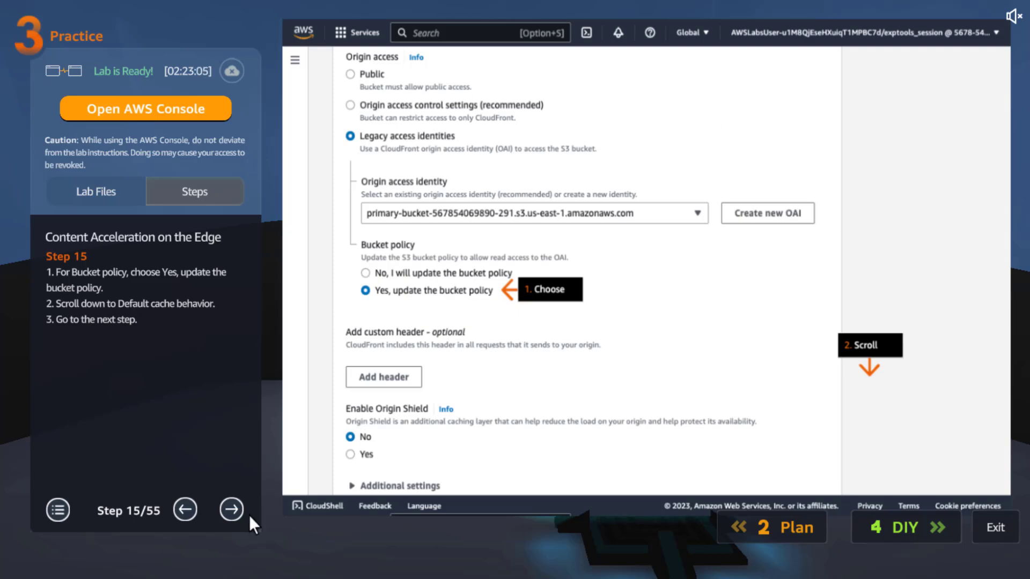
- Read lab steps 16 to 20 on the default cache behavior, cache policy, WAF, price class, default root object and distribution creation
click(233, 507)
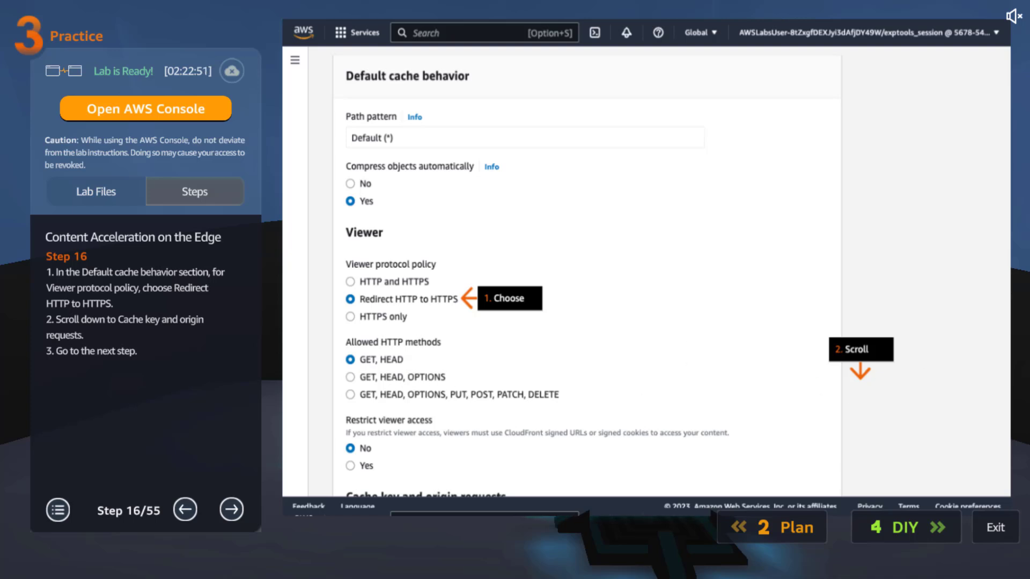
click(237, 504)
drag(243, 325, 241, 465)
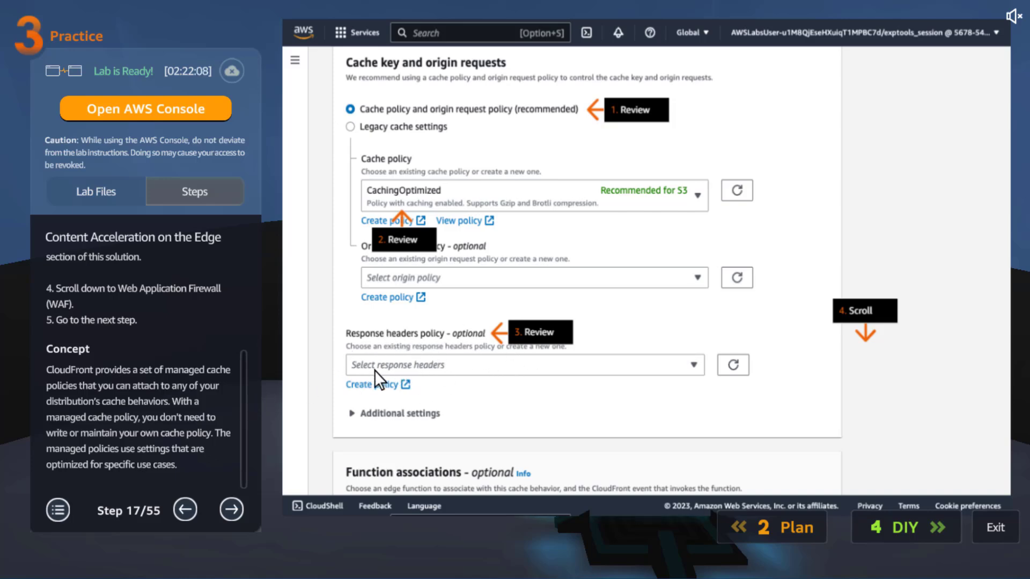
click(232, 508)
scroll(220, 353, up, 3)
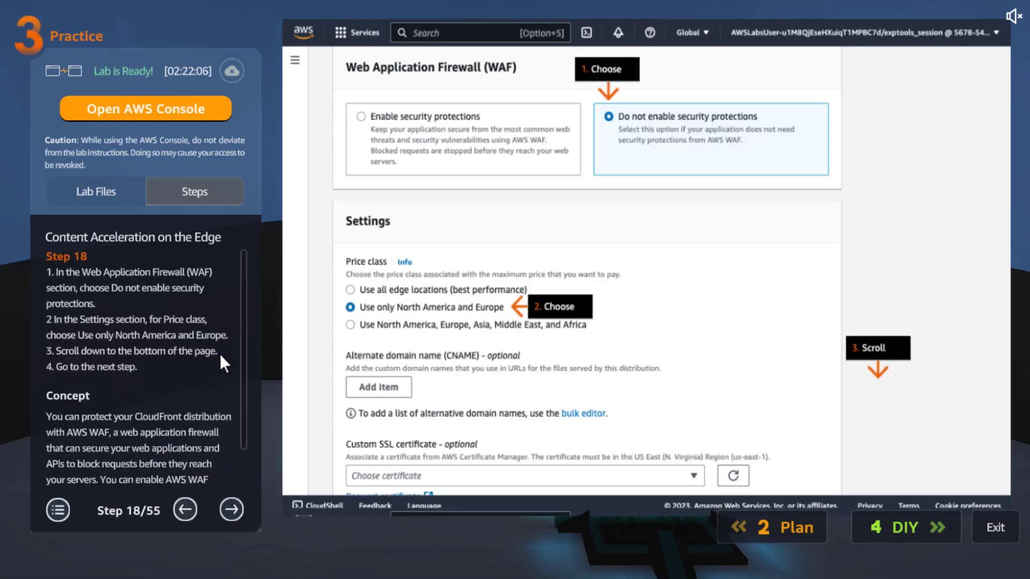
scroll(242, 310, down, 1)
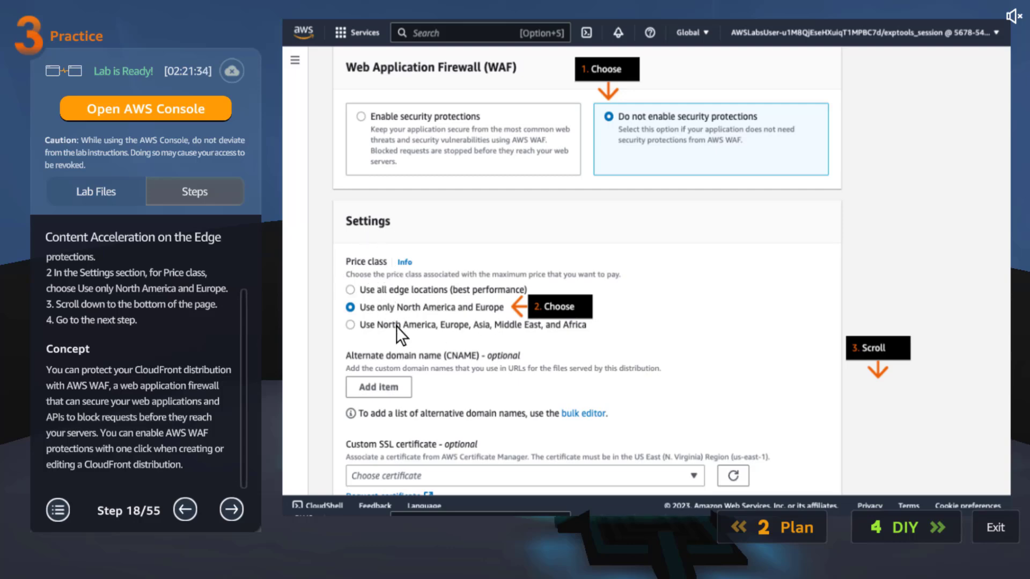
click(225, 507)
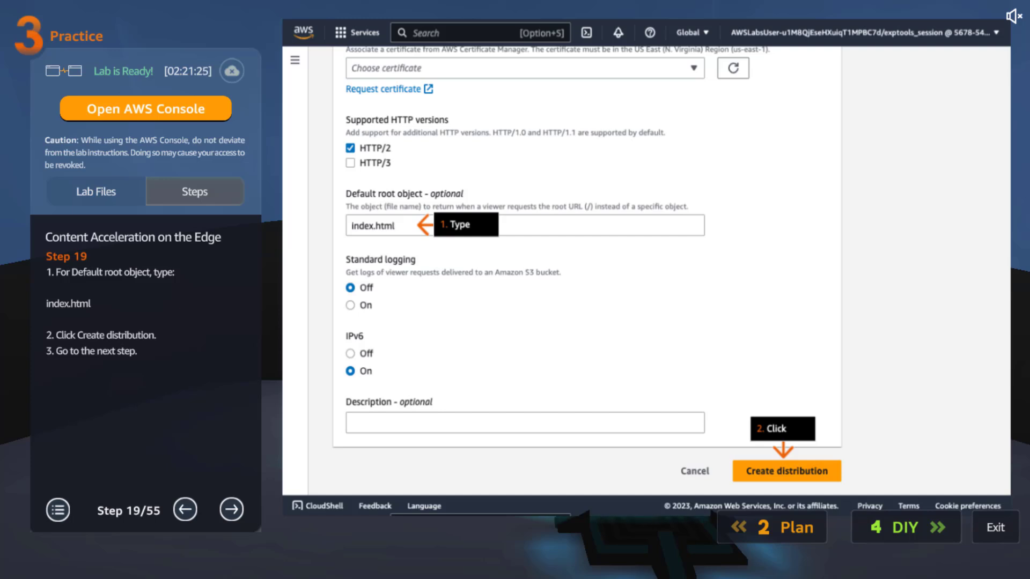
click(231, 509)
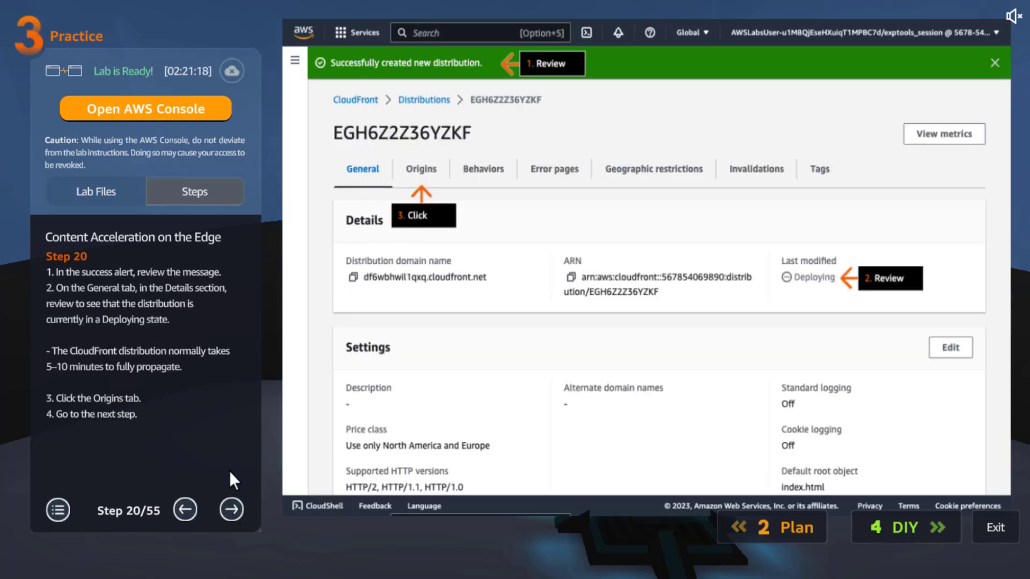
- Read lab steps 21 to 23 on creating the custom EC2 origin, its HTTP-only protocol and keep-alive timeout
click(232, 510)
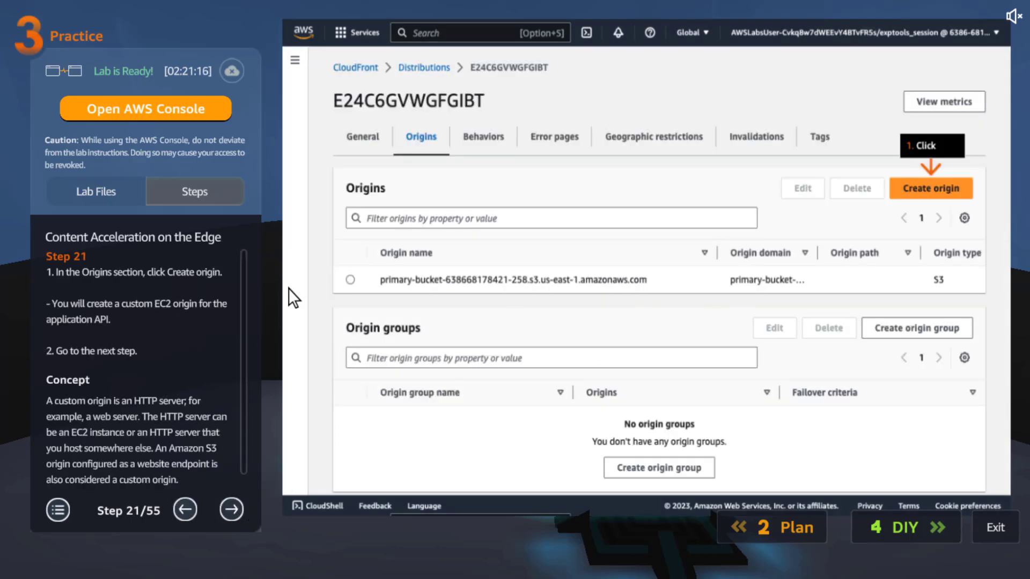
scroll(244, 356, down, 1)
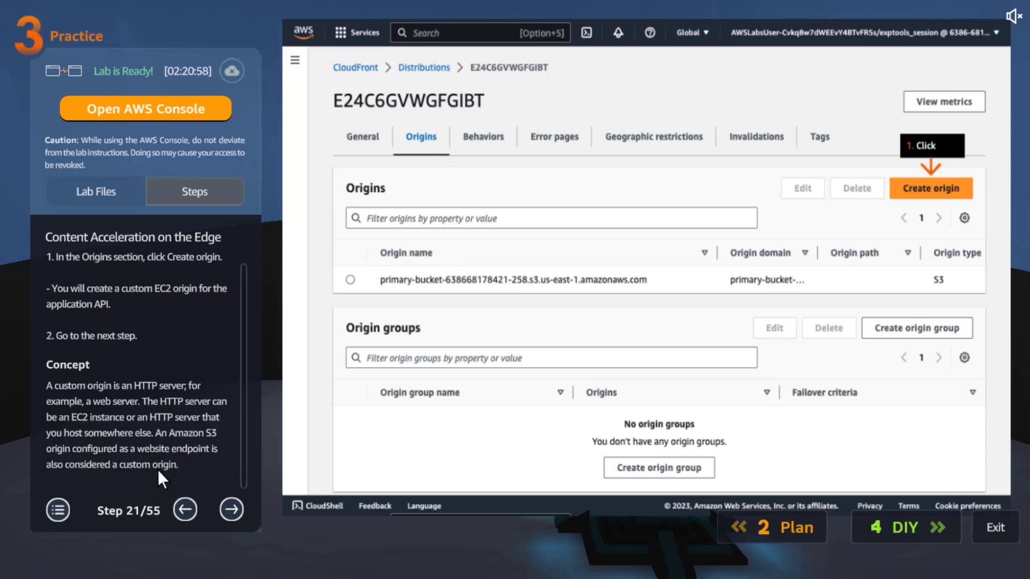
click(231, 510)
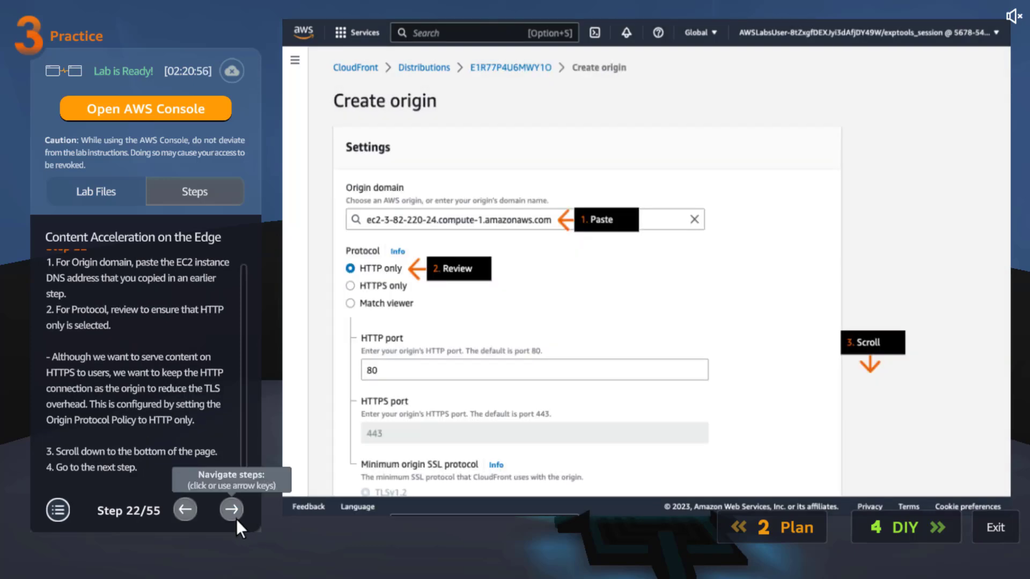
scroll(250, 316, down, 1)
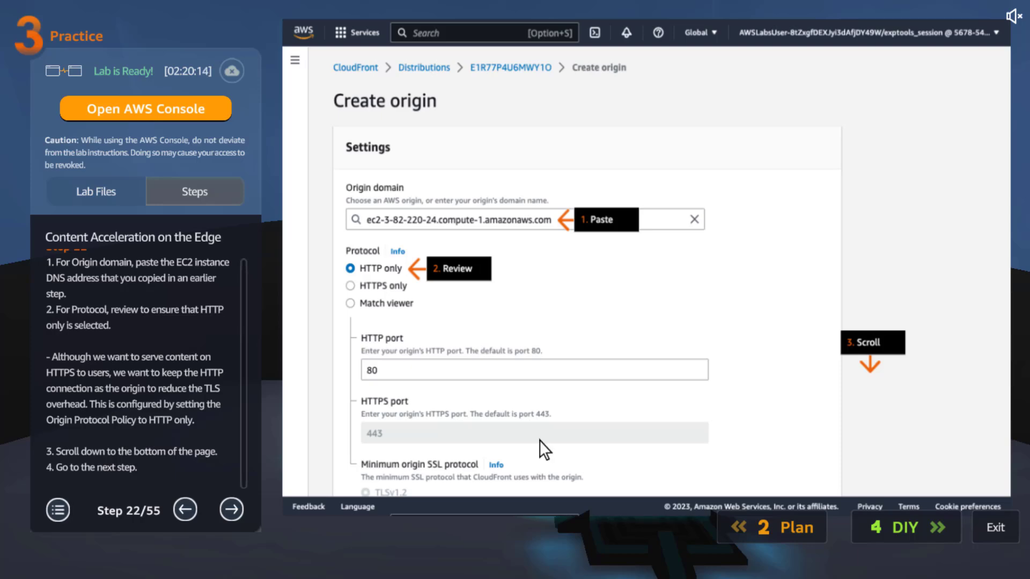
click(232, 511)
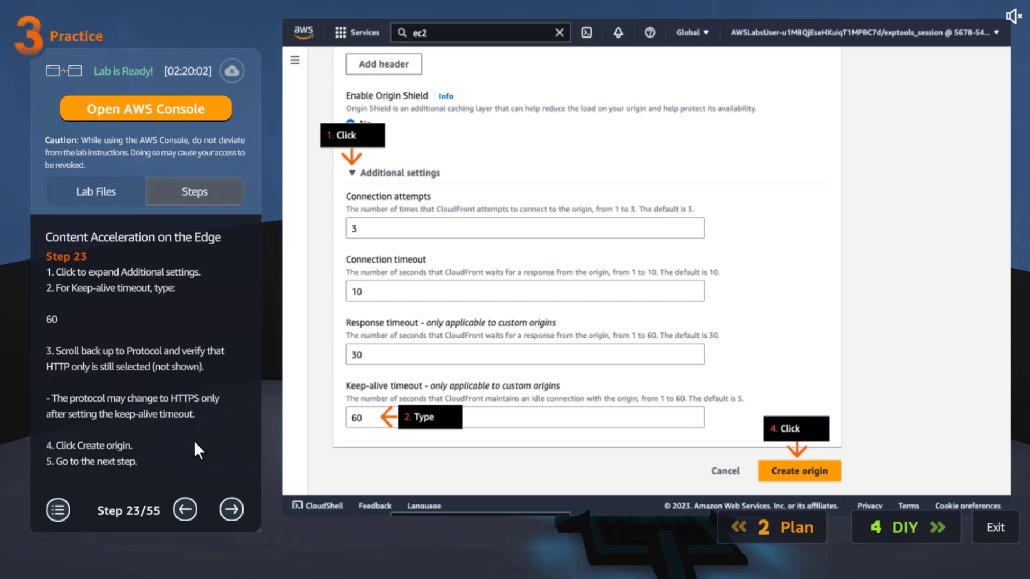
- Read lab steps 24 to 26 on creating the /api behavior with the EC2 origin, HTTPS redirect, CachingDisabled and AllViewer policies
click(238, 513)
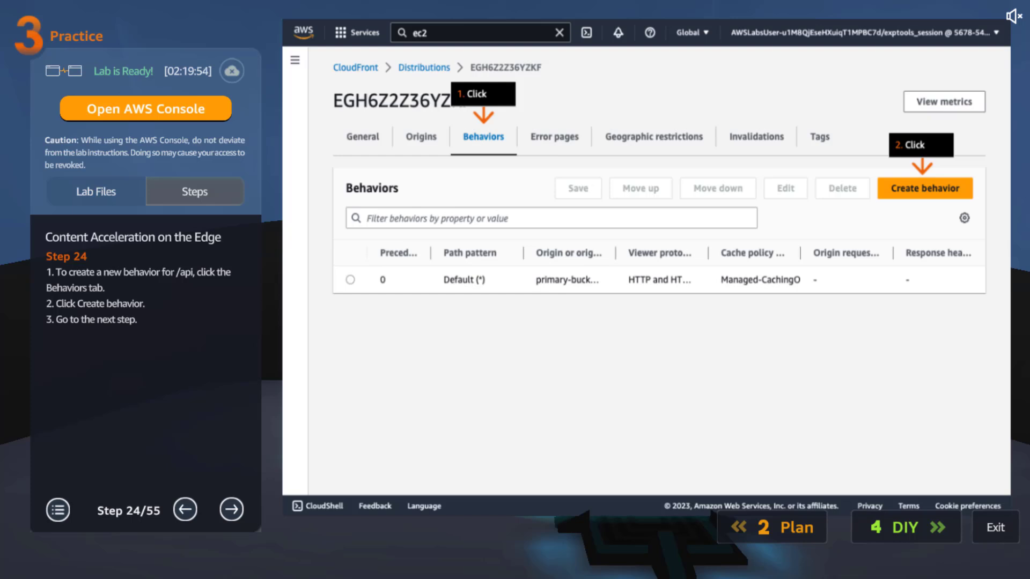
click(228, 512)
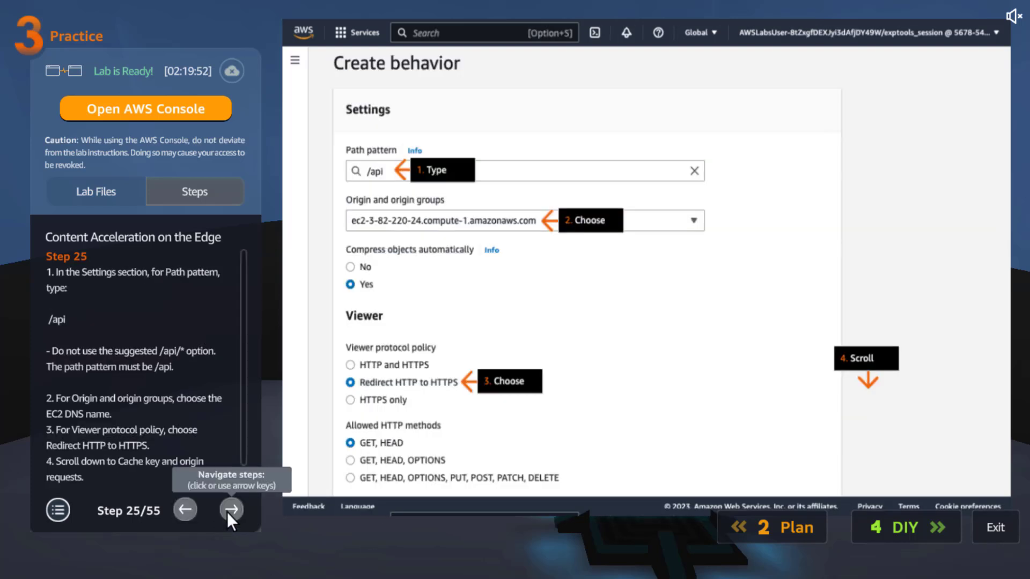
scroll(246, 322, down, 1)
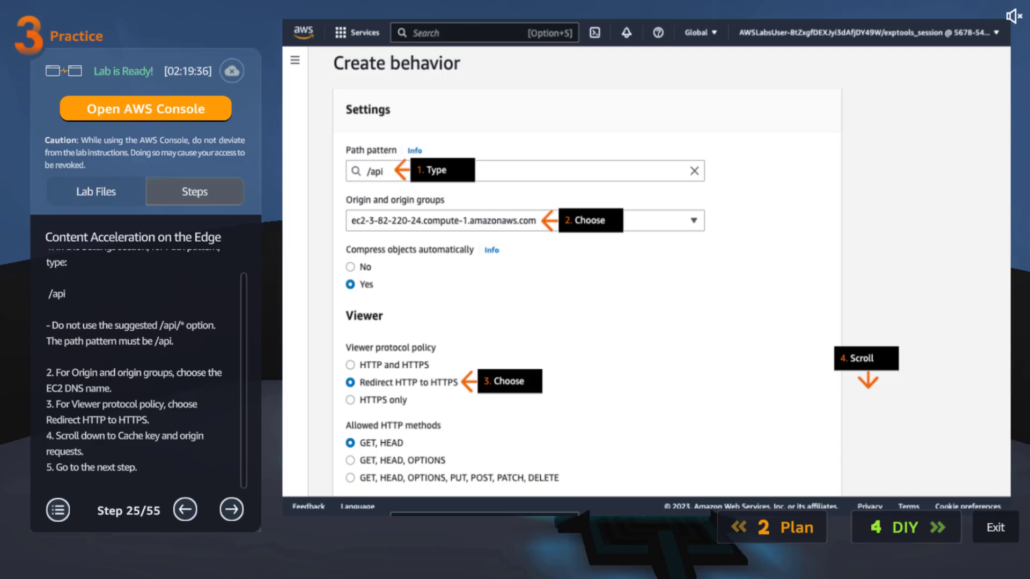
click(232, 510)
drag(244, 301, 246, 427)
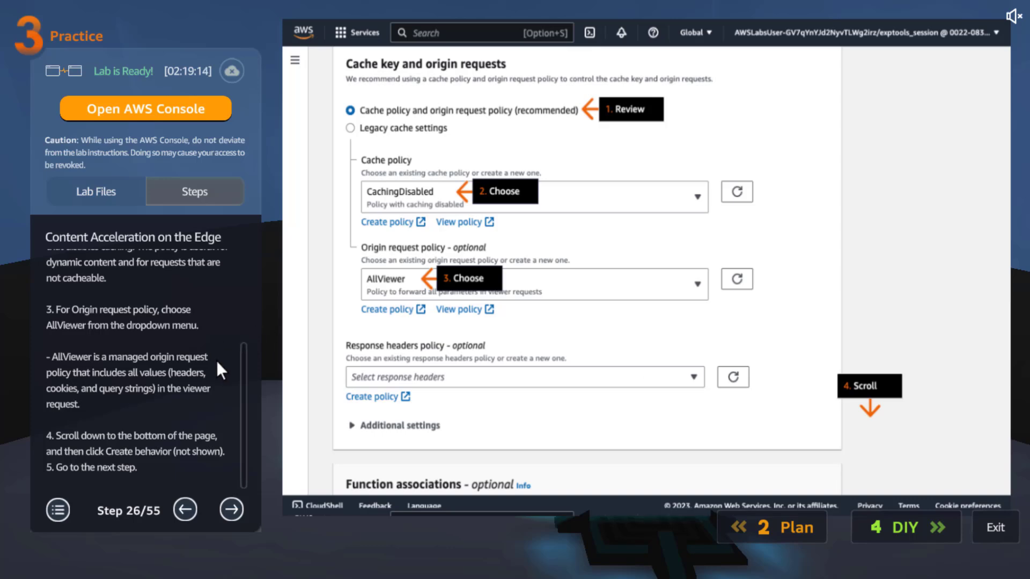
drag(245, 386, 248, 269)
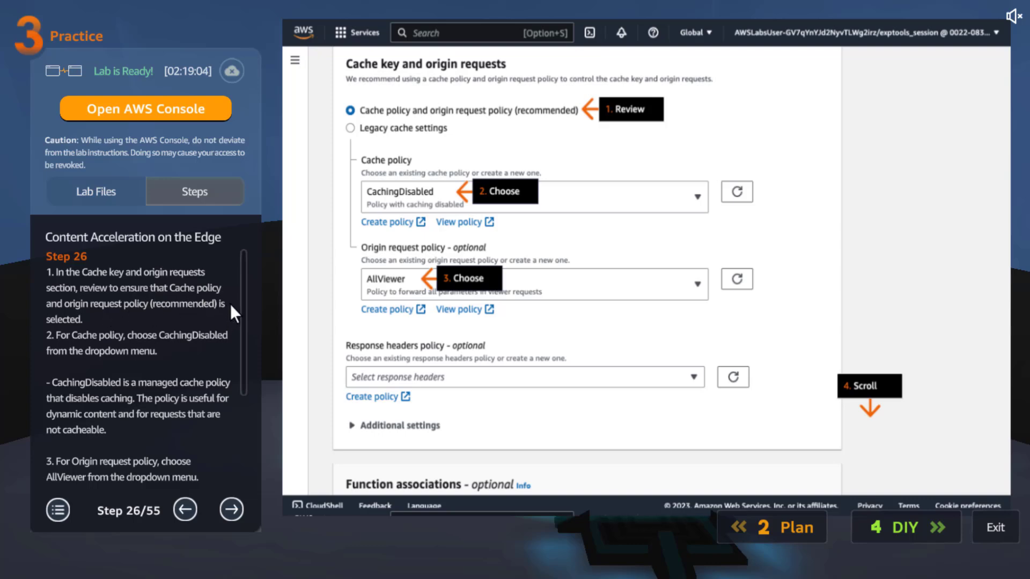
scroll(243, 298, down, 3)
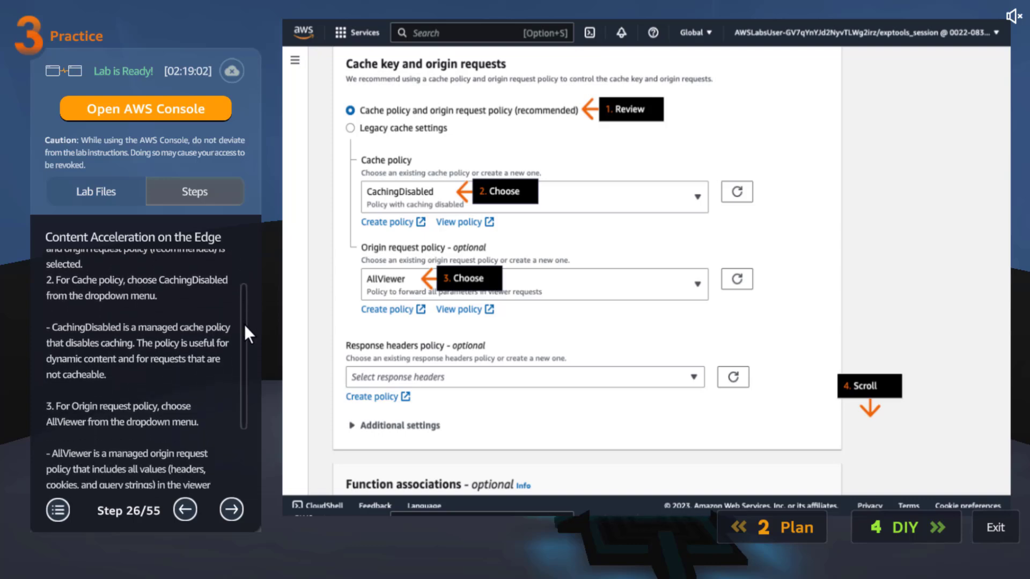
scroll(244, 330, down, 1)
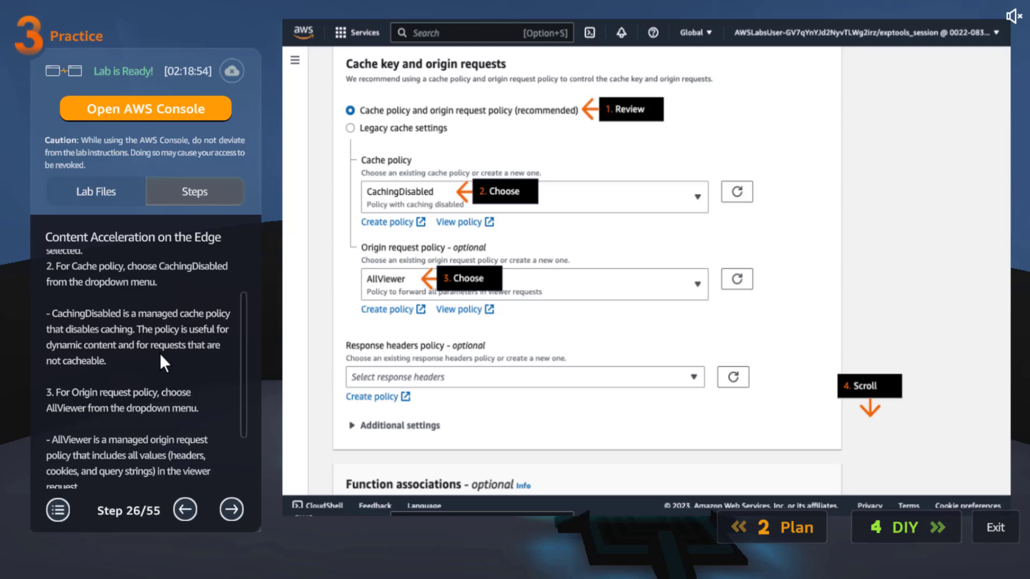
drag(243, 321, 241, 378)
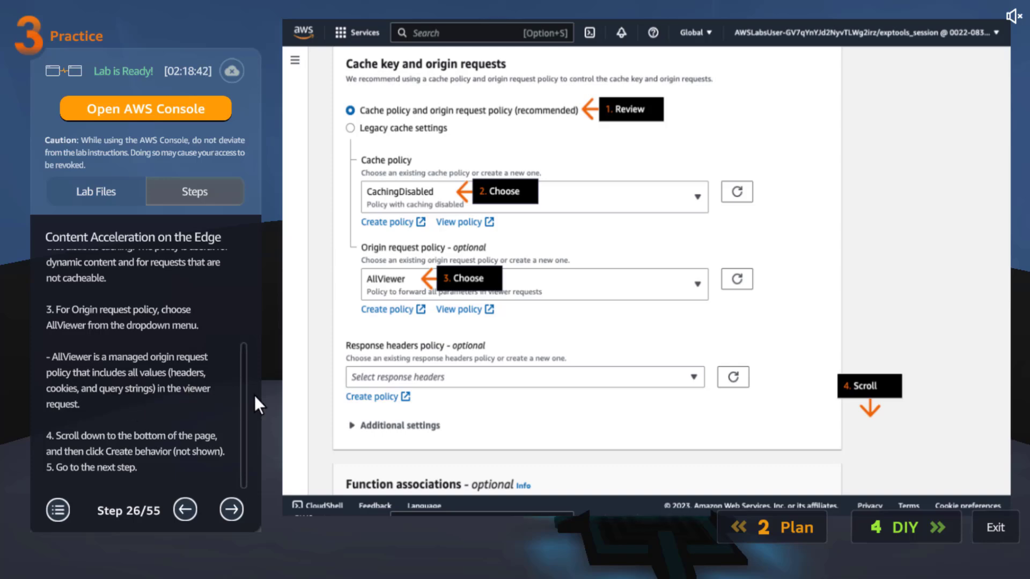
- Read lab steps 27 to 29 on copying the distribution domain name, opening its webpage and reviewing CloudFront headers in developer tools
click(230, 509)
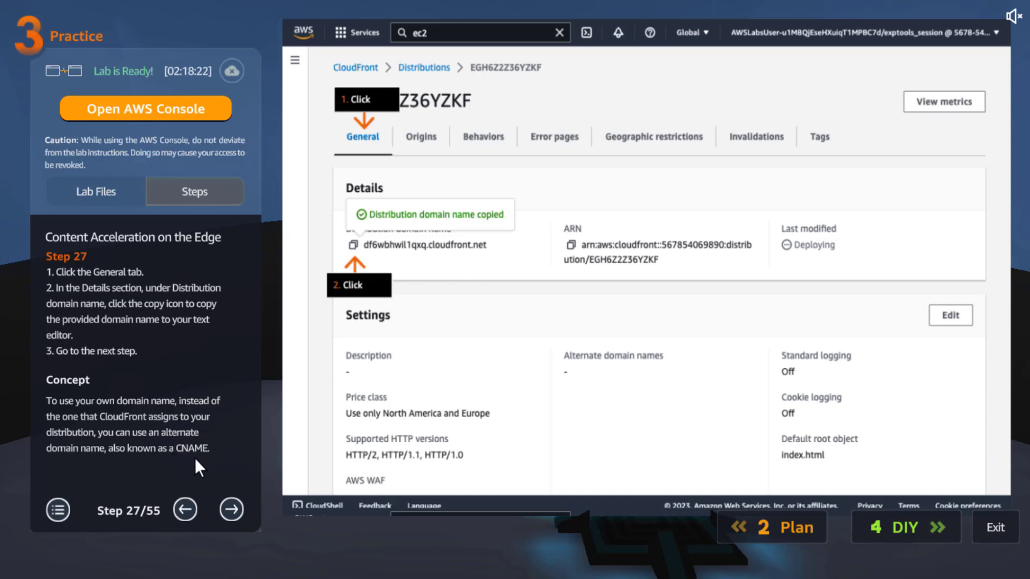
click(234, 513)
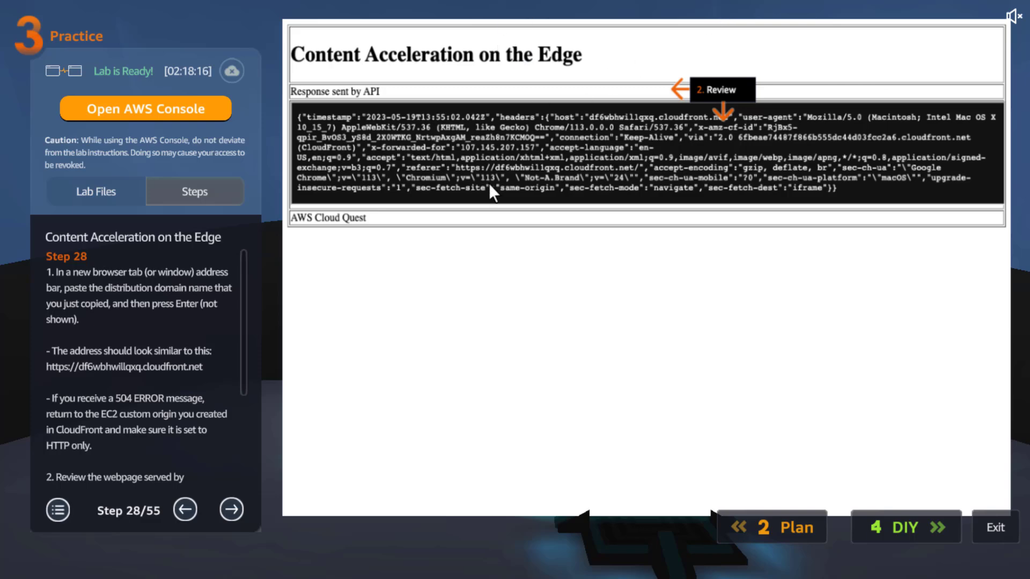
drag(246, 320, 246, 473)
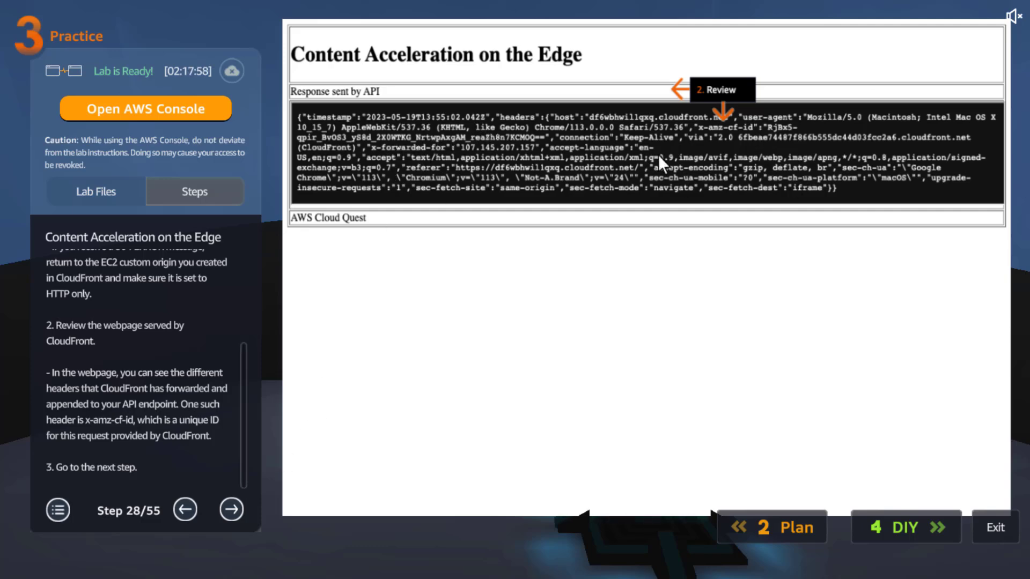
click(237, 510)
scroll(240, 409, up, 3)
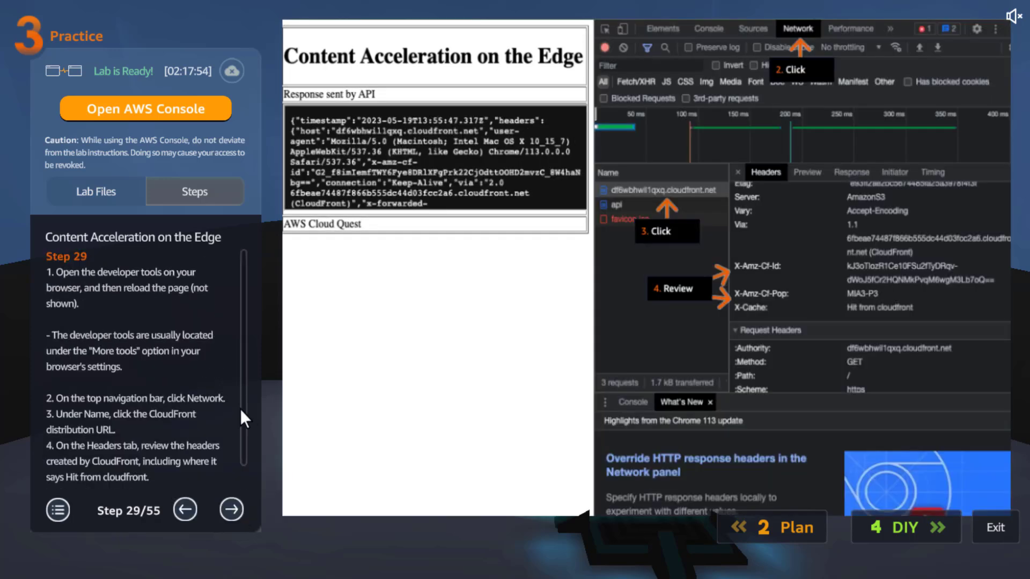
scroll(245, 414, down, 1)
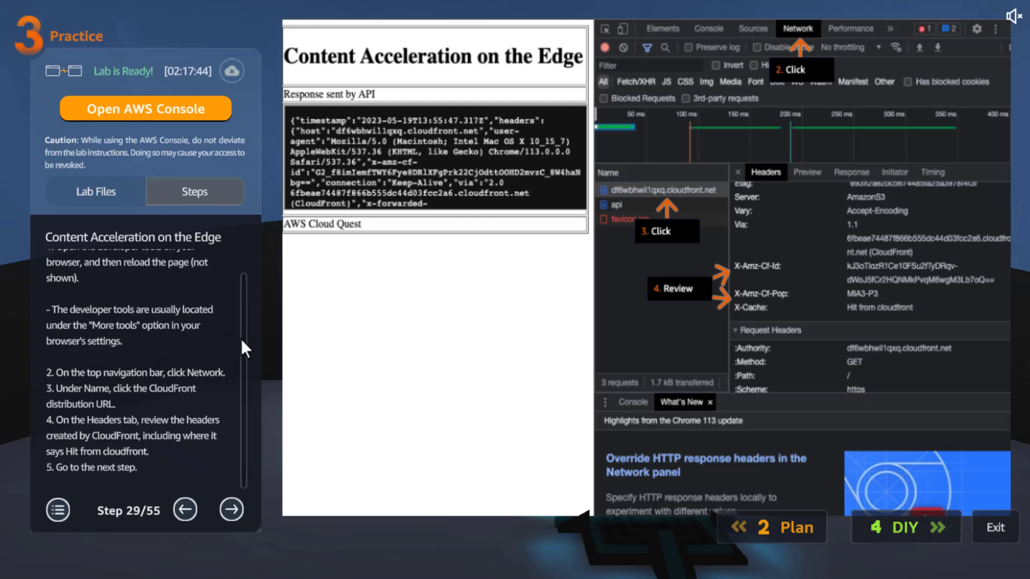
mouse_move(240, 339)
mouse_down()
mouse_move(240, 256)
mouse_move(249, 336)
mouse_up()
- Read lab steps 30 to 33 on creating an invalidation for /, checking its status and reviewing the reloaded page's headers
click(228, 506)
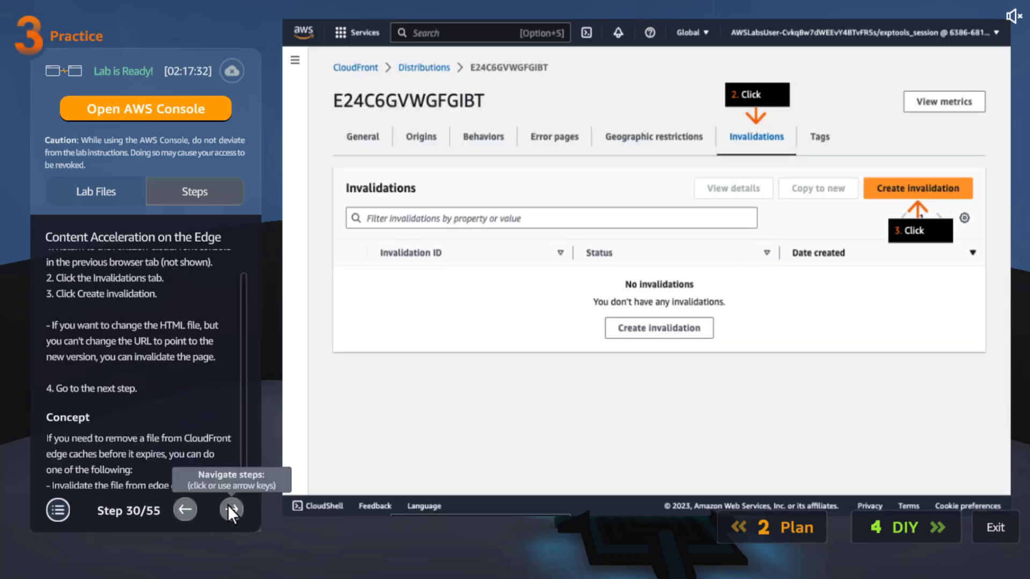
scroll(244, 354, down, 1)
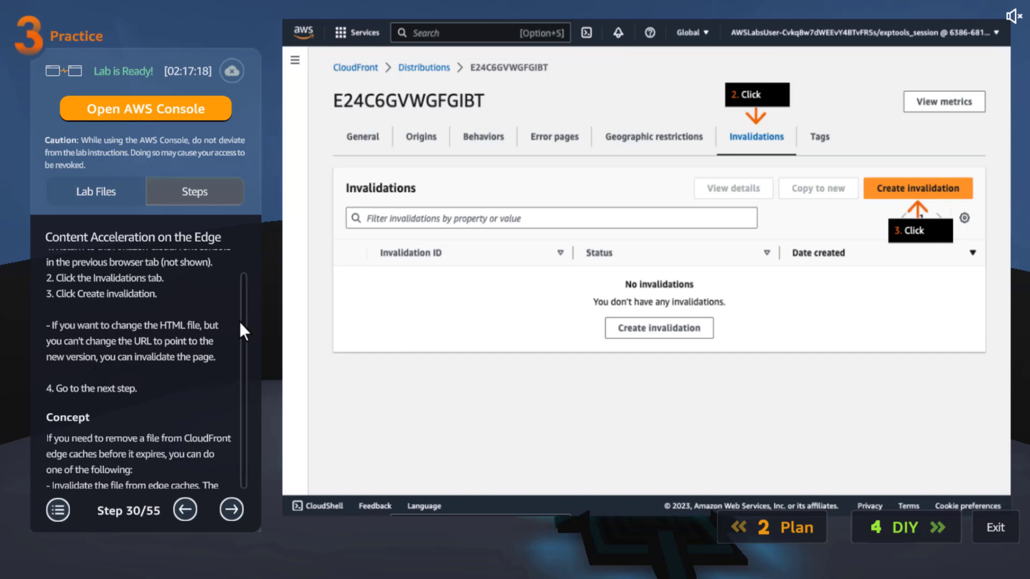
click(226, 509)
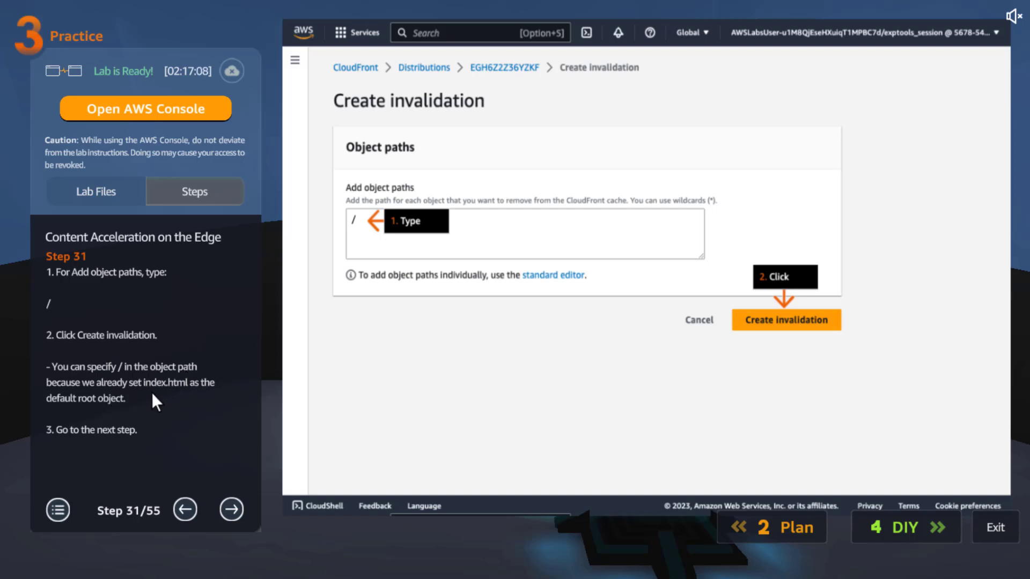
click(236, 511)
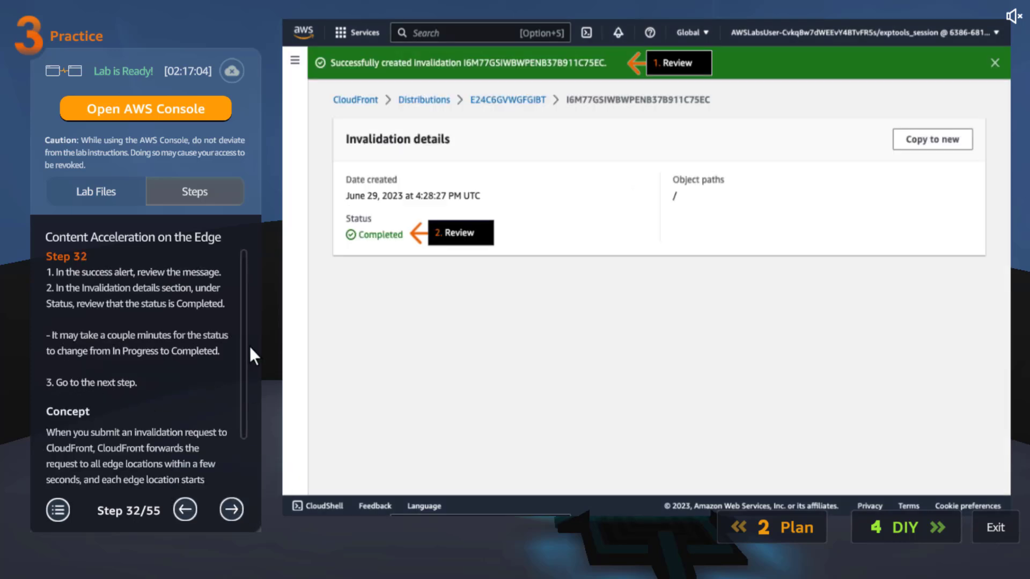
drag(242, 336, 243, 474)
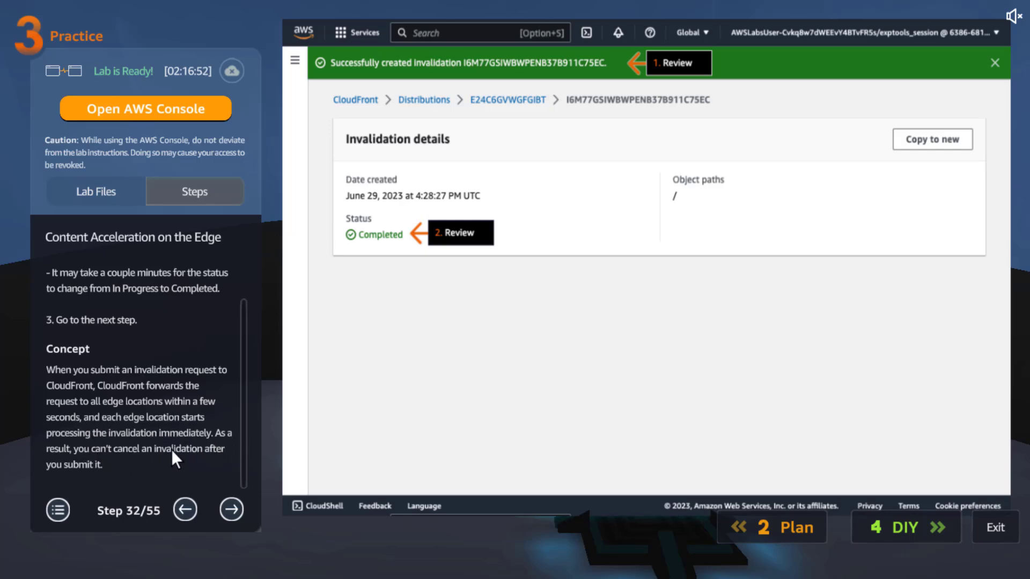
click(231, 509)
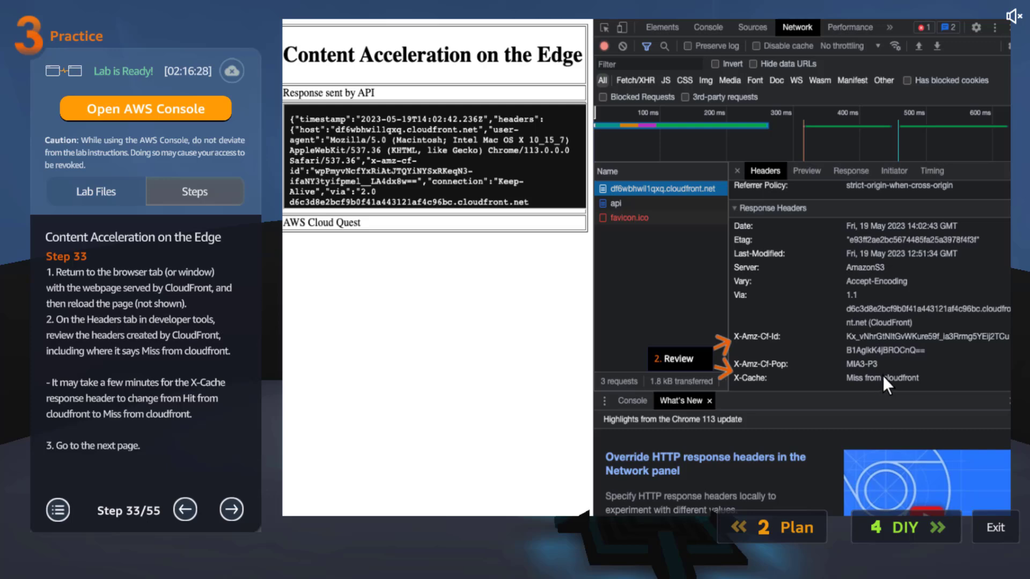
- Read lab step 34 on requesting the /random path, the 403 Forbidden response and its error concept, rechecking step 33
click(236, 500)
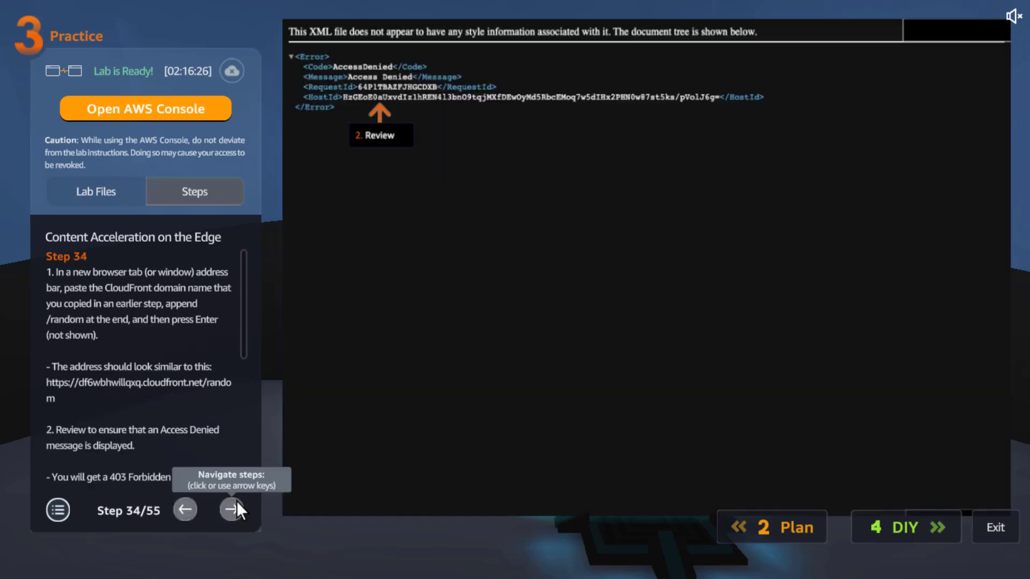
drag(243, 281, 256, 436)
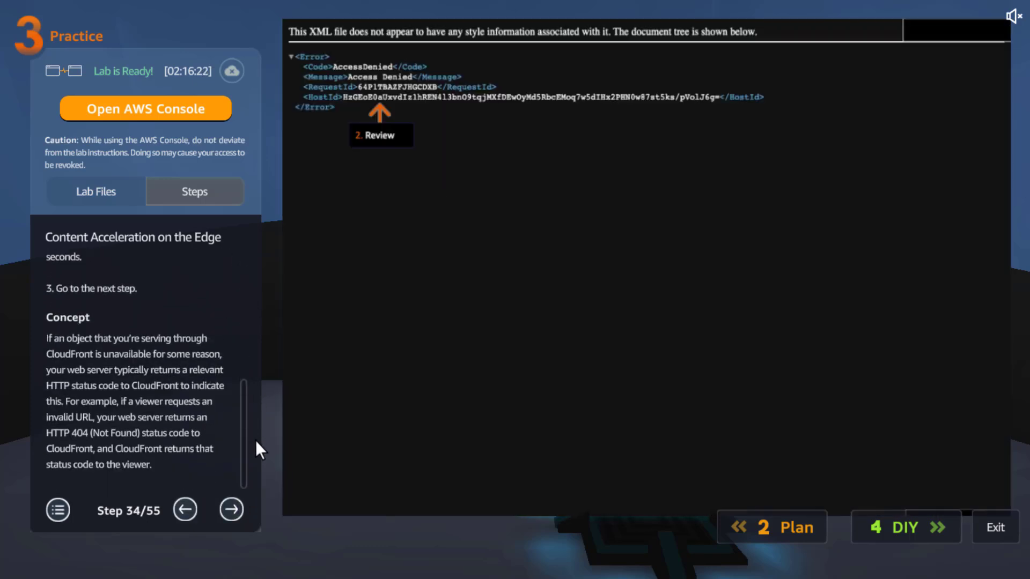
drag(255, 439, 271, 232)
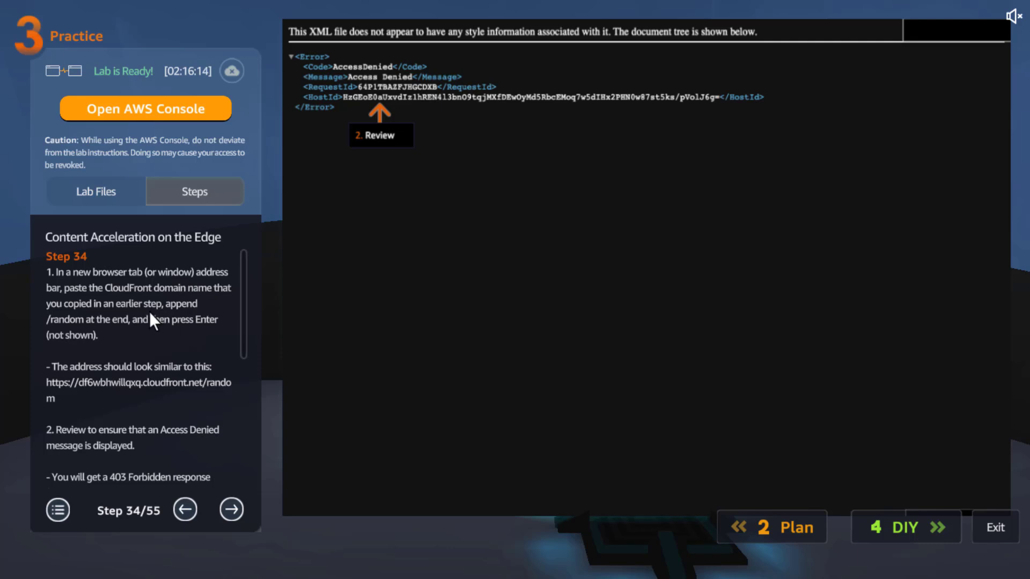
click(99, 325)
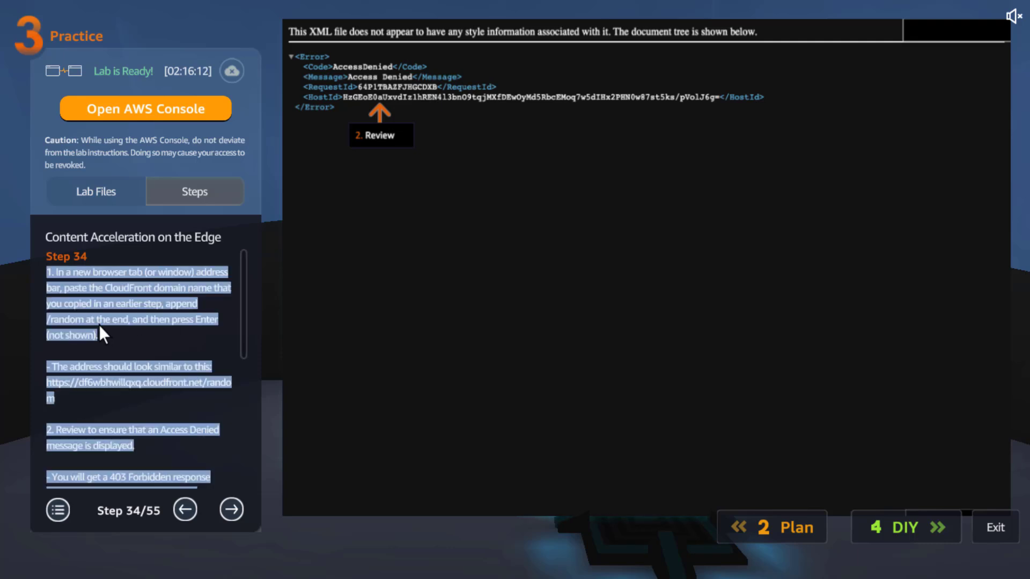
click(213, 341)
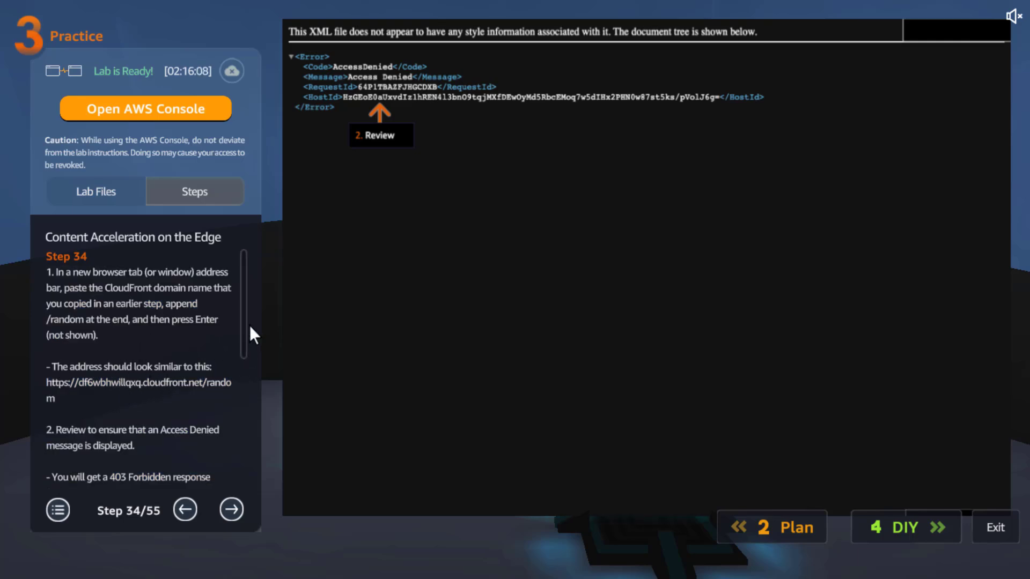
drag(249, 326, 249, 393)
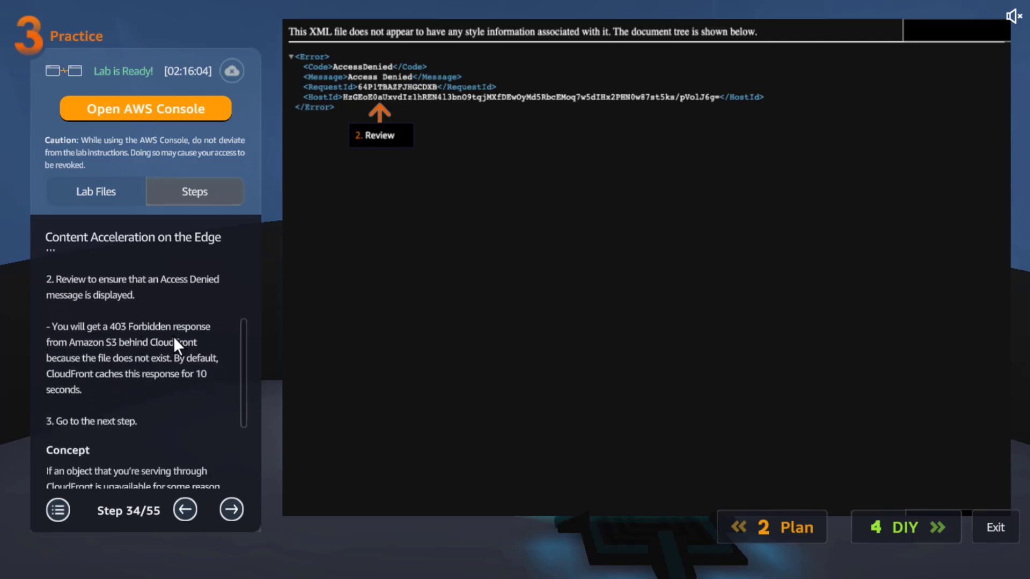
drag(242, 331, 236, 410)
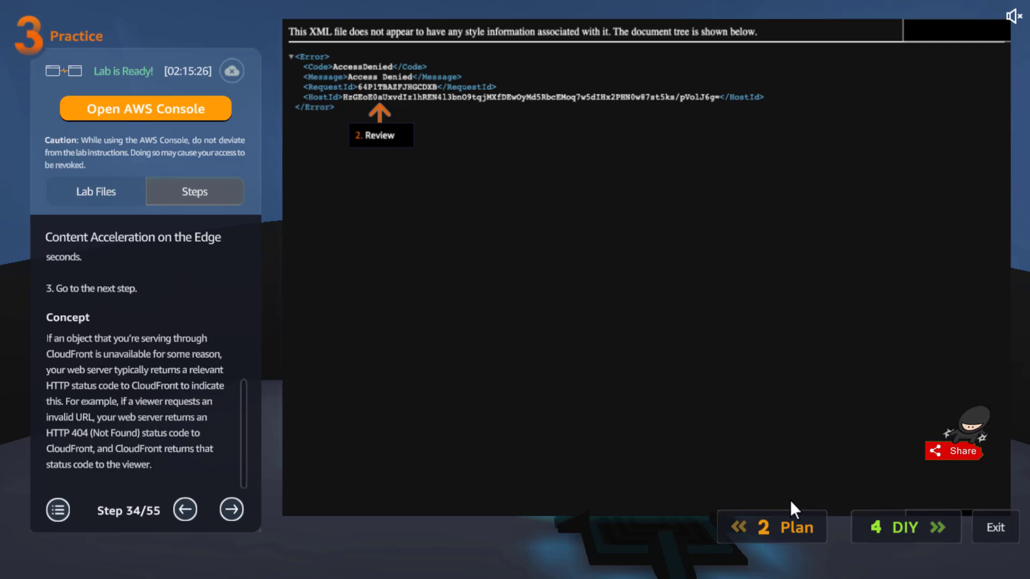
click(186, 511)
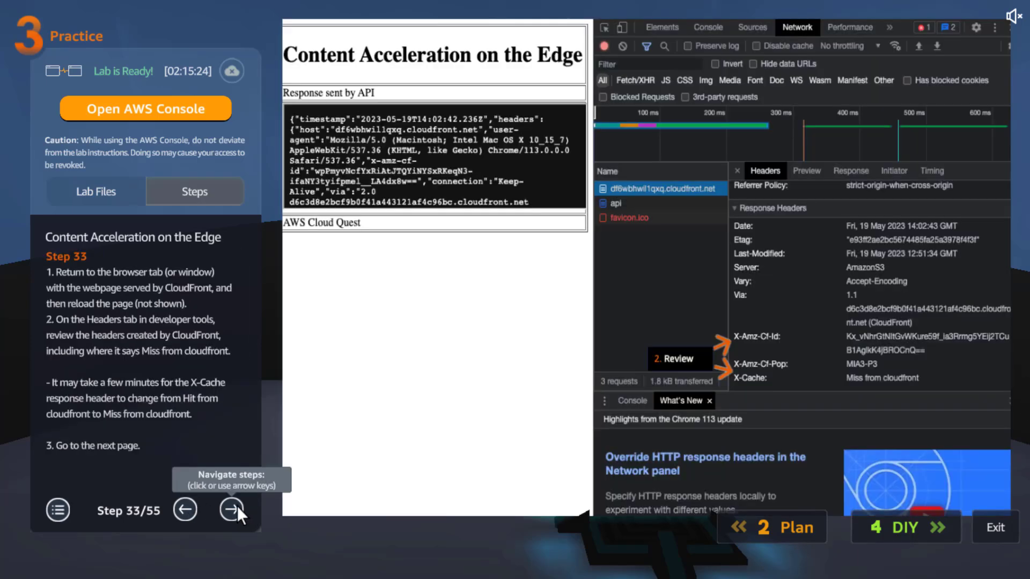
click(237, 506)
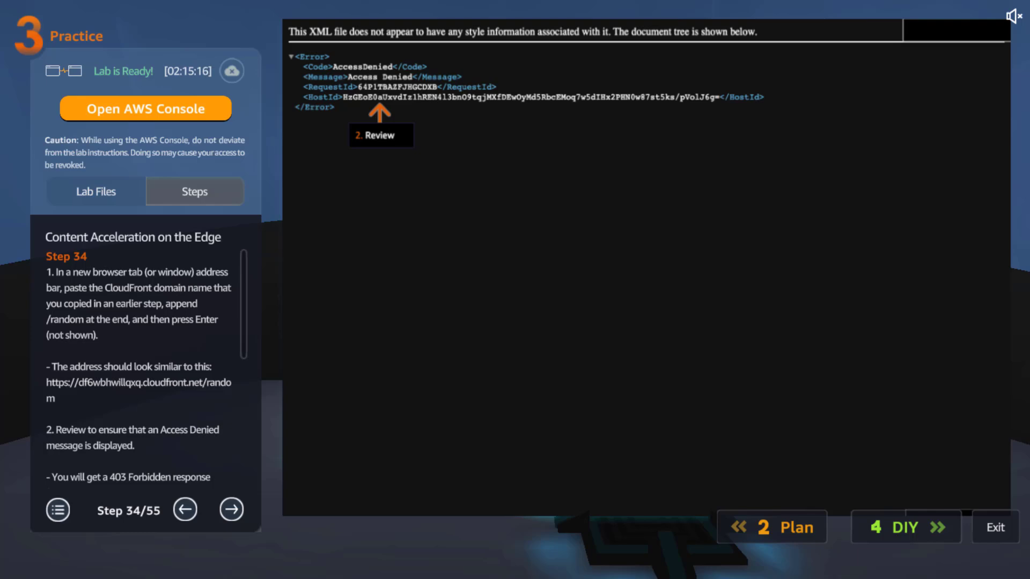
- Read lab steps 35 to 38 on creating a custom 403 error response with /error.html and testing it through /random
click(230, 508)
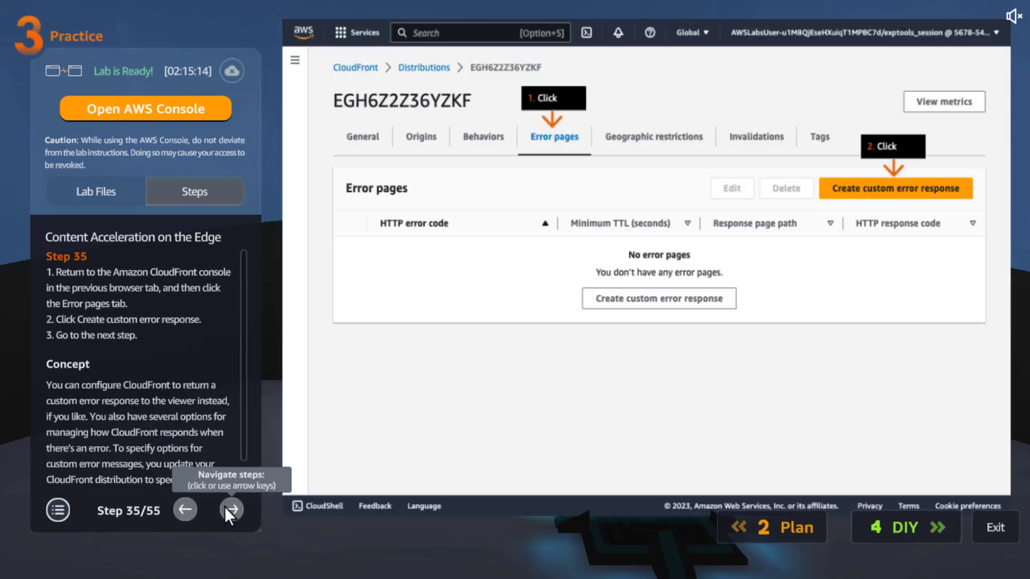
scroll(247, 305, down, 1)
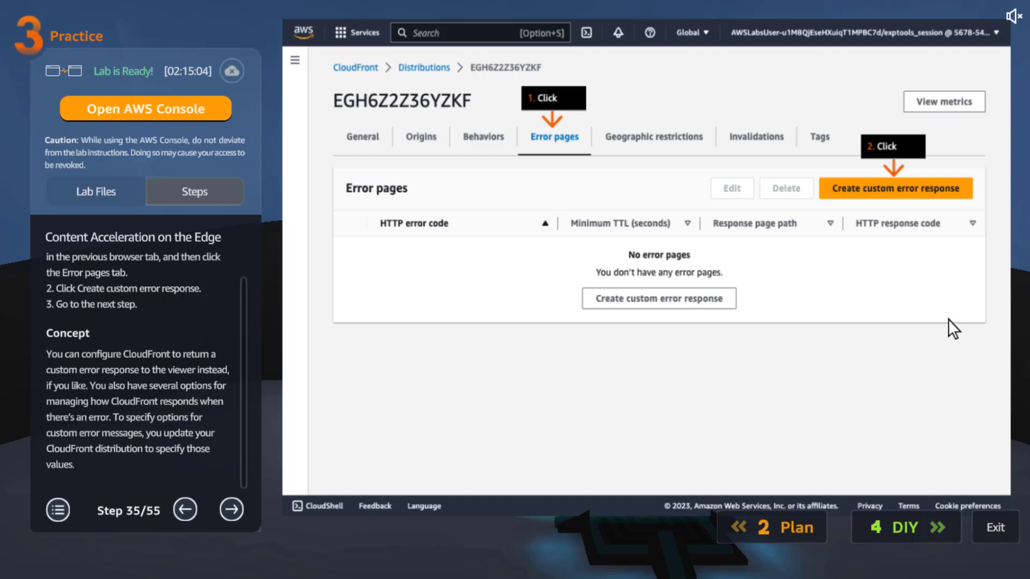
click(235, 513)
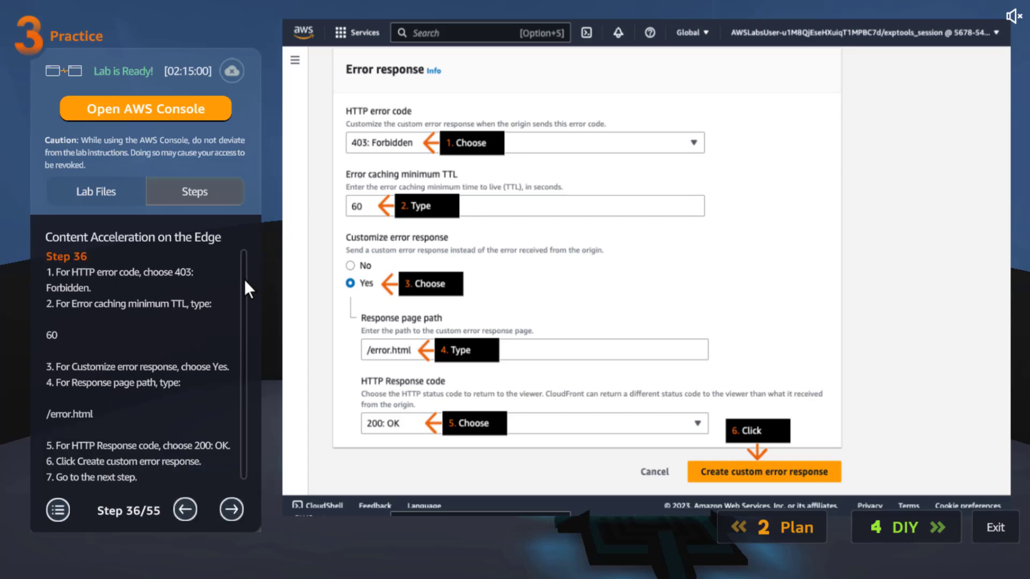
drag(245, 280, 247, 414)
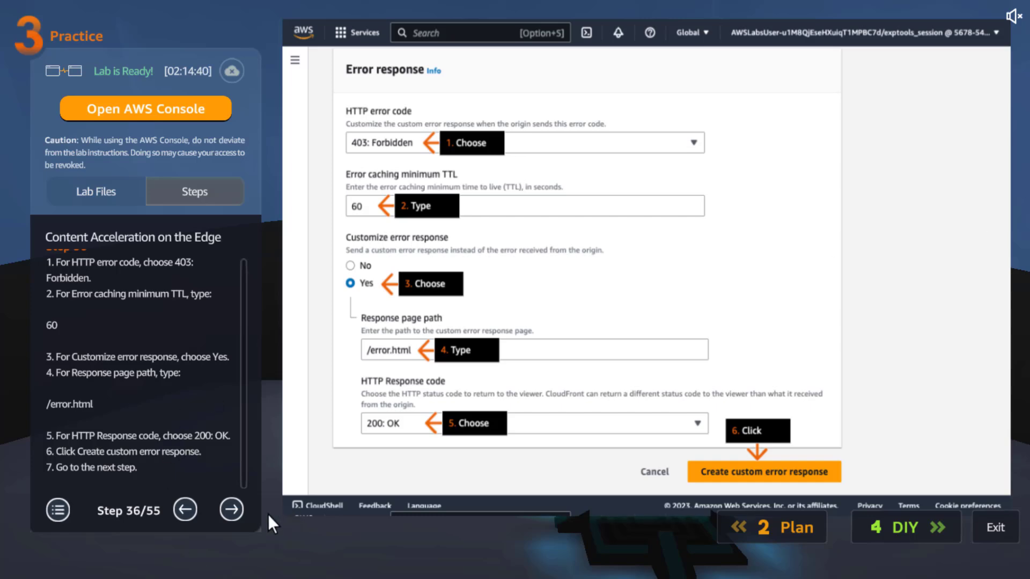
click(224, 516)
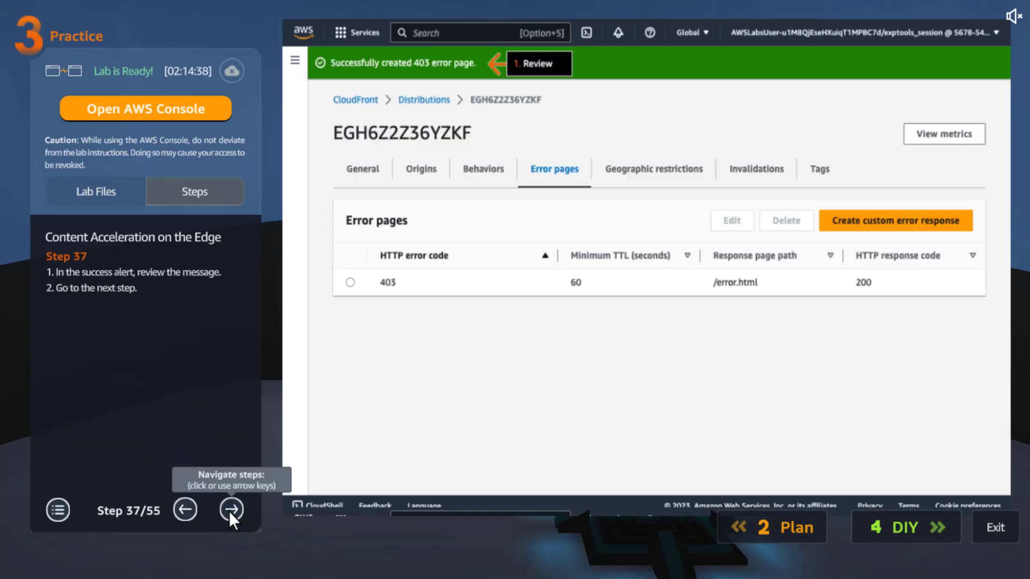
click(230, 509)
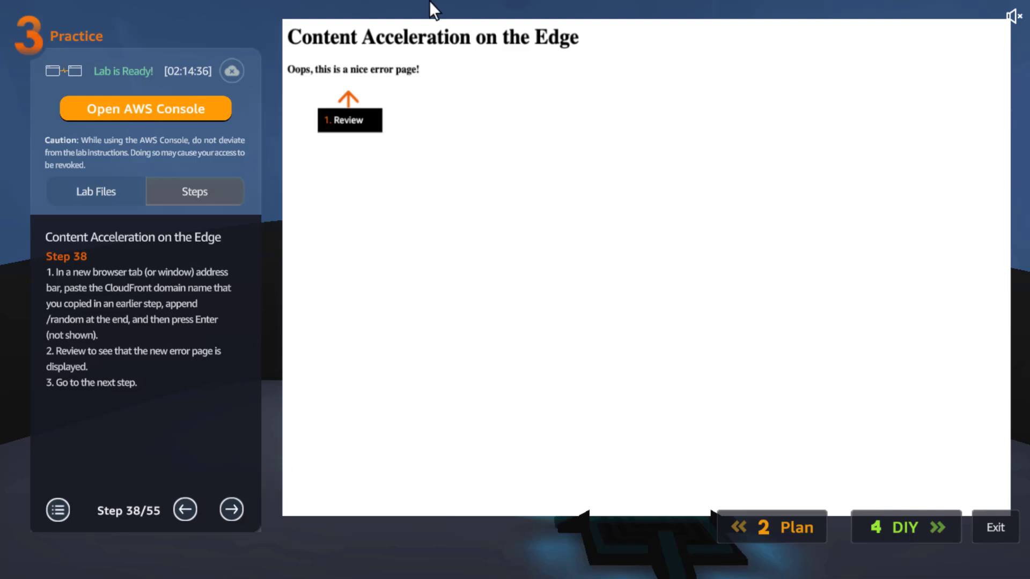
- Read lab step 39 on creating a custom error response for 504: Gateway Timeout with TTL 5, /error.html and 200: OK
mouse_move(490, 47)
click(233, 508)
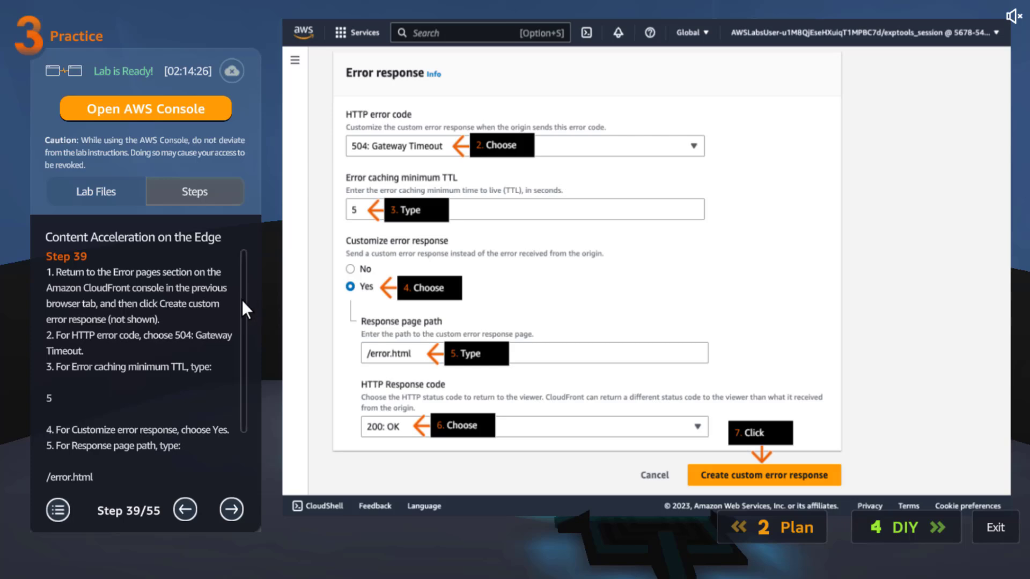
scroll(243, 300, down, 3)
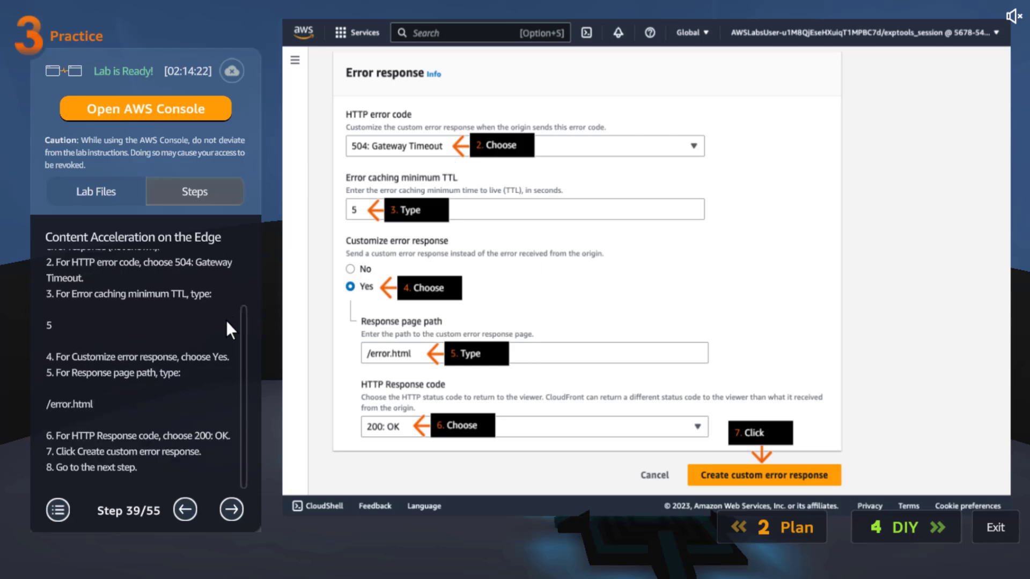
scroll(239, 349, up, 3)
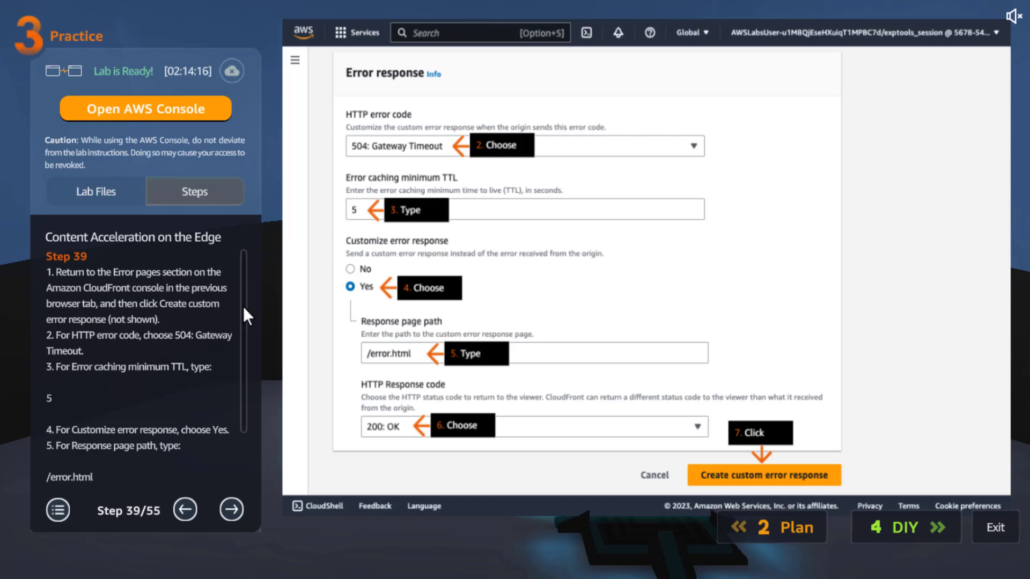
scroll(249, 298, down, 3)
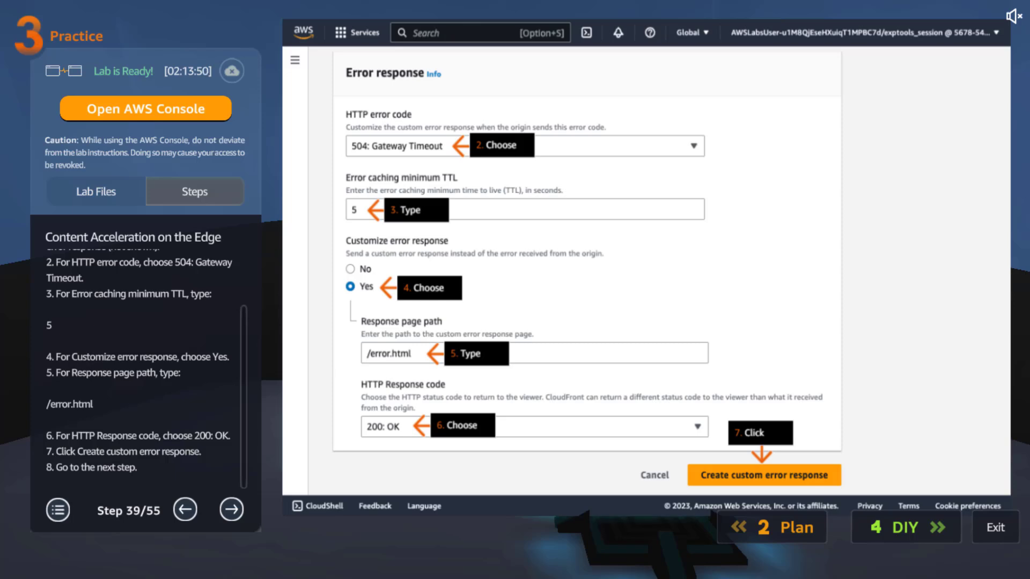
click(240, 515)
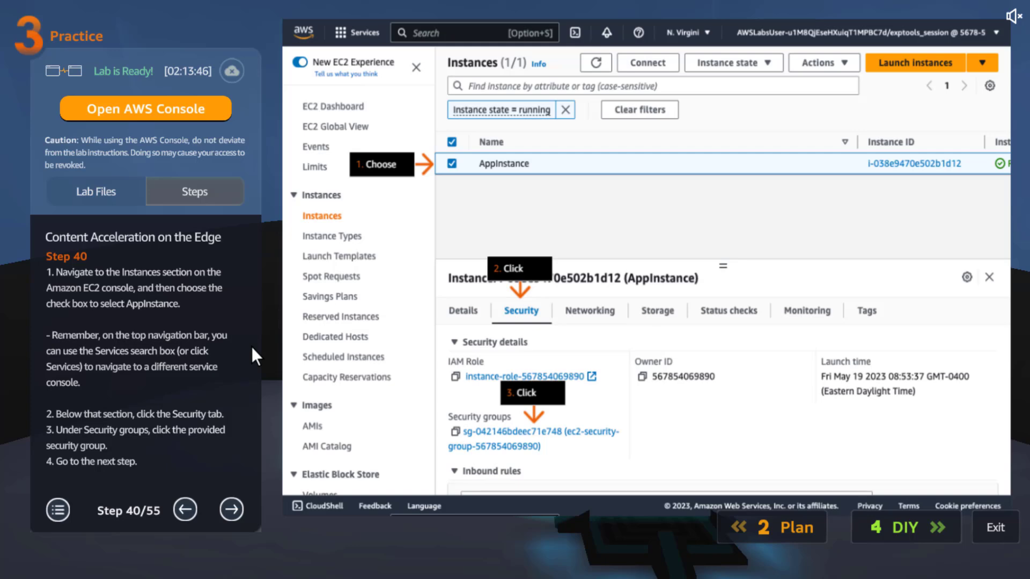
click(187, 510)
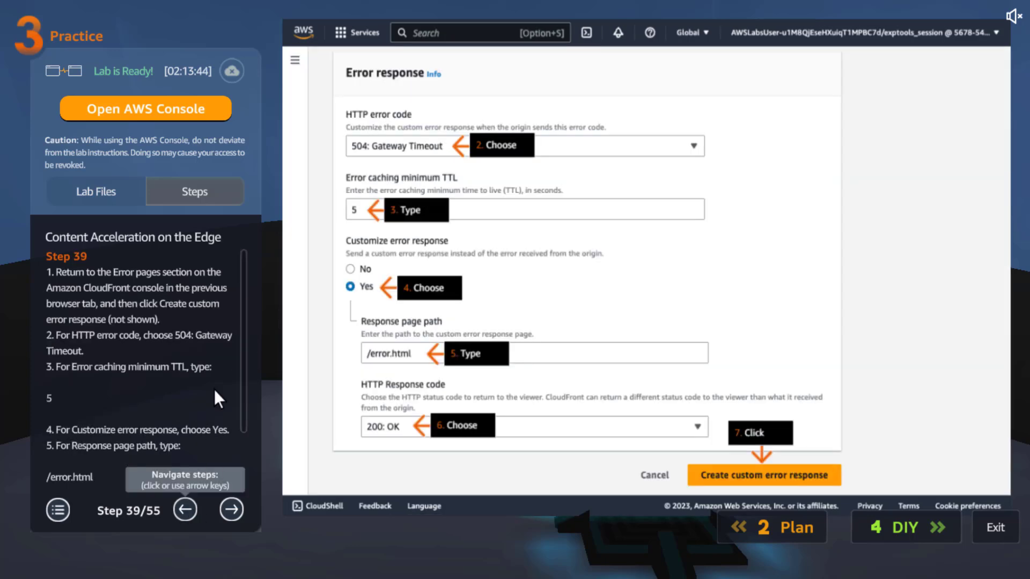
- Read lab steps 40 to 43 on deleting AppInstance's inbound HTTP rule and reviewing the custom error page through the CloudFront address
click(230, 508)
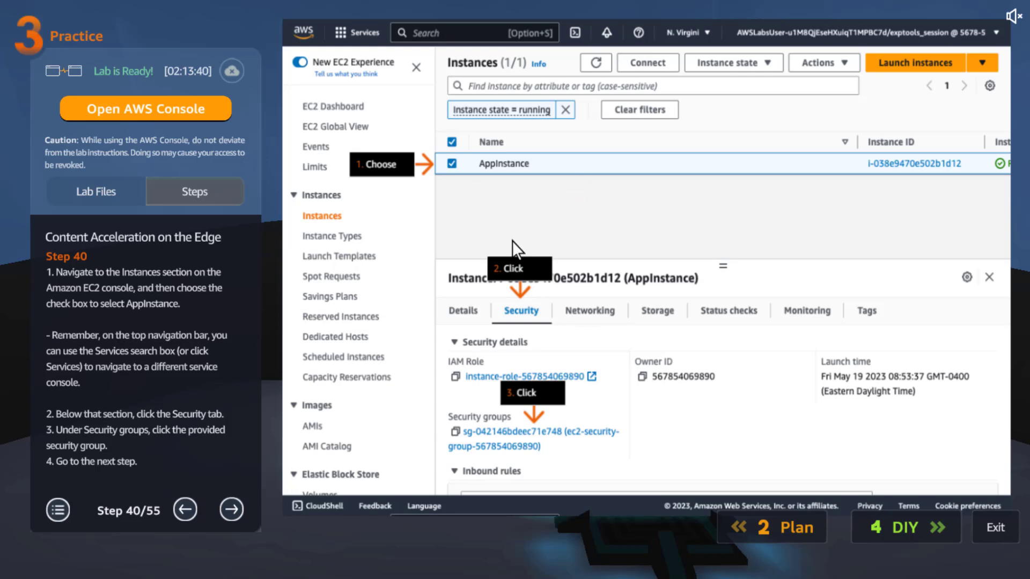
click(239, 507)
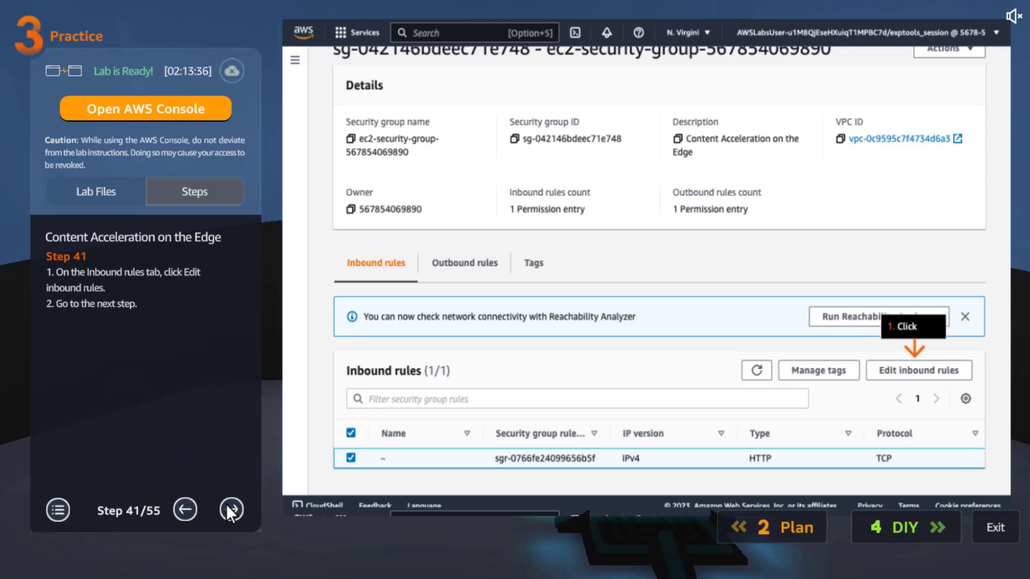
click(231, 508)
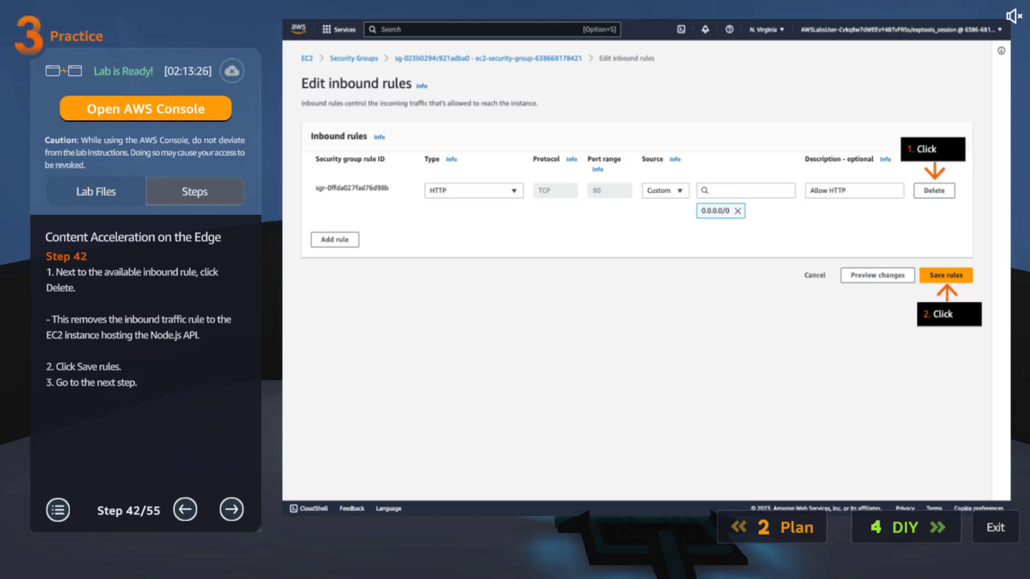
click(234, 512)
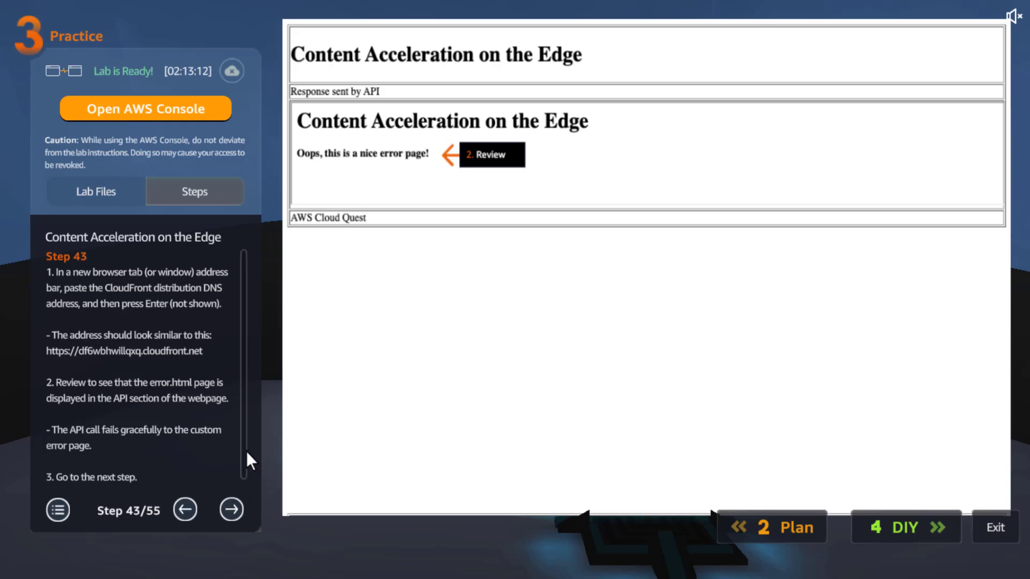
scroll(246, 451, down, 1)
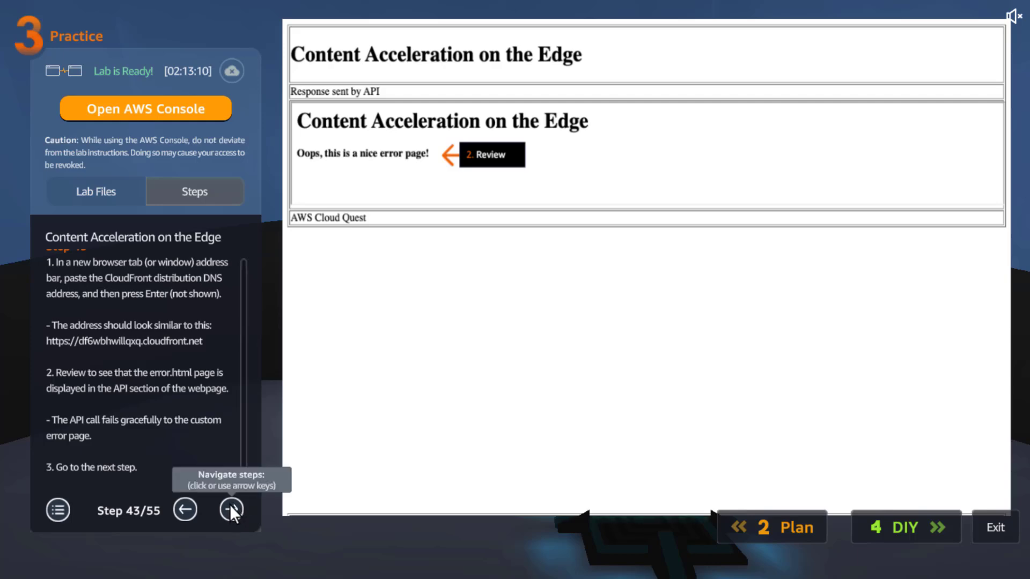
- Read lab steps 44 to 48 on reviewing the secondary S3 bucket and adding it as a CloudFront origin with legacy access identities
click(230, 504)
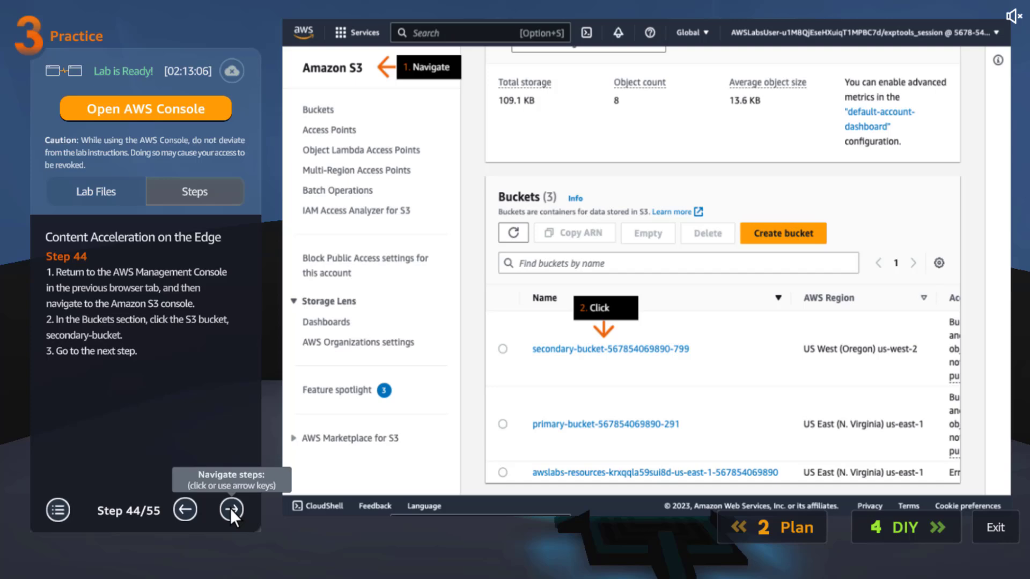
click(230, 509)
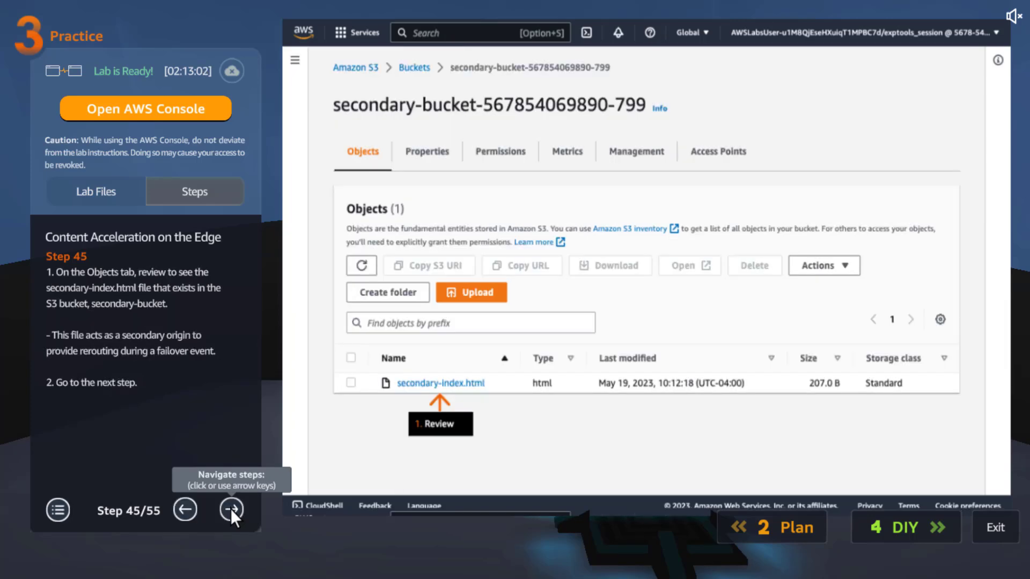
click(231, 508)
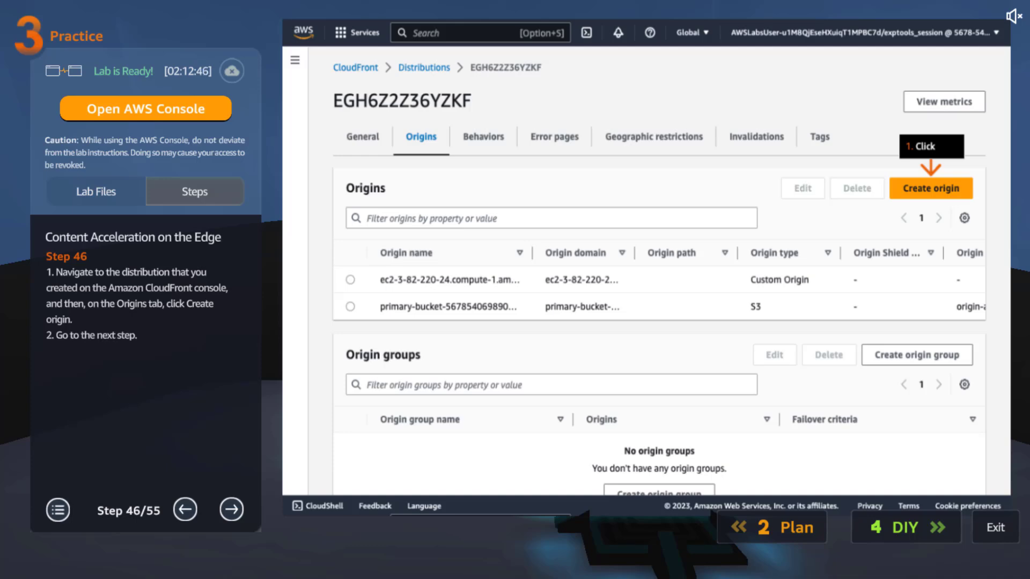
click(231, 509)
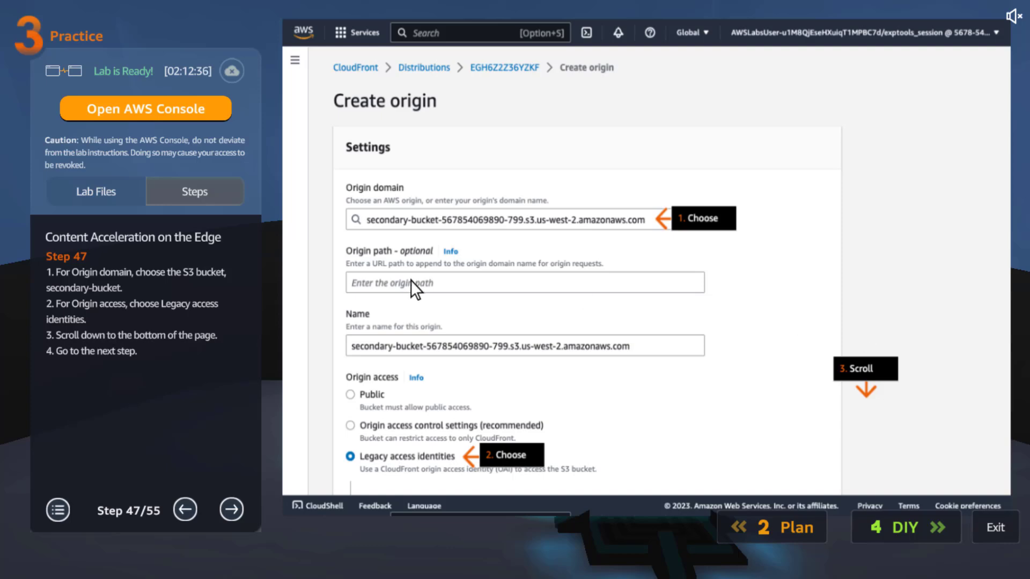
click(237, 513)
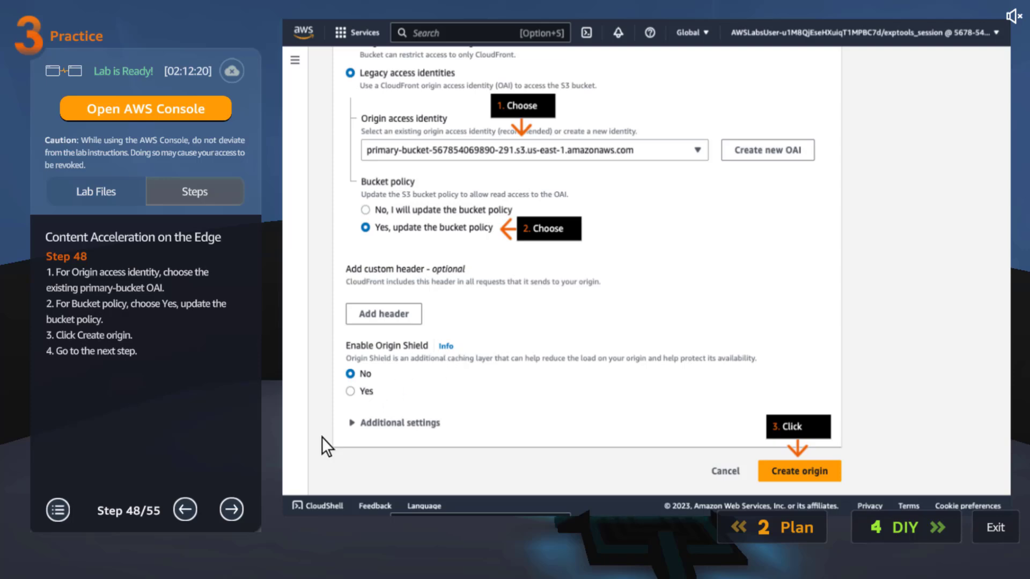
- Read lab steps 49 and 50 on creating an origin group from both buckets with 403 Forbidden and 404 Not found failover criteria
click(231, 511)
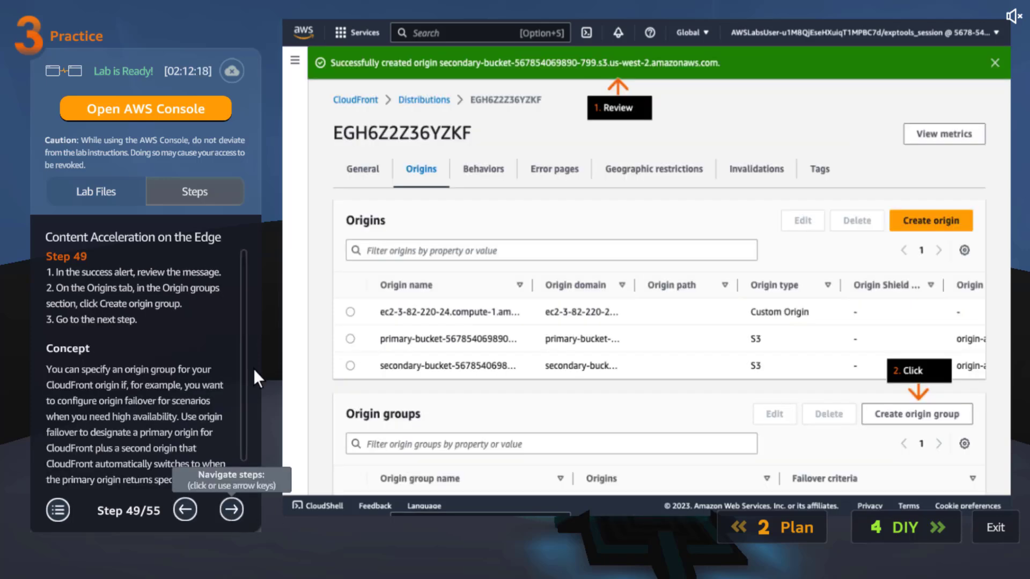
scroll(244, 348, down, 1)
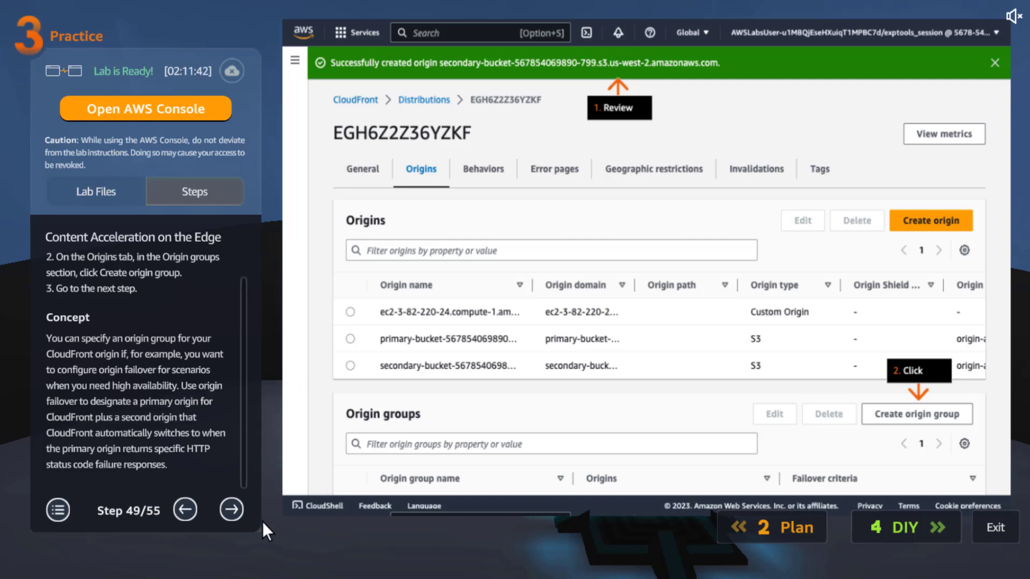
click(231, 510)
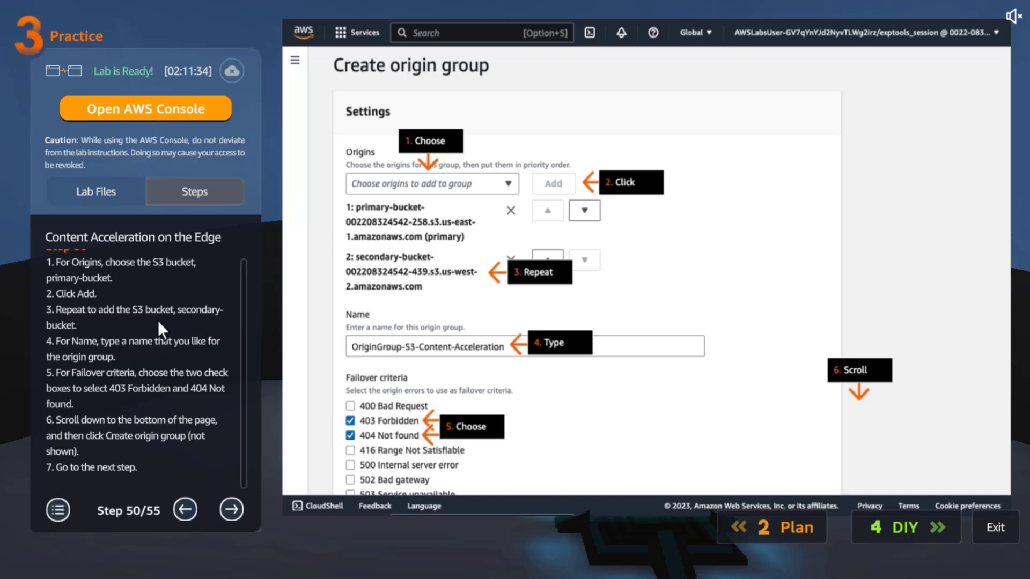
scroll(244, 376, up, 1)
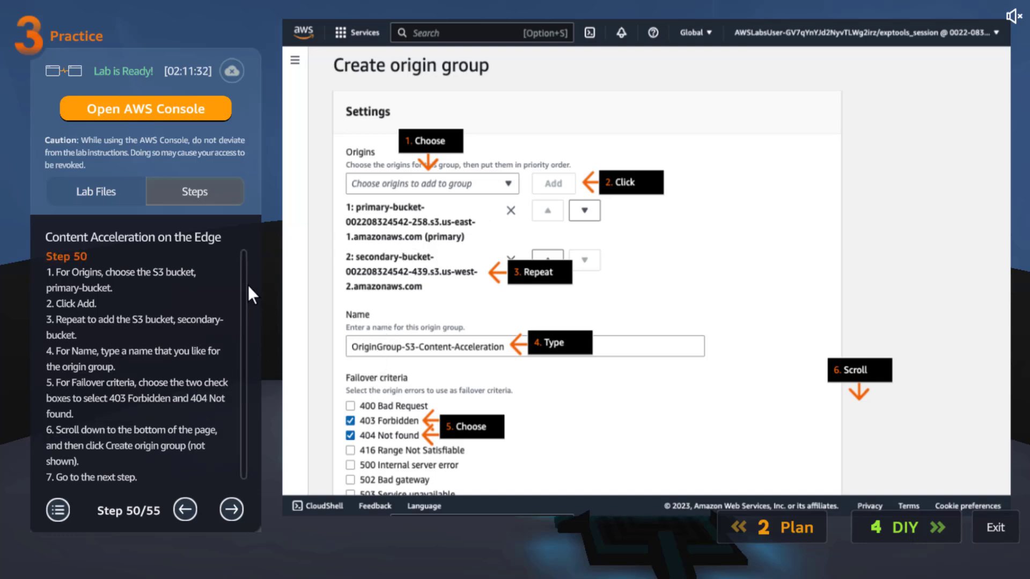
scroll(248, 418, down, 1)
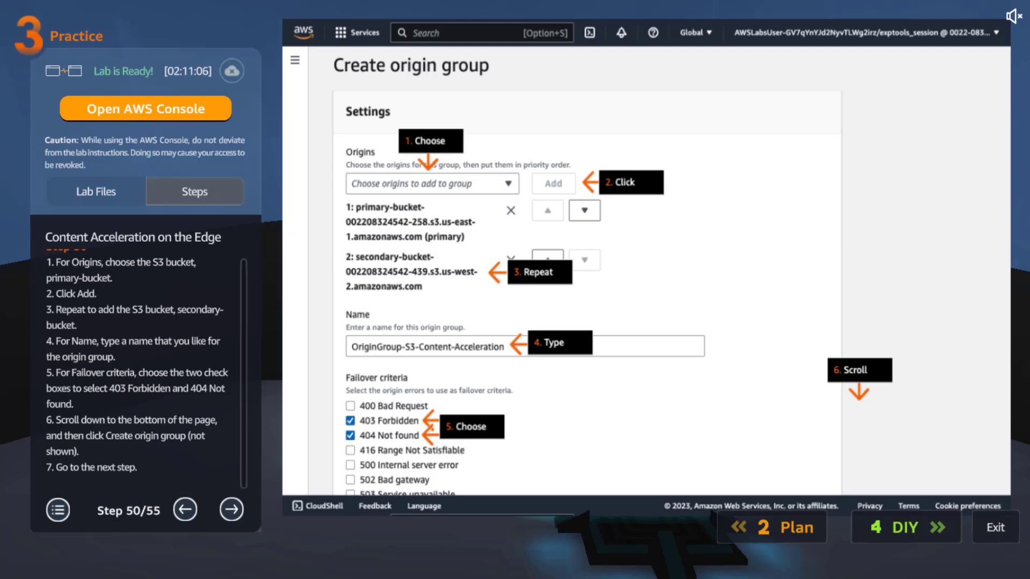
- Read lab steps 51 to 53 on editing the Default (*) behavior to use the origin group and the CachingOptimized cache policy
click(235, 510)
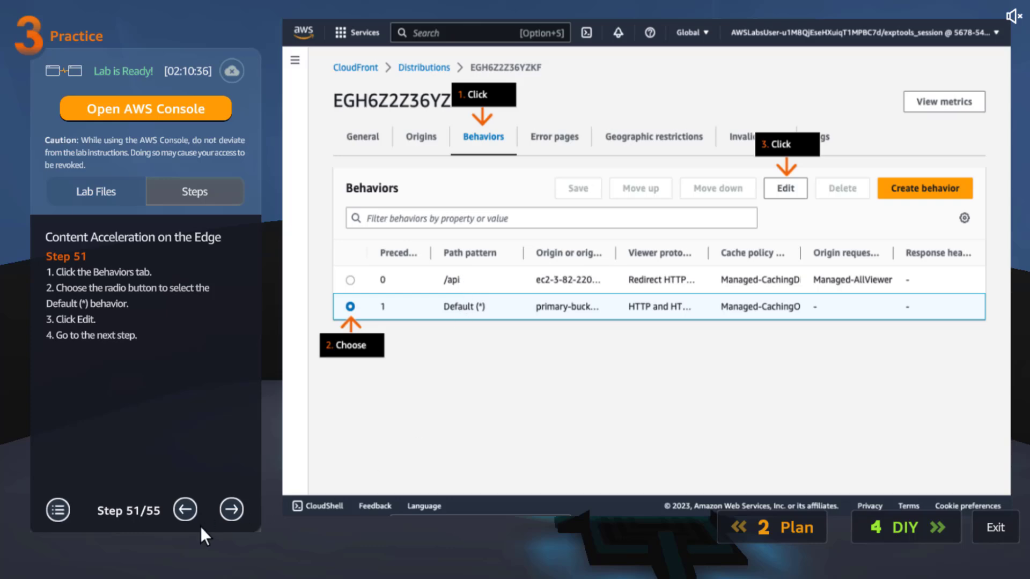
click(223, 507)
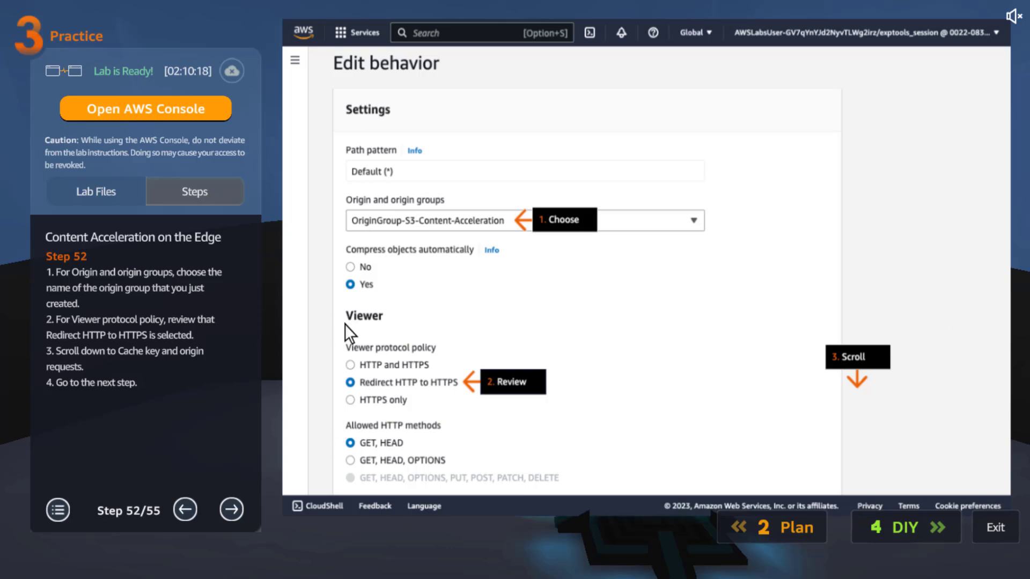
click(234, 512)
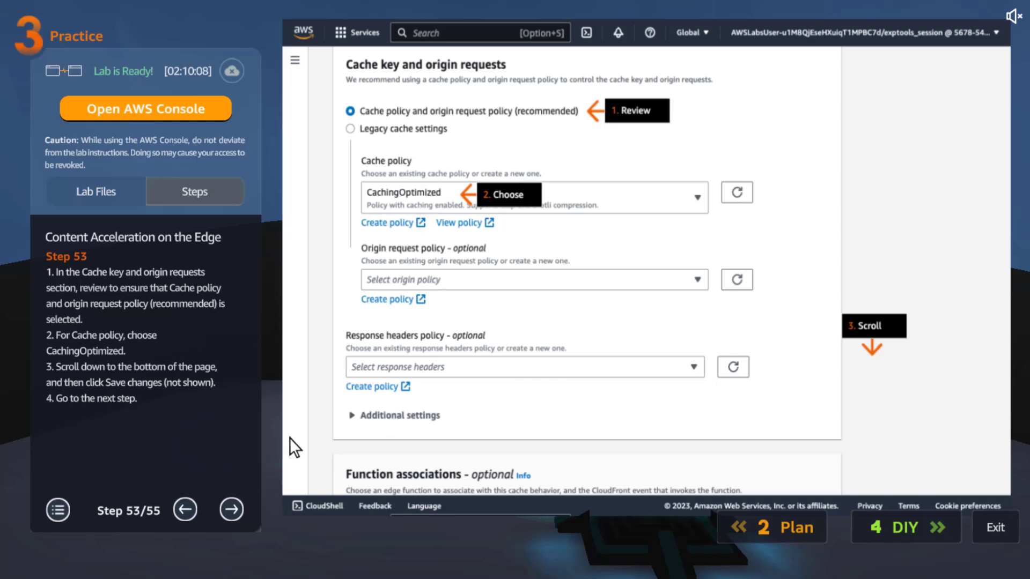
- Read lab step 54 on testing failover through /secondary-index.html, highlighting the sample address, and proceed to the final step 55
click(231, 509)
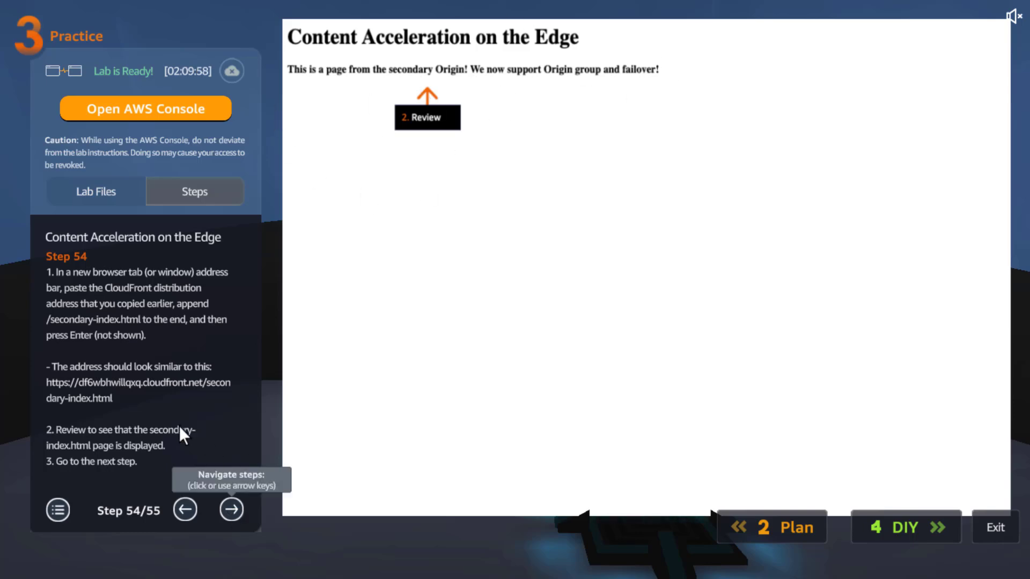
drag(109, 400, 134, 402)
drag(93, 405, 43, 391)
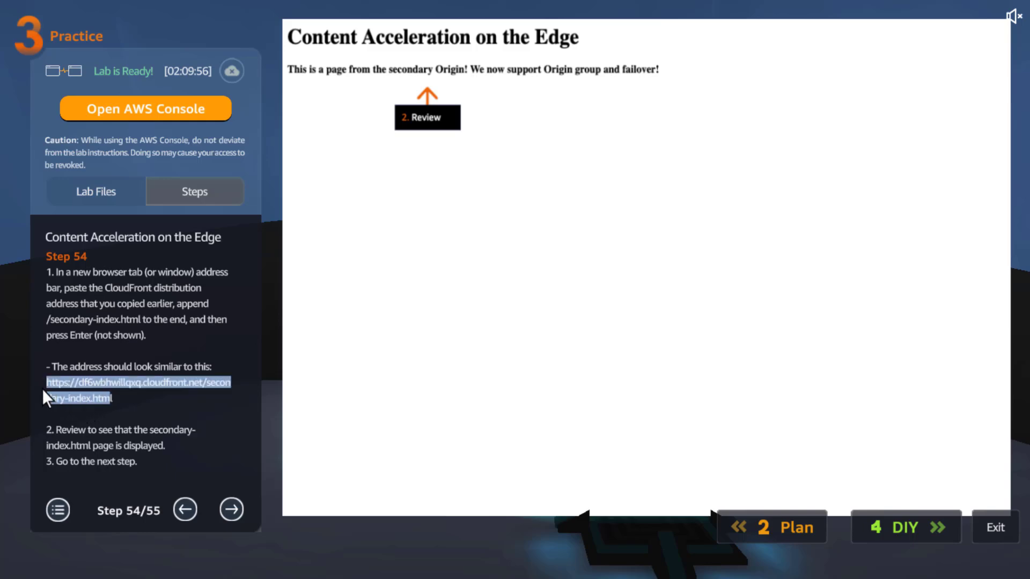
drag(156, 413, 47, 383)
click(139, 391)
drag(140, 395, 48, 391)
click(231, 509)
click(185, 509)
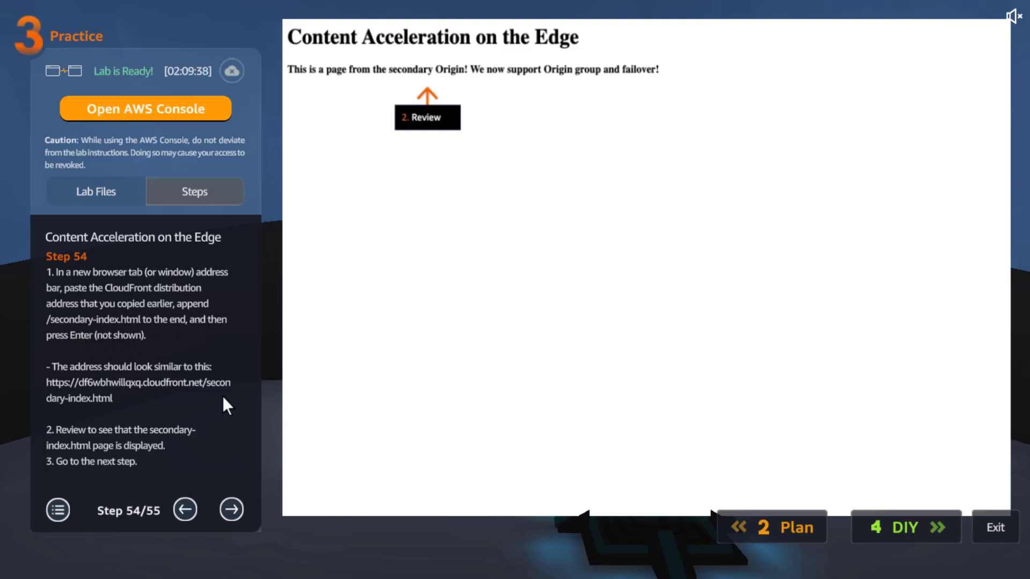
click(232, 507)
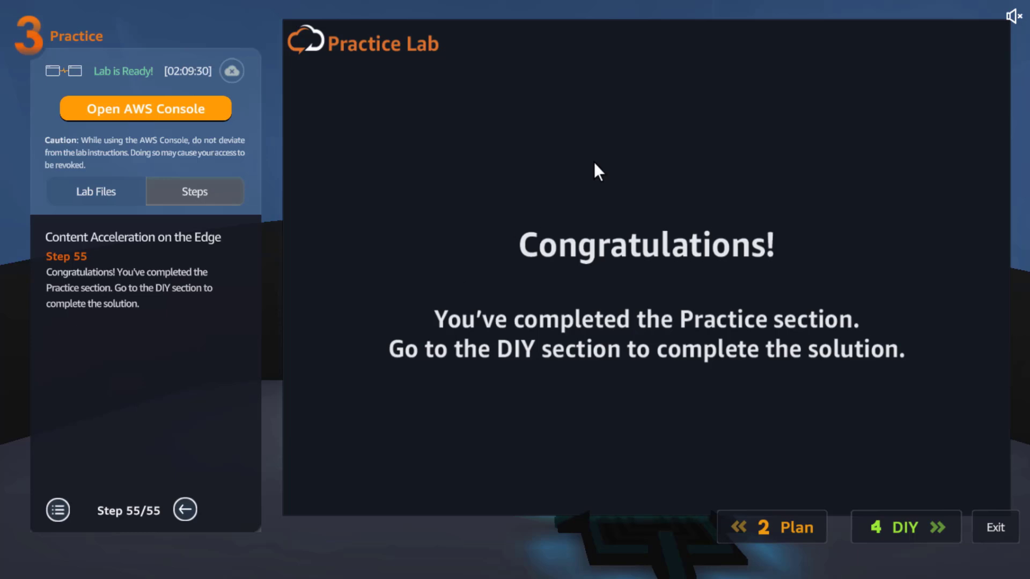
- Open the AWS Management Console from the lab and show the Amazon S3 bucket list with the navigation pane collapsed
click(81, 114)
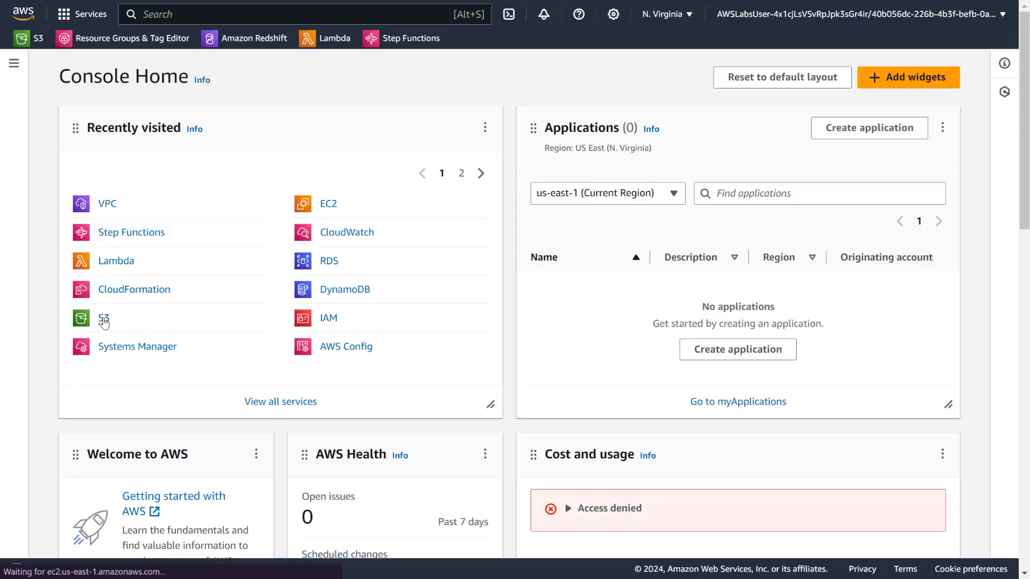
click(103, 319)
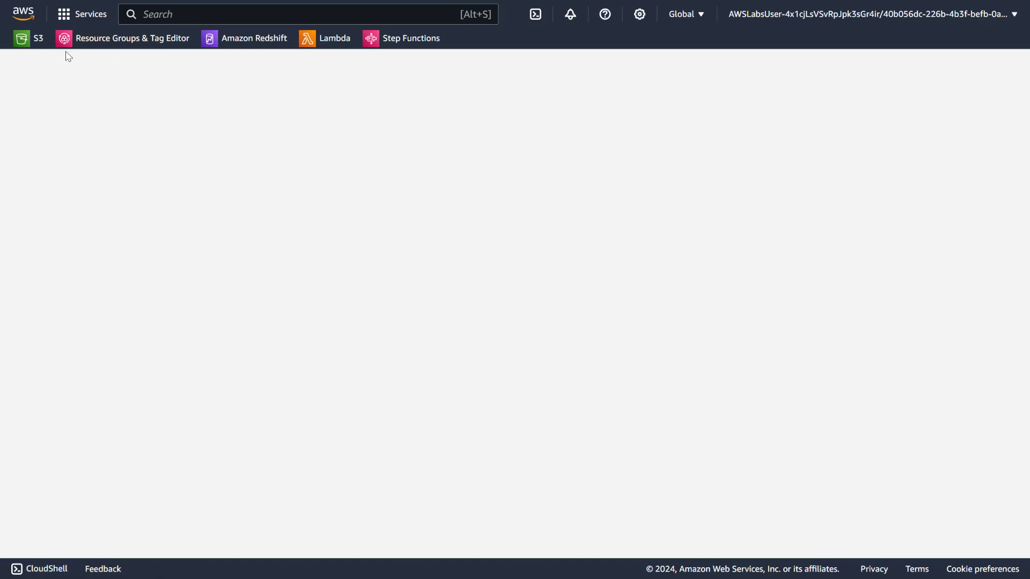
click(21, 39)
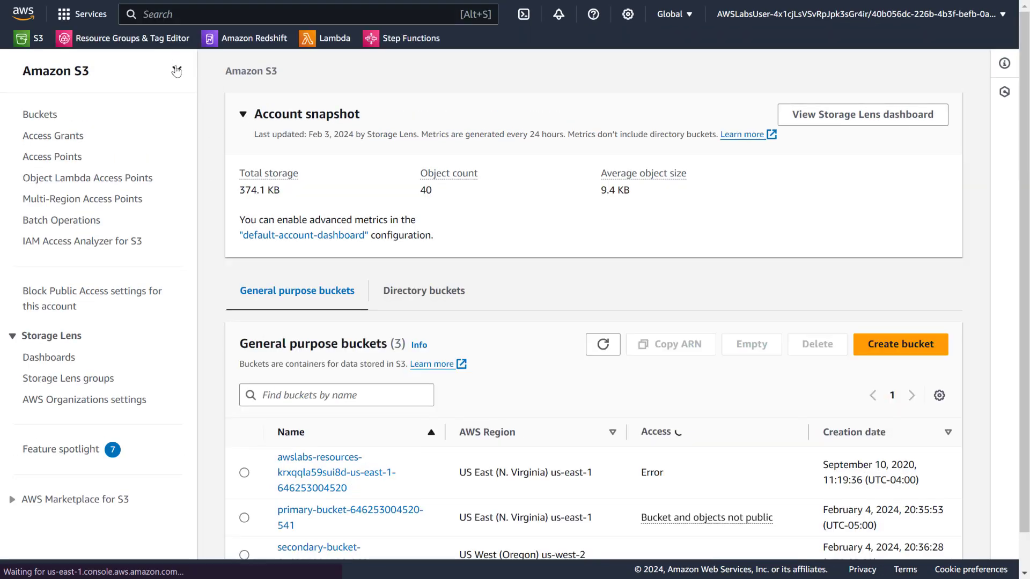
click(176, 71)
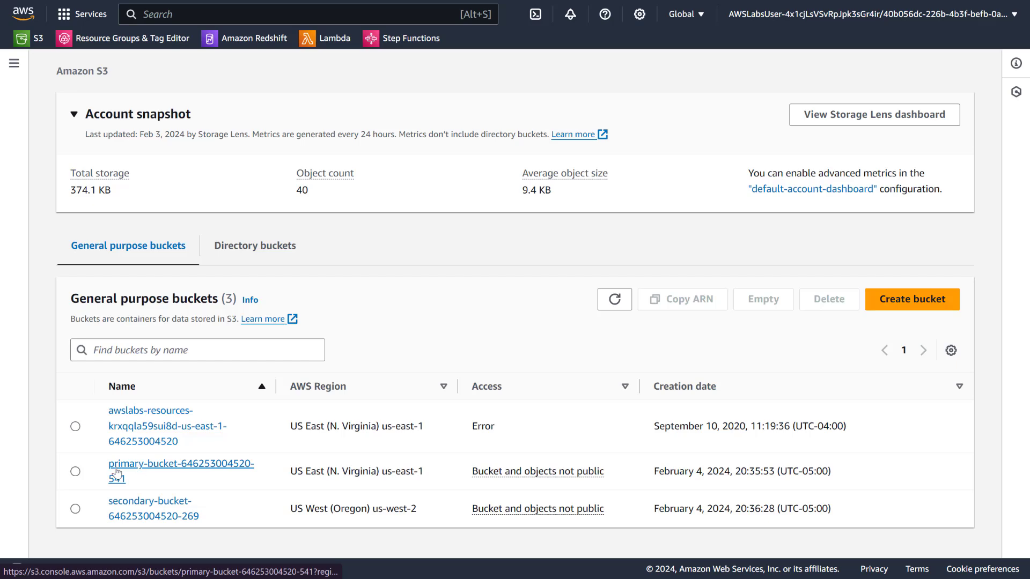
- Copy the primary bucket's ARN and open that bucket to view its objects
click(75, 471)
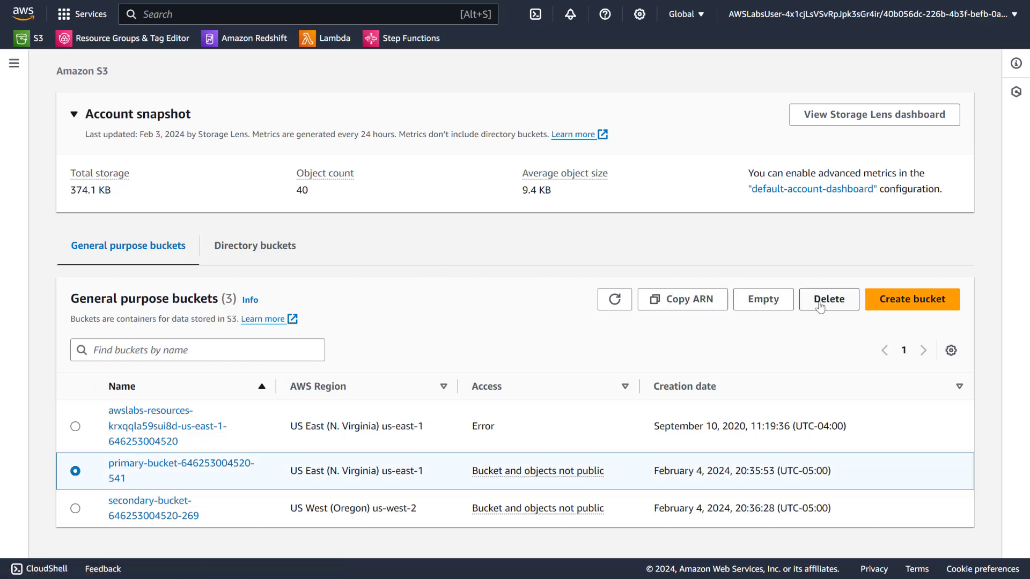
click(710, 304)
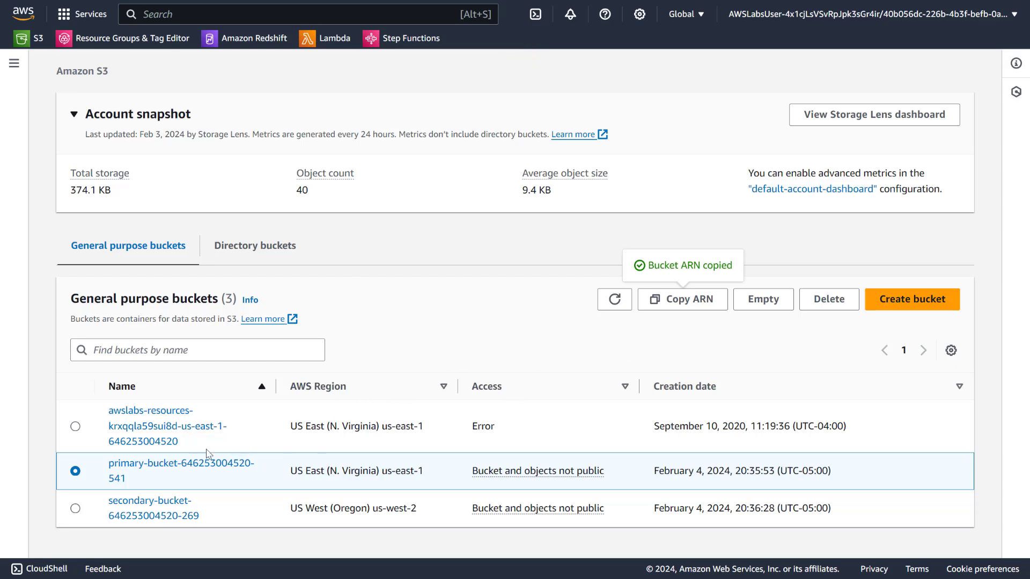
click(173, 465)
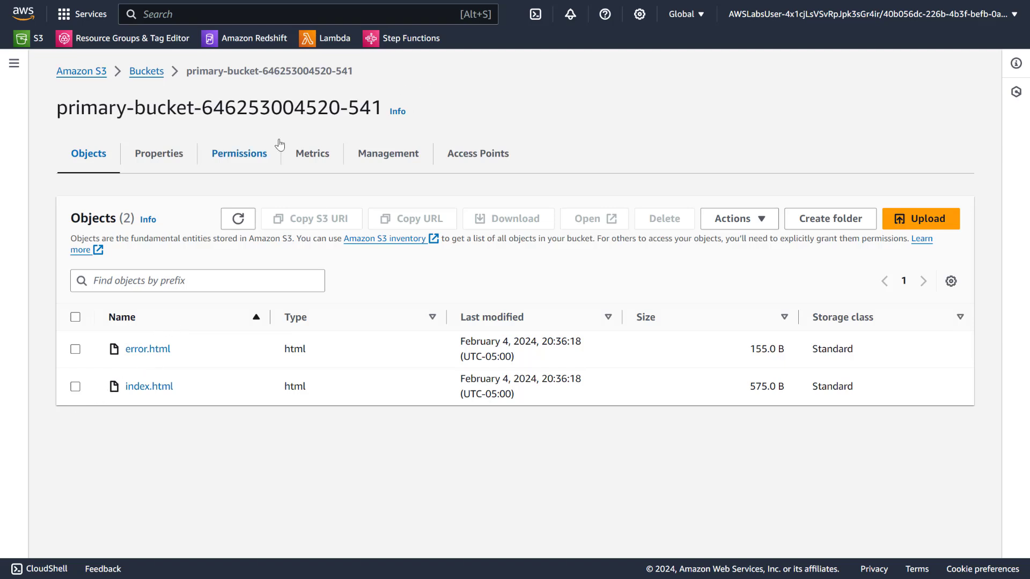
- Review the primary bucket's properties, from the overview and versioning down to server access logging
click(180, 155)
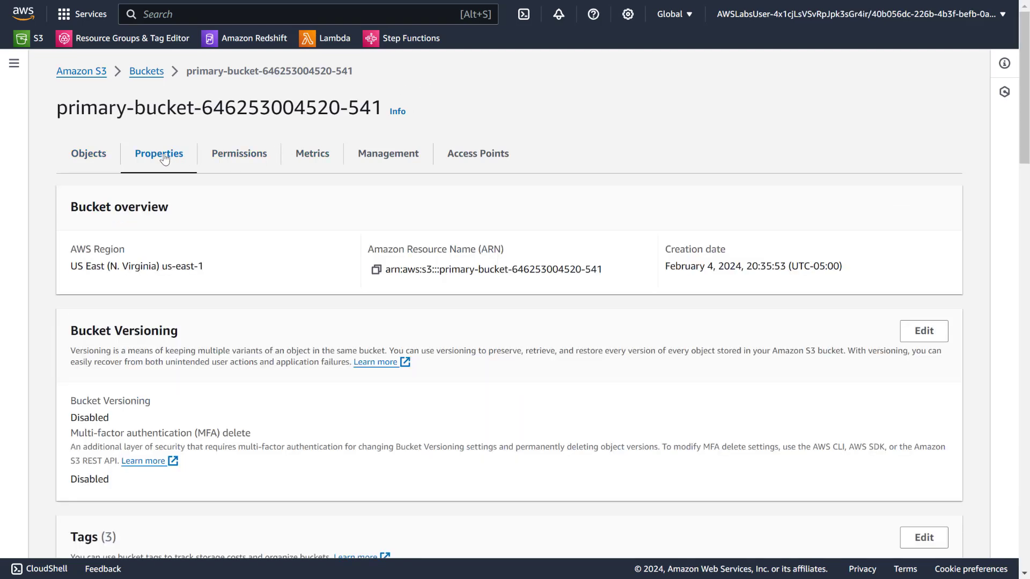
scroll(124, 282, down, 8)
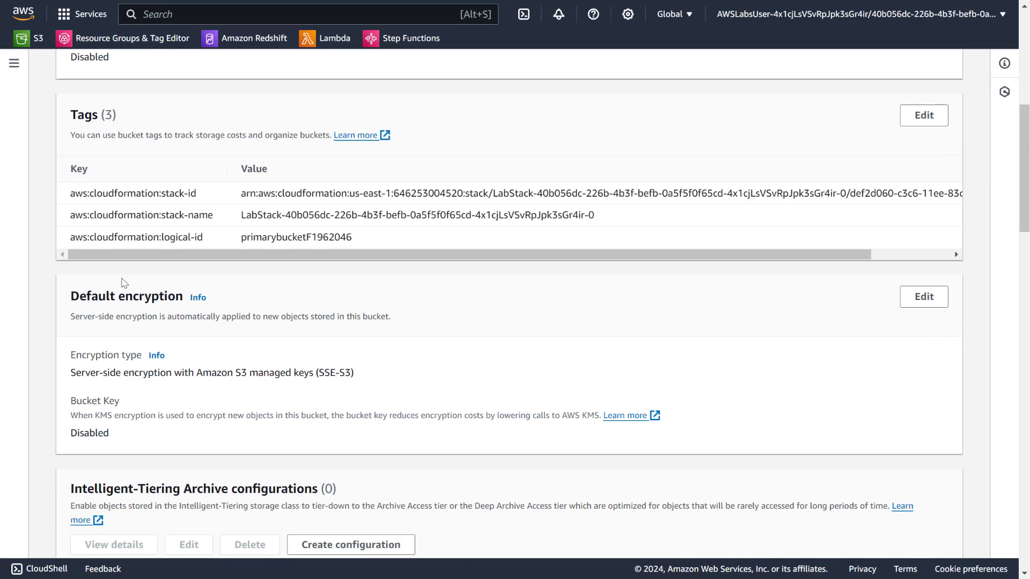
scroll(123, 283, down, 8)
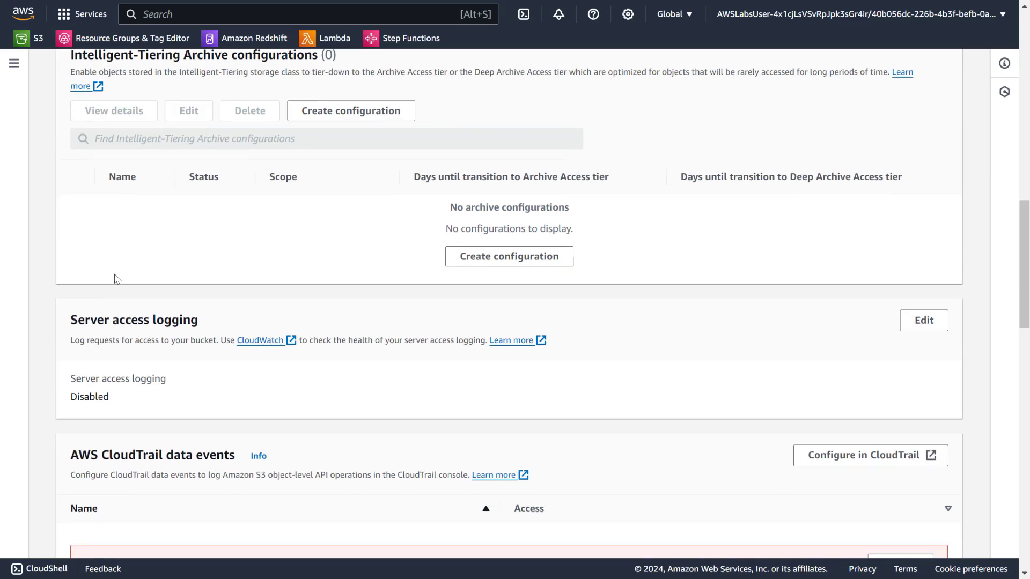
scroll(127, 274, up, 10)
scroll(128, 267, up, 7)
- Copy the object URL and the S3 URI of index.html in the primary bucket
click(89, 156)
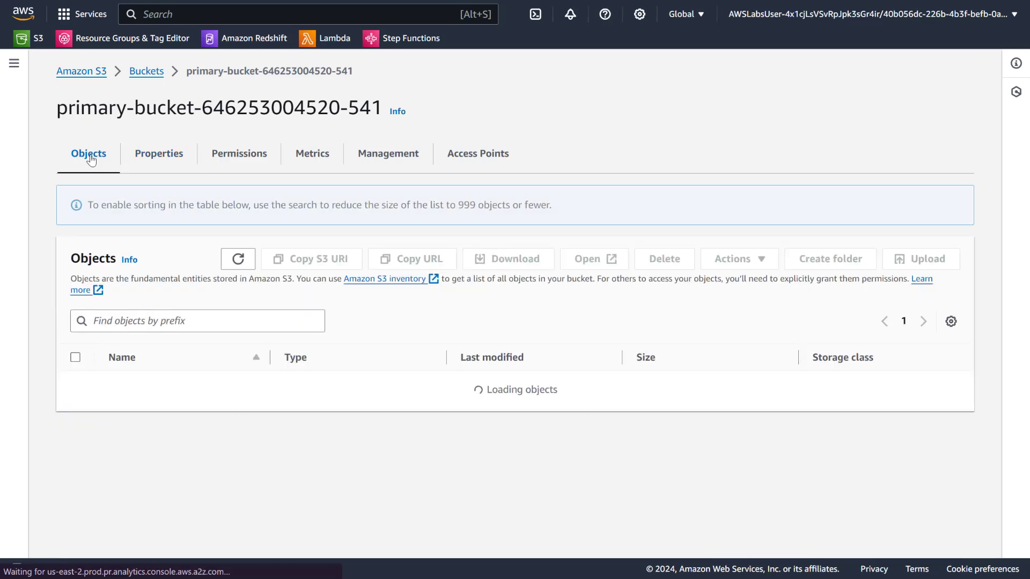
click(75, 387)
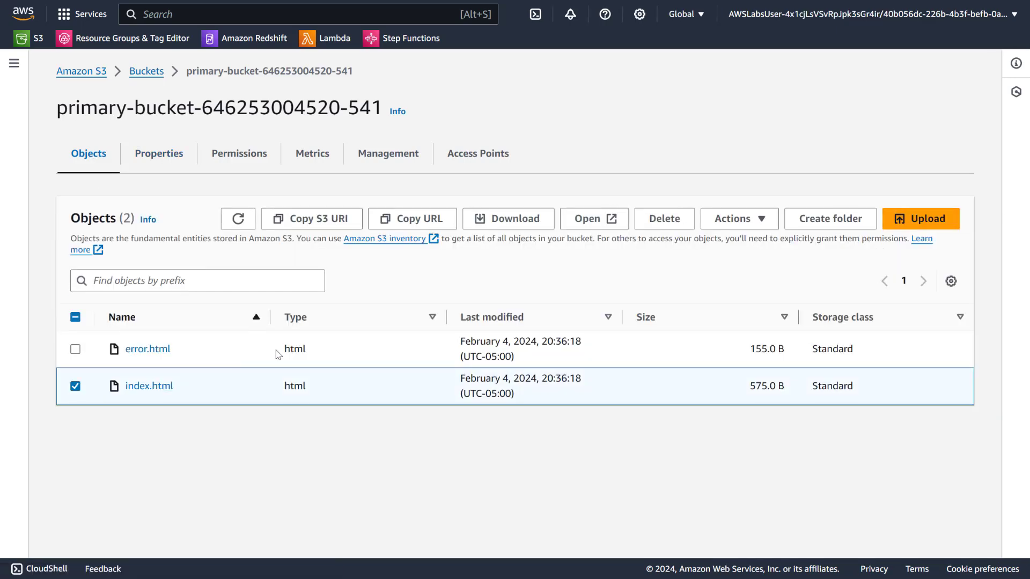
click(413, 218)
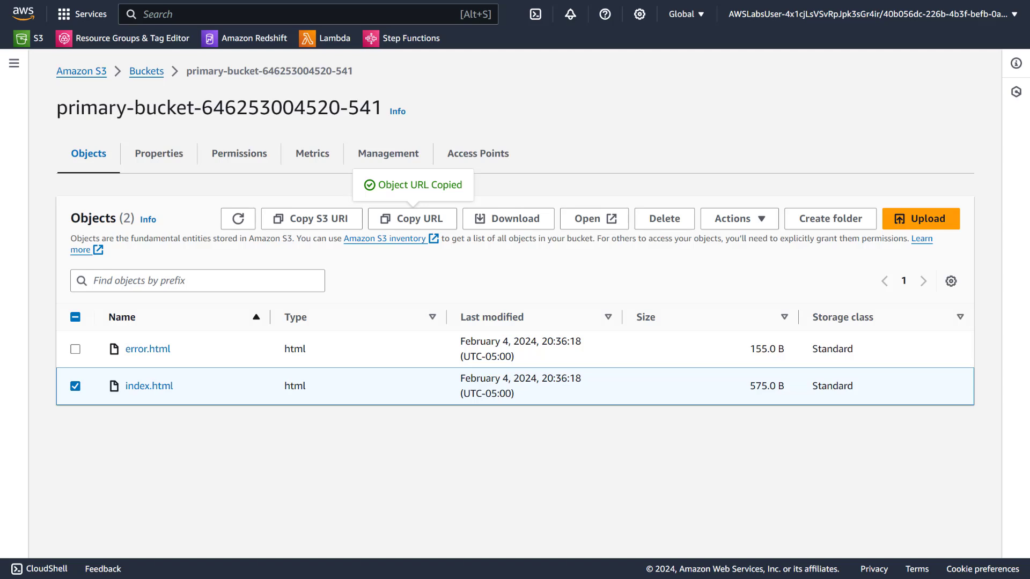
click(328, 225)
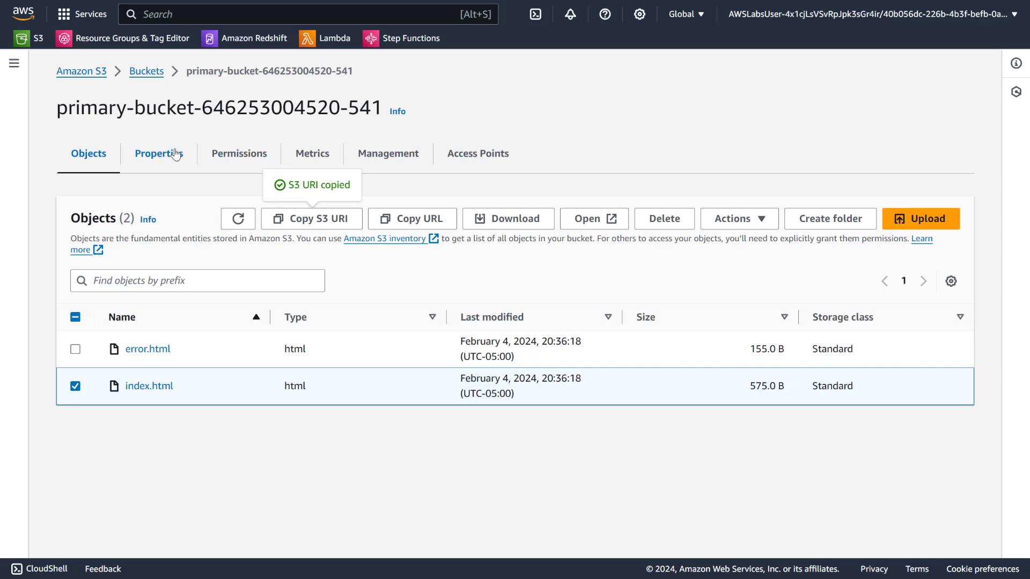
- Open the secondary bucket and copy the object URL and S3 URI of secondary-index.html
click(145, 71)
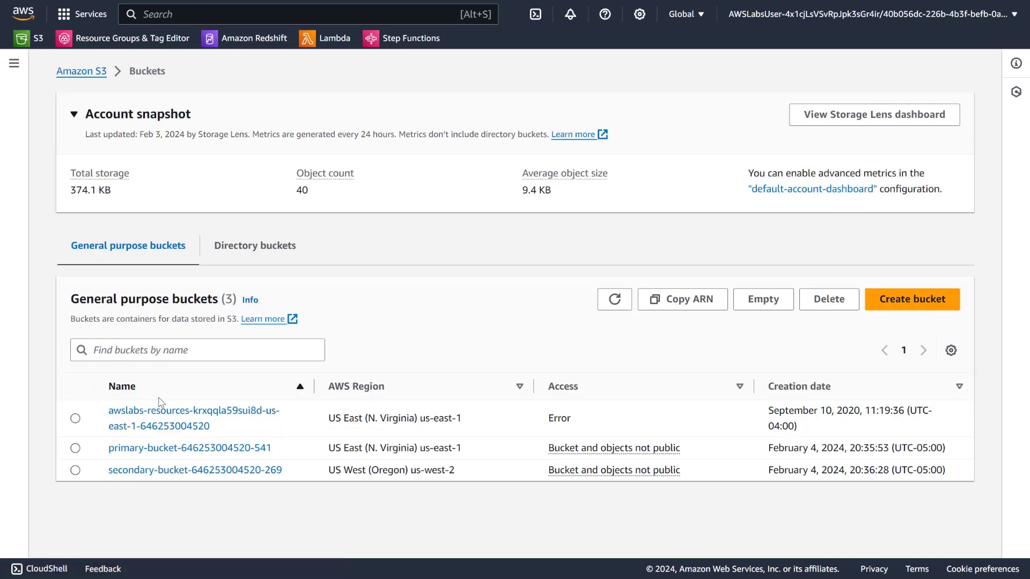
click(75, 449)
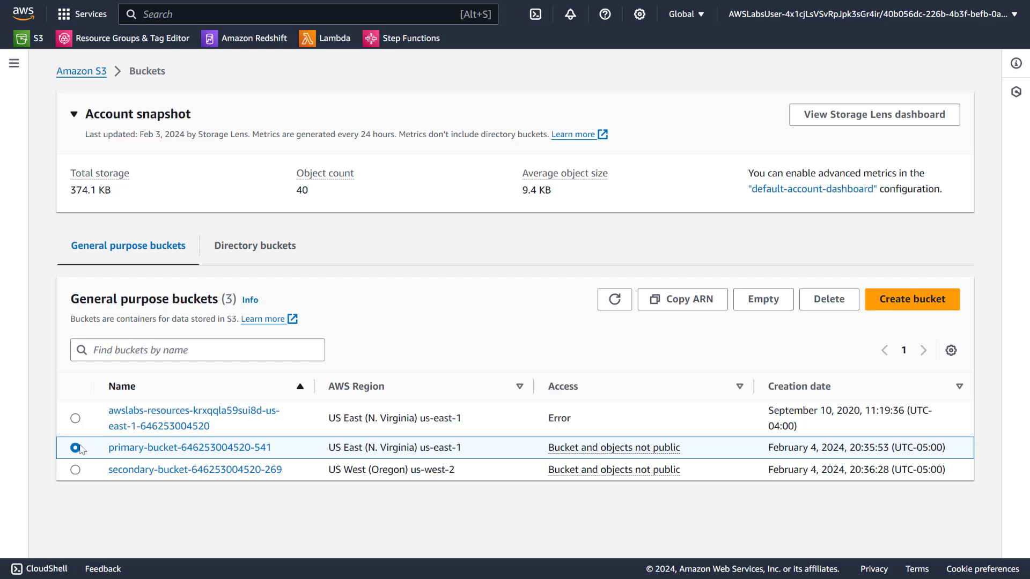
click(126, 472)
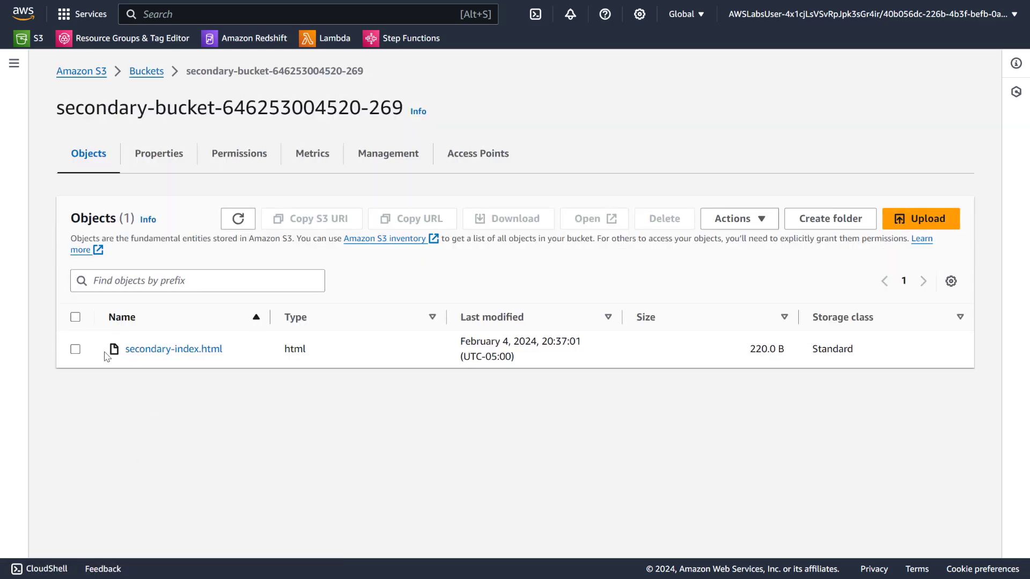
click(75, 350)
click(433, 217)
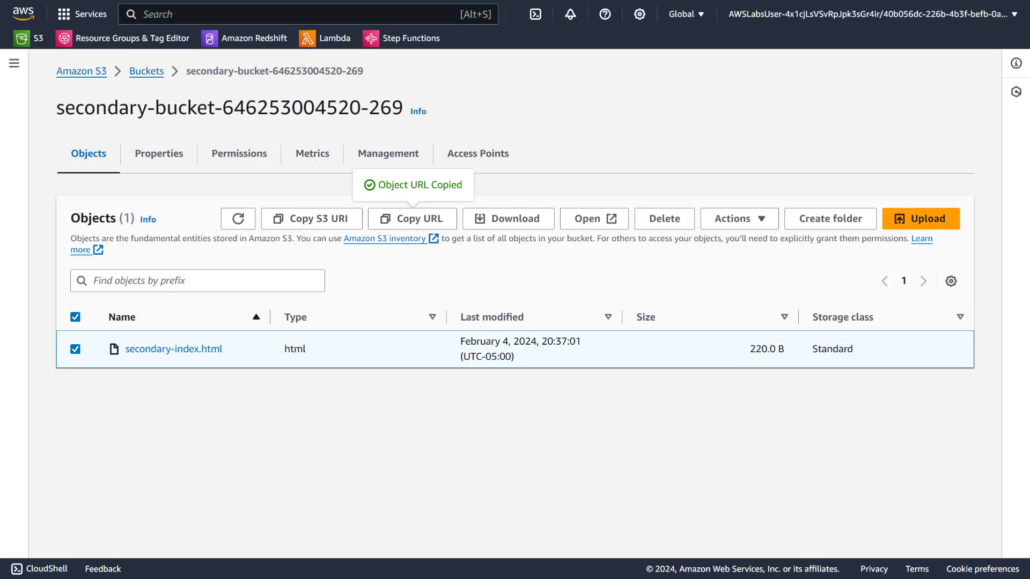
click(313, 224)
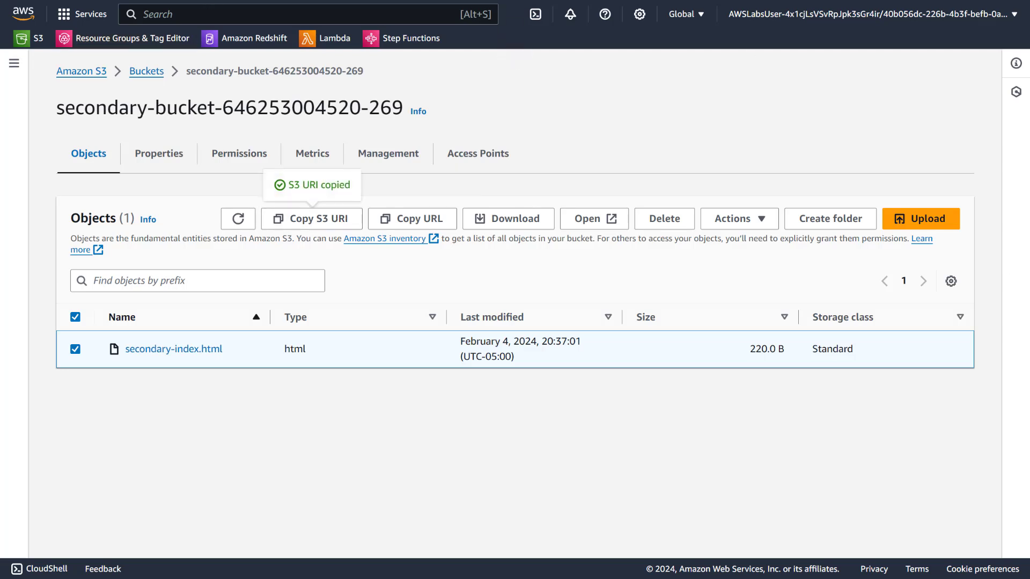
click(315, 377)
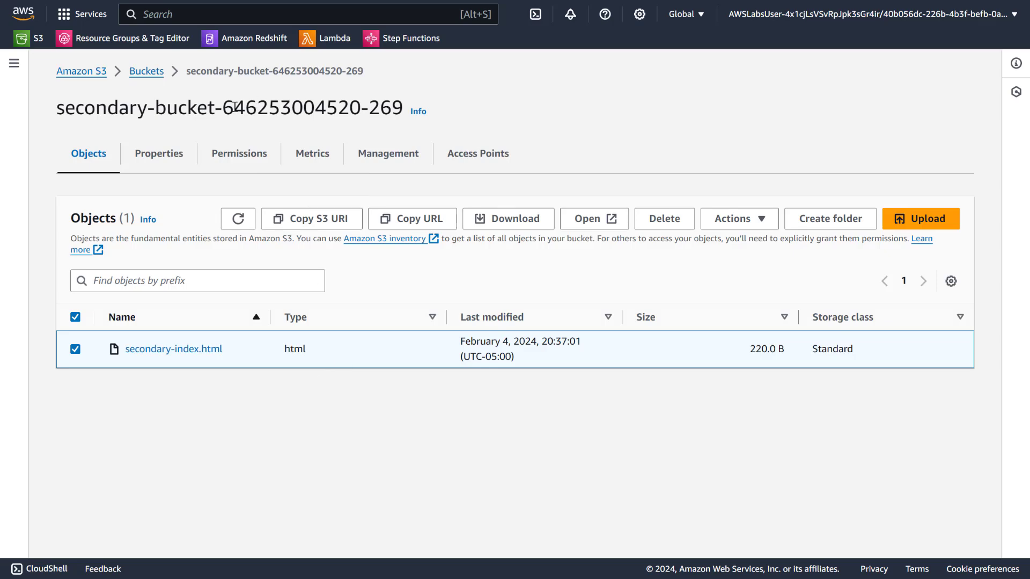
- Search for the EC2 service, list its running instances and select AppInstance to show its details
click(148, 72)
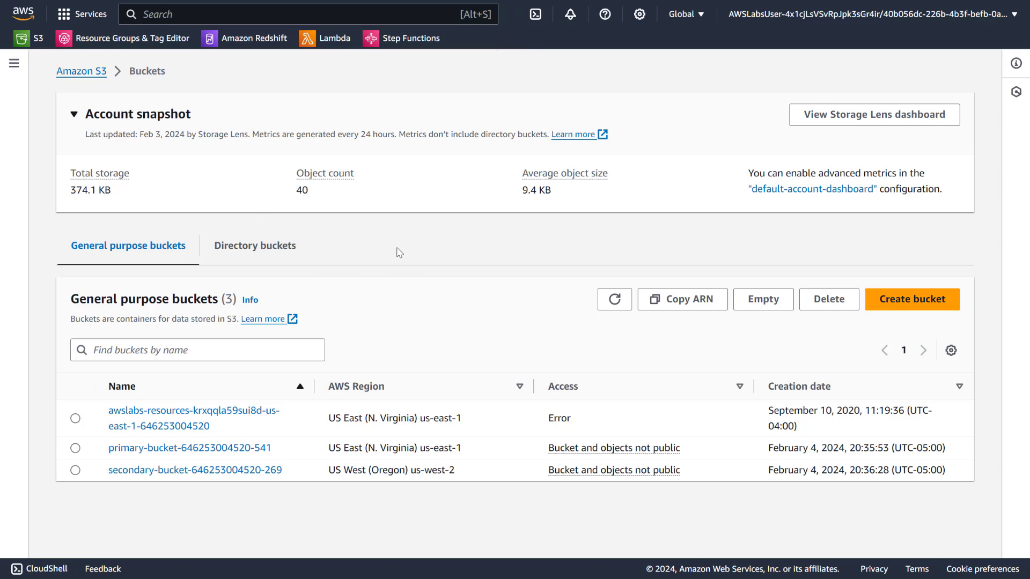
click(348, 20)
text(ec2)
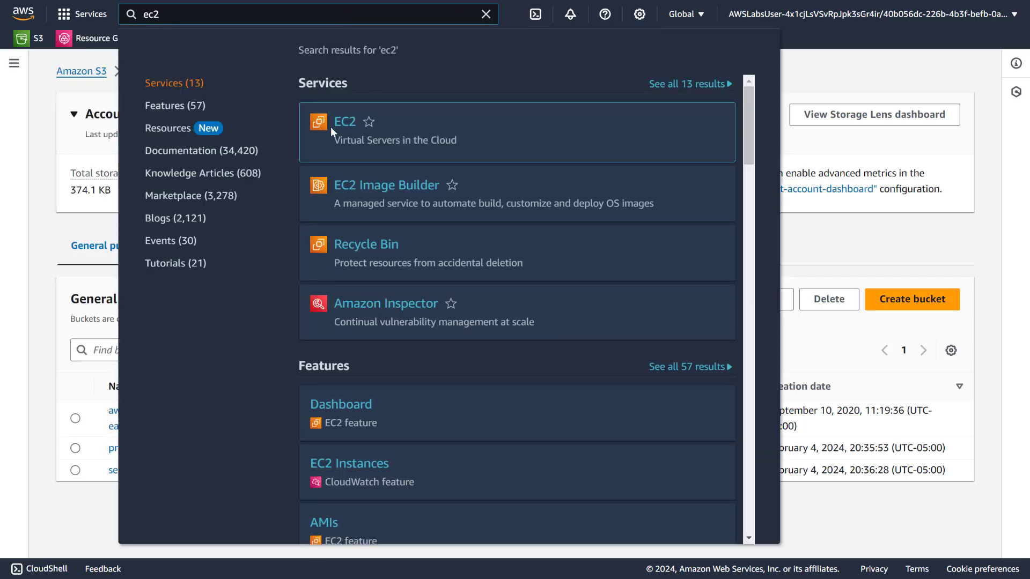
click(337, 119)
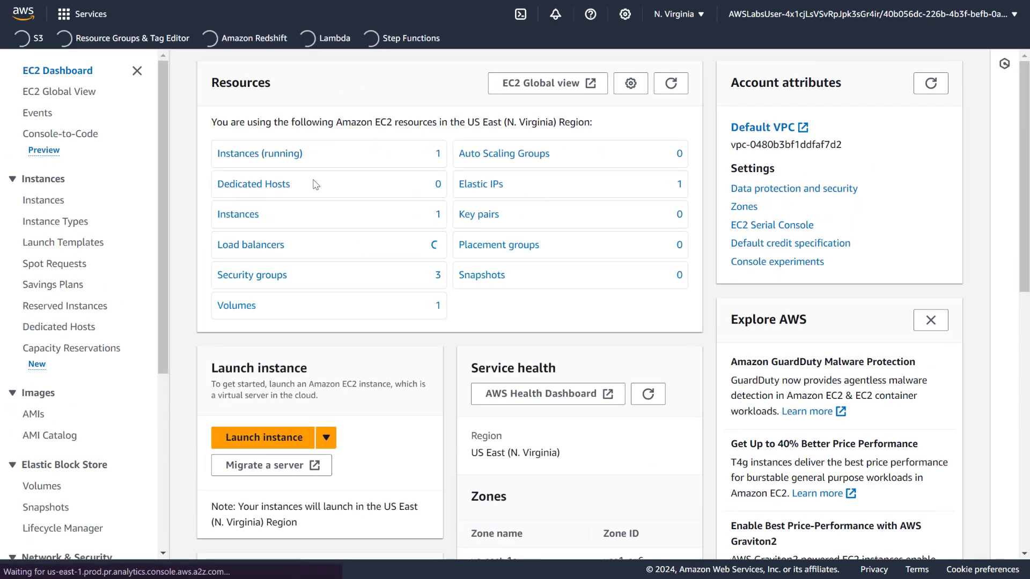
click(260, 154)
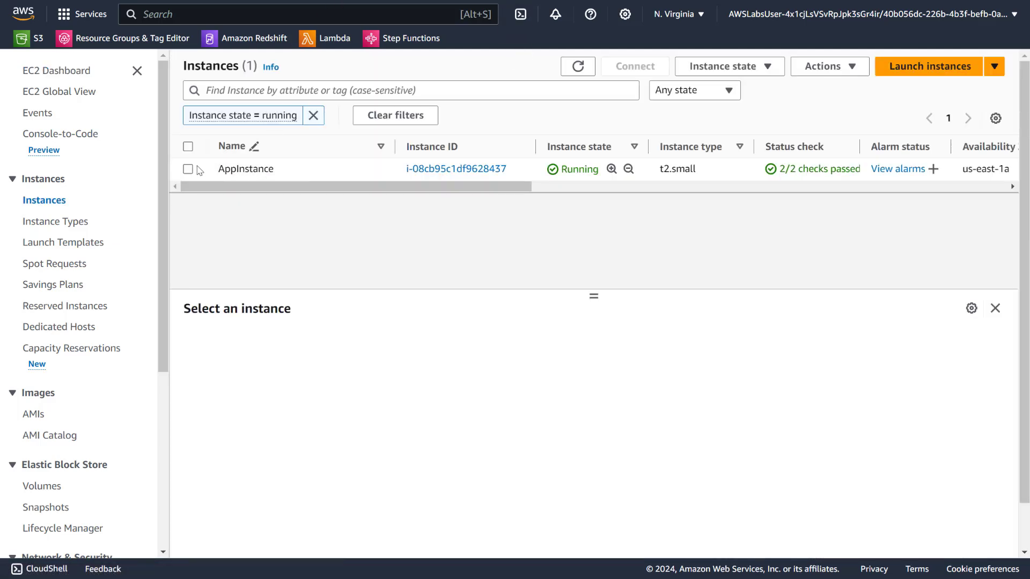
click(189, 169)
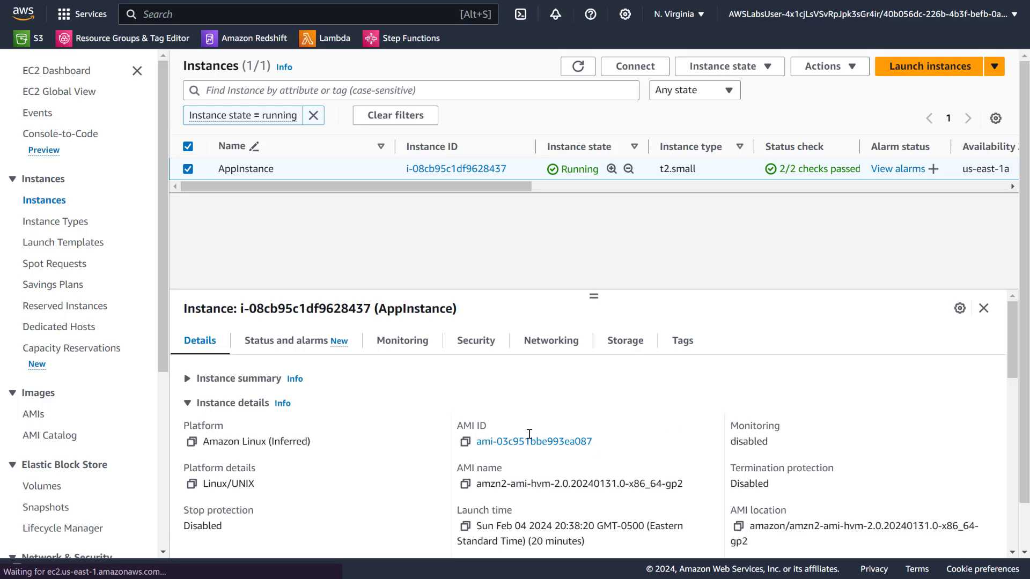
scroll(540, 411, down, 3)
scroll(611, 392, up, 3)
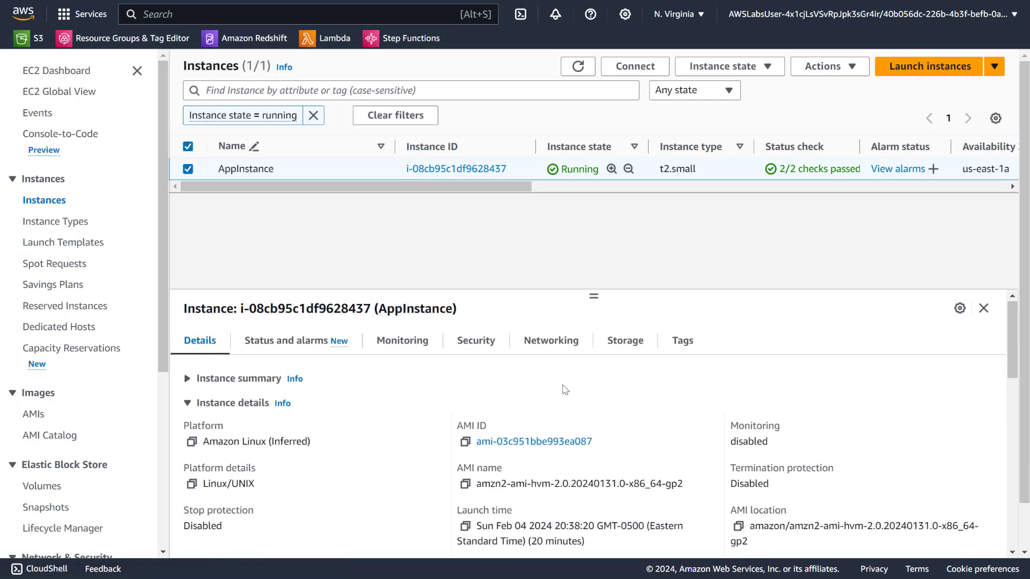
- Show AppInstance's security and networking details and copy its public IPv4 DNS address
click(485, 343)
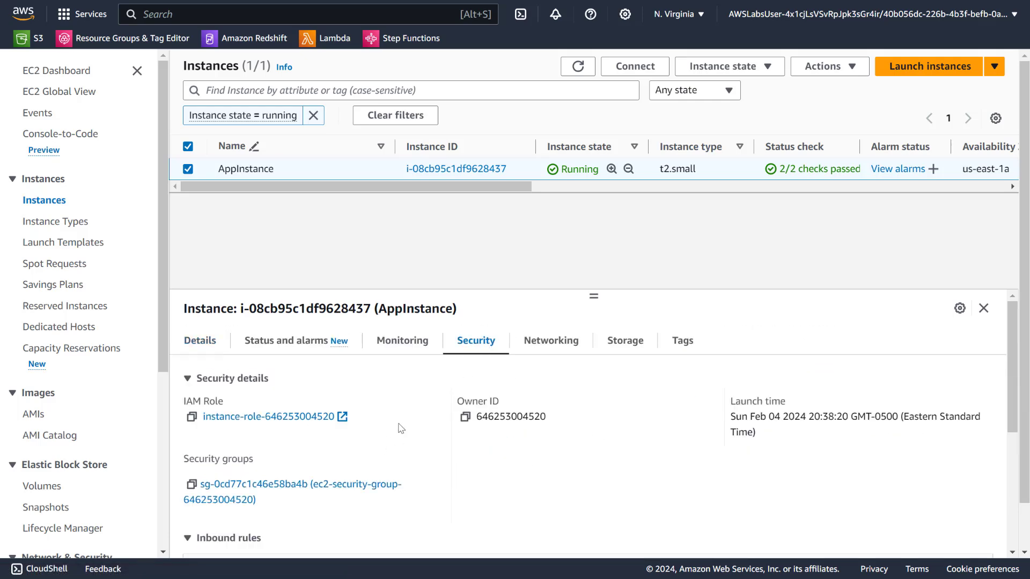
click(534, 341)
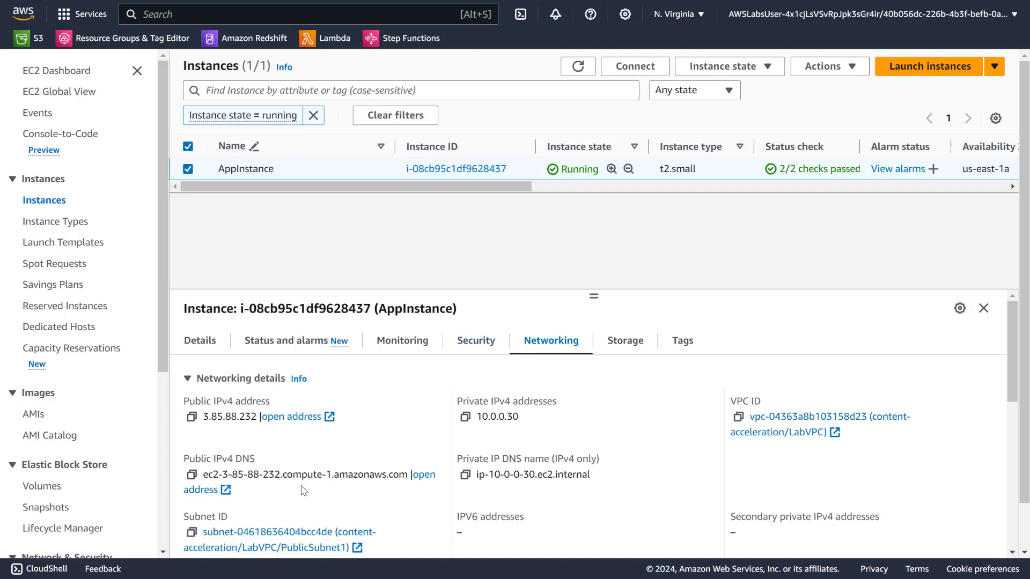
triple_click(284, 476)
click(192, 475)
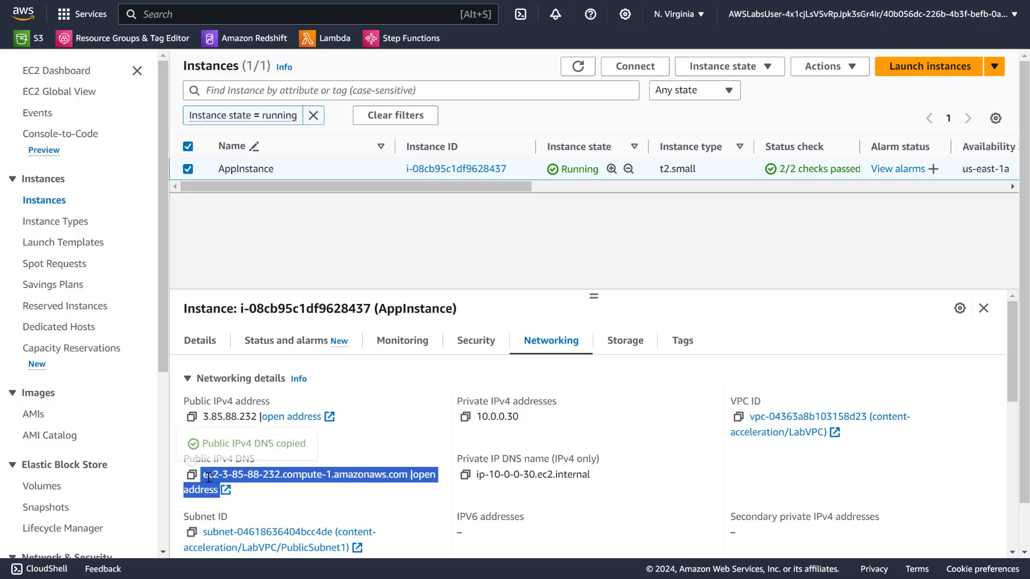
- Open AppInstance's public IPv4 DNS address in a new browser tab and exit full-screen mode
click(210, 477)
drag(204, 475, 407, 475)
right_click(408, 476)
click(464, 374)
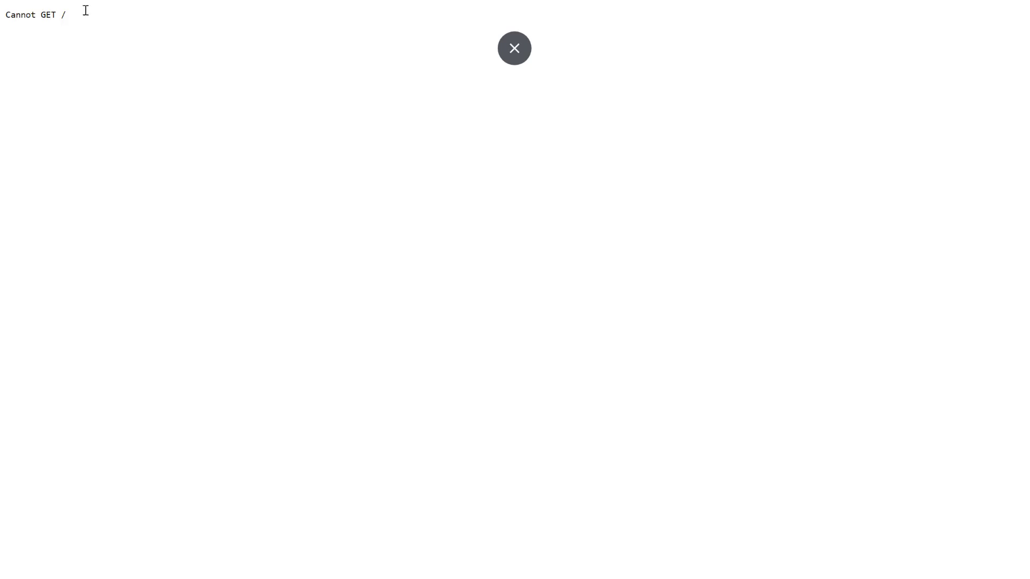
click(516, 51)
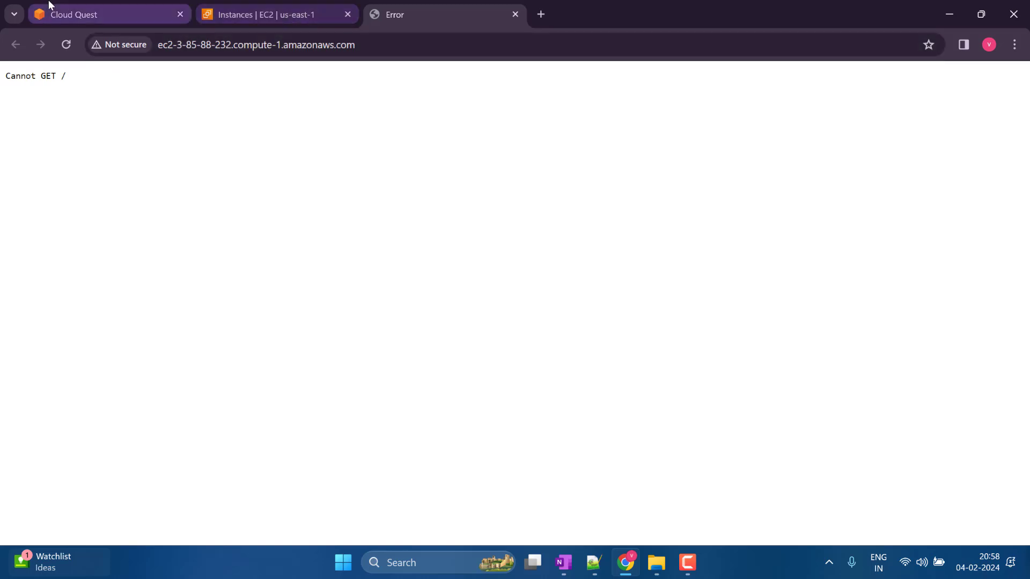
- Switch to Cloud Quest, go back through the practice steps to step 8, and read steps 8 and 9 on testing the instance's /api address
click(82, 16)
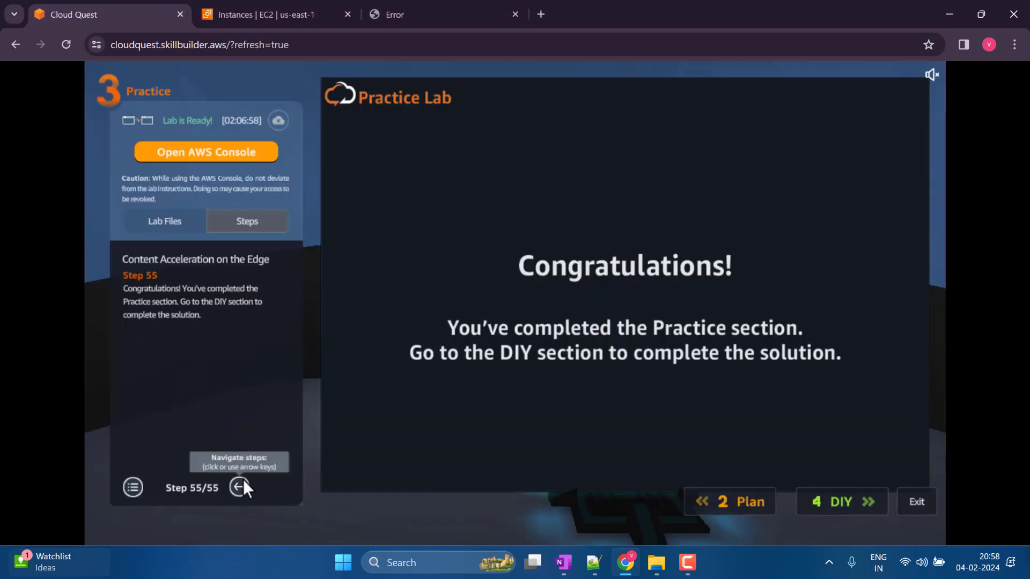
click(237, 484)
click(237, 484)
click(237, 483)
click(238, 486)
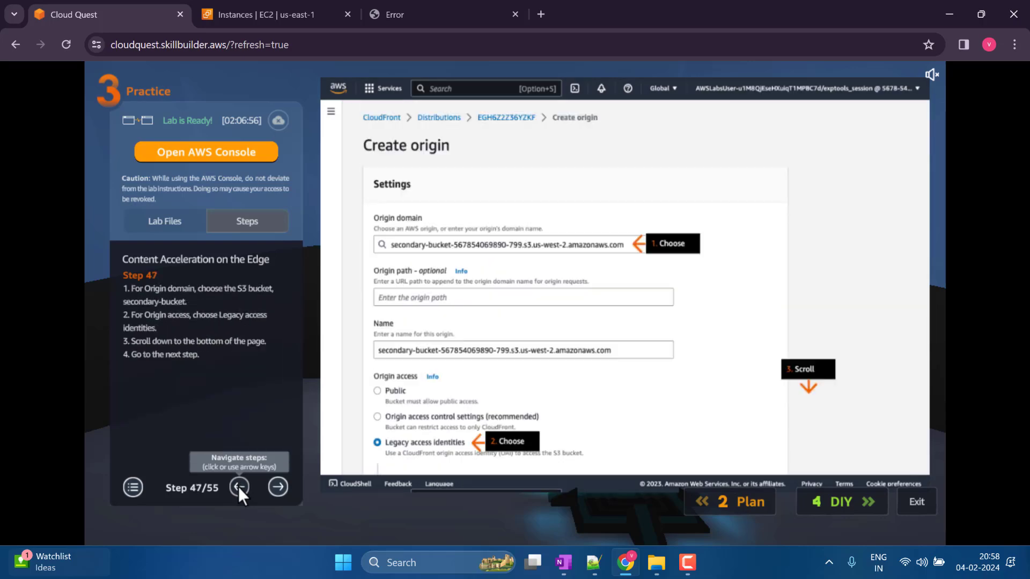
click(239, 487)
click(238, 487)
click(238, 487)
click(238, 487)
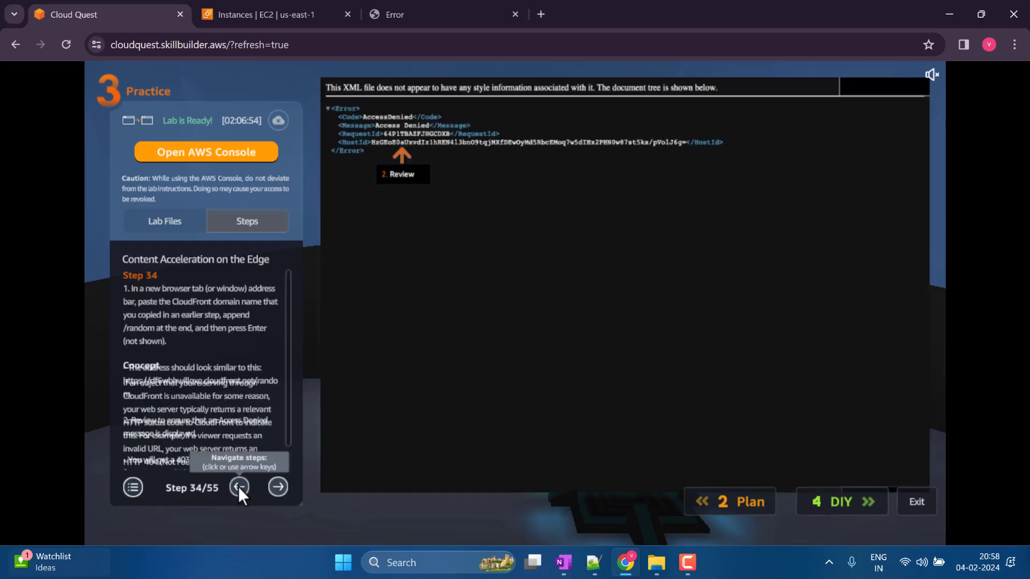
click(238, 487)
click(238, 487)
click(238, 487)
click(238, 487)
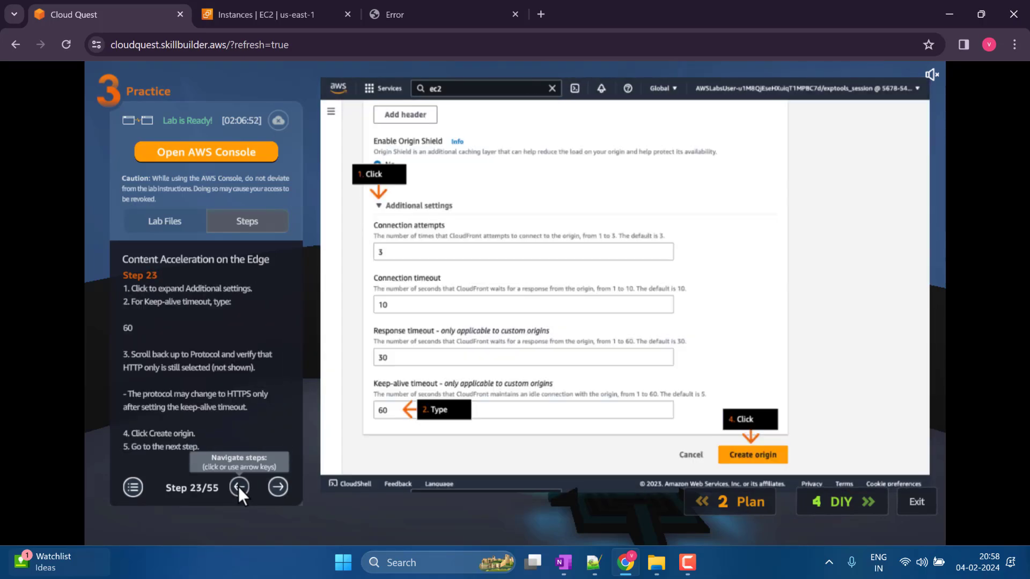
click(238, 487)
click(238, 487)
click(238, 487)
click(238, 487)
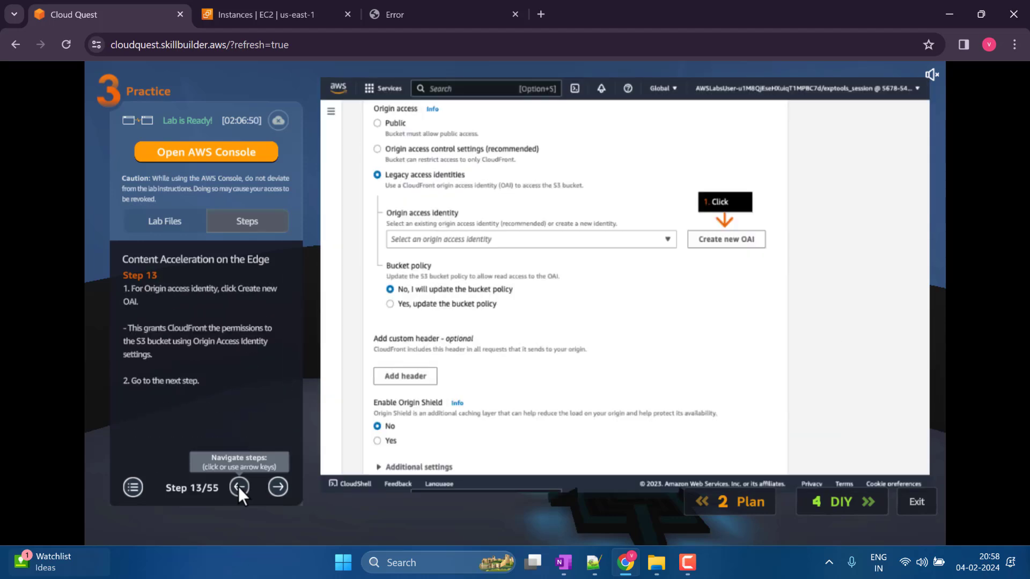
click(238, 487)
click(238, 487)
click(238, 487)
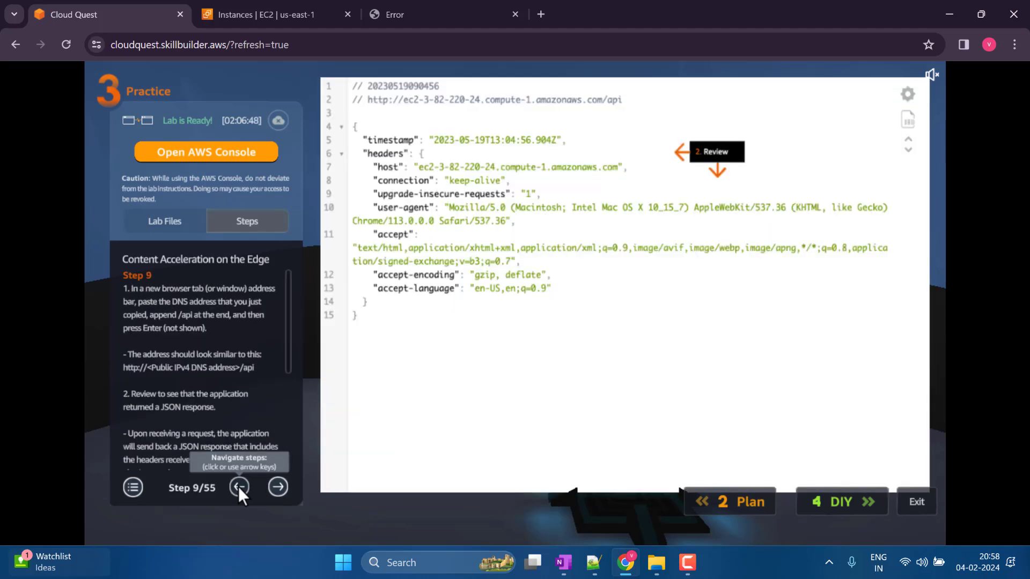
click(238, 486)
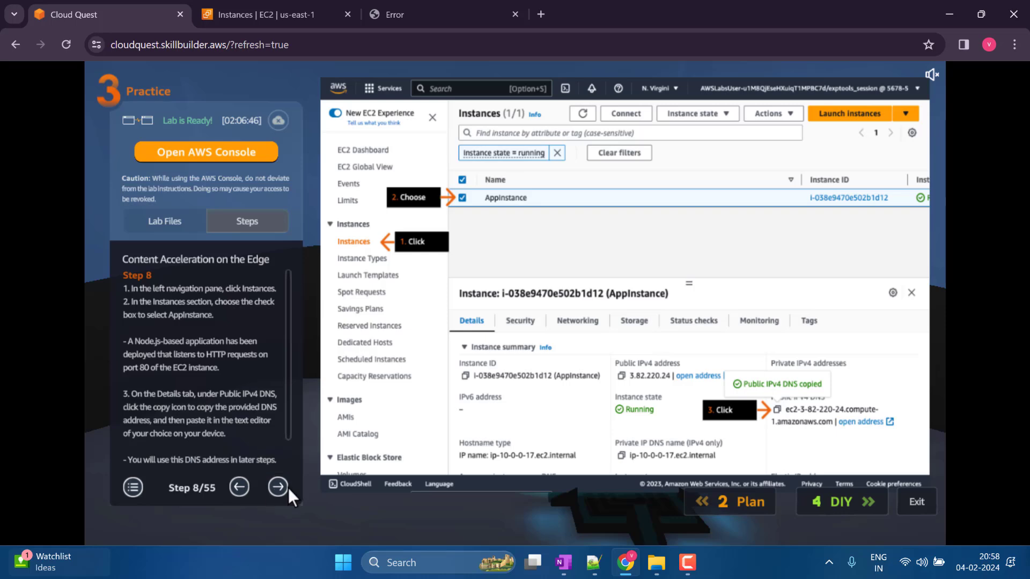
scroll(286, 450, down, 2)
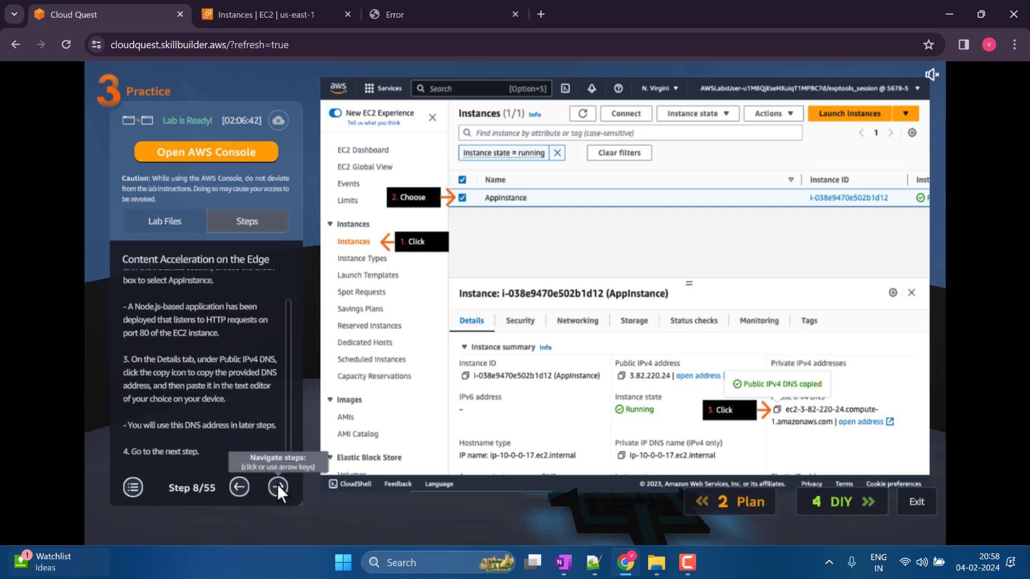
click(278, 486)
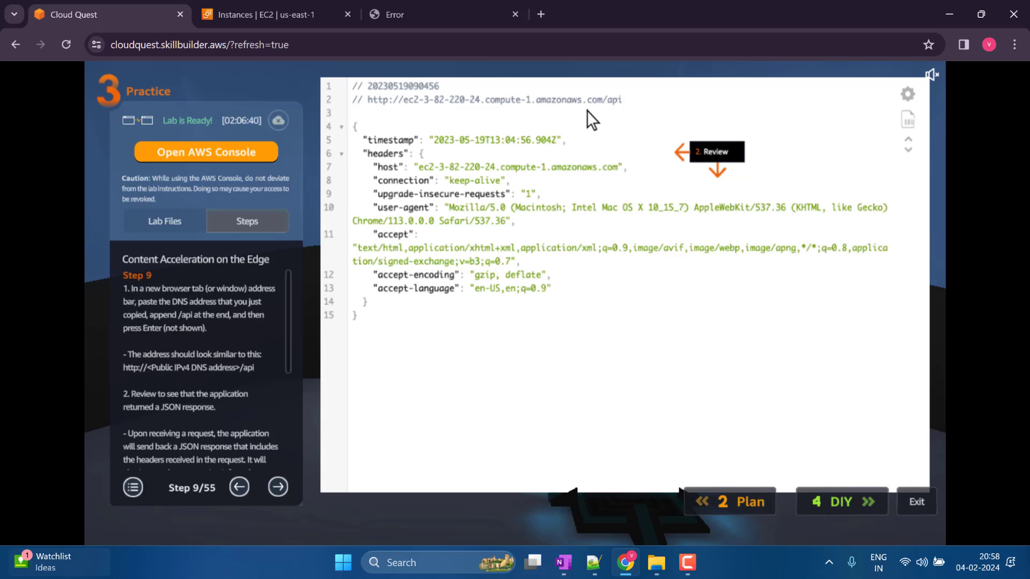
- Return to the instance's web page, append /api to its public DNS address and load it
click(437, 15)
click(448, 45)
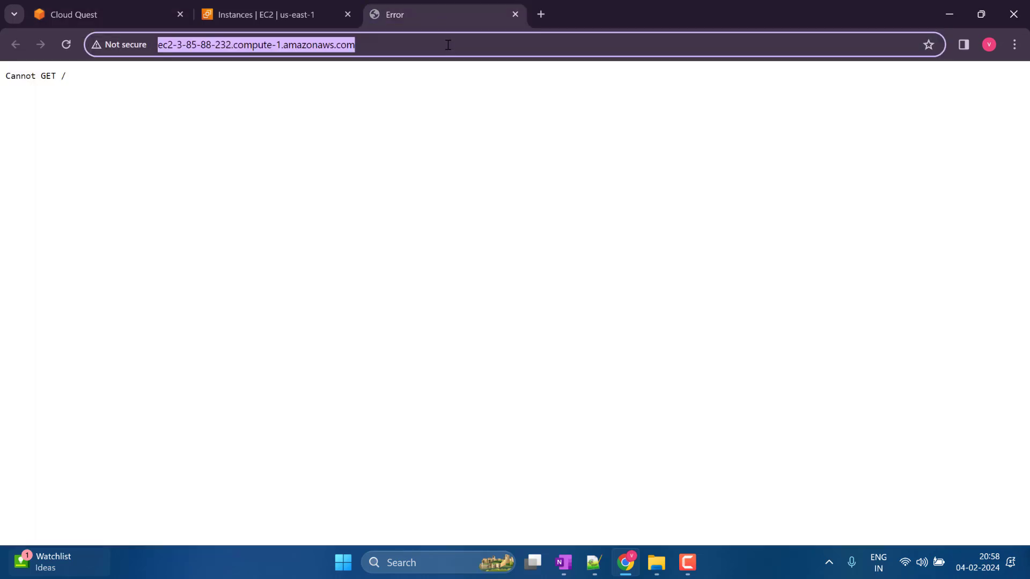
key(End)
text(/)
text(i)
key(Return)
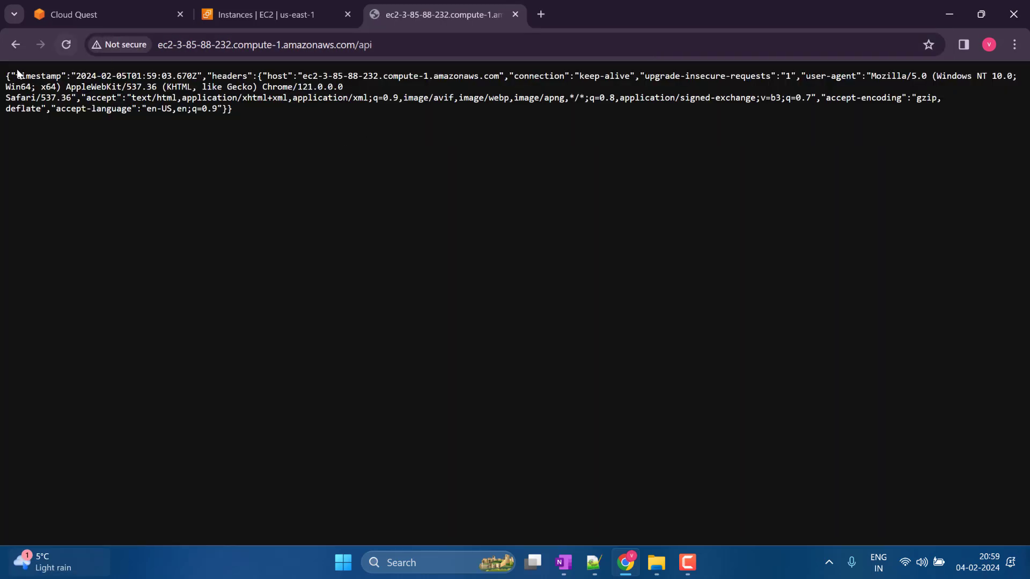
- Compare the instance's /api JSON response with the sample response in Cloud Quest step 9
key(ctrl+a)
click(257, 15)
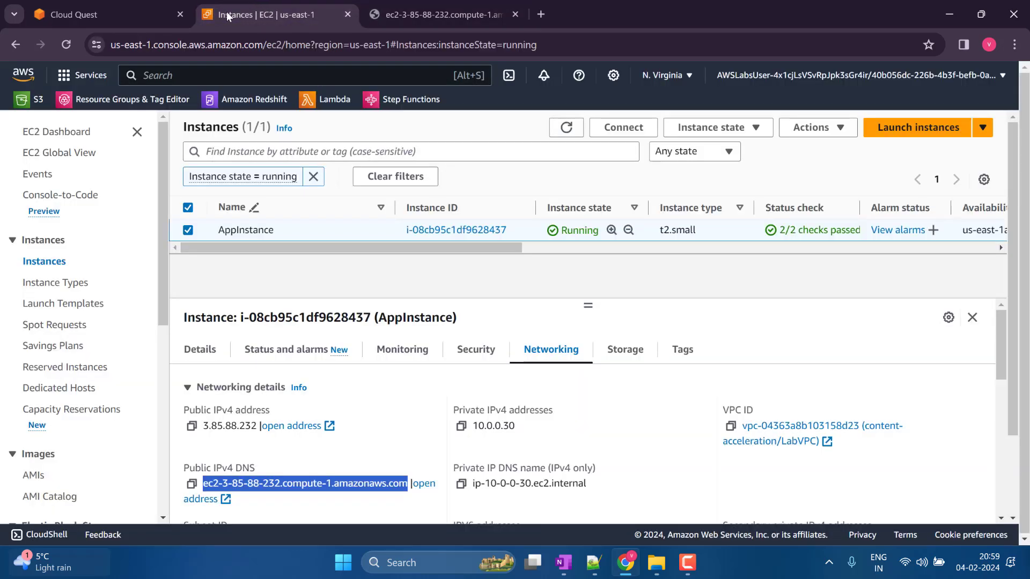
click(75, 14)
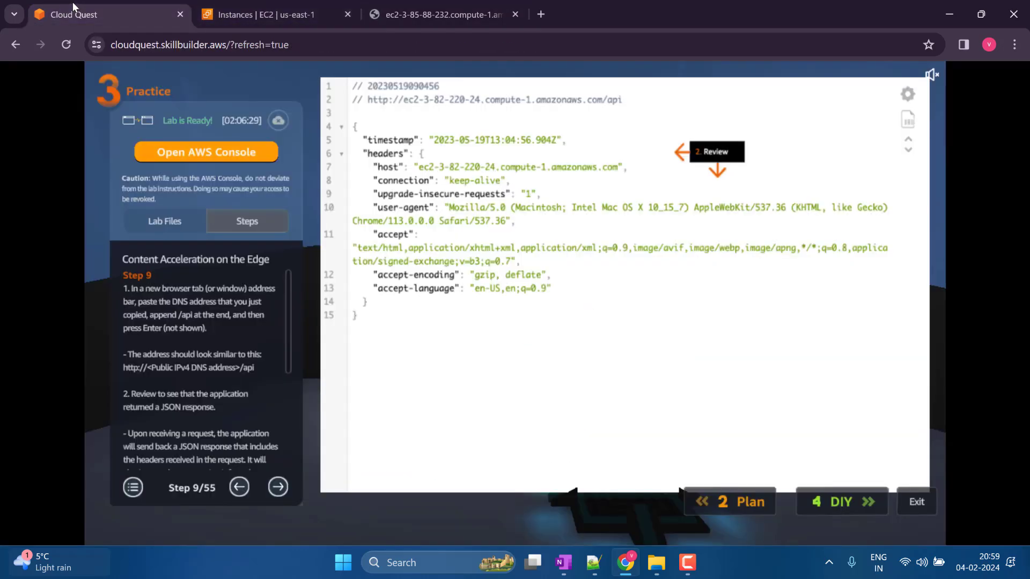
click(404, 11)
click(372, 149)
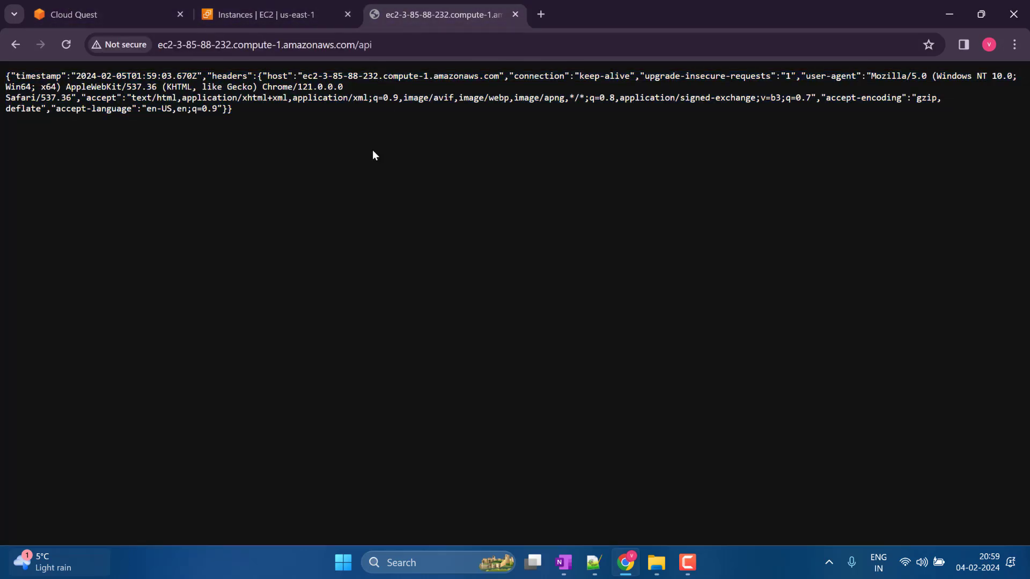
- Return to the EC2 Instances page in the AWS console and display it in full screen
click(243, 14)
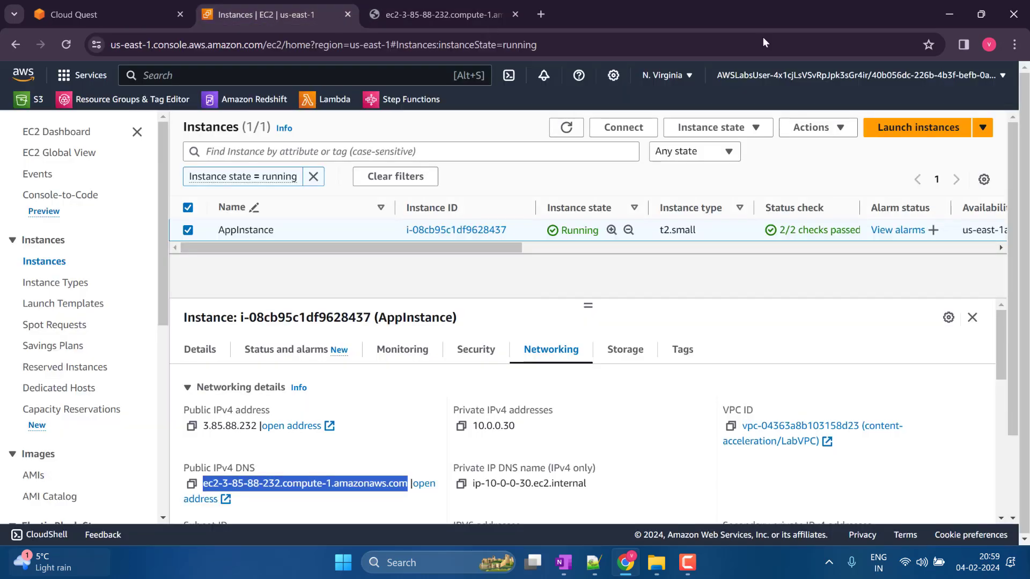
click(1014, 44)
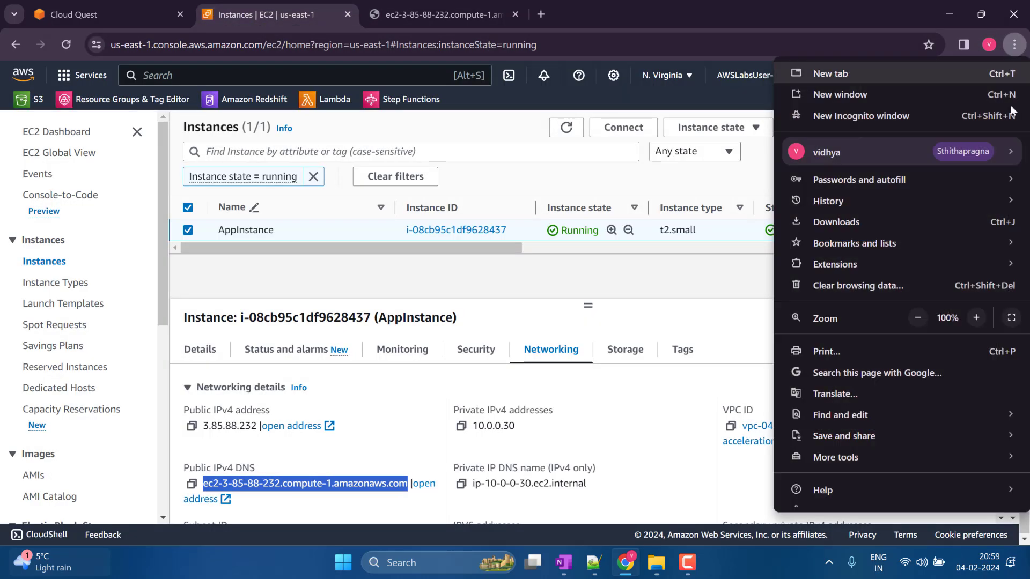
click(1010, 318)
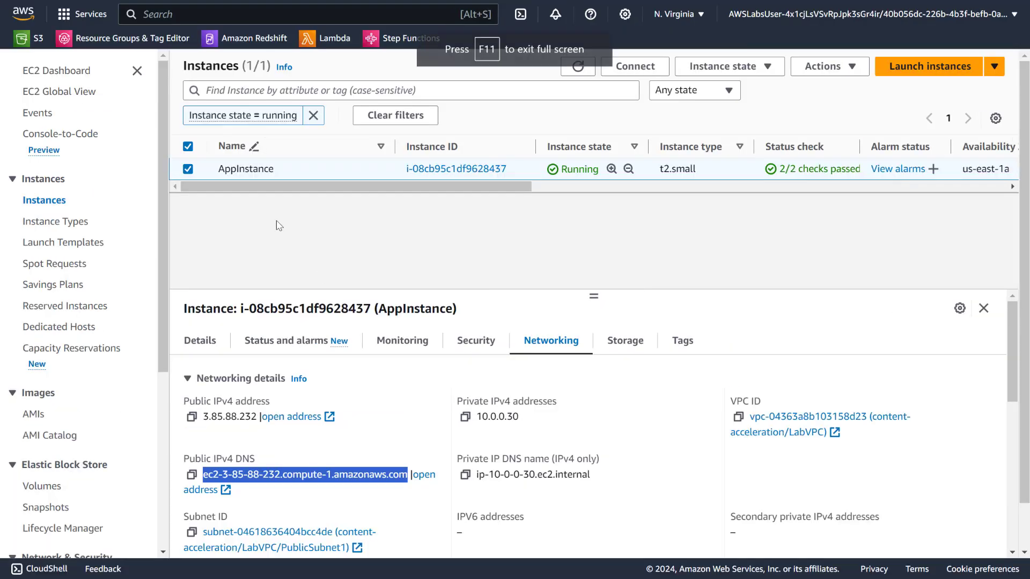
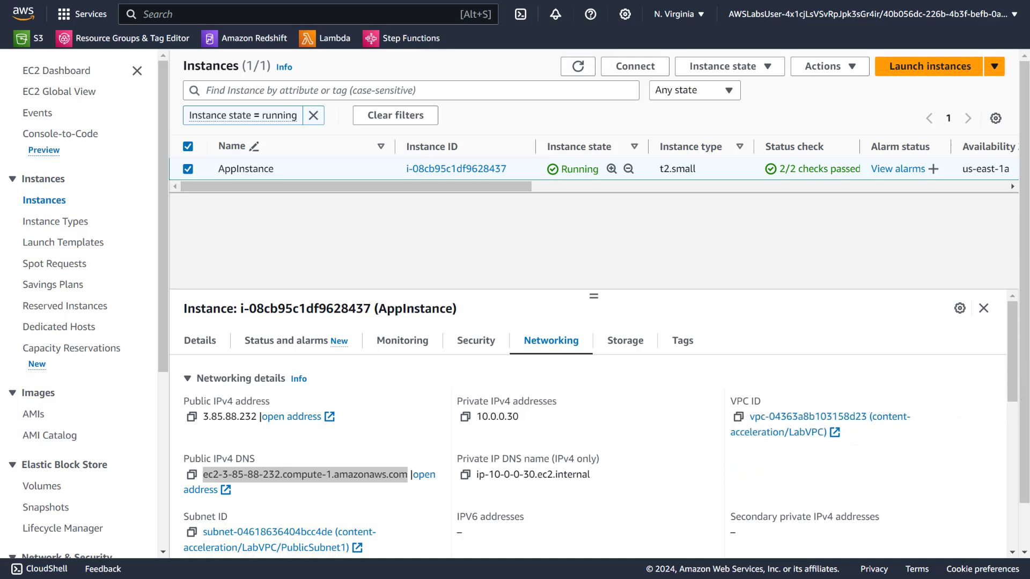
- Search the AWS console for cloudfront and open the CloudFront service
click(287, 18)
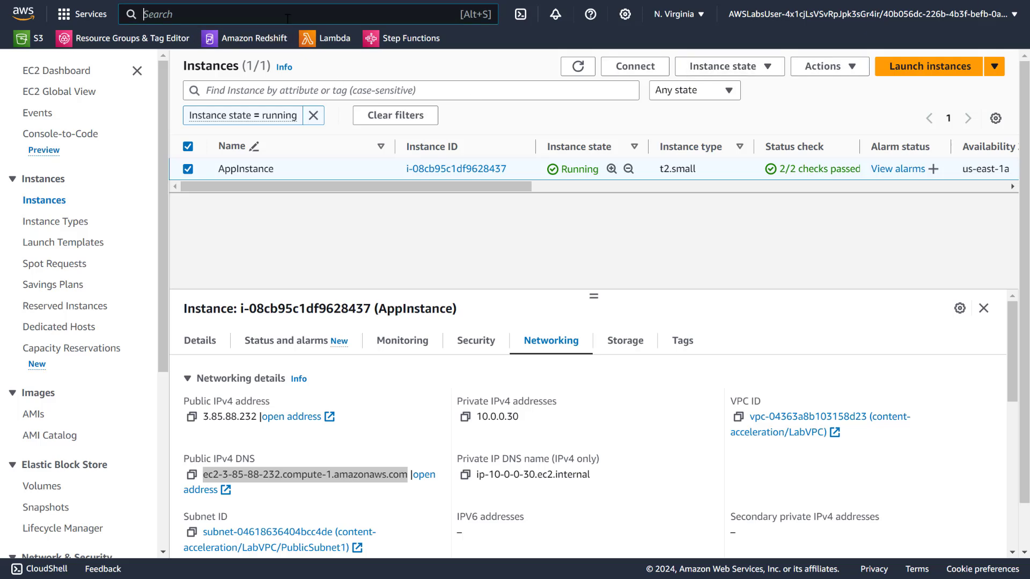
text(cloud)
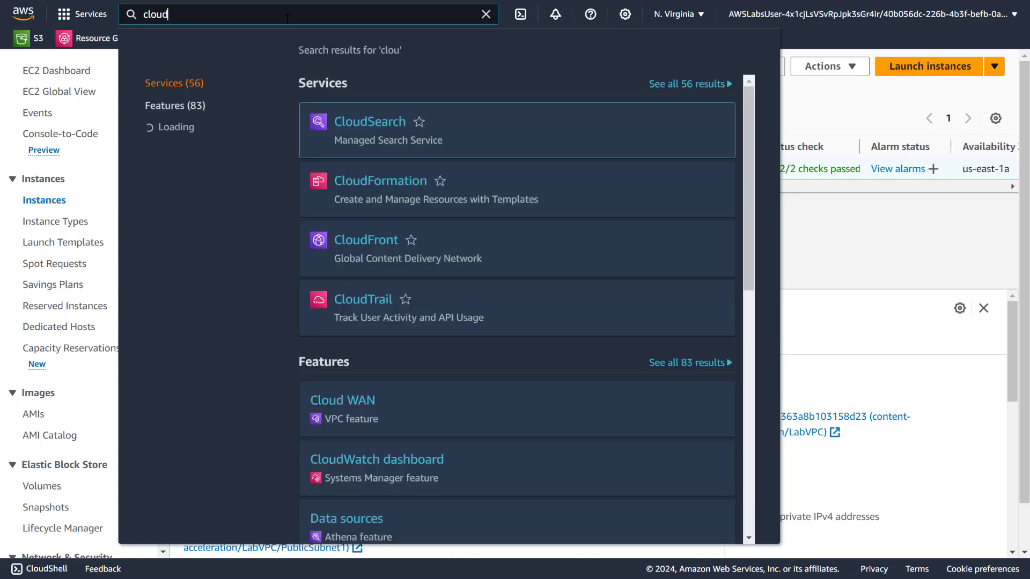
text(front)
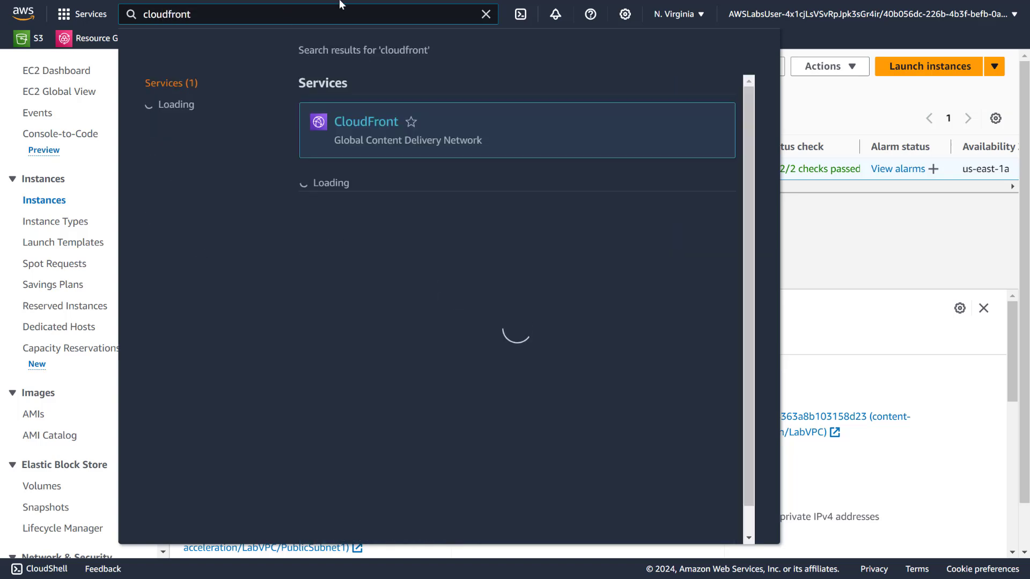
click(370, 125)
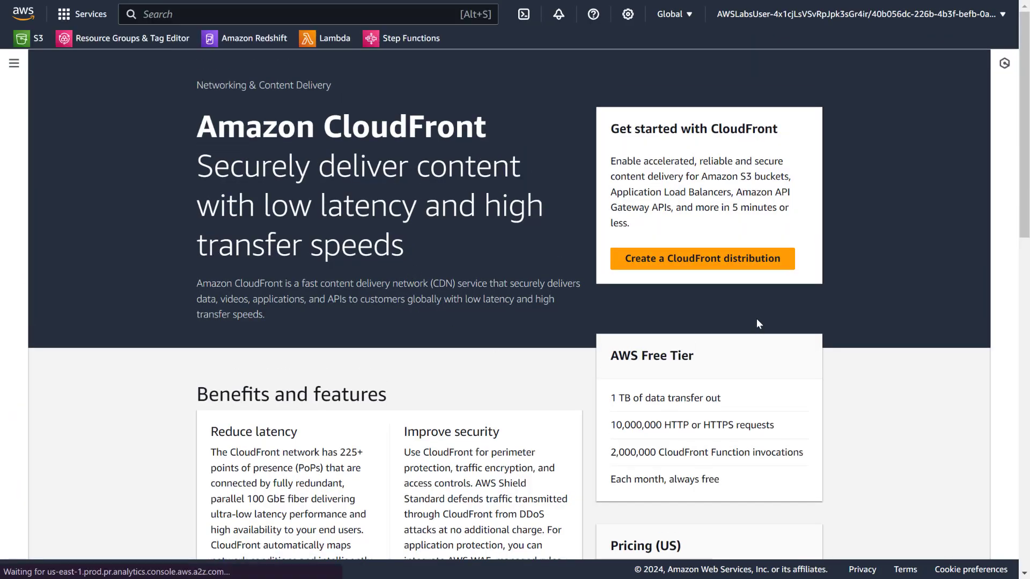
- Start creating a CloudFront distribution with the primary S3 bucket as its origin domain
click(714, 260)
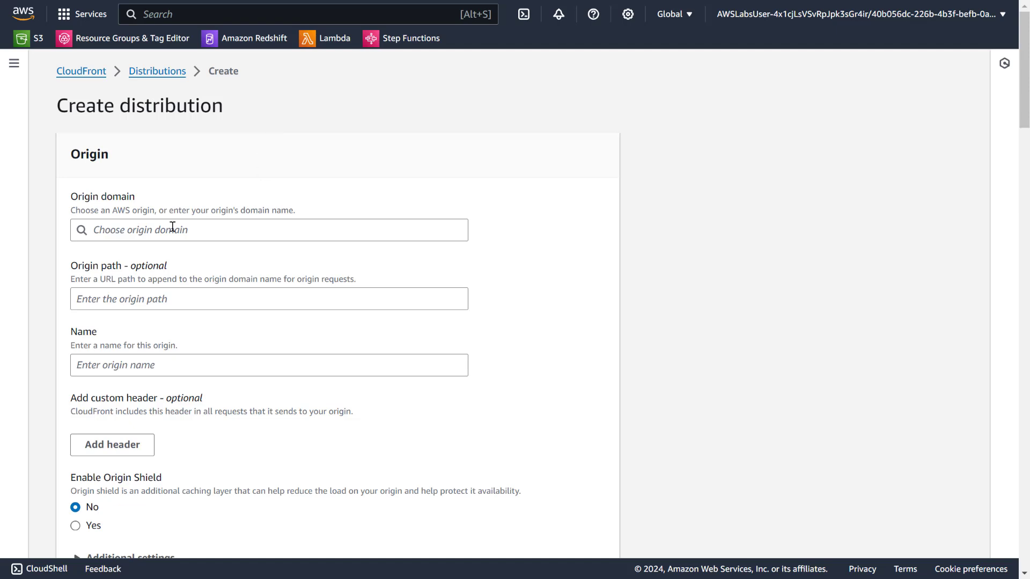
click(175, 230)
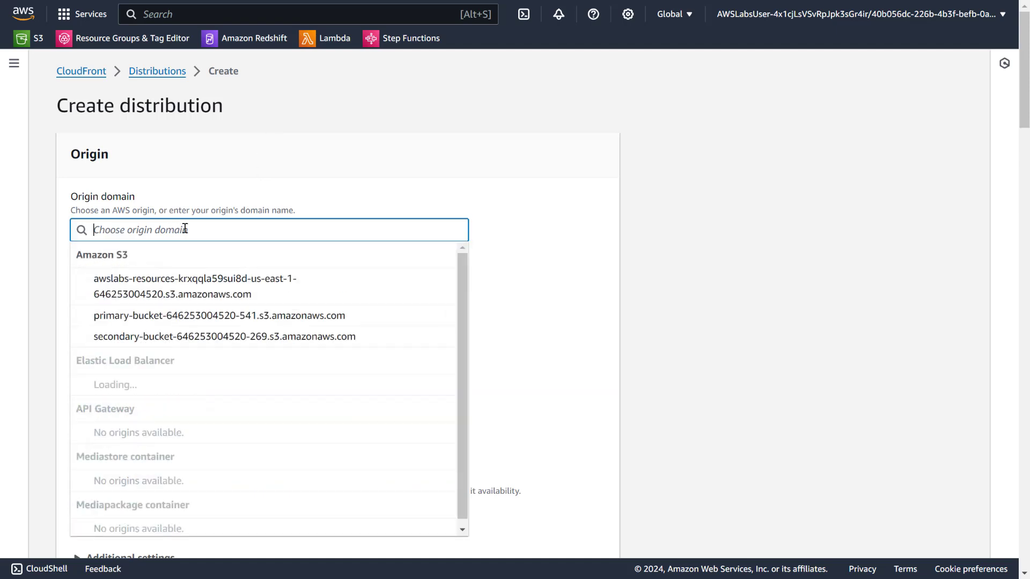
click(234, 321)
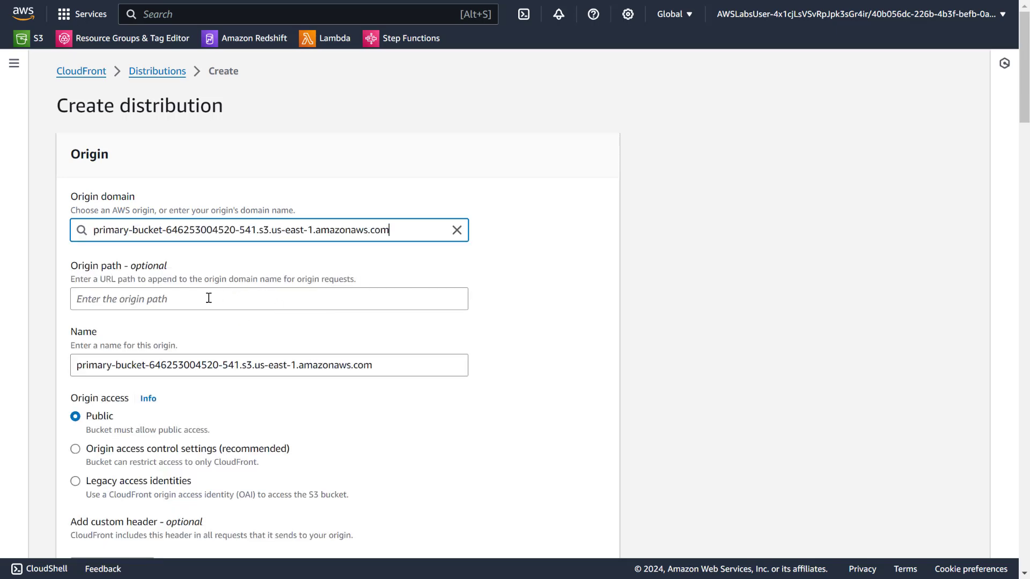
- Set origin access to Legacy access identities with a new OAI under the suggested name, and choose to have the bucket policy updated
scroll(208, 299, down, 1)
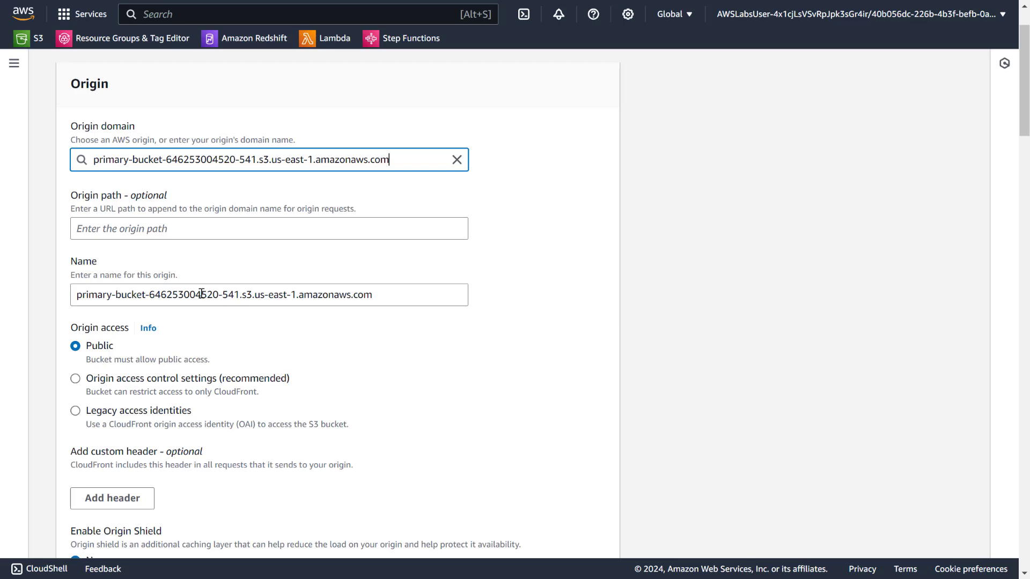
scroll(202, 293, down, 2)
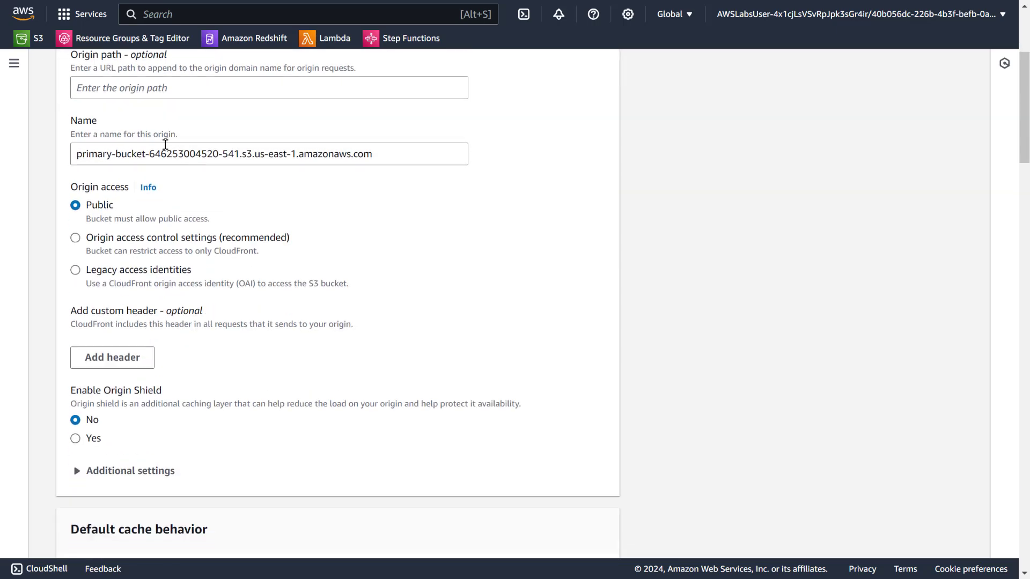
click(125, 273)
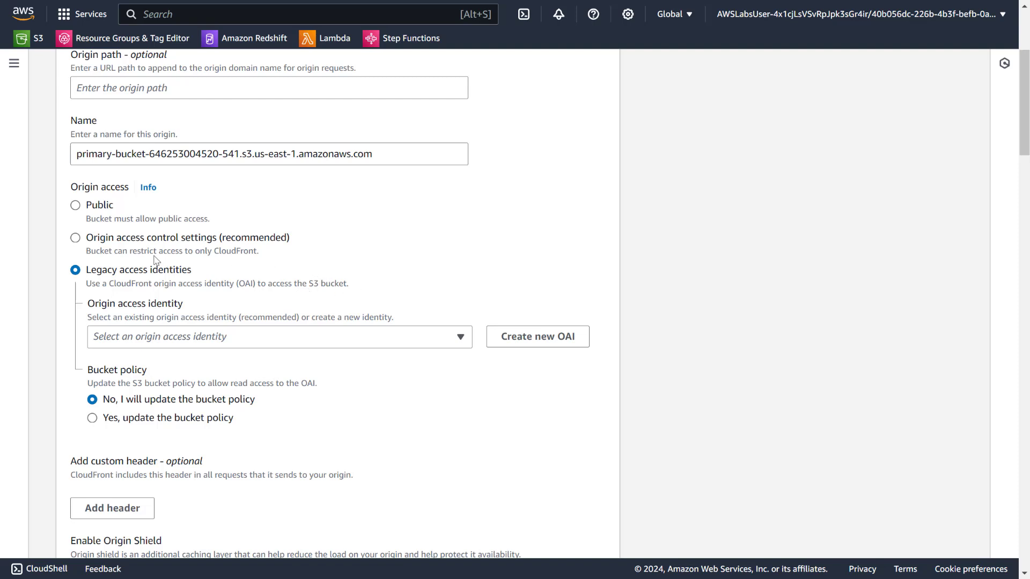
click(402, 341)
click(402, 342)
click(523, 338)
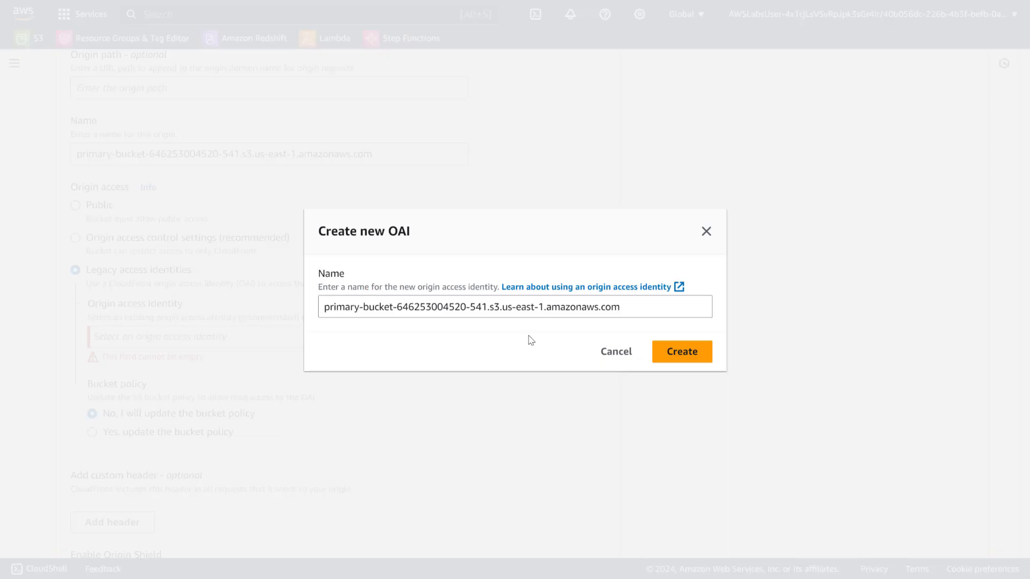
click(693, 357)
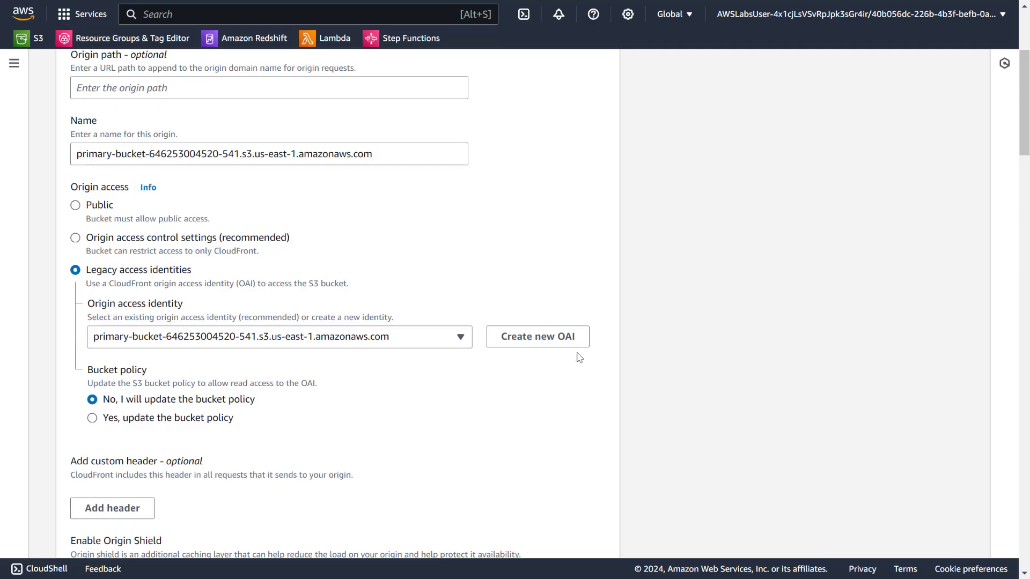
scroll(250, 397, down, 3)
click(189, 278)
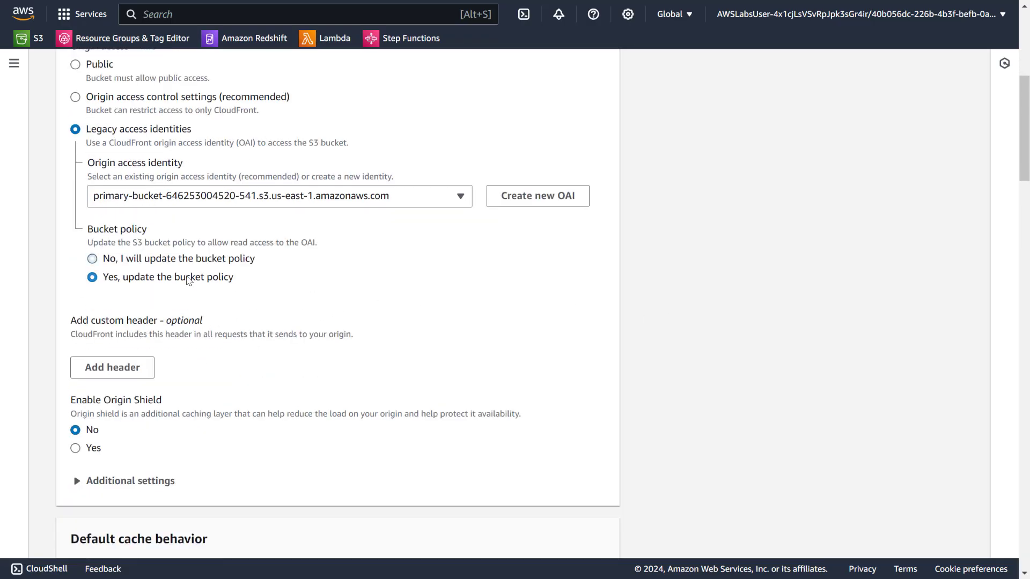
- Set the default cache behavior's viewer protocol policy to Redirect HTTP to HTTPS
scroll(191, 279, down, 4)
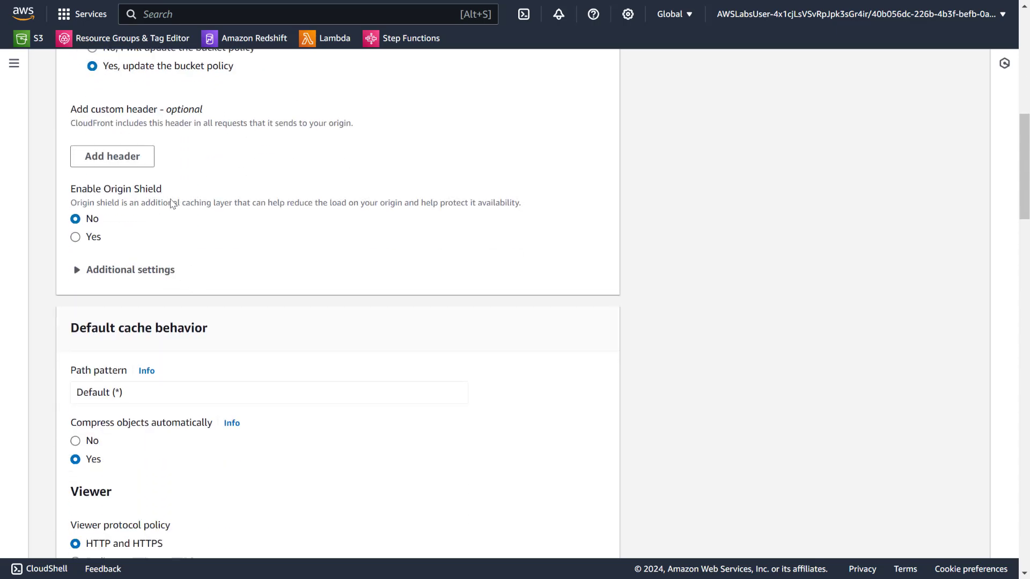
scroll(161, 313, down, 2)
scroll(164, 310, down, 4)
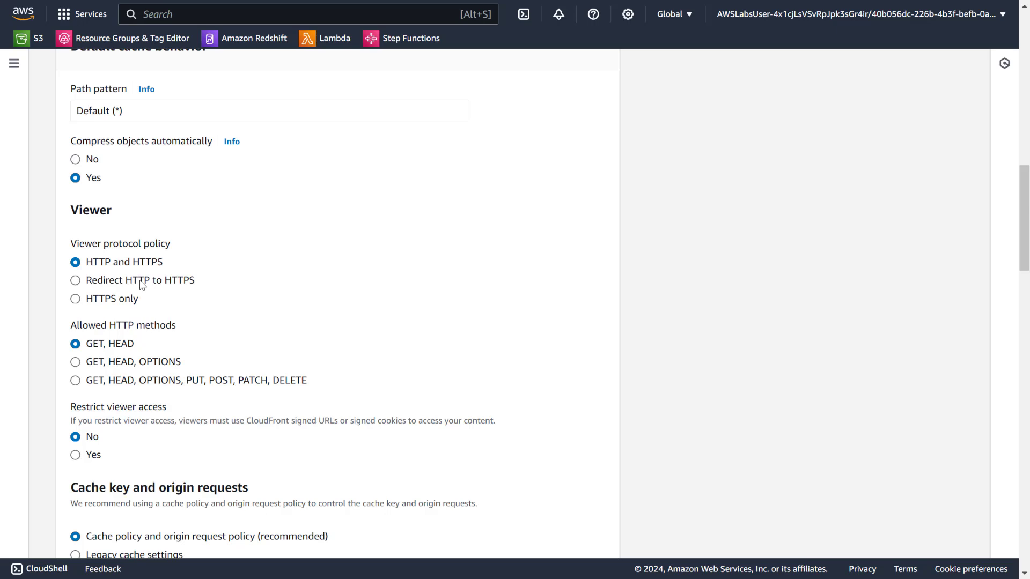
click(142, 284)
- Review the allowed HTTP methods, the cache policy and the available managed origin request policies without changing them
scroll(214, 280, down, 4)
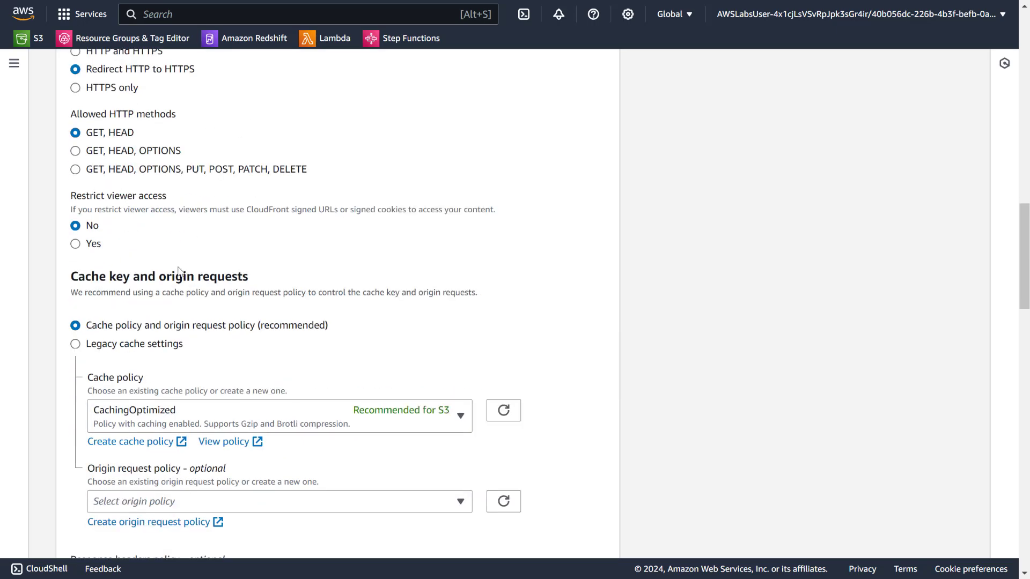
scroll(178, 271, down, 3)
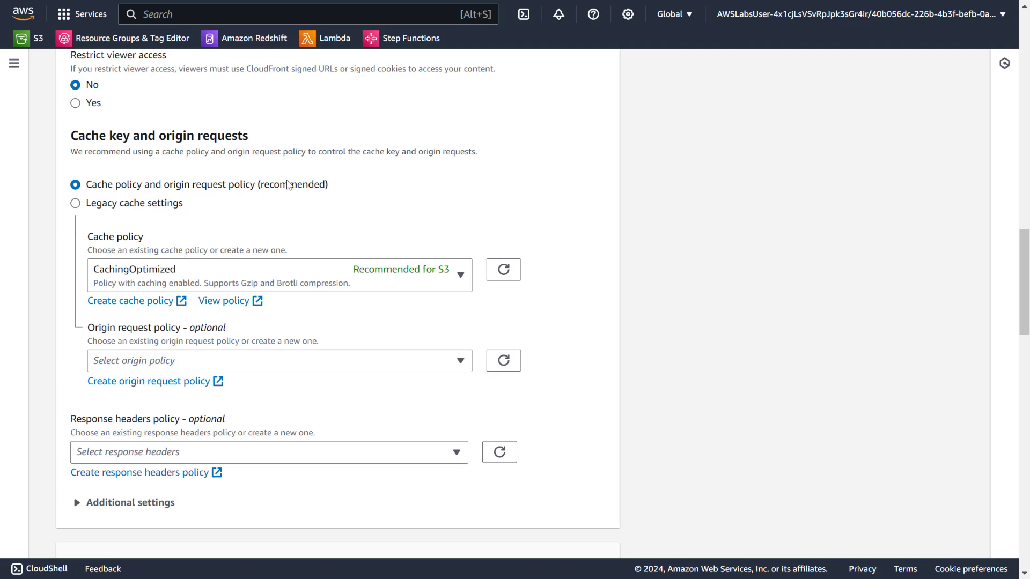
scroll(274, 183, down, 1)
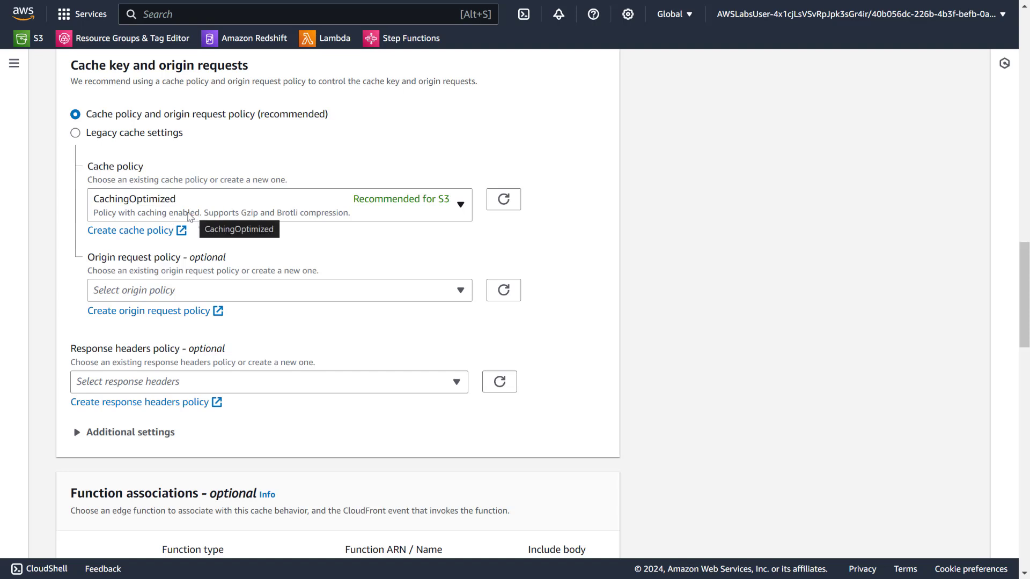
click(208, 295)
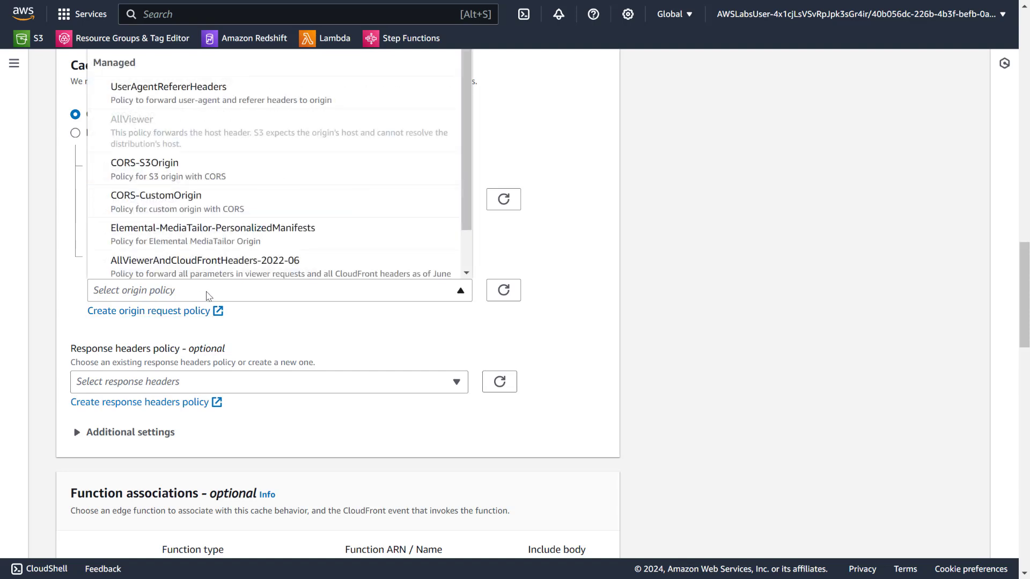
scroll(142, 231, down, 1)
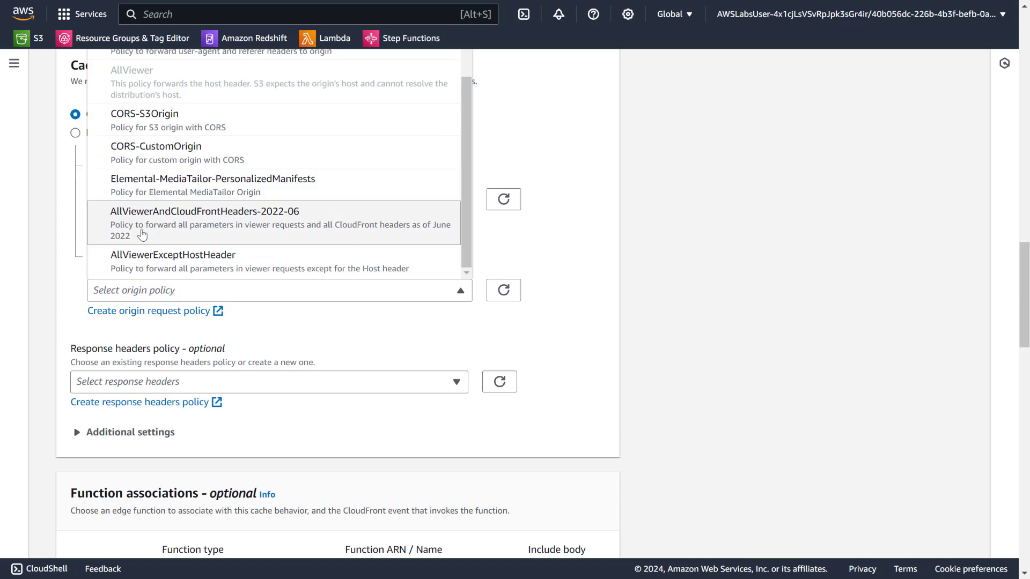
scroll(141, 232, up, 1)
click(75, 264)
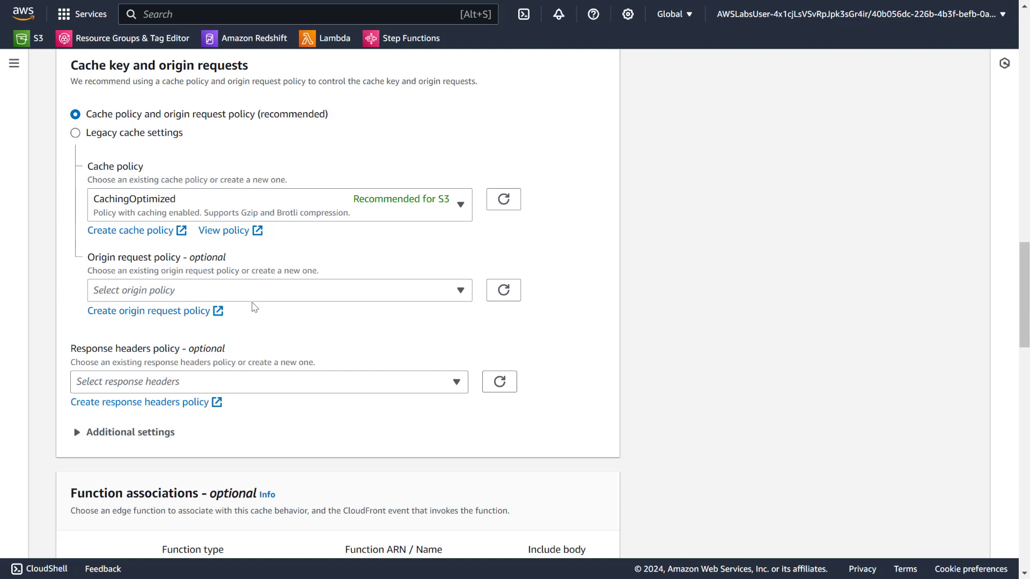
scroll(253, 311, down, 3)
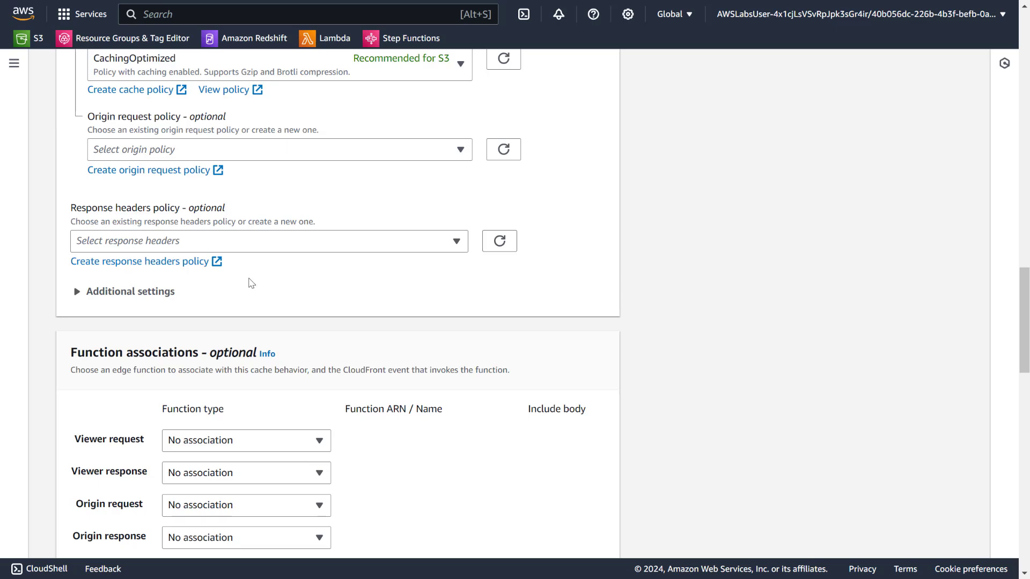
scroll(251, 283, up, 3)
- Choose not to enable Web Application Firewall security protections for the distribution
scroll(251, 283, down, 9)
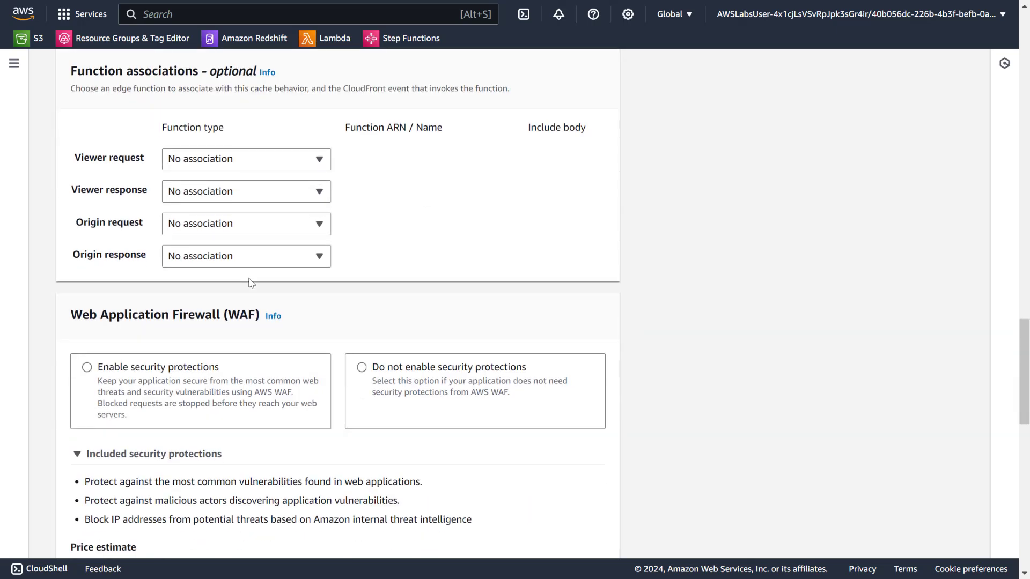
scroll(252, 283, down, 4)
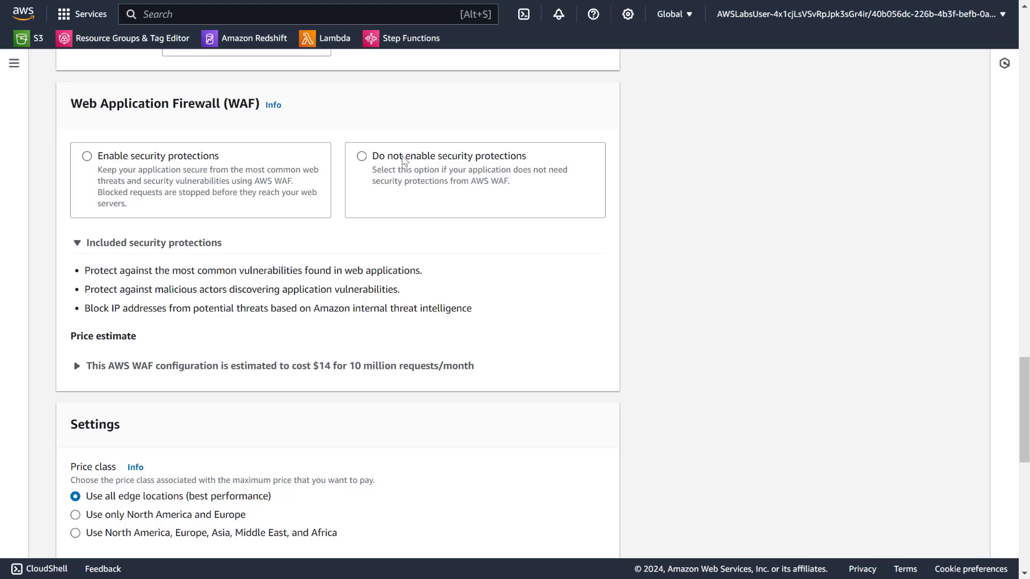
click(379, 153)
- Set the price class to Use only North America and Europe and review the remaining distribution settings
scroll(331, 209, up, 9)
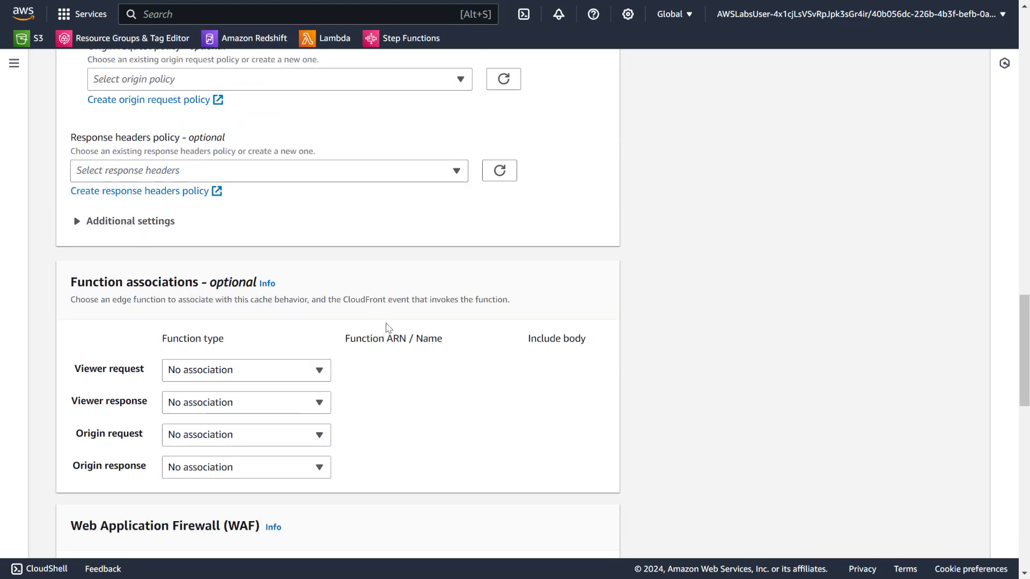
scroll(393, 323, down, 1)
scroll(393, 323, down, 10)
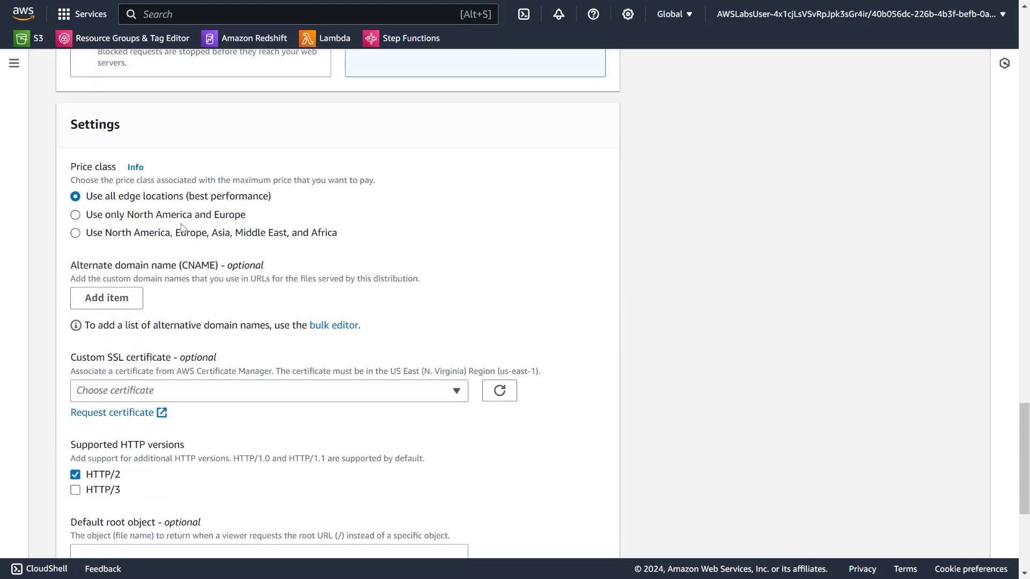
click(153, 217)
scroll(304, 238, down, 3)
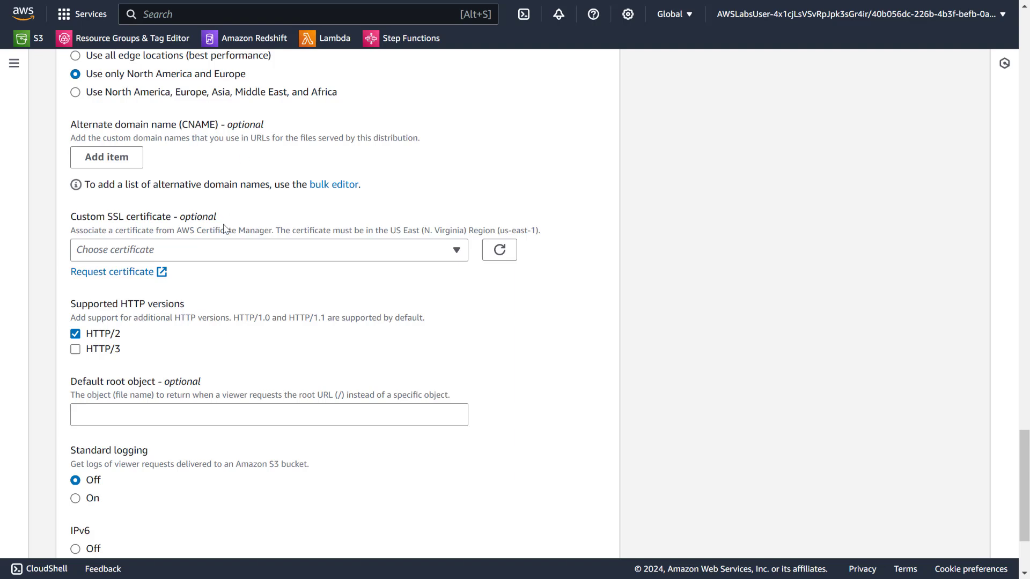
scroll(282, 226, down, 3)
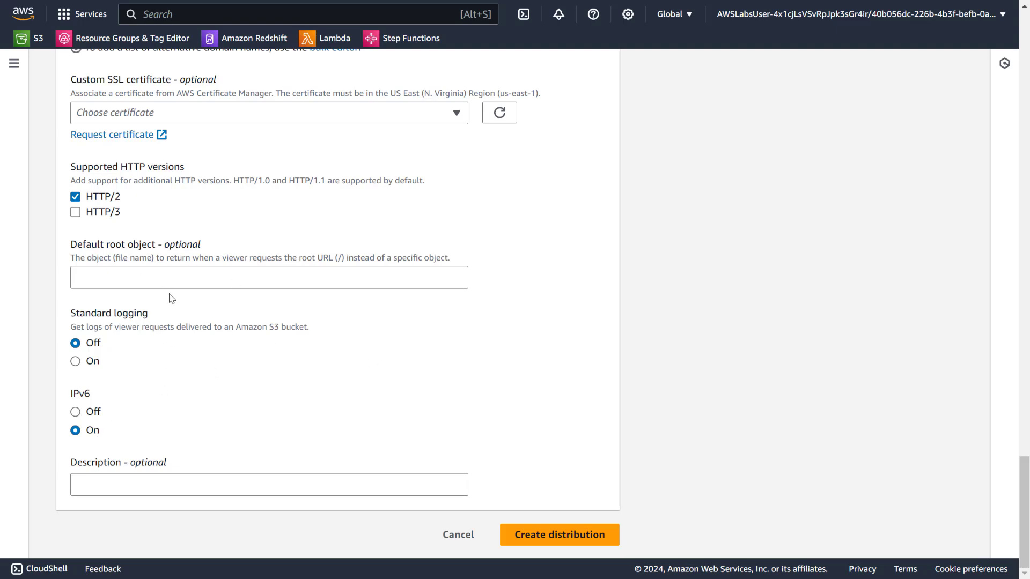
- Set the default root object to index.html and create the distribution
click(161, 277)
text(i)
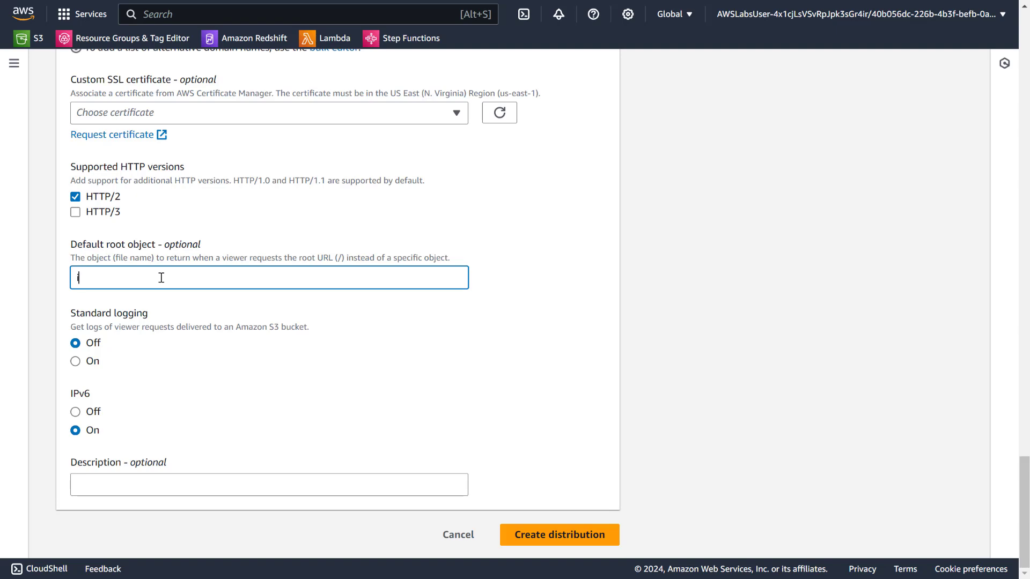
text(ndex.html)
click(567, 536)
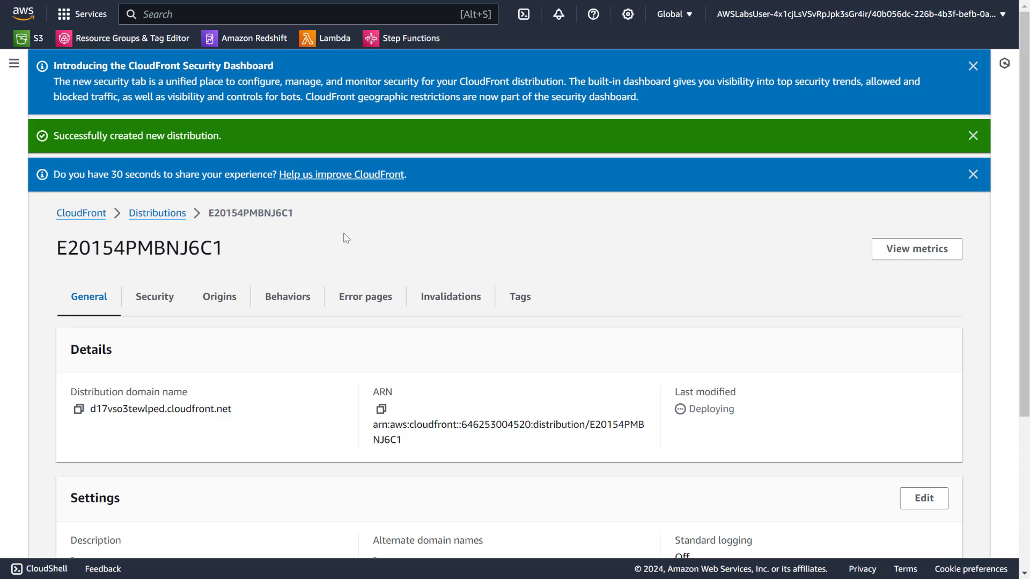
- Dismiss the notification banners on the new distribution's details page
scroll(350, 235, down, 3)
scroll(349, 235, up, 3)
click(973, 136)
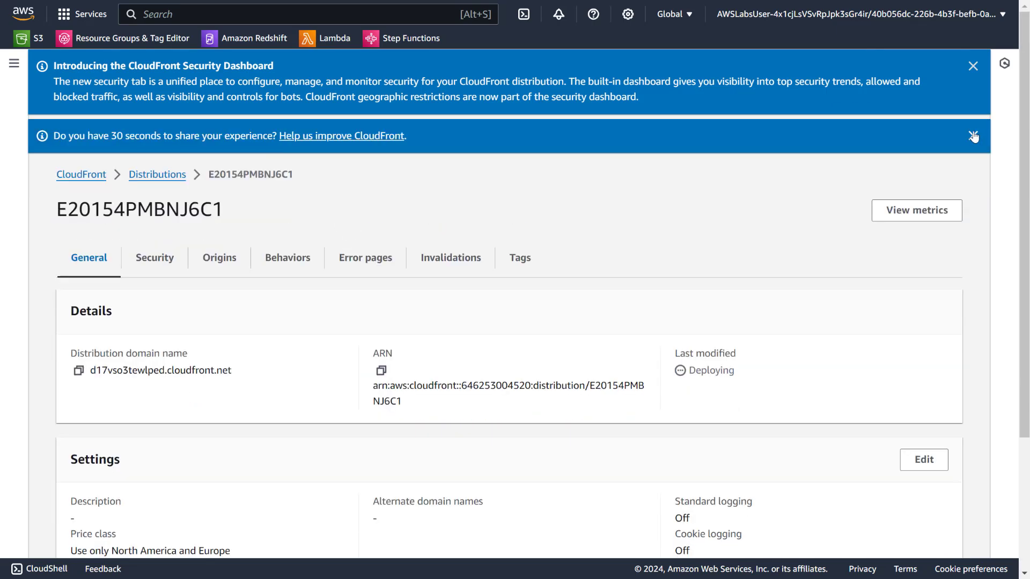
click(972, 66)
click(972, 66)
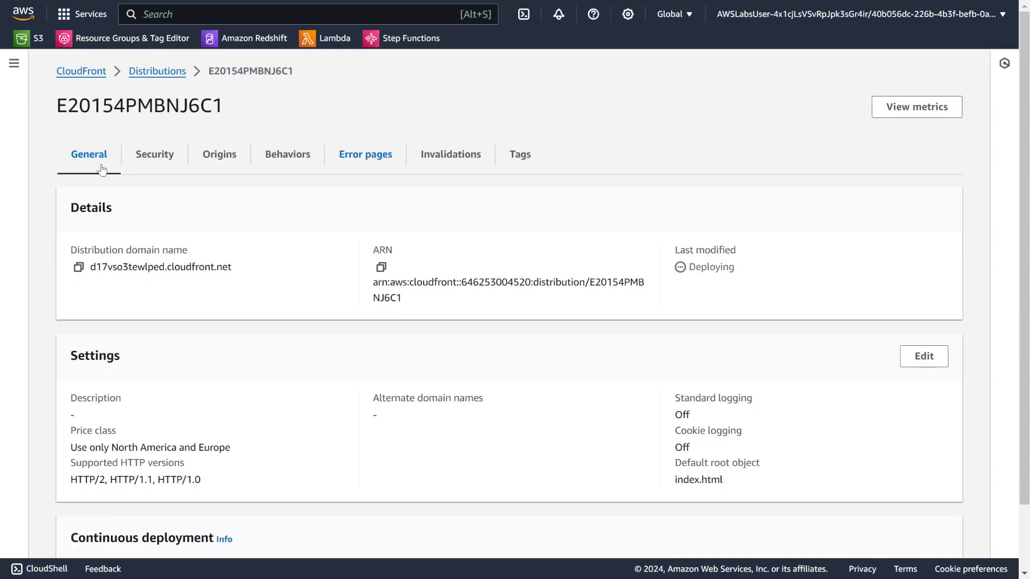
click(213, 158)
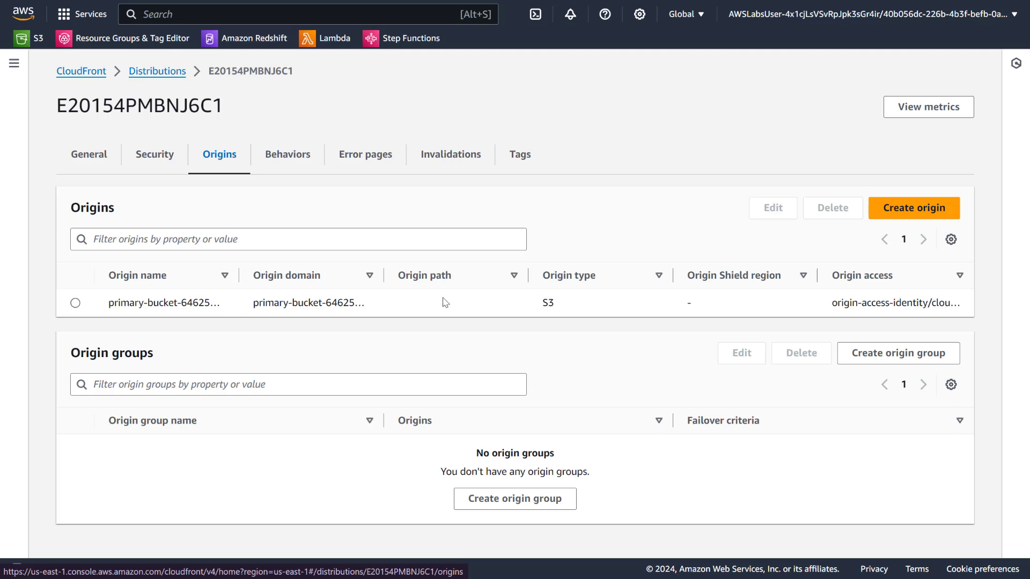
click(896, 212)
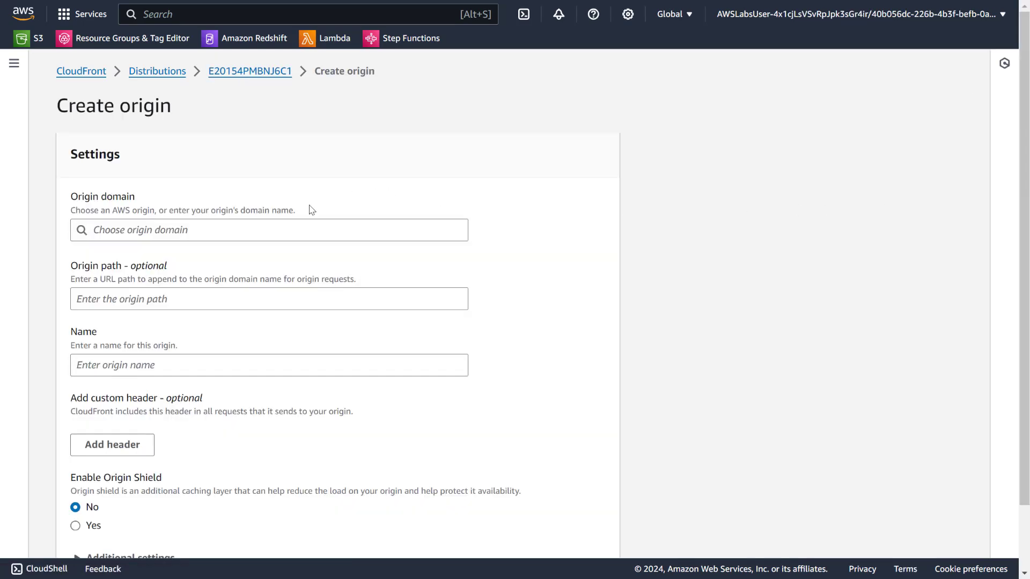
click(203, 230)
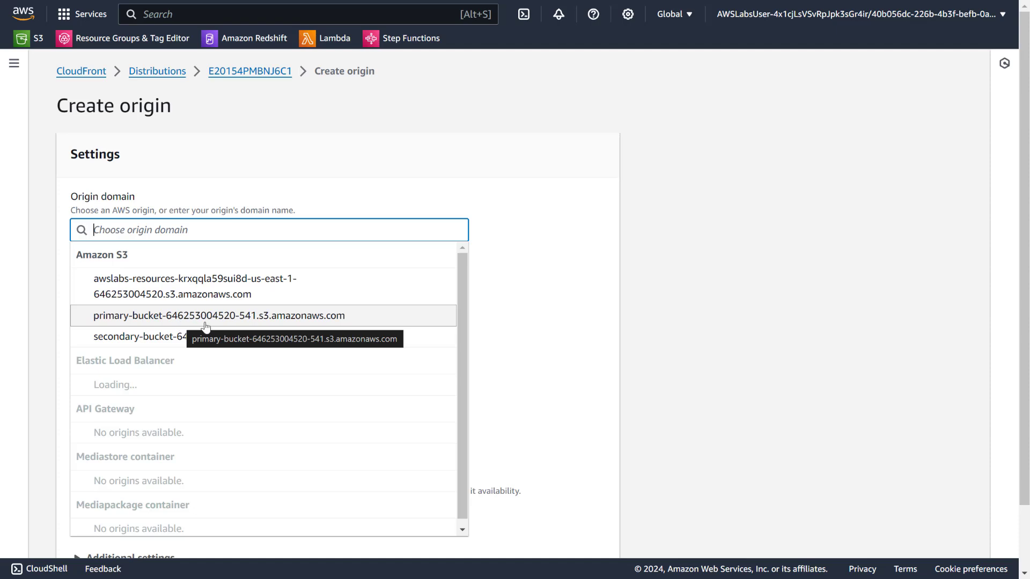
click(557, 267)
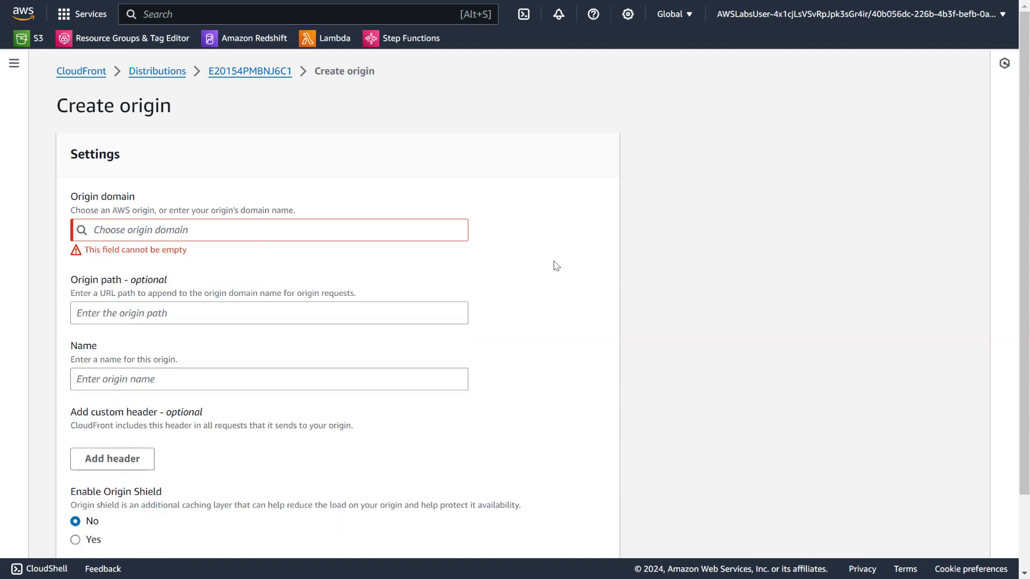
scroll(558, 258, down, 2)
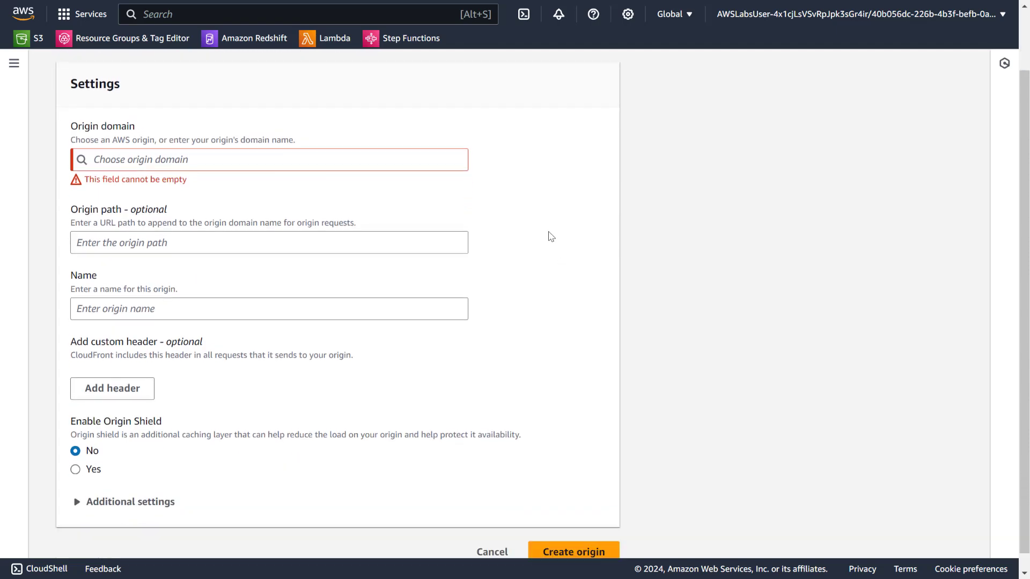
scroll(549, 227, up, 2)
click(261, 72)
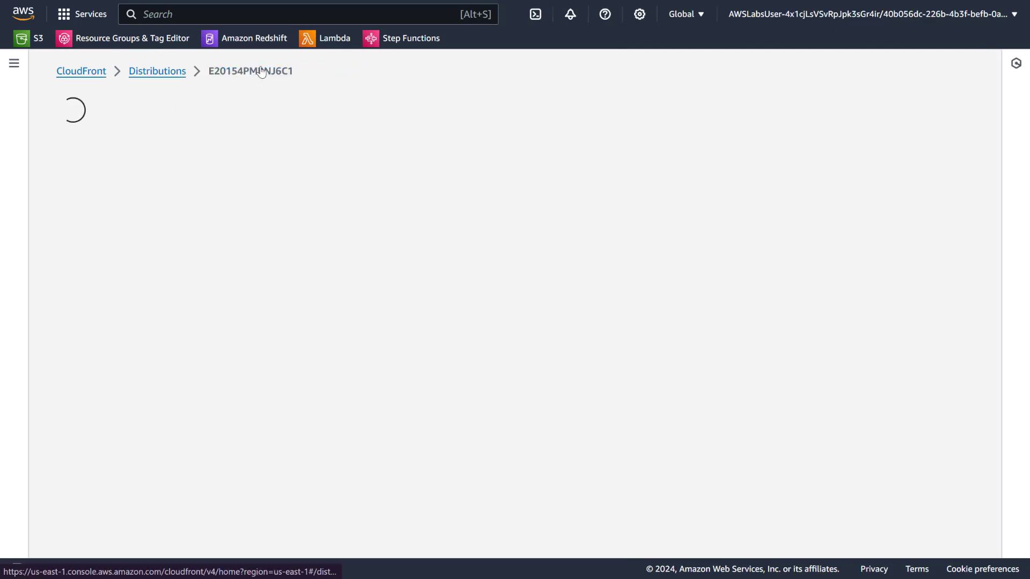
click(178, 157)
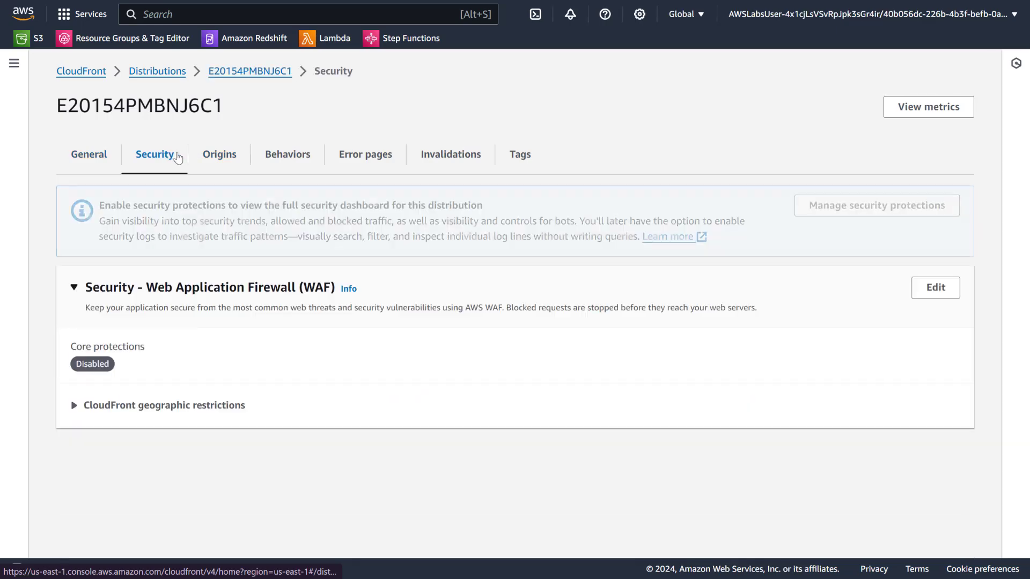
click(215, 160)
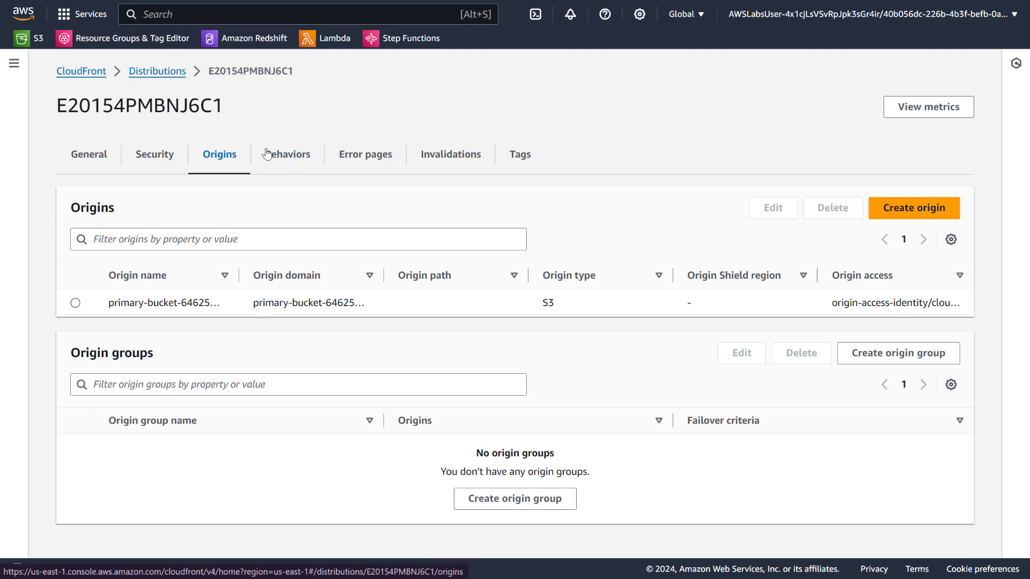
click(285, 156)
click(221, 155)
key(F11)
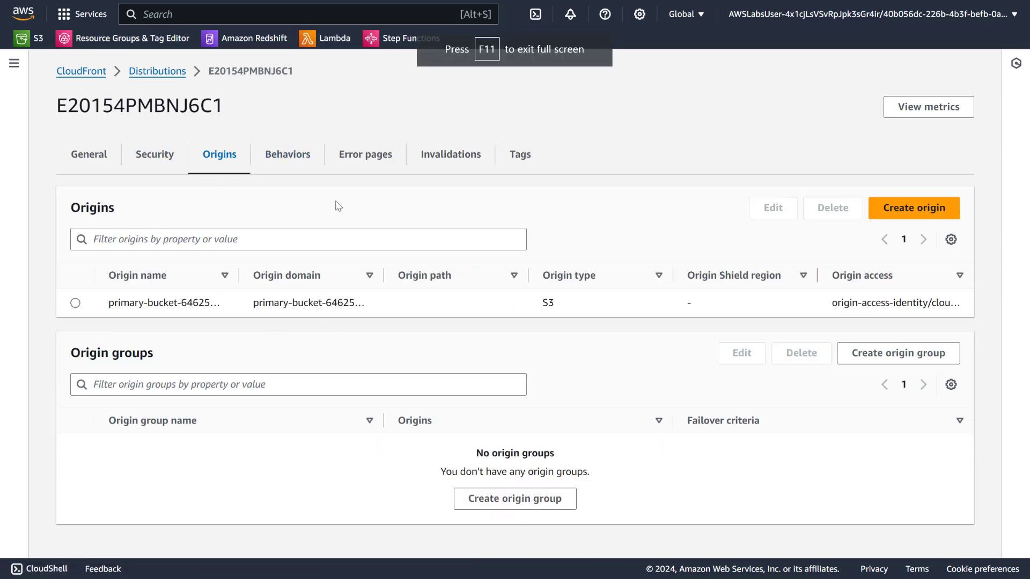
- Start a new origin for the distribution with the origin domain ec2-3-85-88-232.compute-1.amazonaws.com
click(916, 208)
click(87, 229)
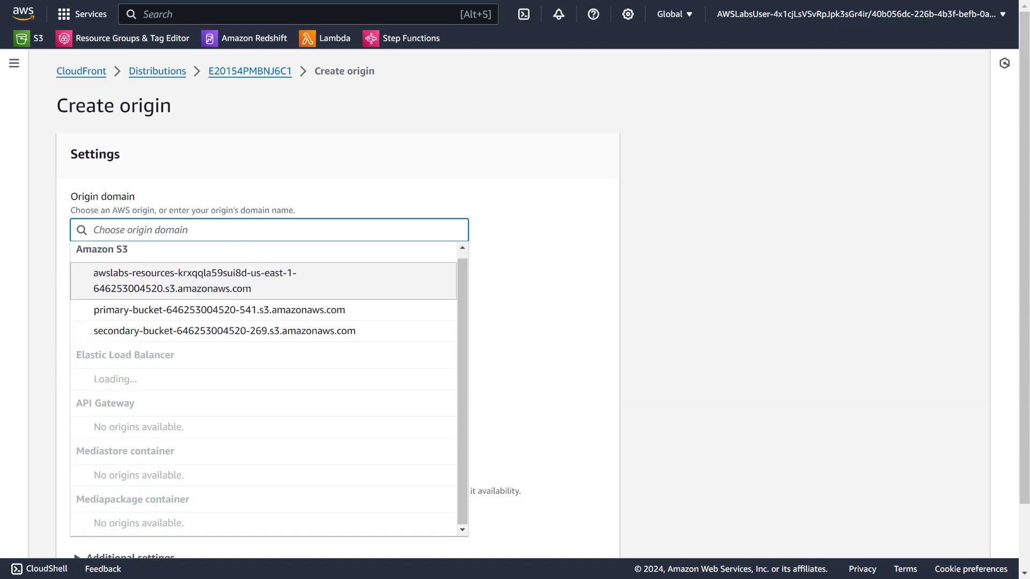
click(323, 331)
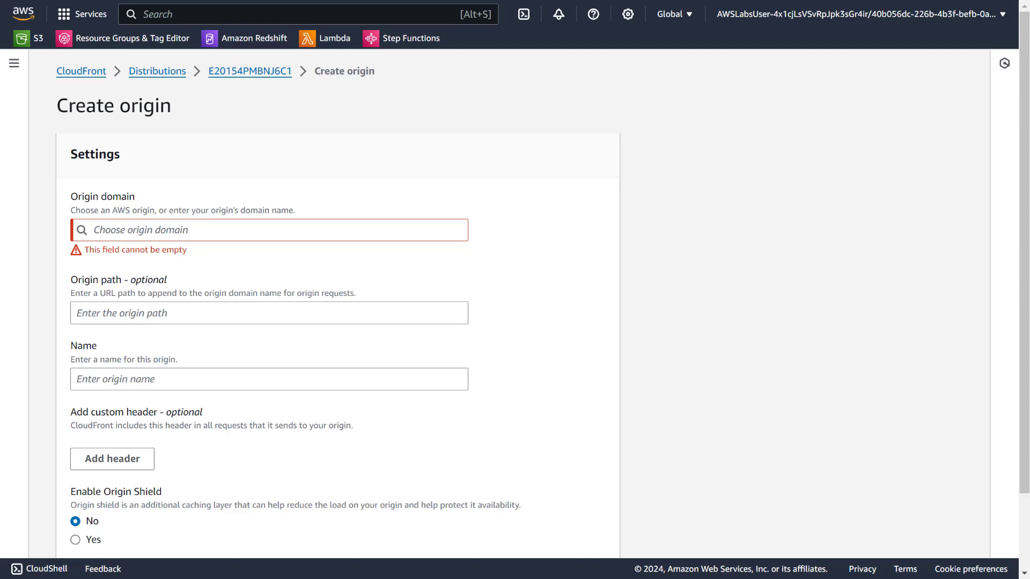
click(410, 223)
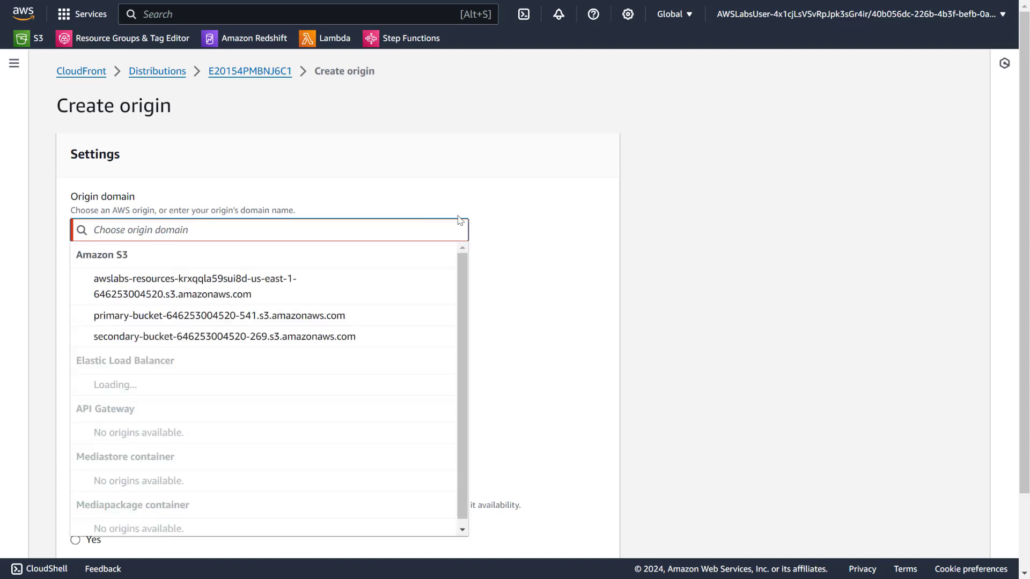
text(ec2-3-85-88-232.compute-1.amazonaws.com)
click(519, 237)
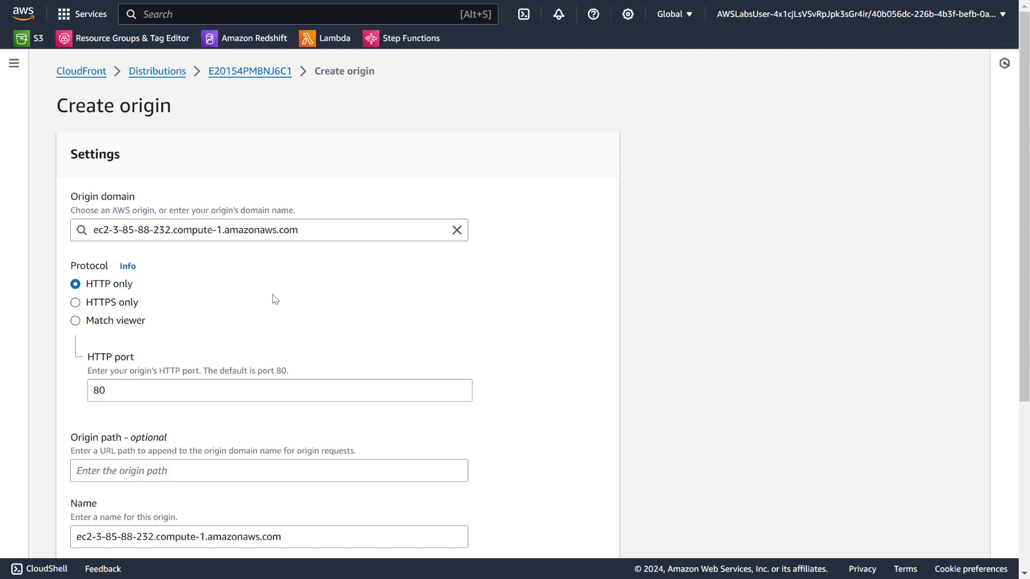
- Set the EC2 origin's keep-alive timeout to 60 seconds and create the origin
scroll(252, 284, down, 1)
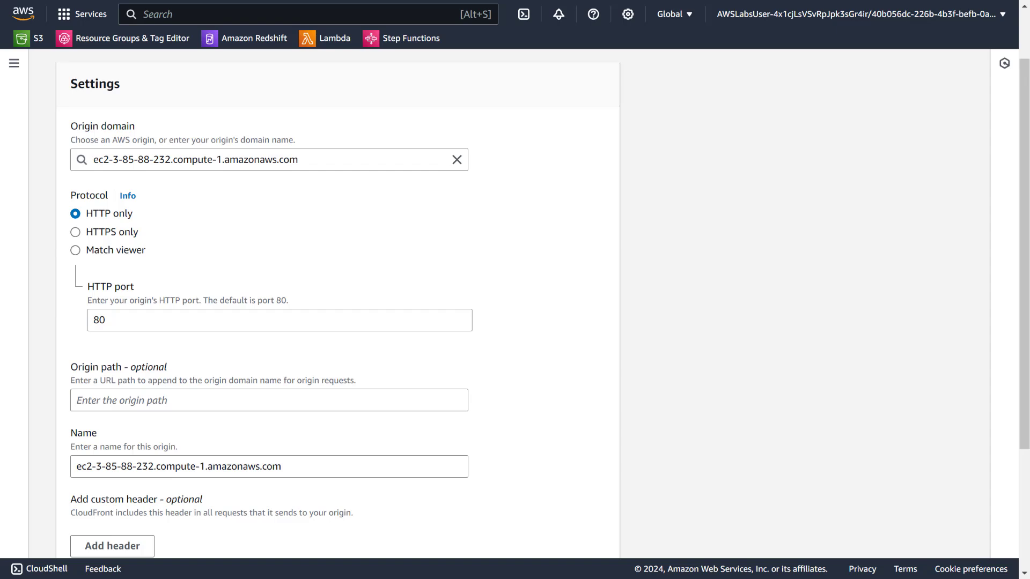
scroll(184, 296, down, 2)
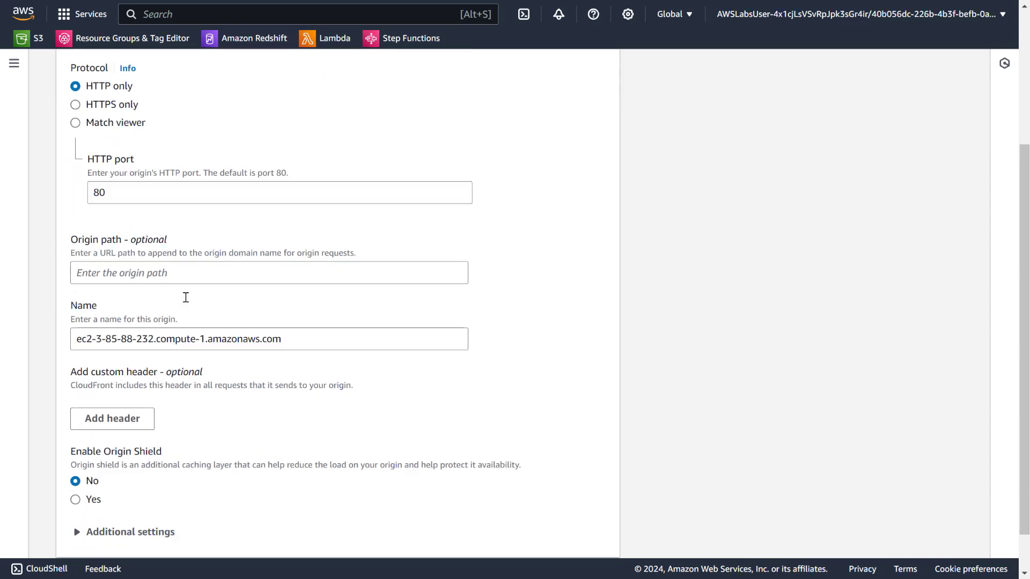
scroll(131, 328, down, 1)
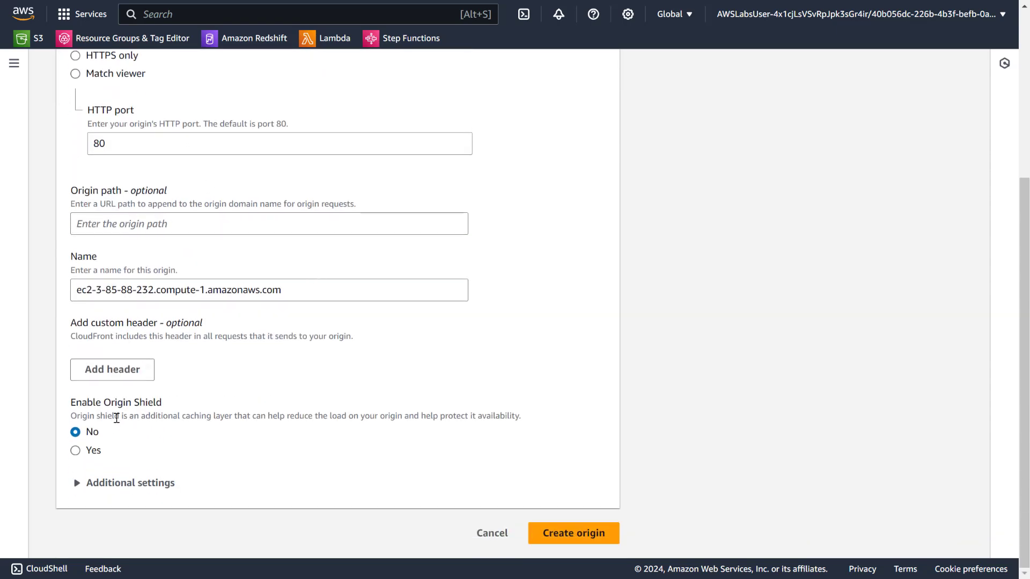
click(115, 483)
scroll(224, 396, down, 4)
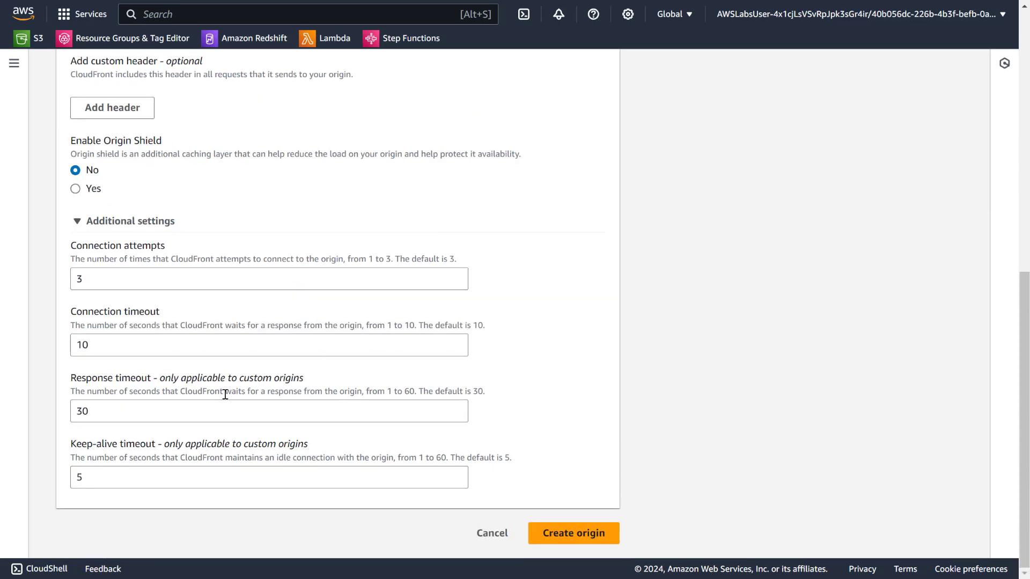
drag(102, 476, 39, 471)
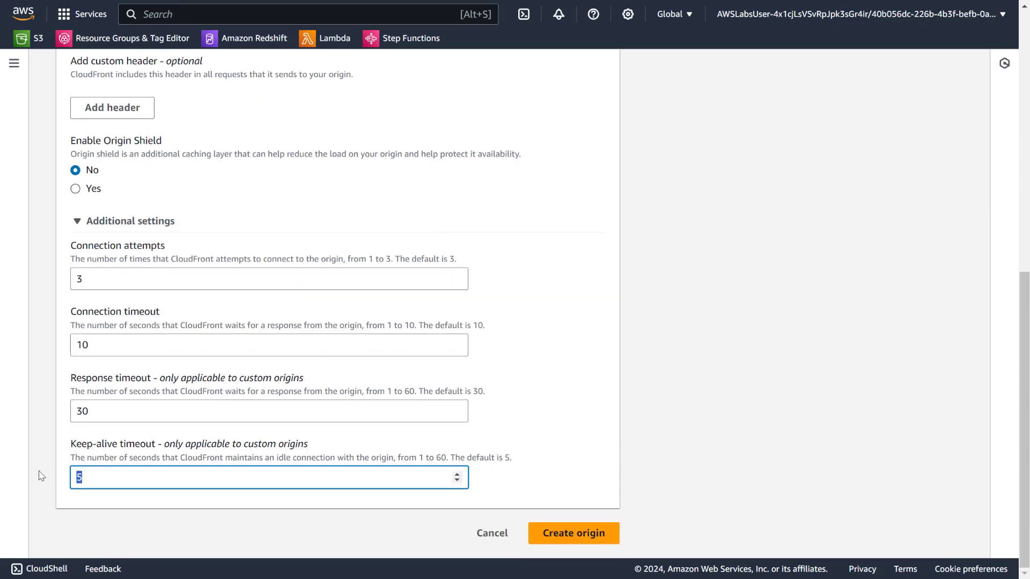
text(60)
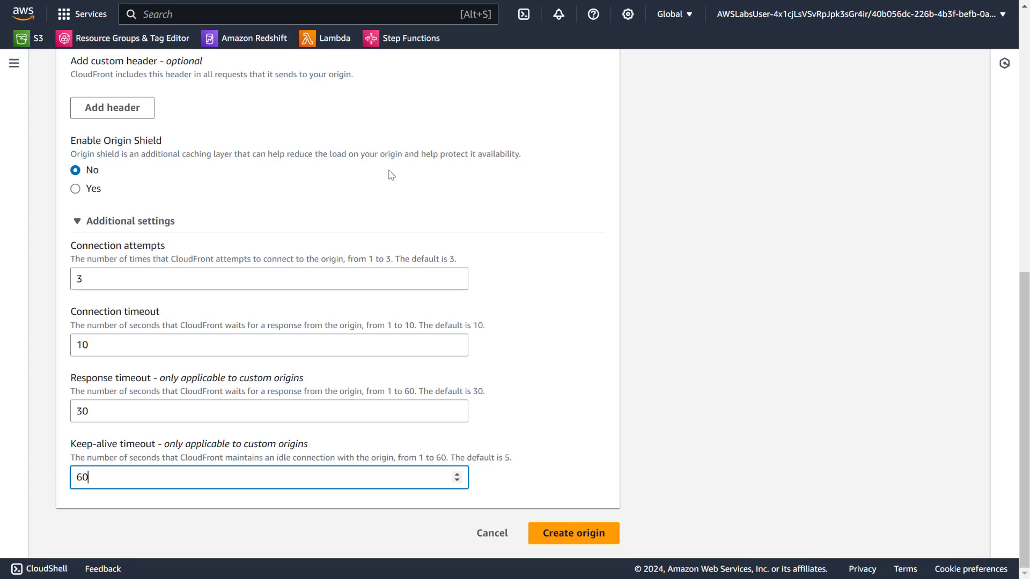
scroll(408, 257, up, 10)
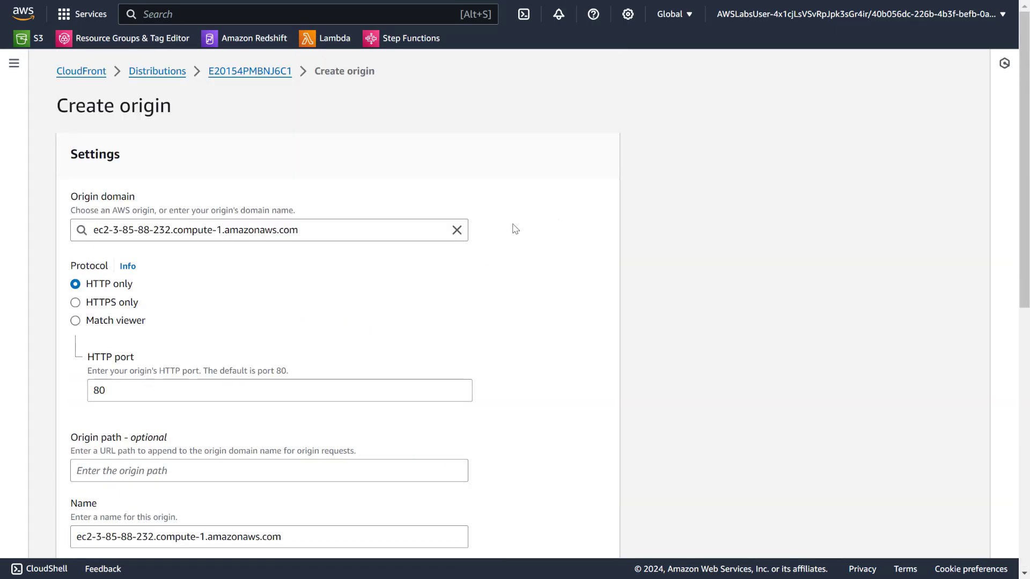
scroll(517, 237, down, 15)
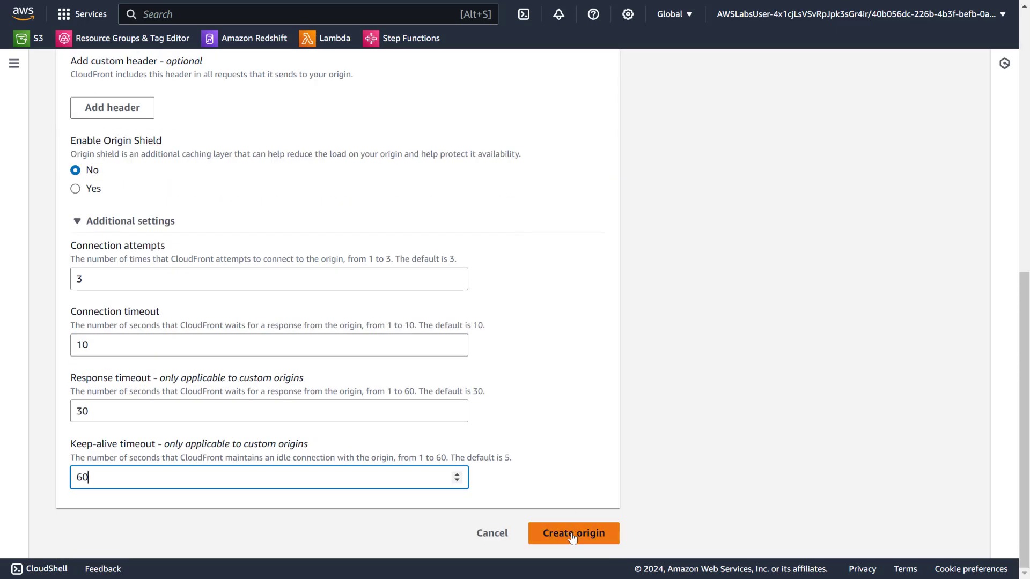
click(573, 533)
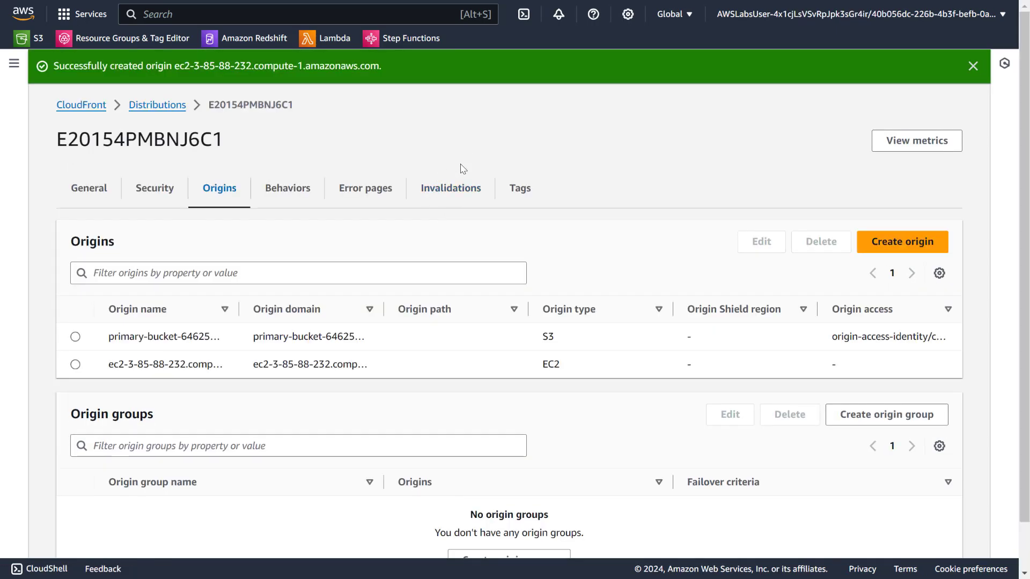
- Start a new cache behavior with path pattern /api and the EC2 instance ec2-3-85-88-232.compute-1.amazonaws.com as its origin
click(294, 188)
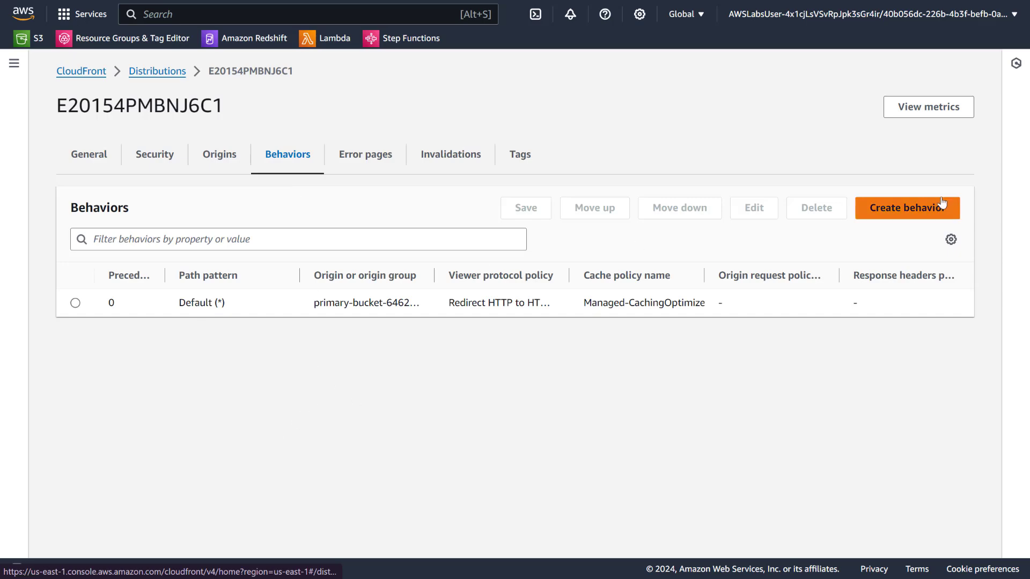
click(903, 208)
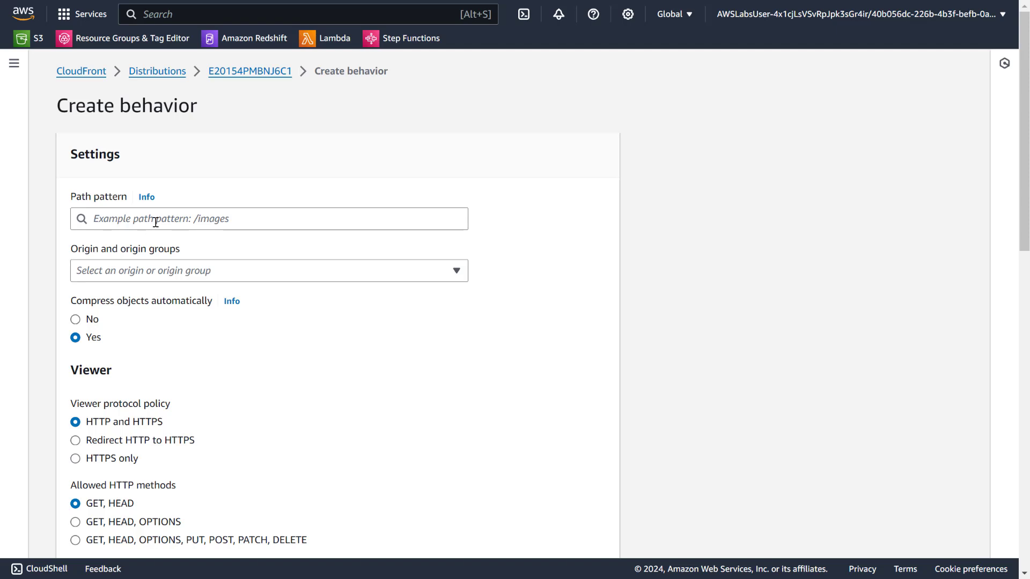
click(156, 221)
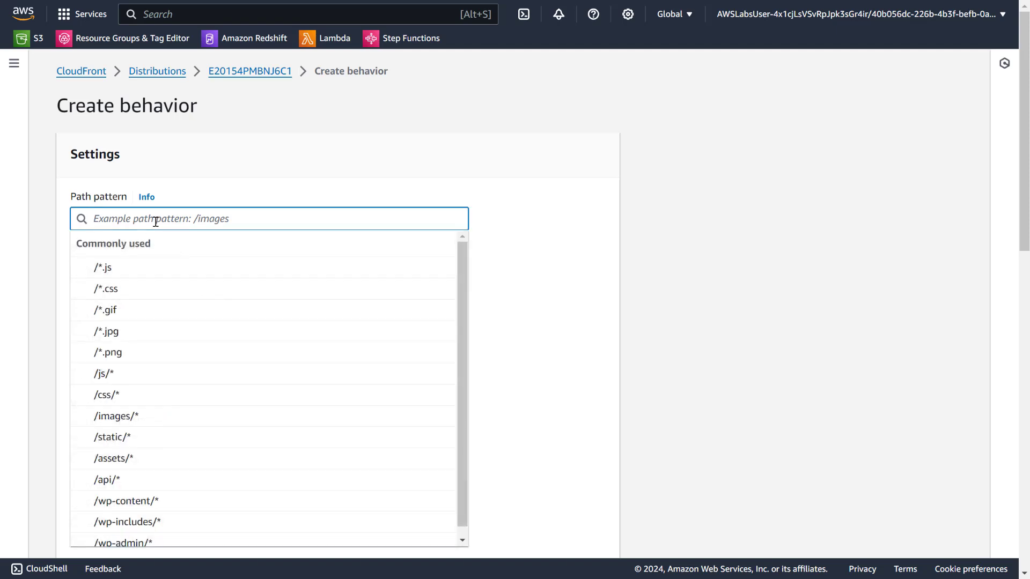
text(/api)
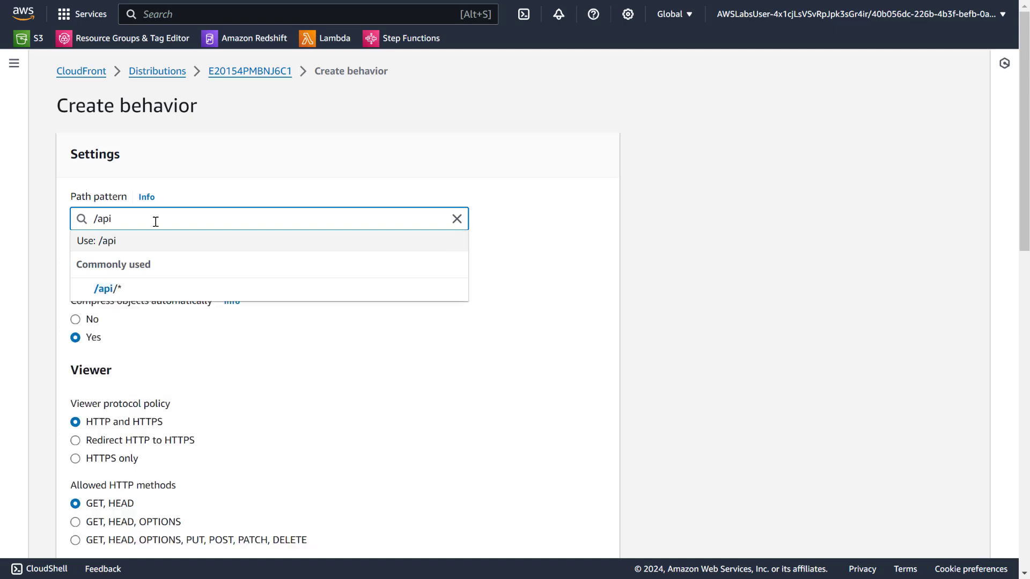
click(490, 414)
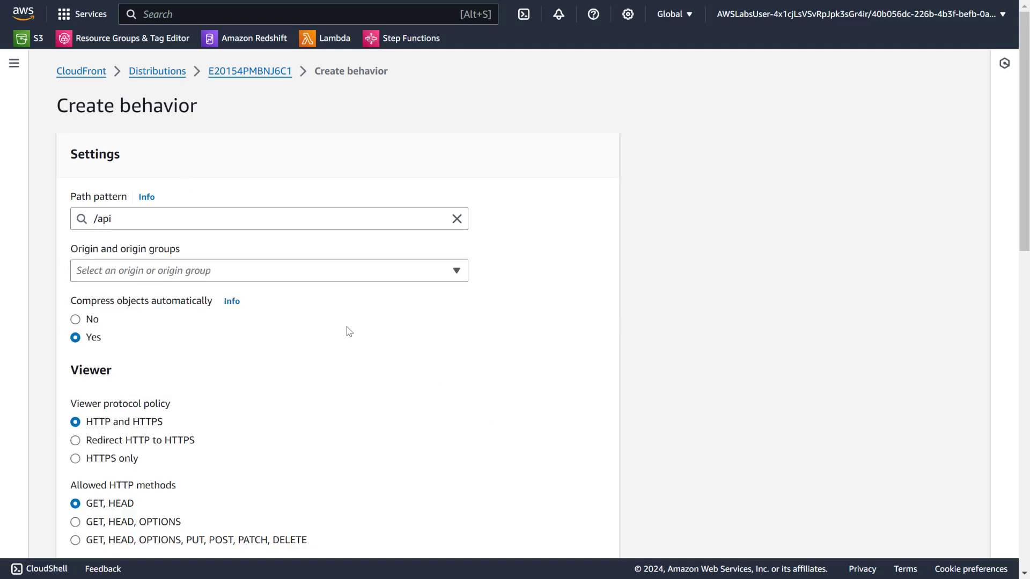
click(186, 276)
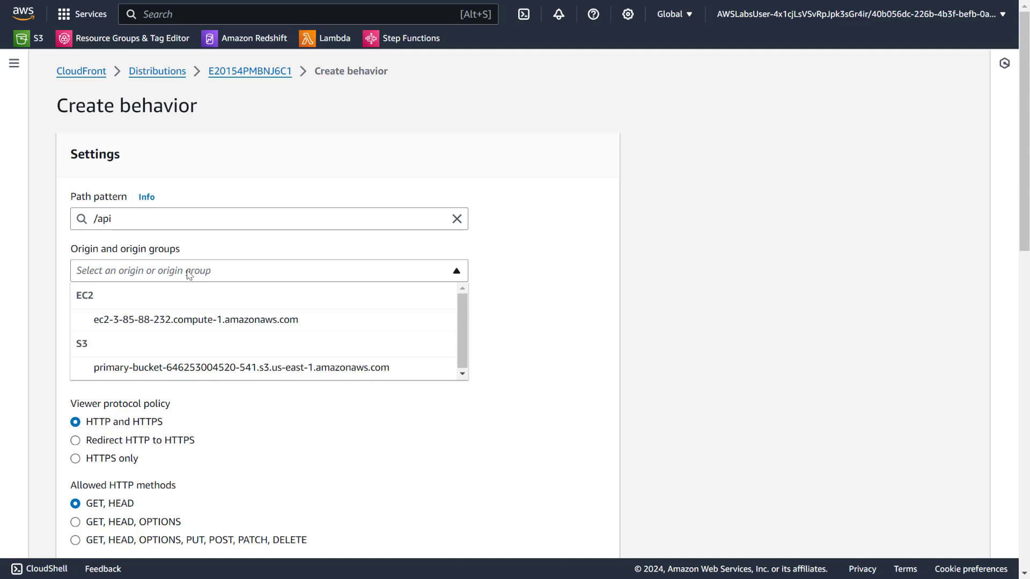
click(211, 318)
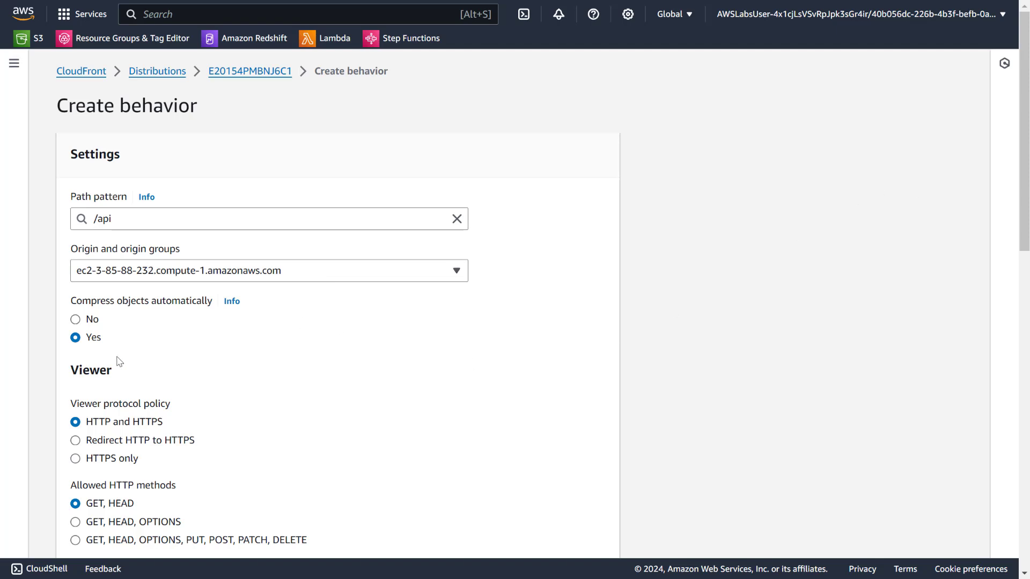
- Set the /api behavior's viewer protocol policy to Redirect HTTP to HTTPS
scroll(195, 322, down, 3)
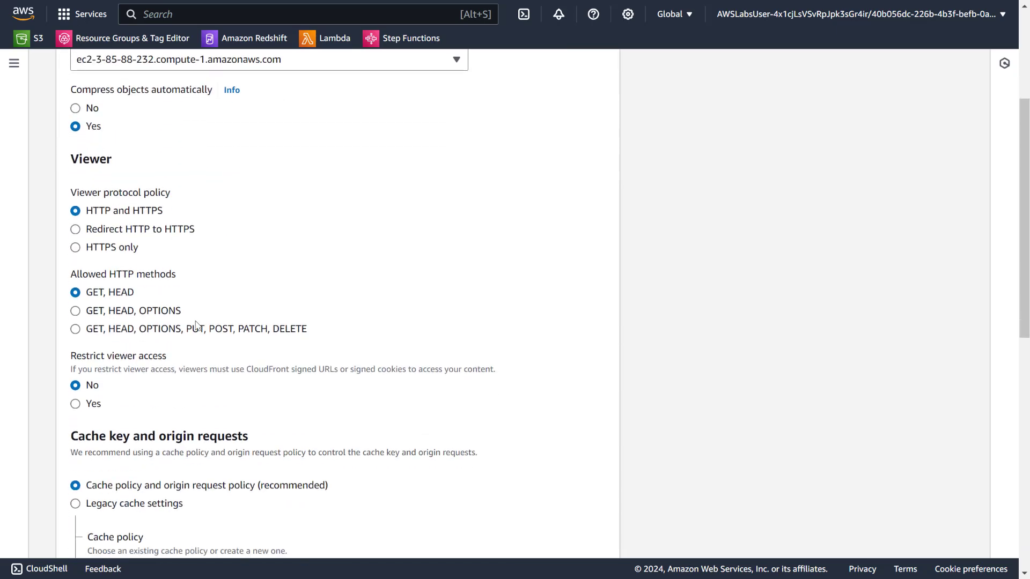
click(164, 230)
scroll(182, 290, down, 2)
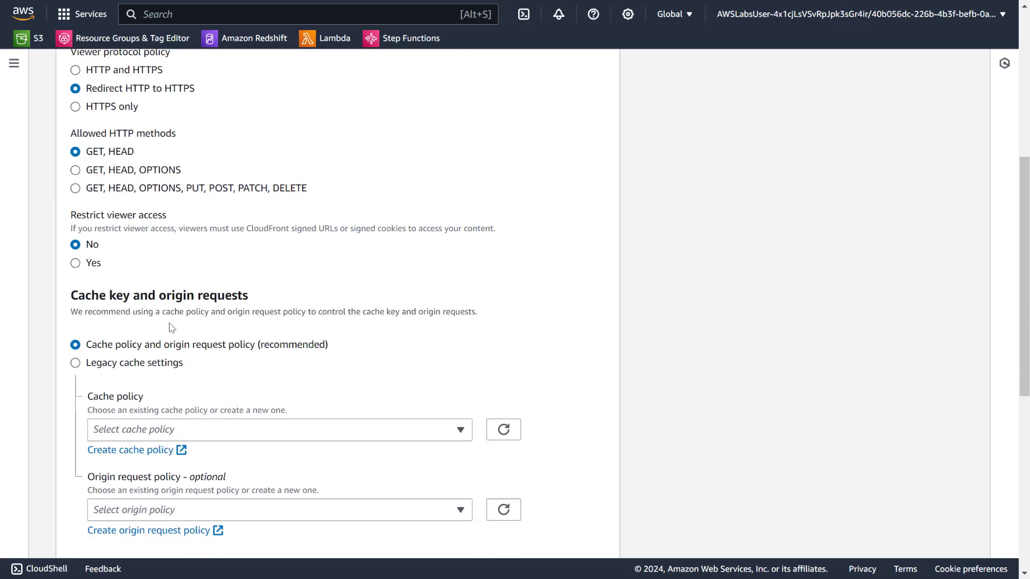
- Set the /api behavior's cache policy to CachingDisabled
scroll(178, 340, down, 3)
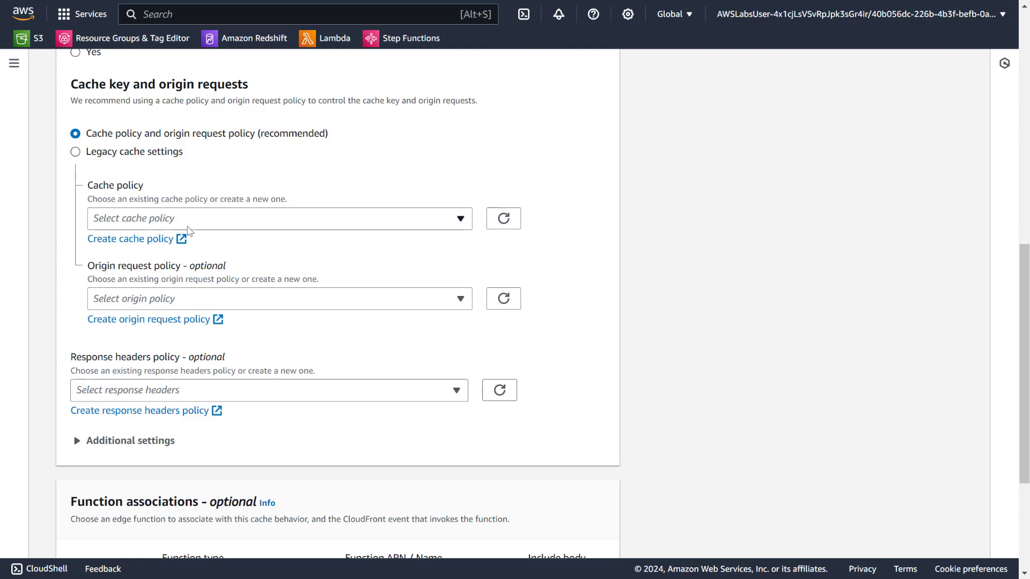
click(202, 219)
click(202, 306)
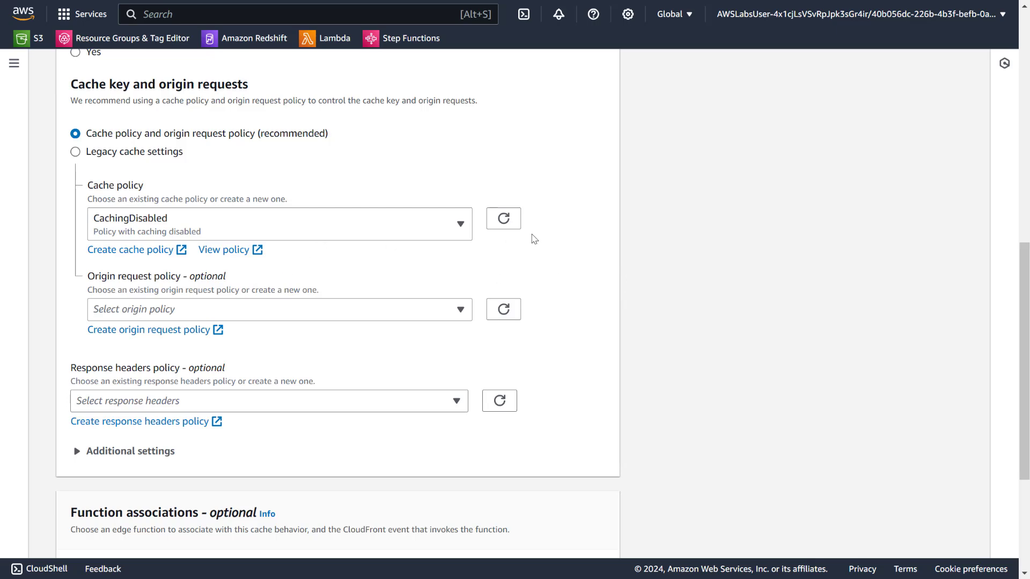
scroll(547, 244, up, 10)
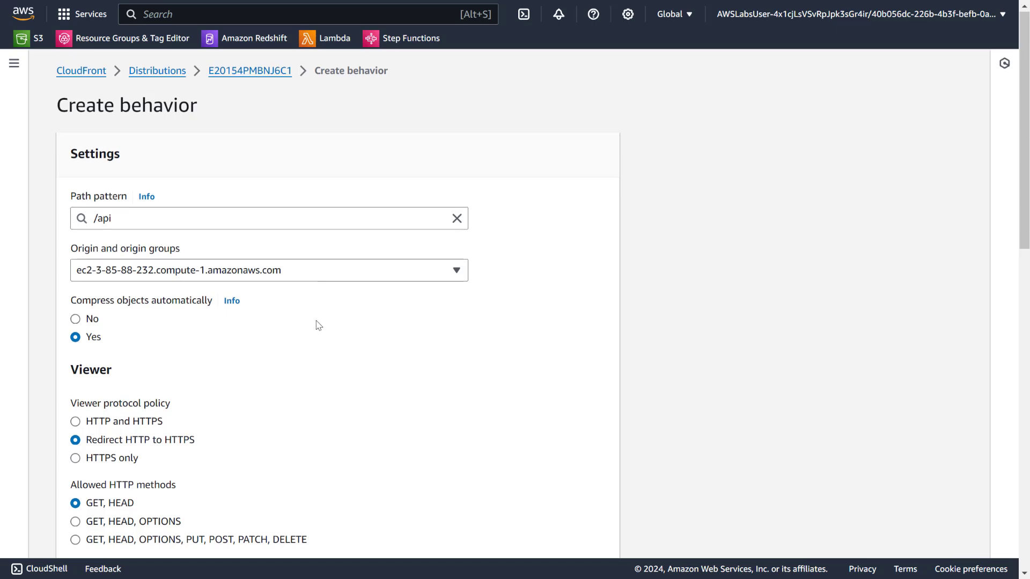
scroll(317, 322, down, 5)
scroll(349, 271, down, 5)
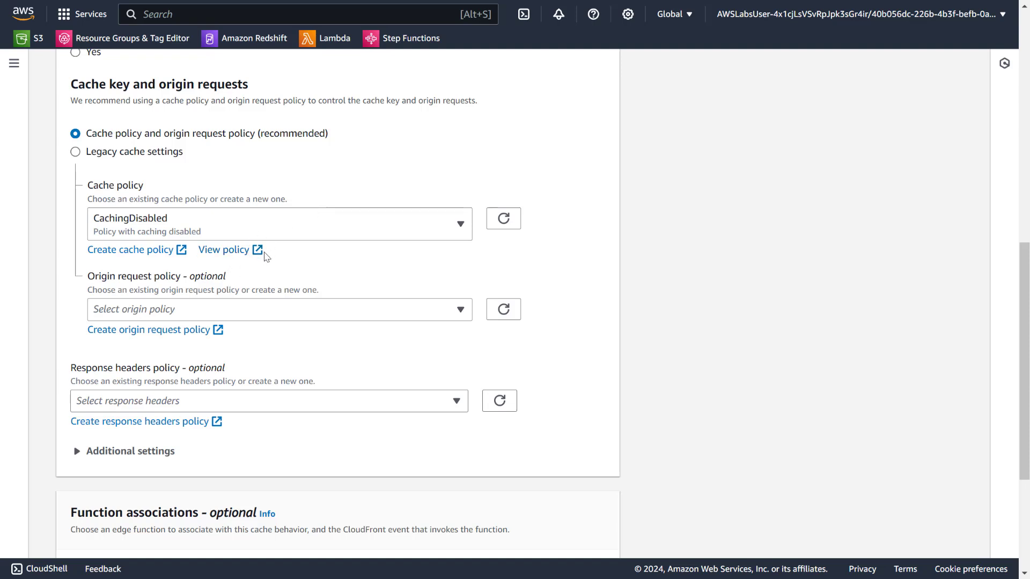
- Set the origin request policy to AllViewer and create the /api behavior without any function associations
click(217, 313)
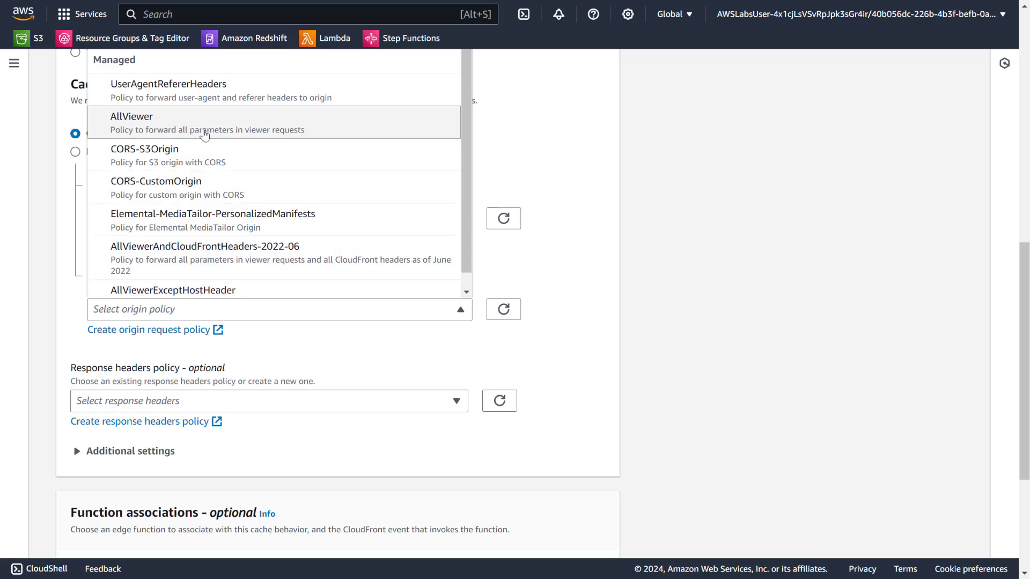
click(272, 132)
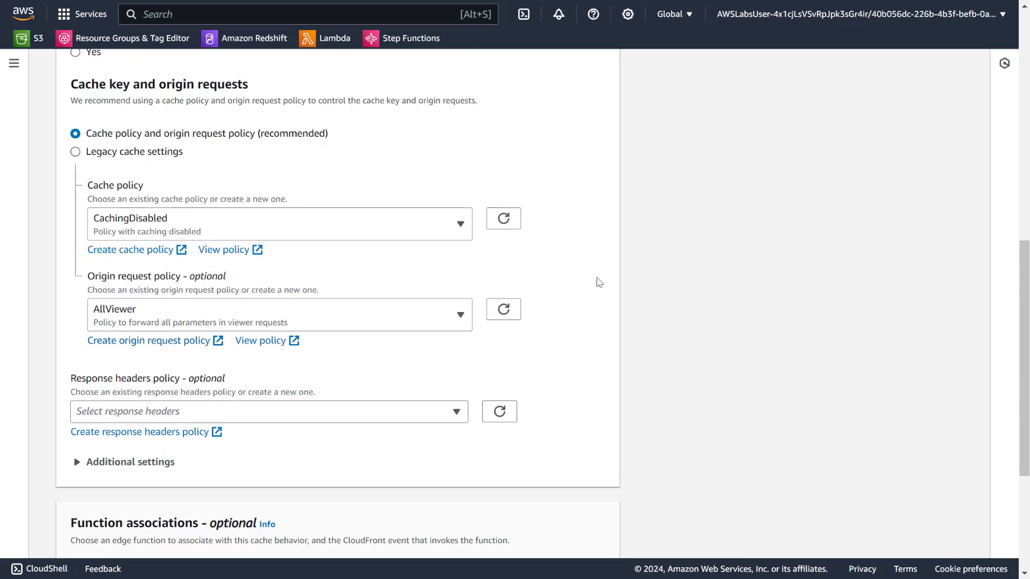
scroll(599, 282, down, 3)
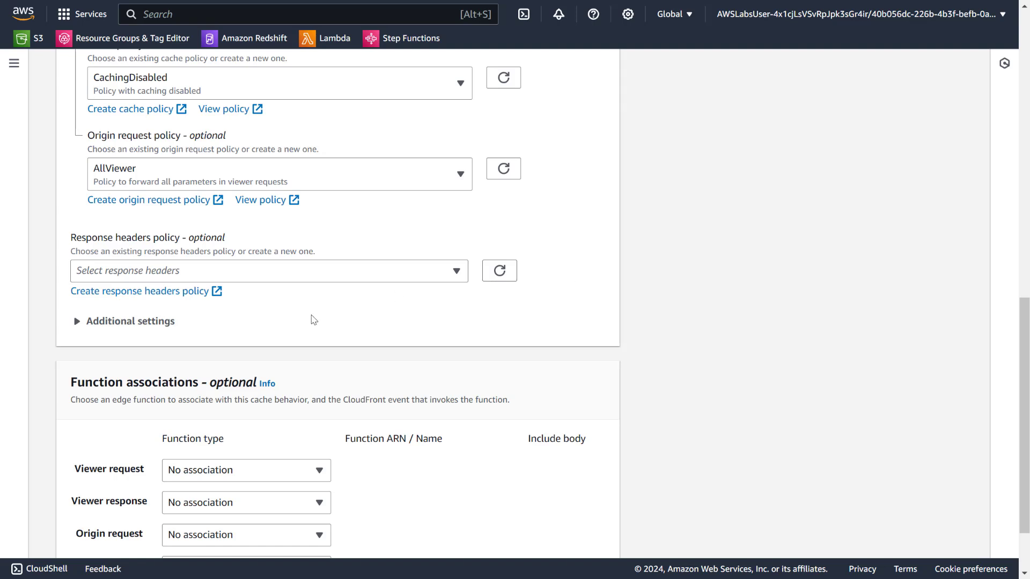
scroll(290, 315, down, 2)
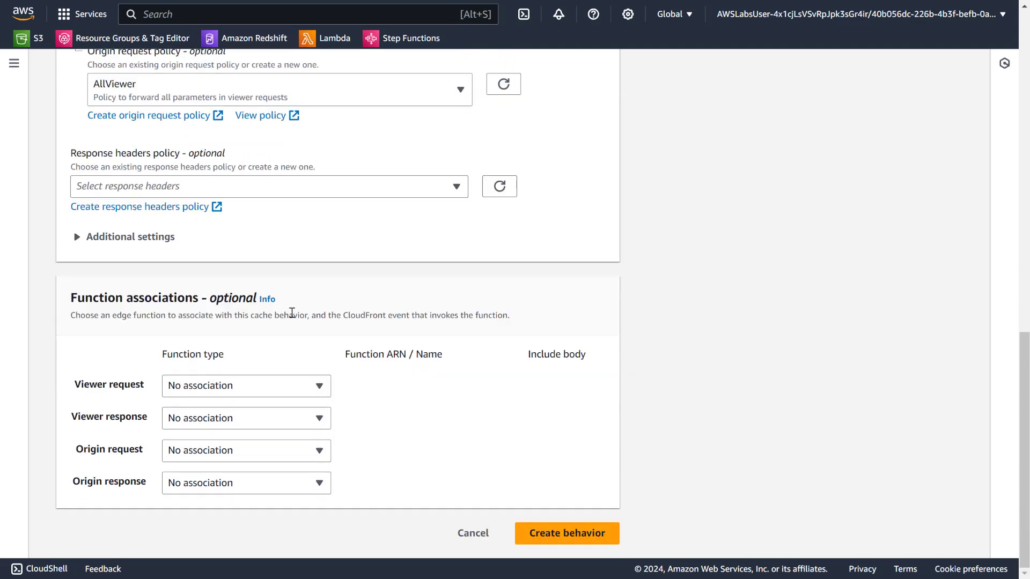
click(563, 535)
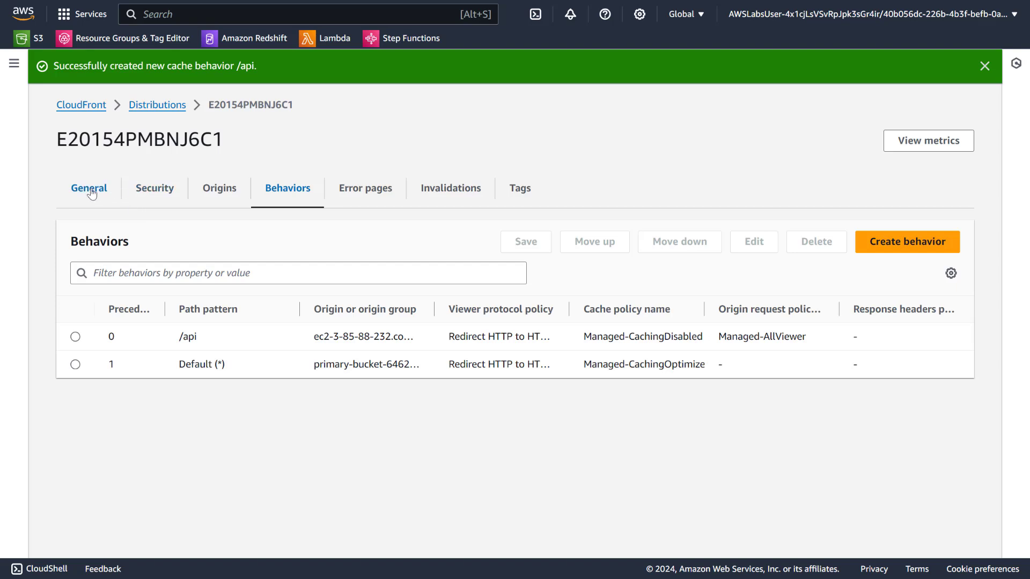
- Copy the distribution domain name from its general details and open it over HTTPS in a new browser tab
click(92, 192)
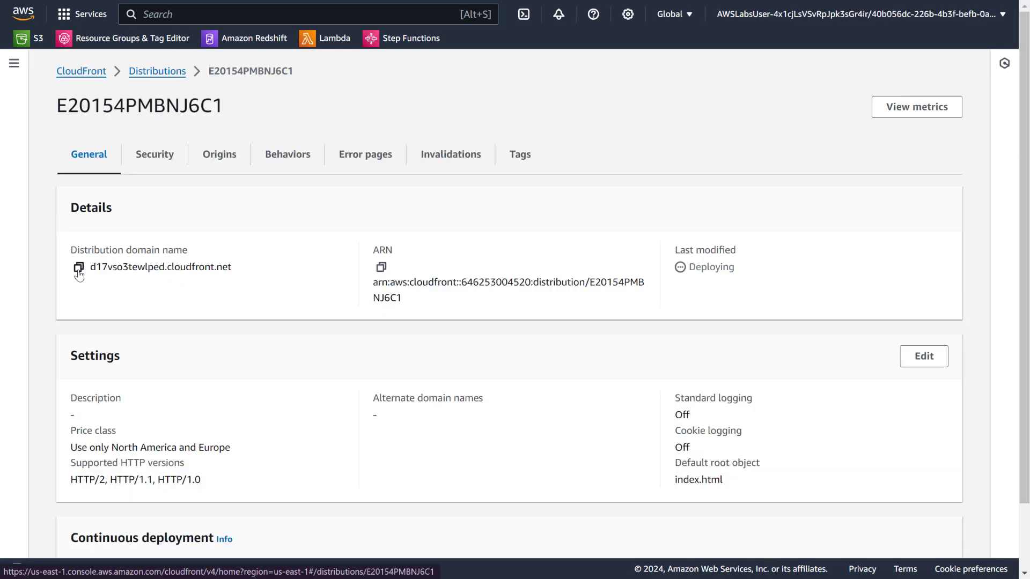
click(79, 274)
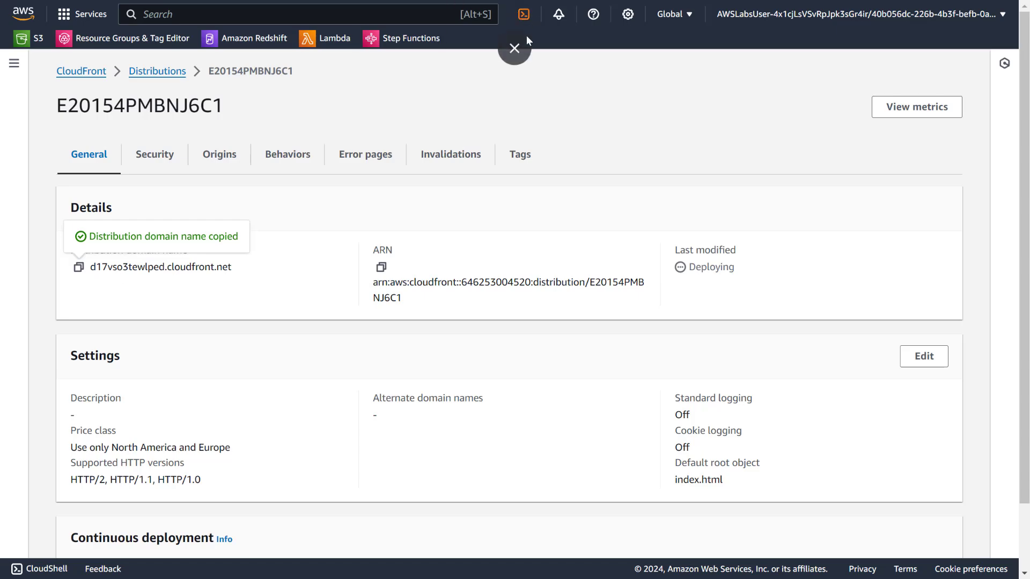
click(519, 50)
click(467, 16)
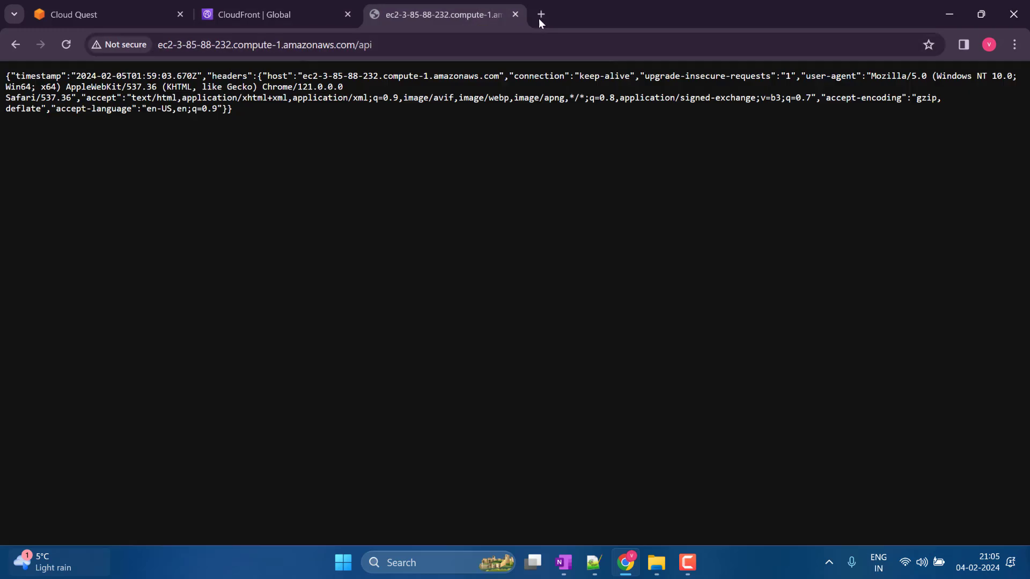
click(540, 15)
right_click(513, 46)
click(562, 168)
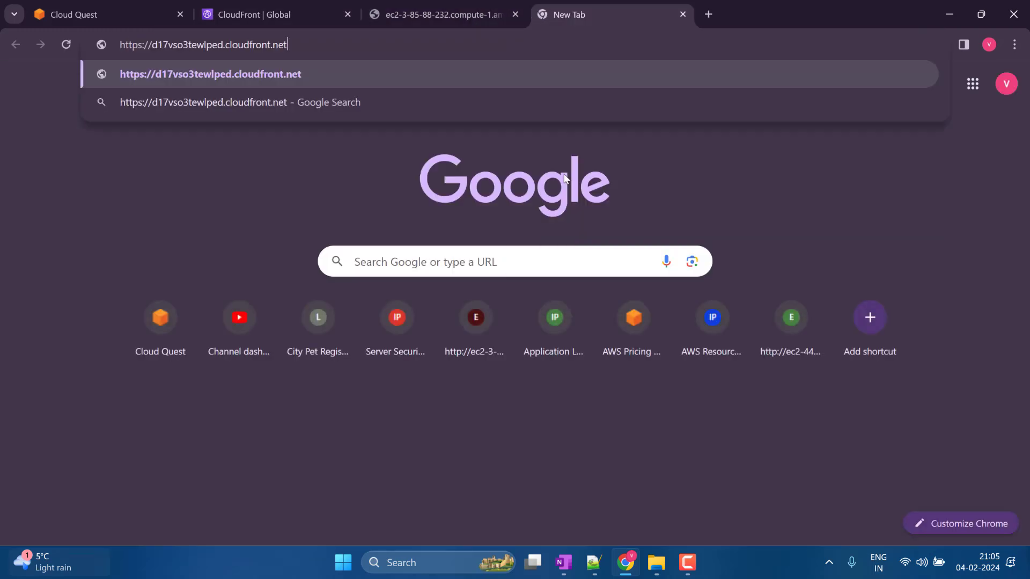
key(Return)
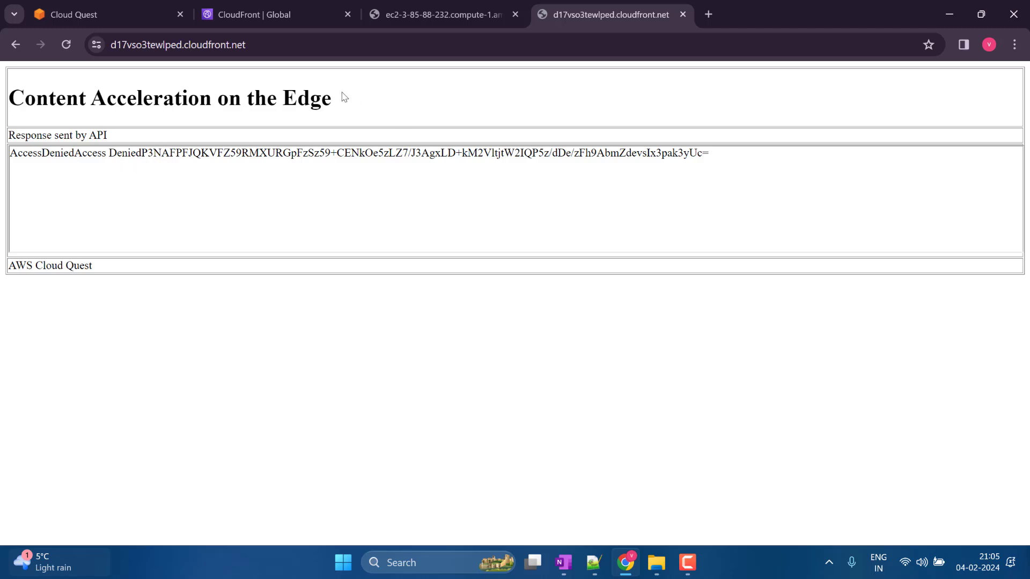
- Open the /api path on the distribution domain d17vso3tewlped.cloudfront.net
click(313, 43)
click(299, 46)
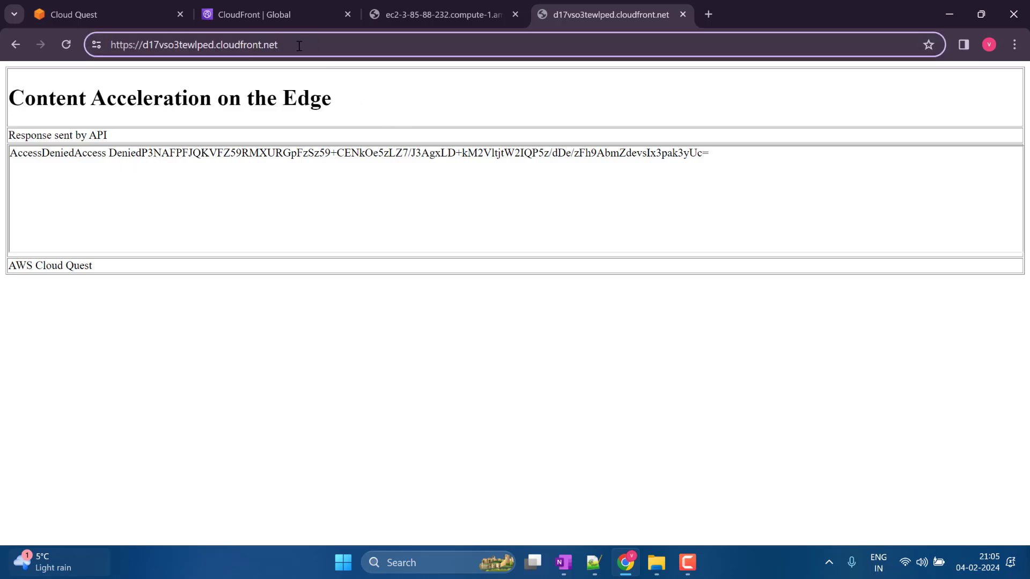
text(/api)
key(Return)
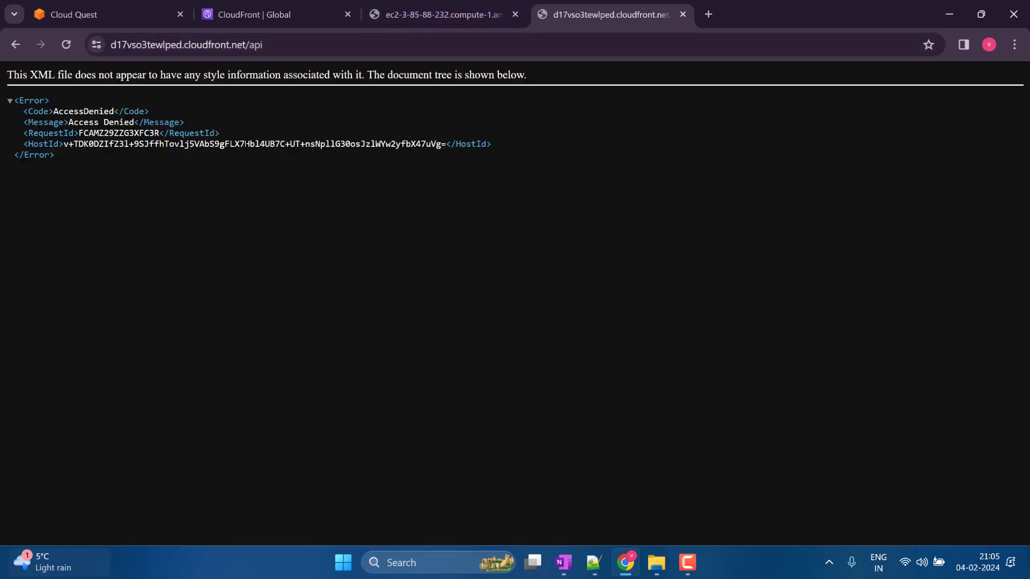
- Return to the CloudFront console and check the distribution's deployment status in full screen
click(384, 8)
click(278, 7)
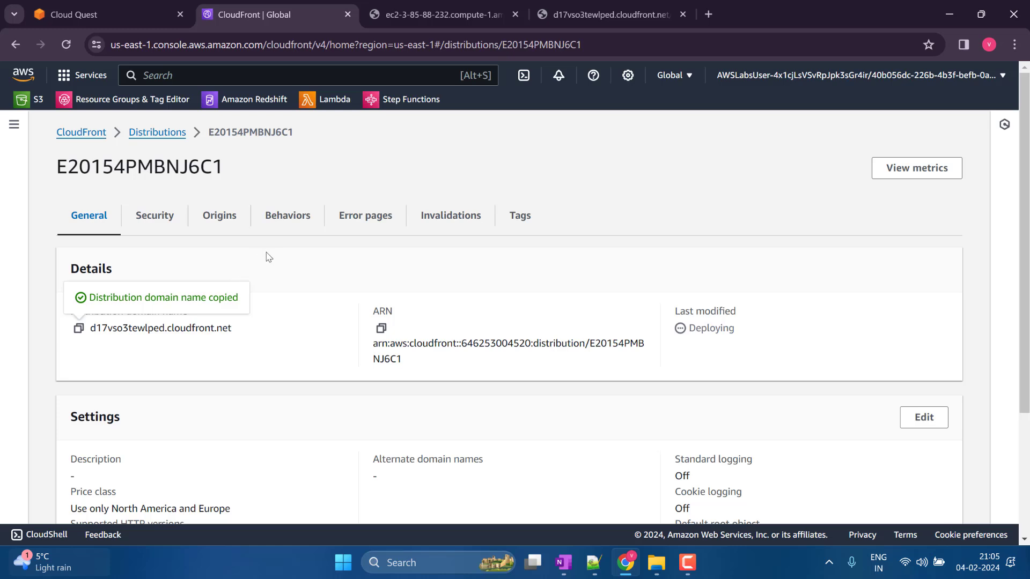
key(F11)
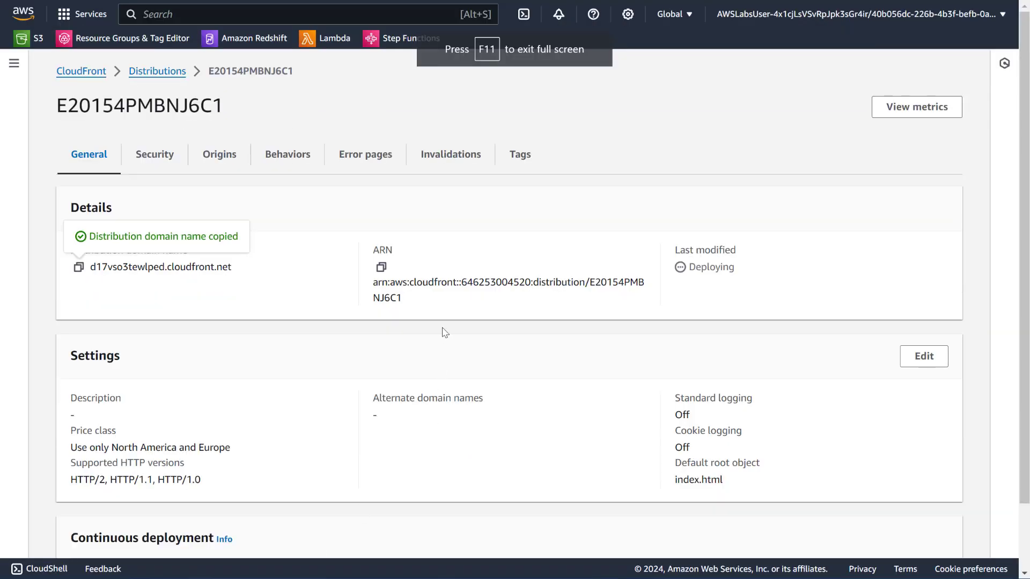
double_click(700, 268)
- Reload the distribution's /api page and refresh the CloudFront distribution details to recheck the deployment status
key(ctrl+Tab)
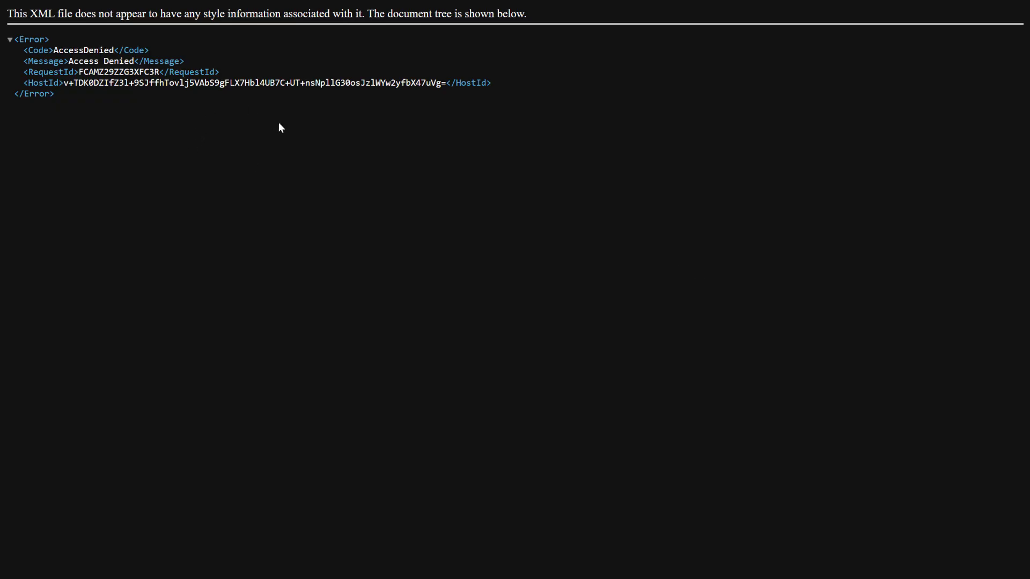
key(F5)
key(ctrl+Tab)
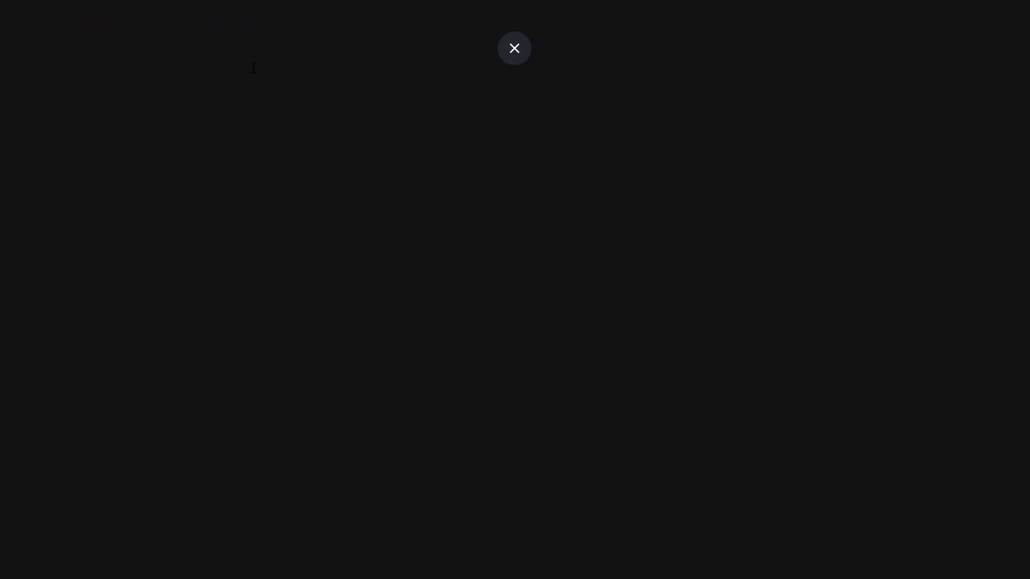
key(ctrl+Tab)
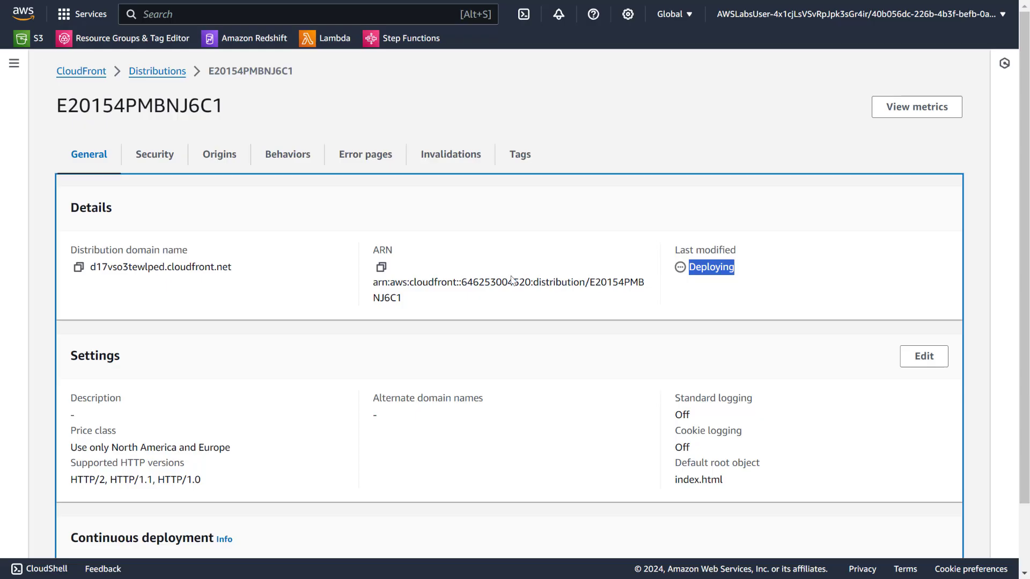
key(F5)
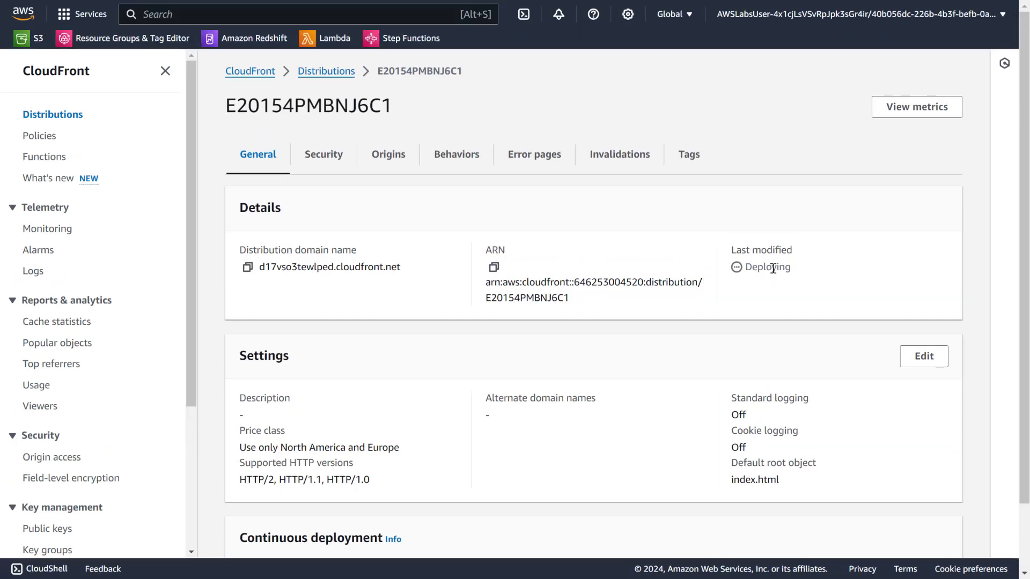
key(F5)
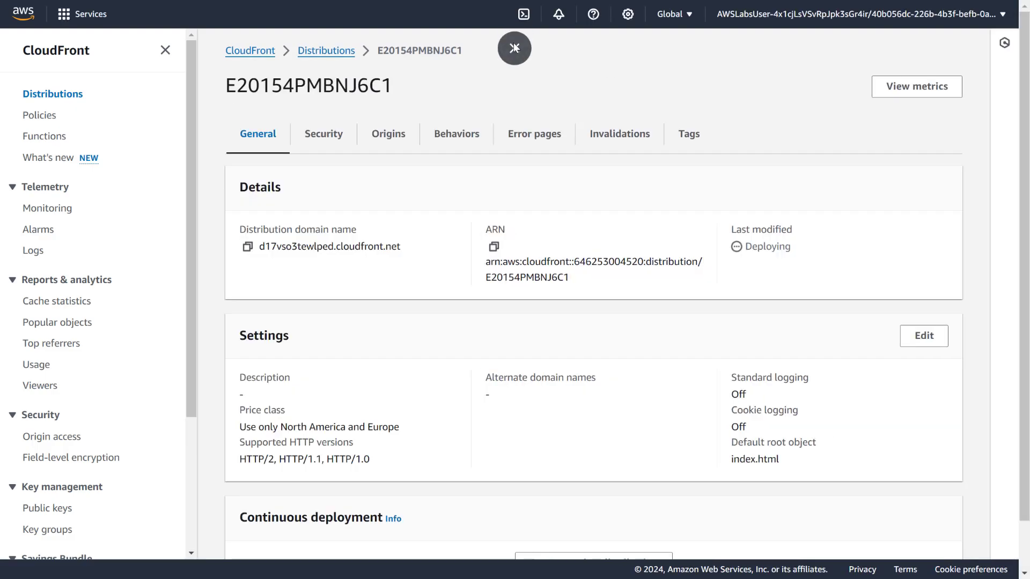
- Leave full screen and reload the distribution's /api page several times to compare its responses
click(515, 45)
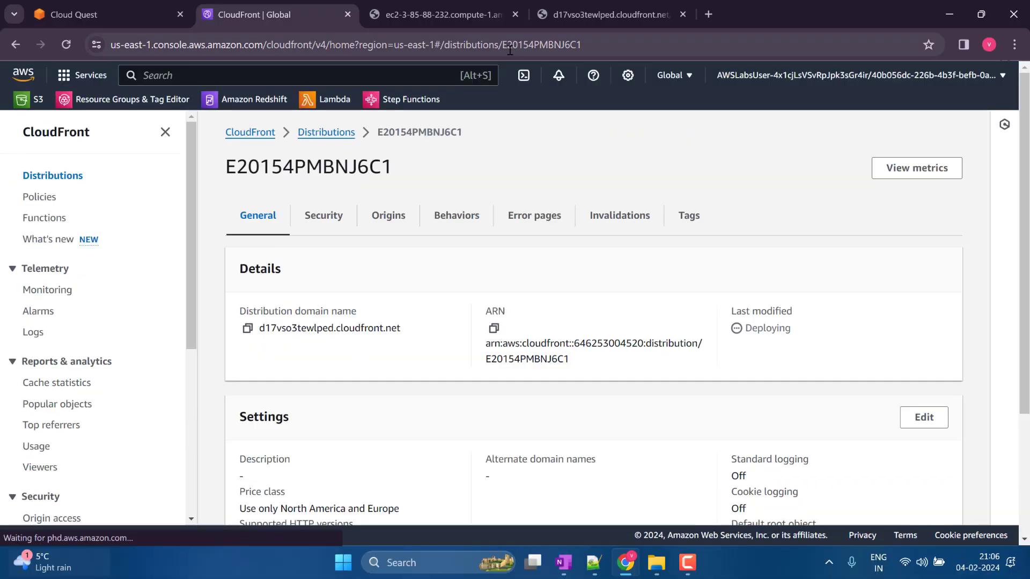
click(643, 8)
click(236, 49)
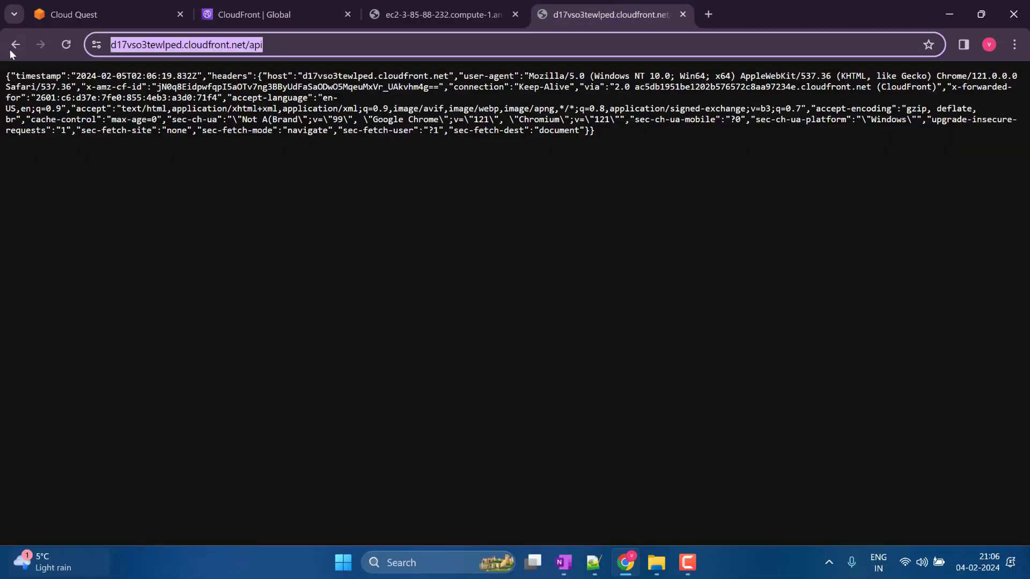
click(66, 45)
click(67, 45)
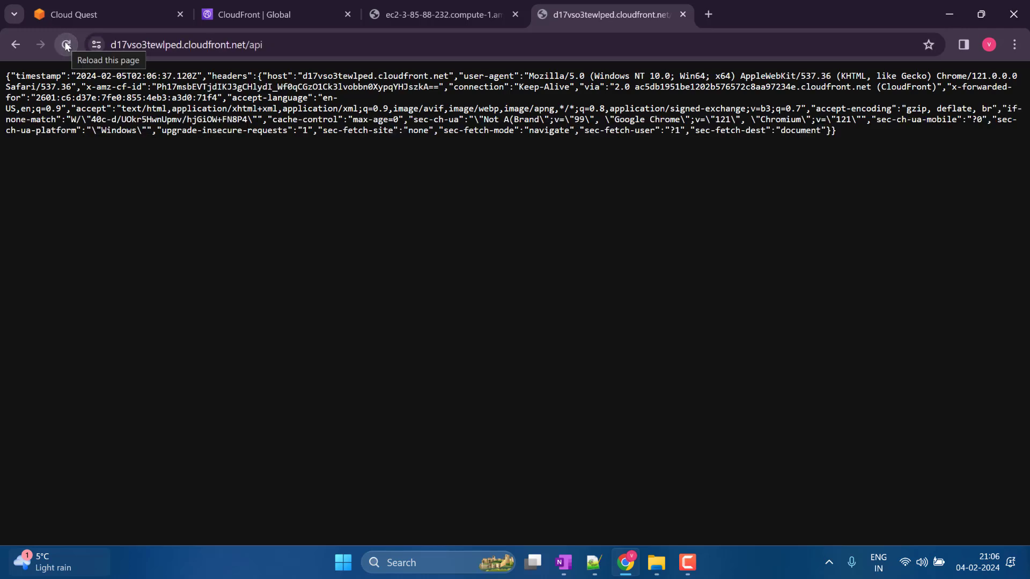
click(66, 45)
double_click(157, 118)
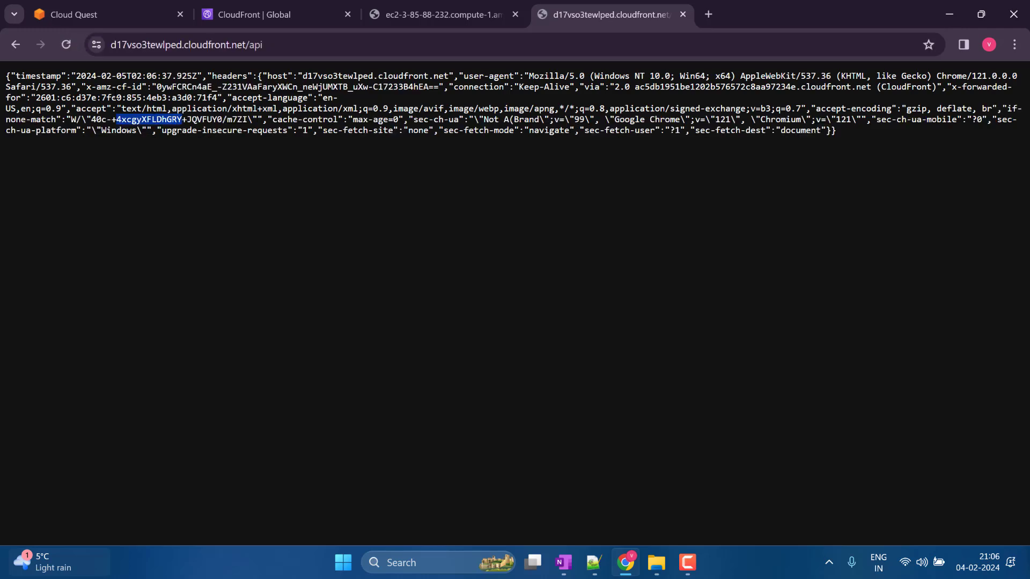
click(62, 47)
- Refresh the distribution details in the CloudFront console and check the last modified value
click(436, 6)
click(276, 5)
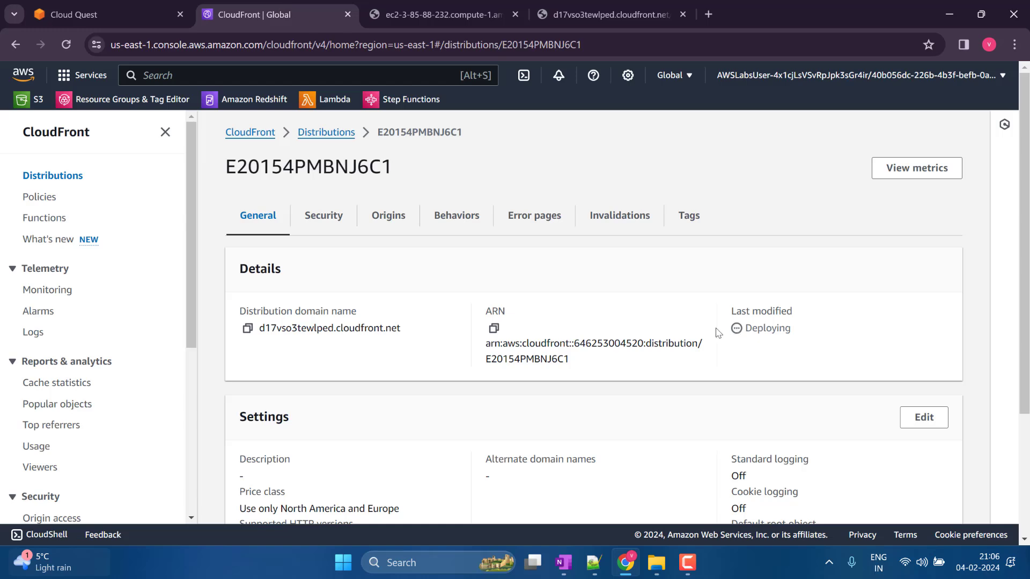
key(F5)
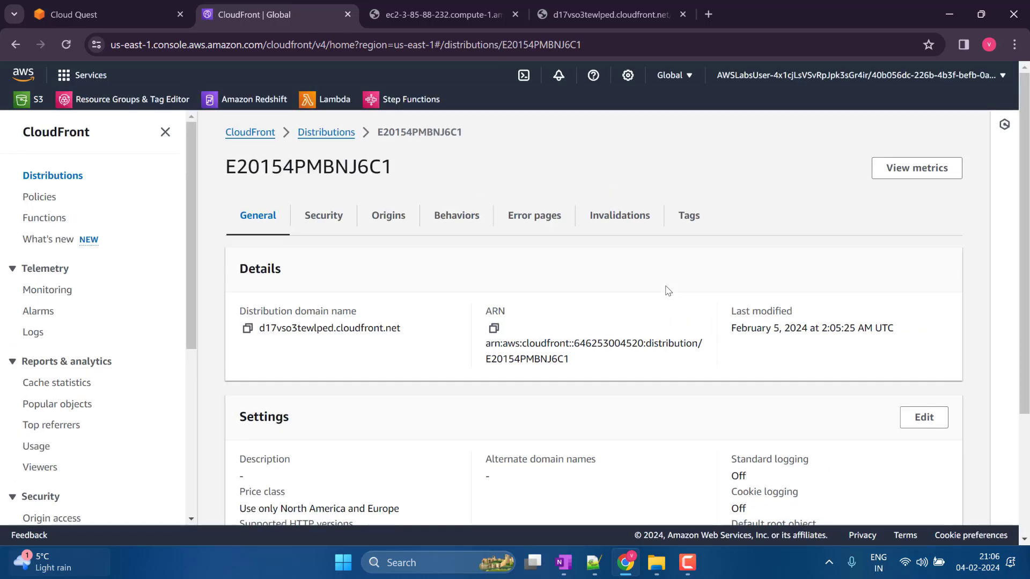
triple_click(759, 332)
- Examine the response headers on the distribution's /api page and view its page source
click(580, 6)
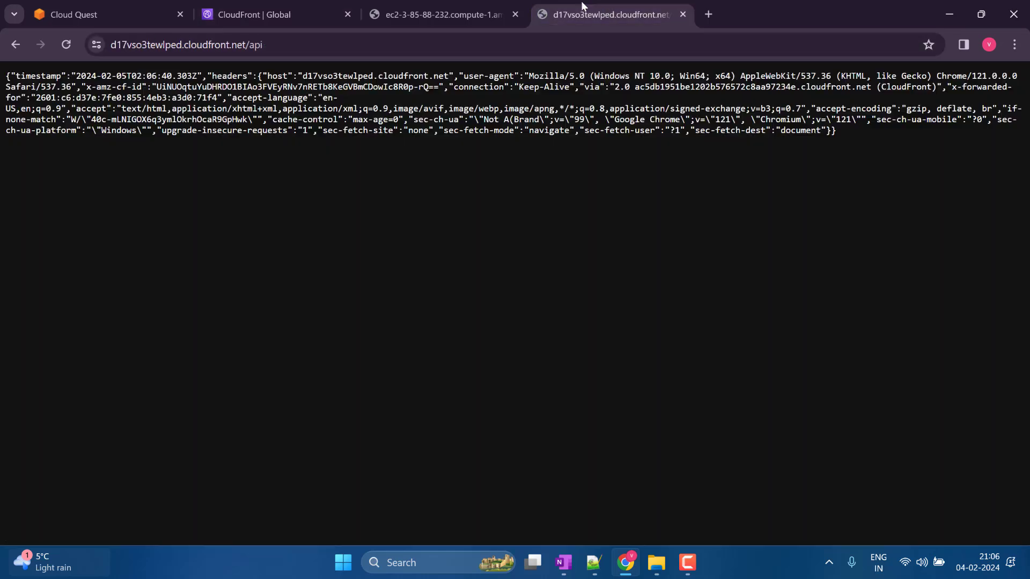
drag(184, 98, 394, 131)
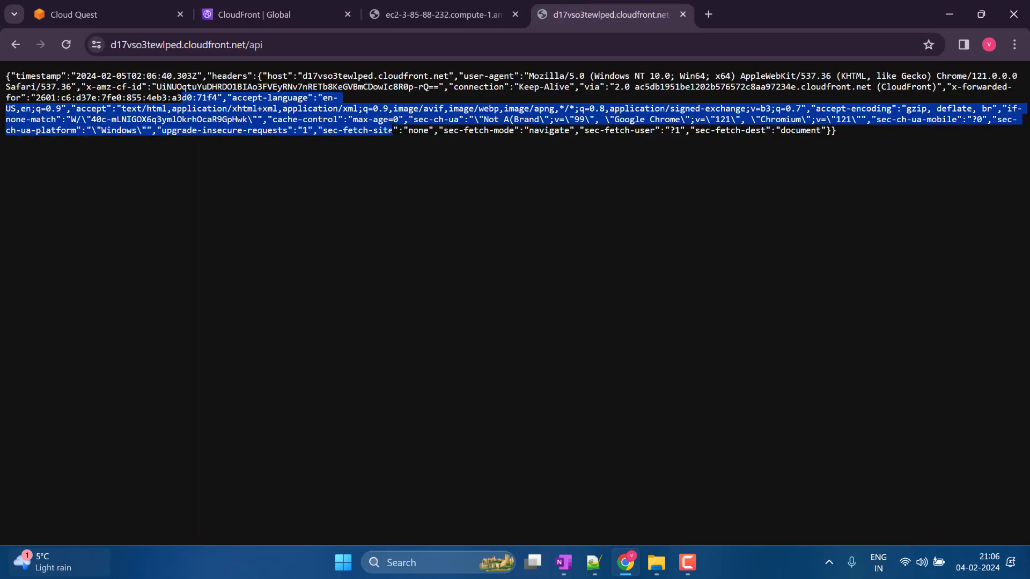
click(334, 185)
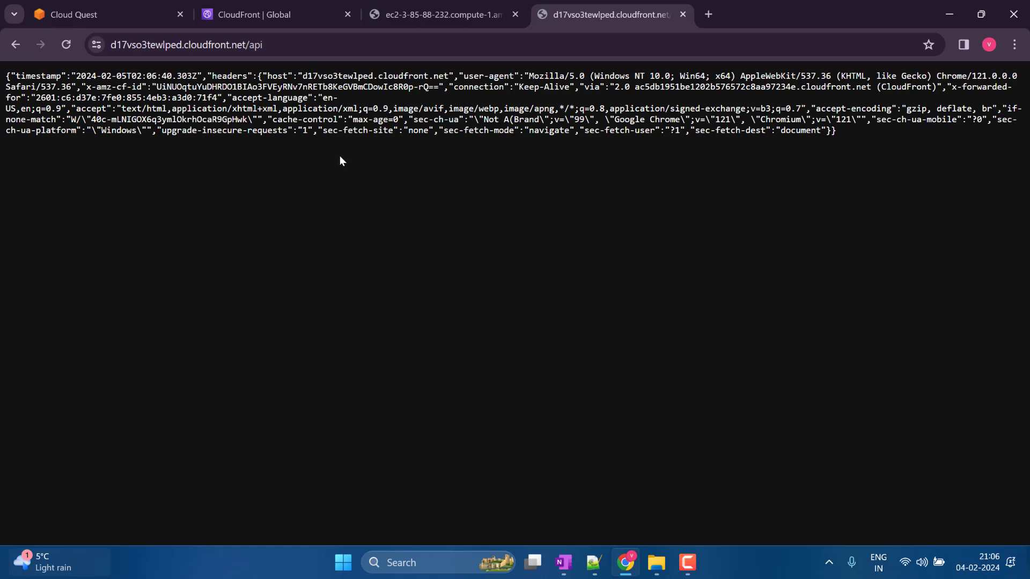
right_click(393, 212)
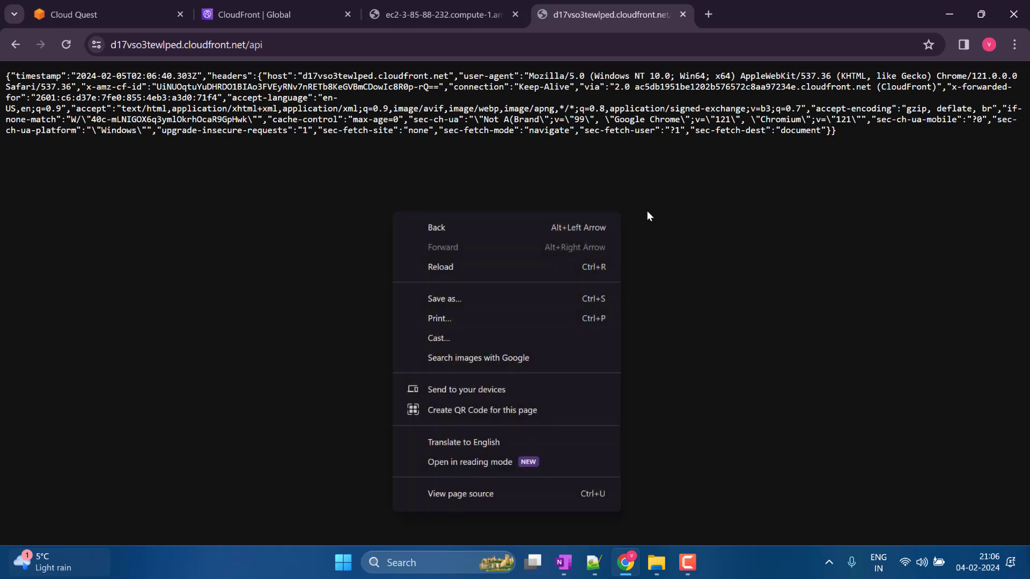
click(482, 493)
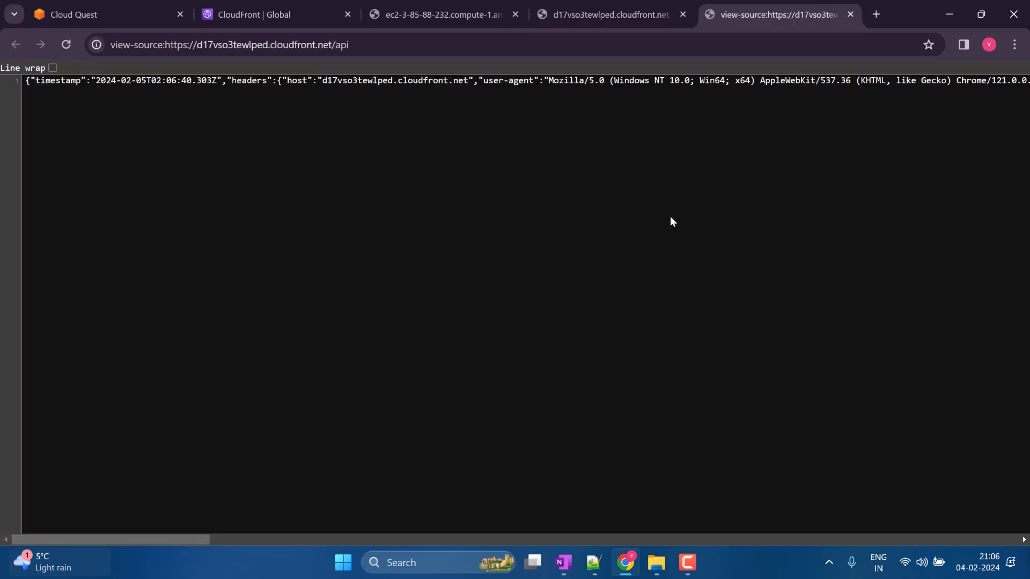
click(659, 15)
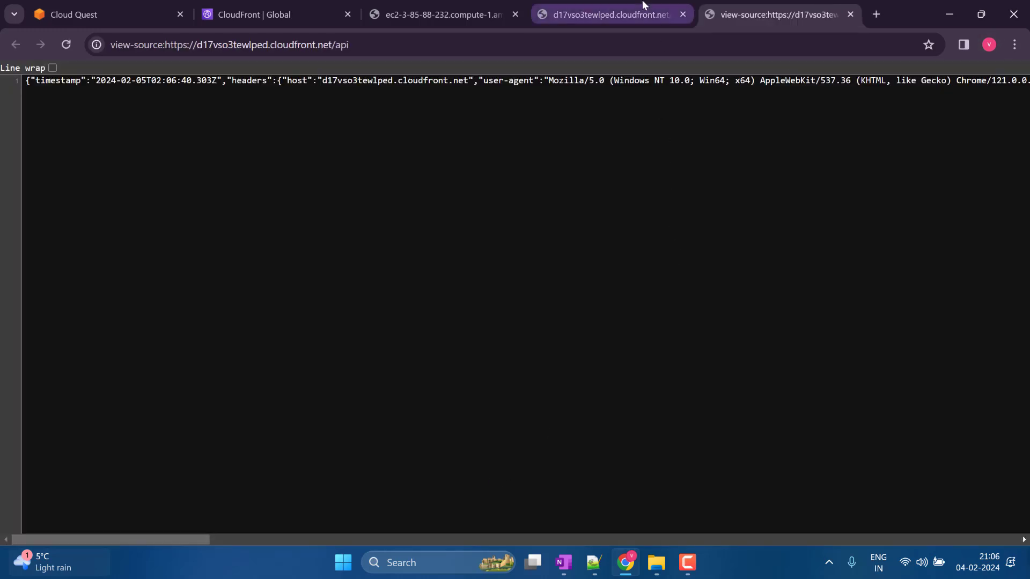
- Close the page source and open the browser developer tools on the distribution's /api page with network recording shown in a wider pane
click(849, 16)
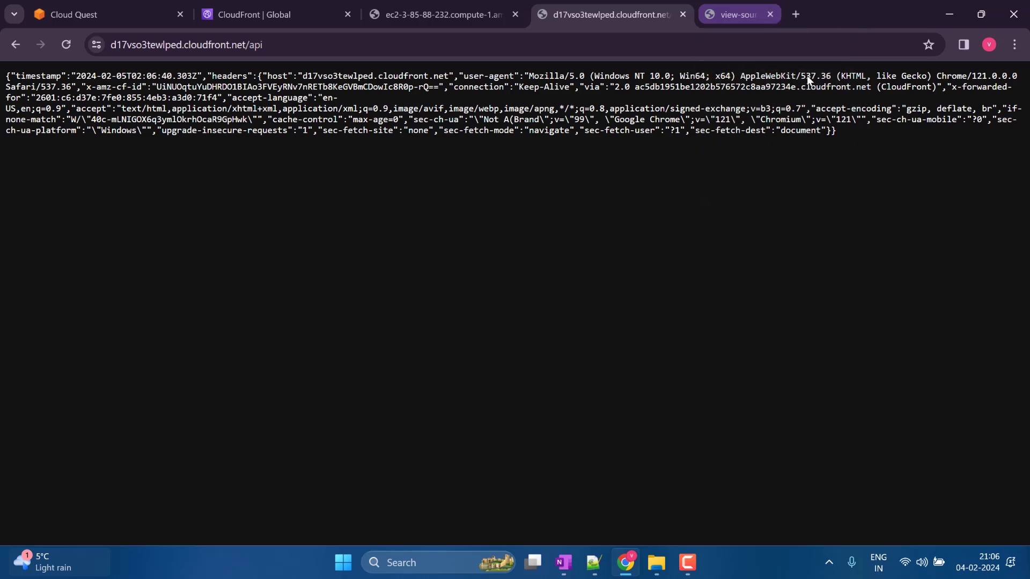
right_click(752, 166)
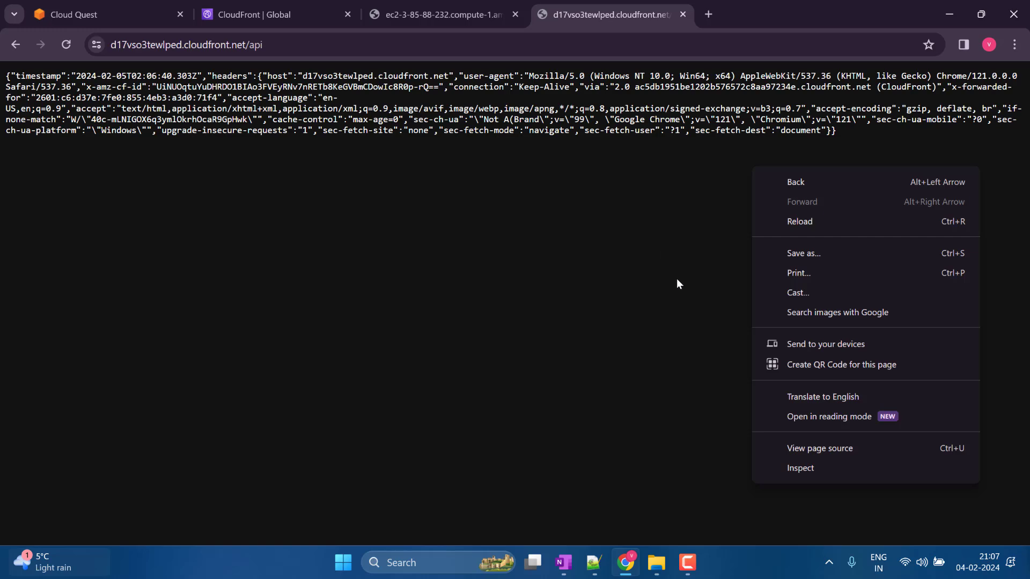
click(816, 468)
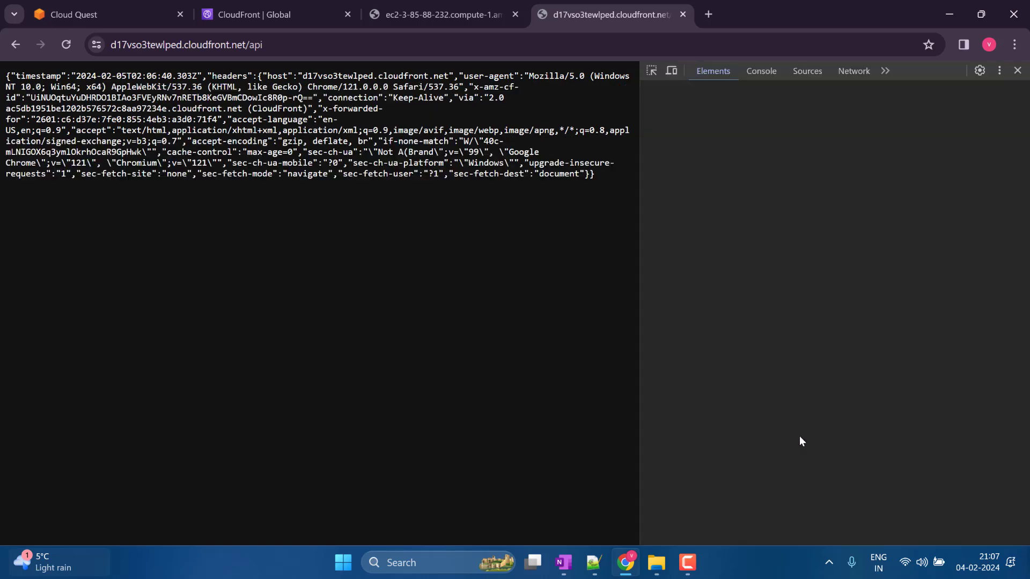
click(855, 71)
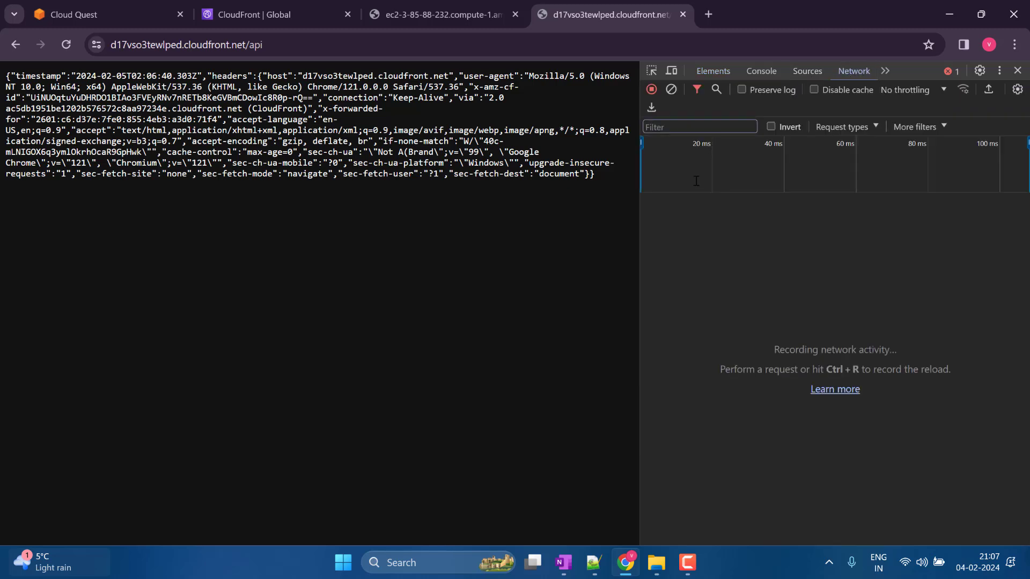
drag(639, 154, 612, 171)
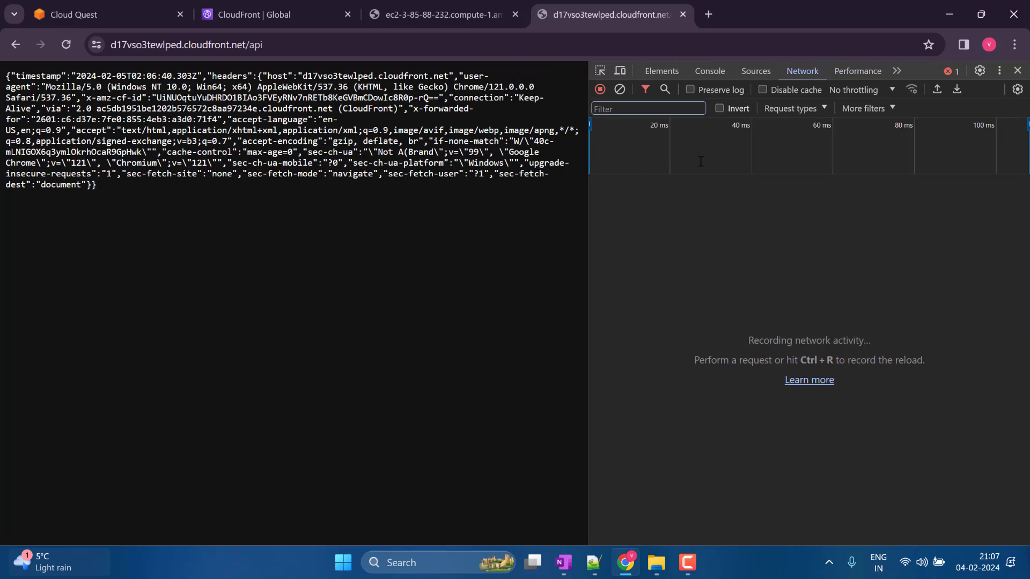
- Examine the api file among the page's loaded sources, reading its host, user-agent and x-amz-cf-id header entries
click(754, 75)
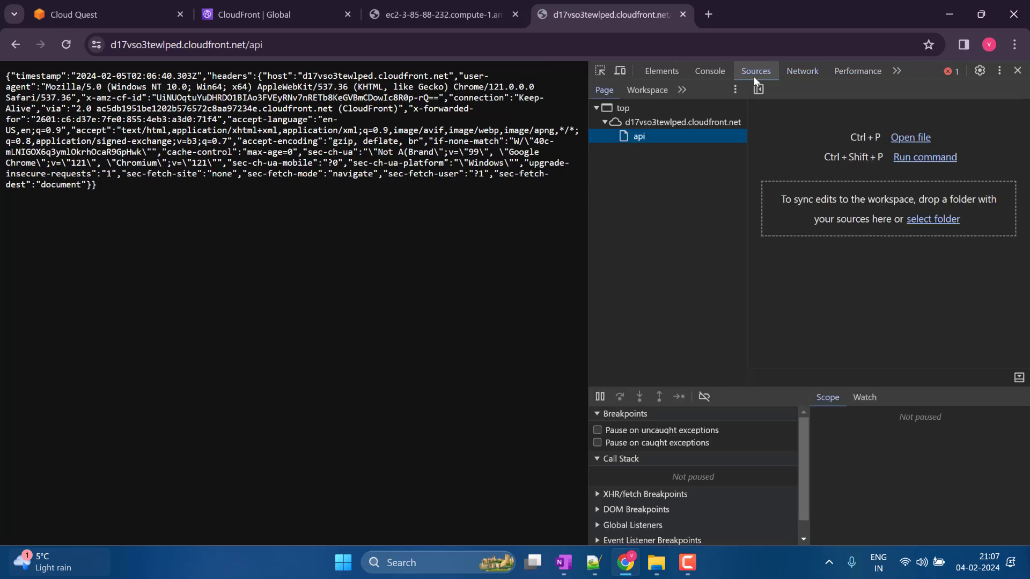
click(680, 120)
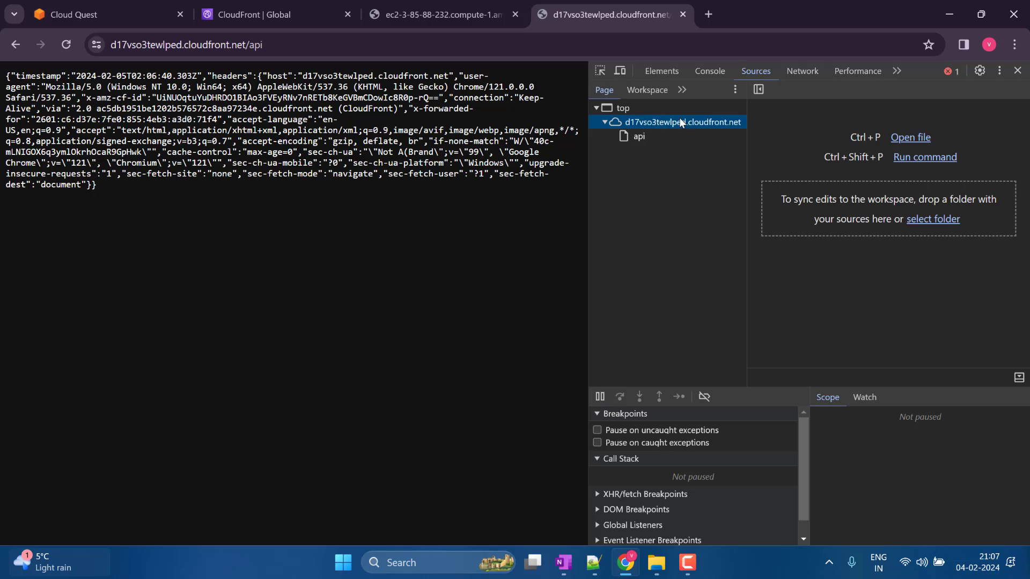
click(651, 138)
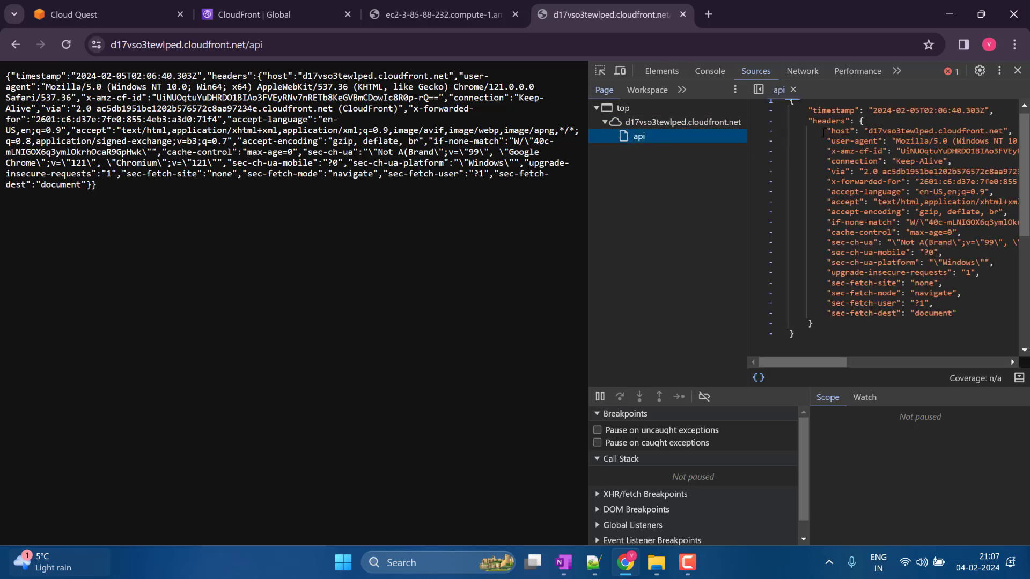
drag(823, 133, 975, 194)
click(898, 233)
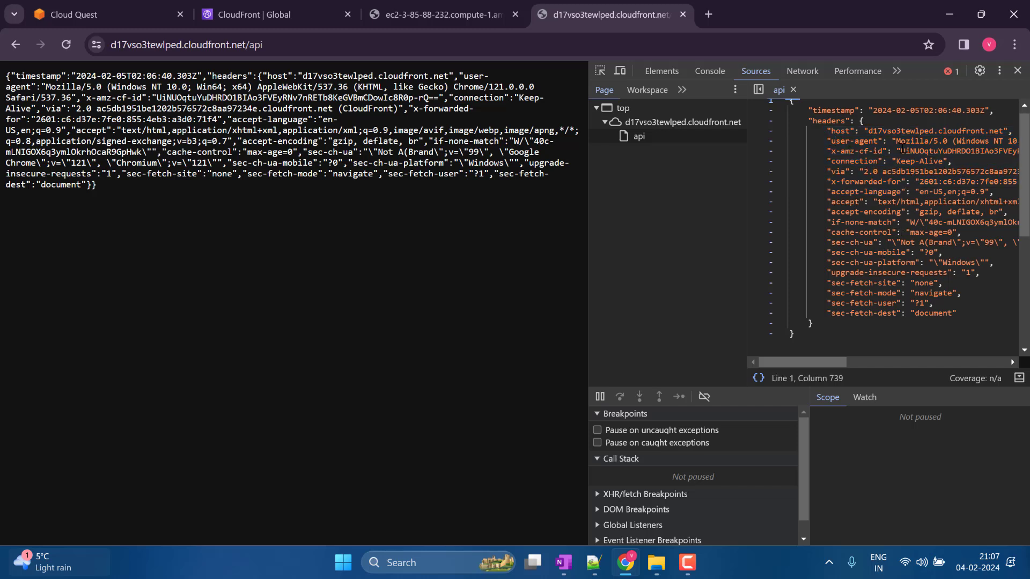
drag(840, 142, 896, 151)
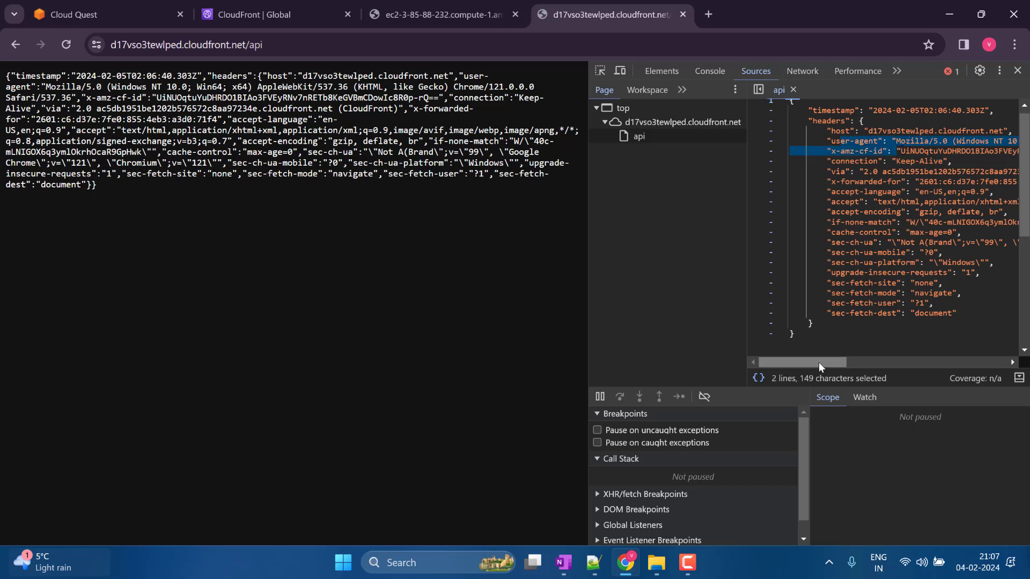
mouse_move(813, 363)
mouse_down()
mouse_move(843, 362)
mouse_move(814, 362)
mouse_up()
click(718, 123)
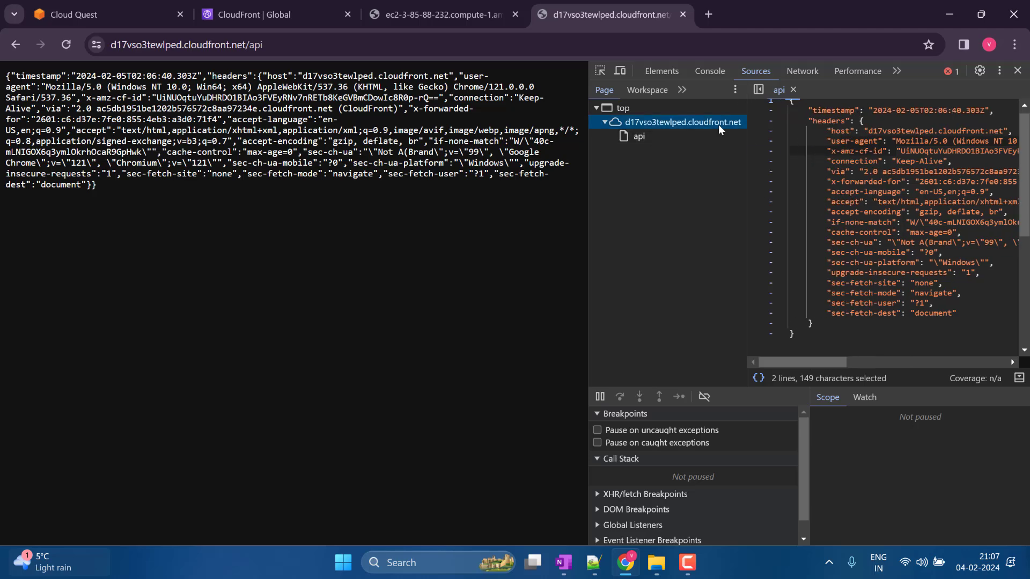
scroll(818, 157, up, 1)
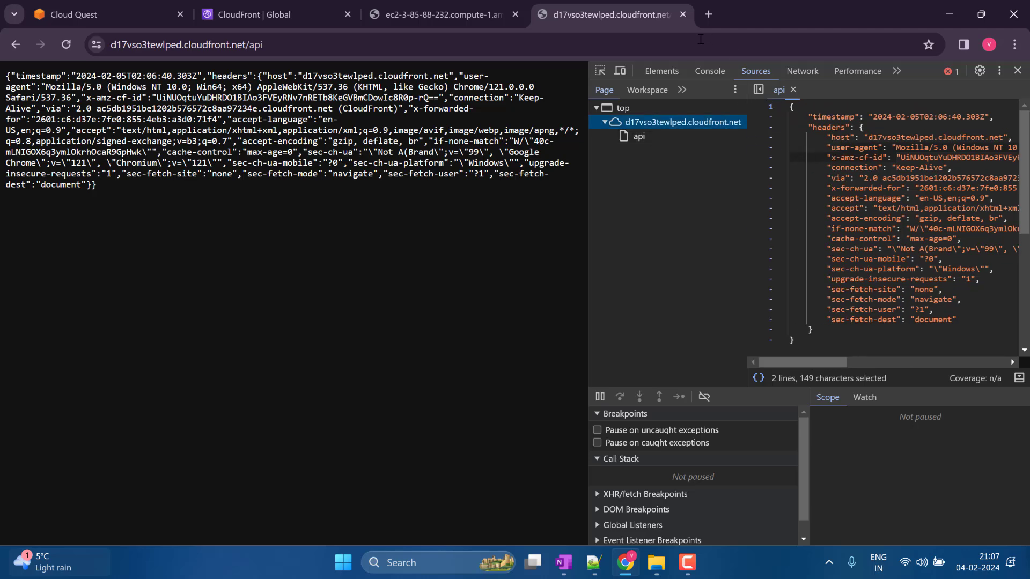
- Advance the lab instructions to Step 29 and compare its developer tools example with the distribution's /api page
click(130, 6)
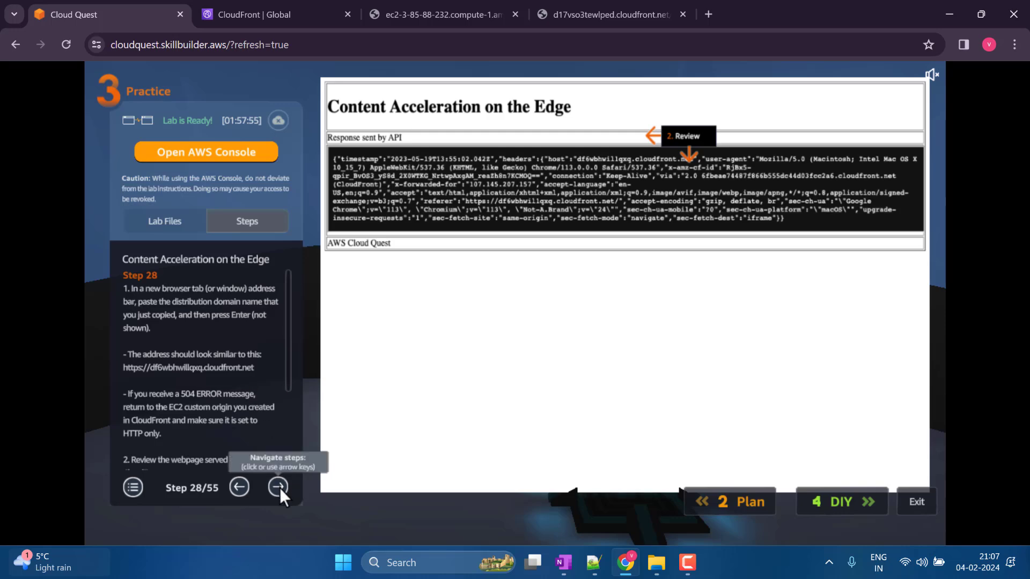
click(277, 486)
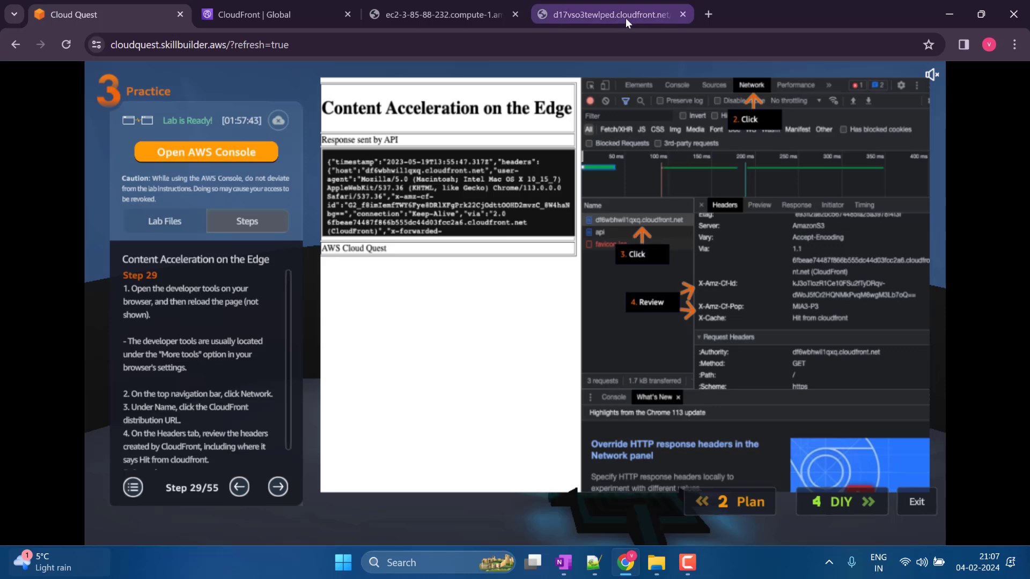
click(585, 6)
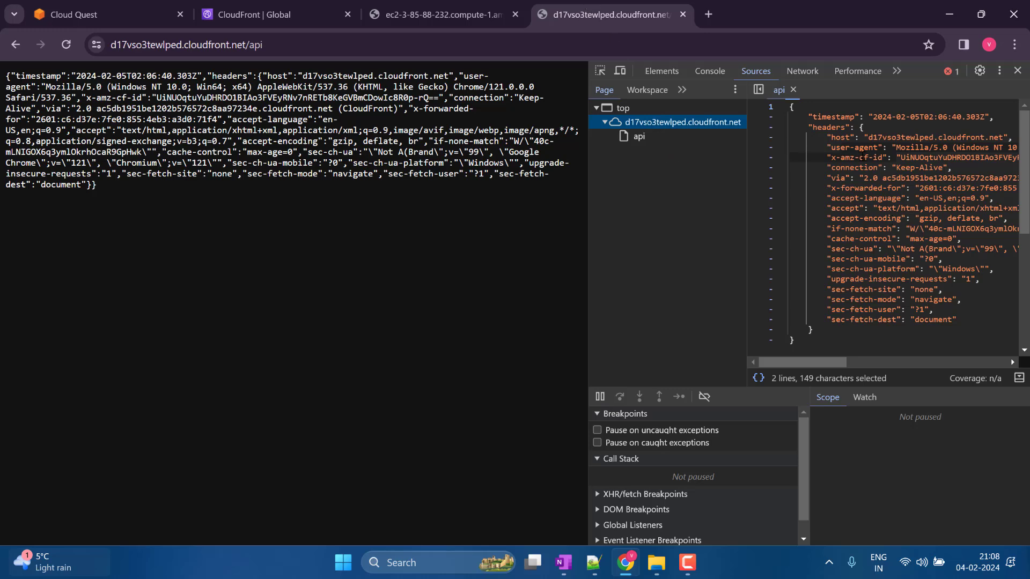
click(128, 6)
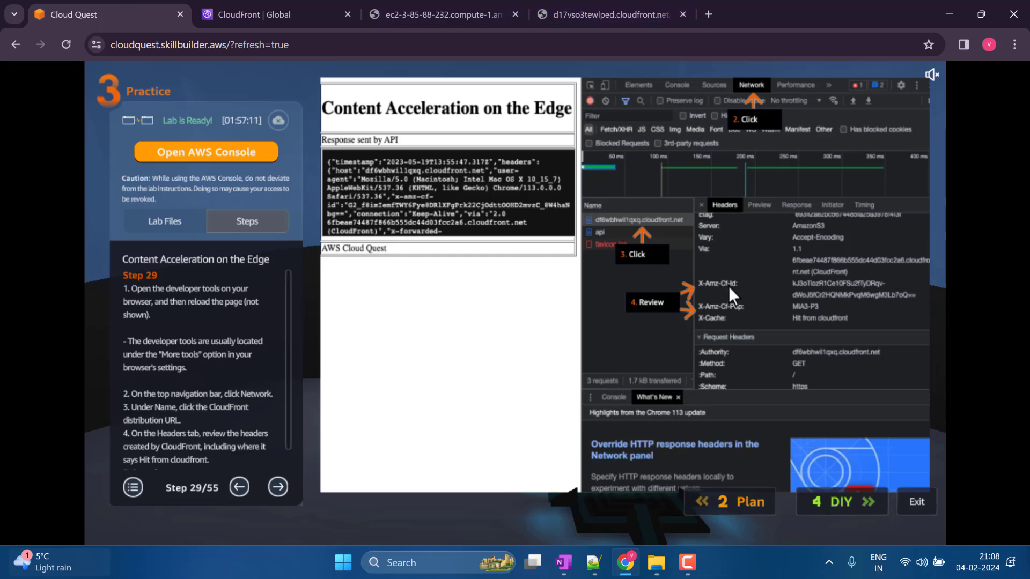
click(616, 2)
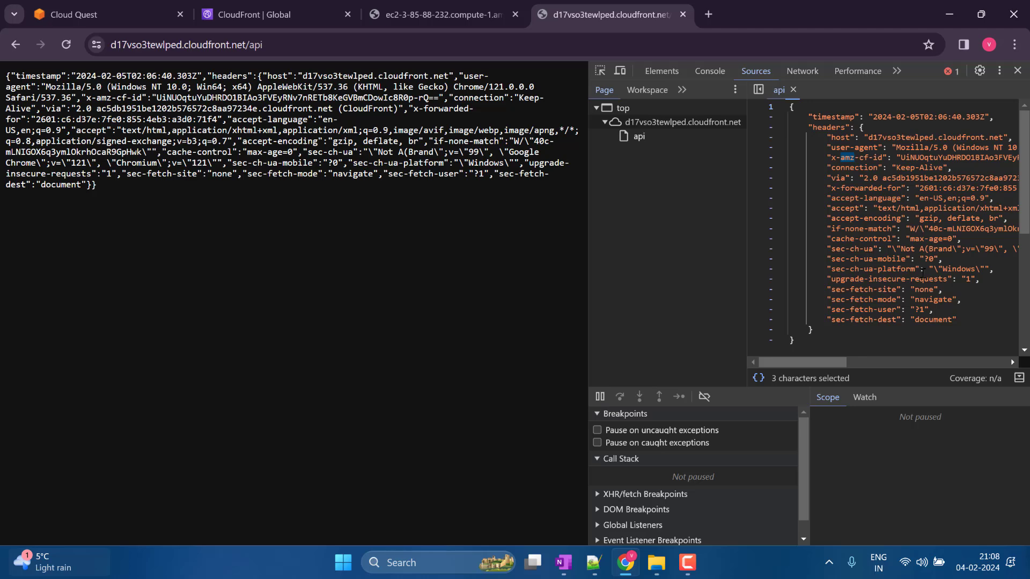
- Look through the /api page's source, network activity and console output for the CloudFront response headers
scroll(890, 248, down, 3)
scroll(894, 250, up, 3)
click(804, 72)
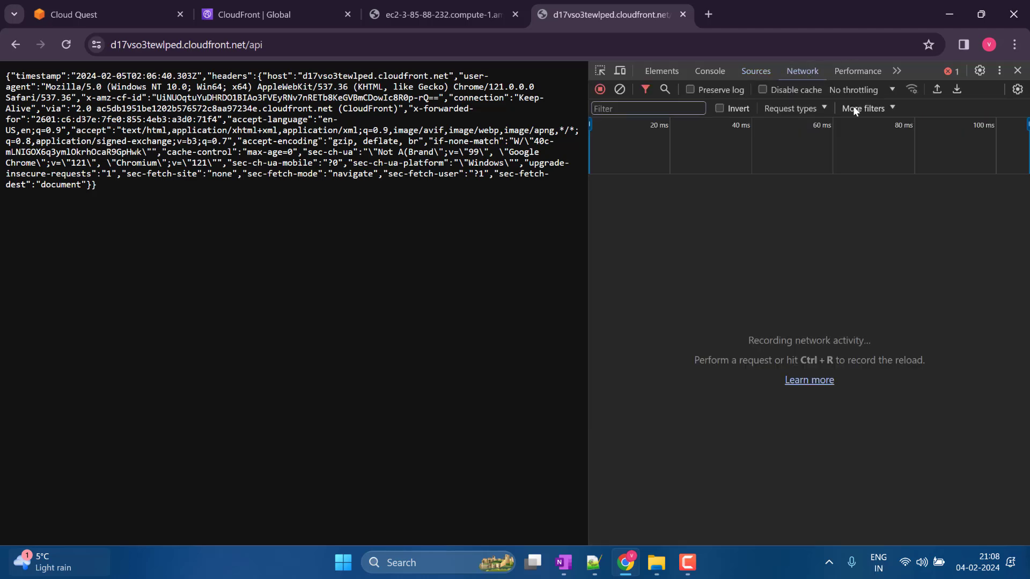
click(600, 94)
click(600, 91)
click(847, 71)
click(801, 71)
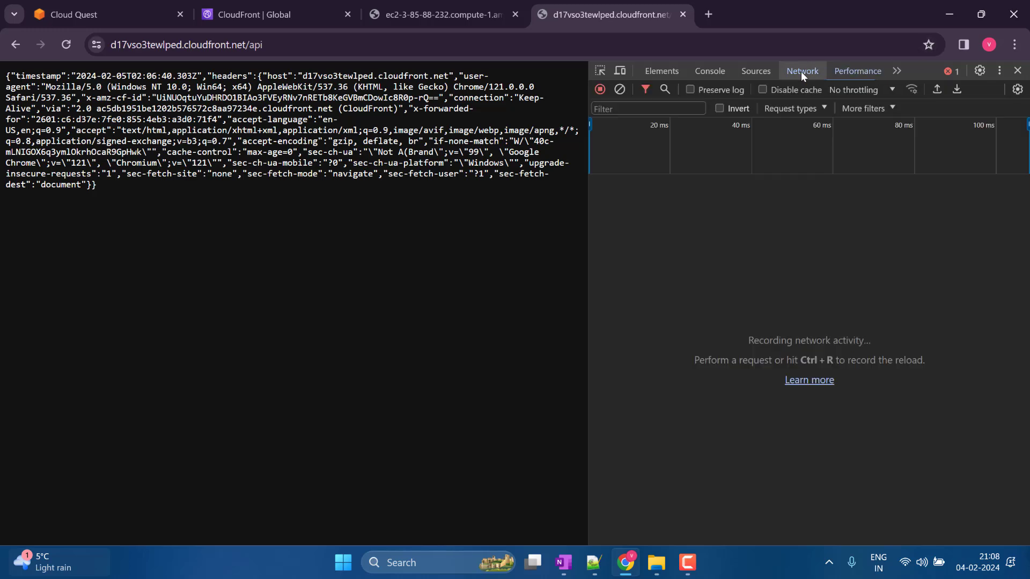
click(749, 72)
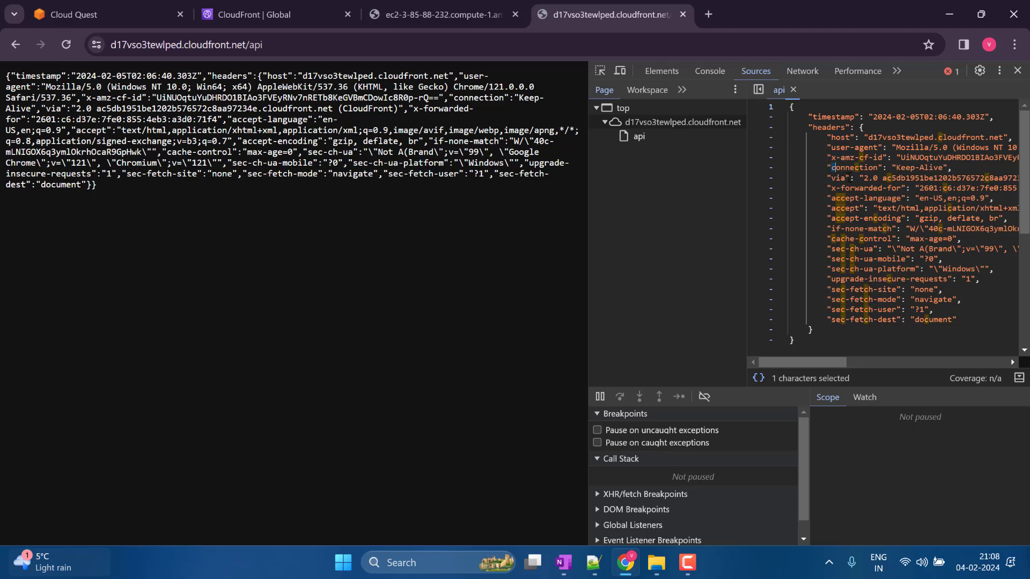
drag(828, 168, 968, 320)
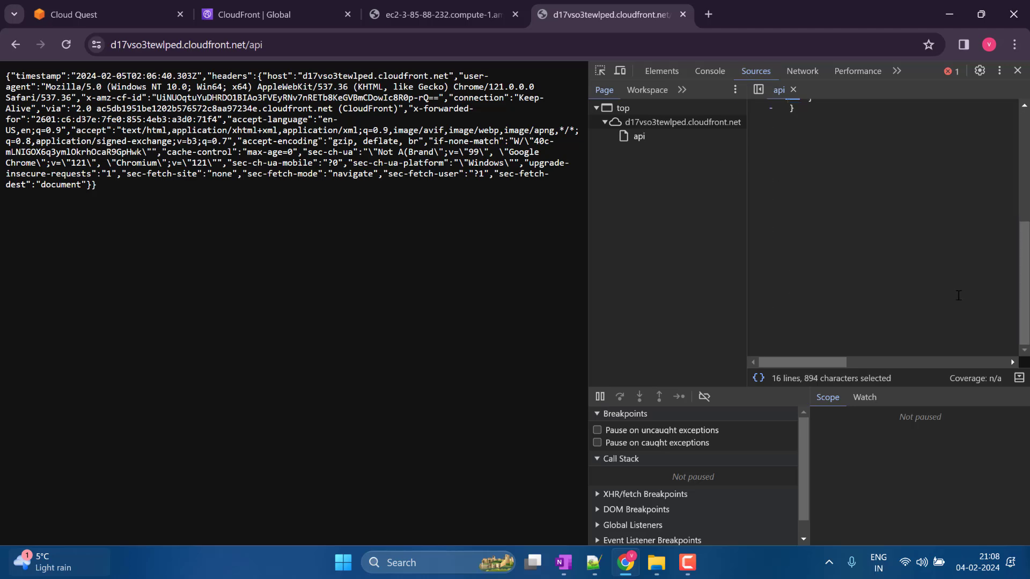
click(710, 71)
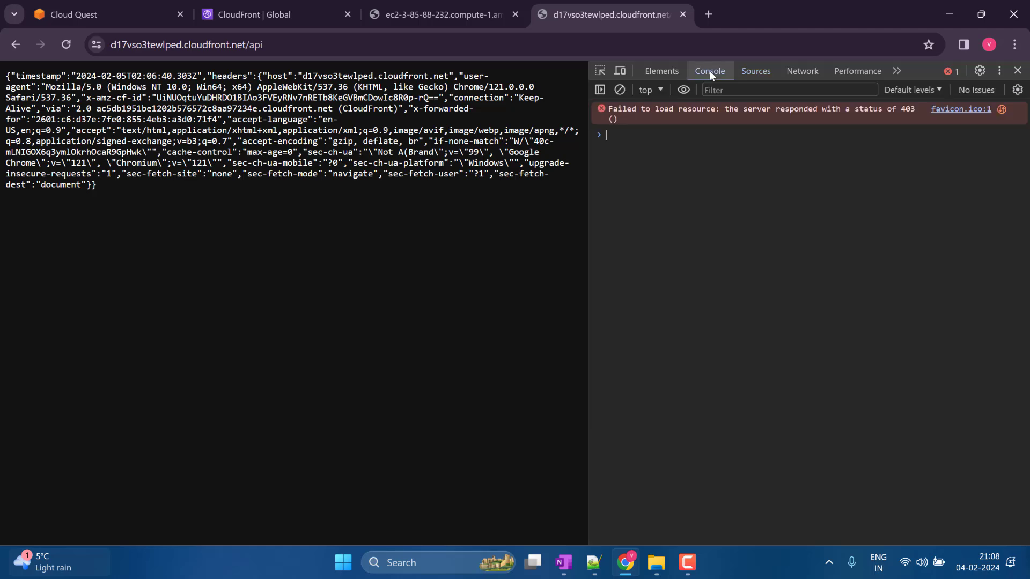
click(775, 69)
- Reload the /api page several times with the developer tools open and inspect the x-amz-cf-id value in its source
click(66, 45)
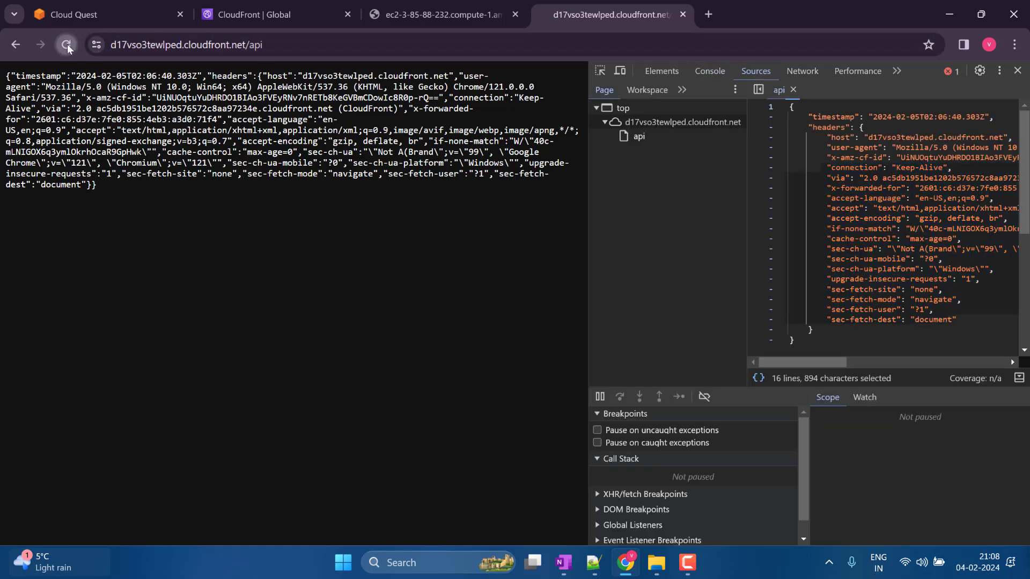
click(66, 45)
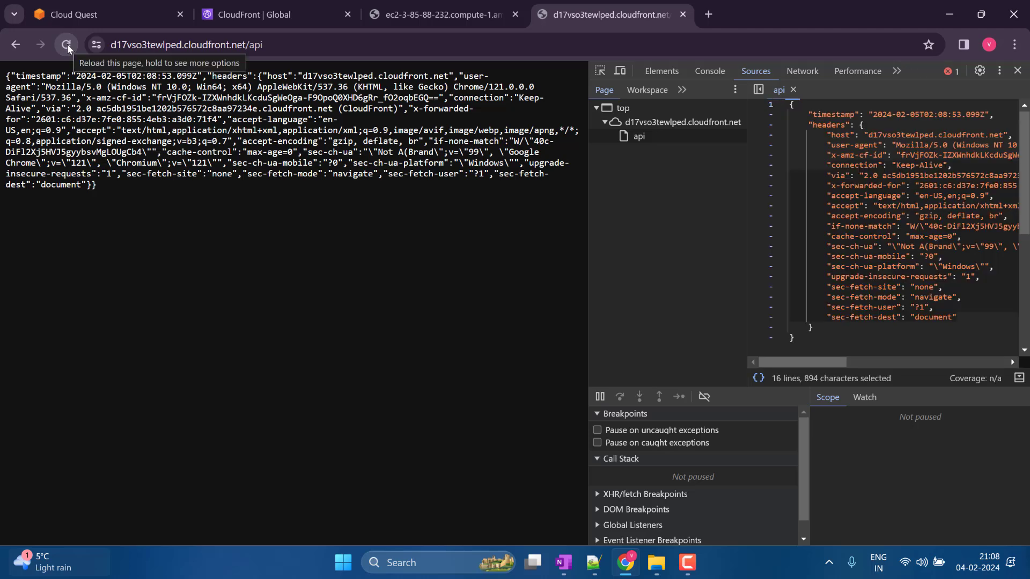
click(67, 45)
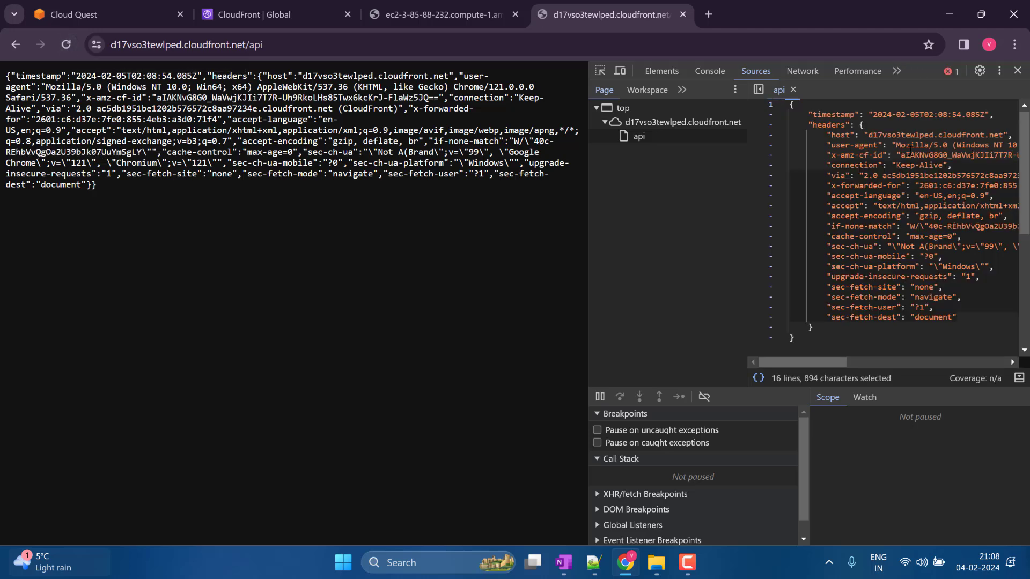
double_click(927, 156)
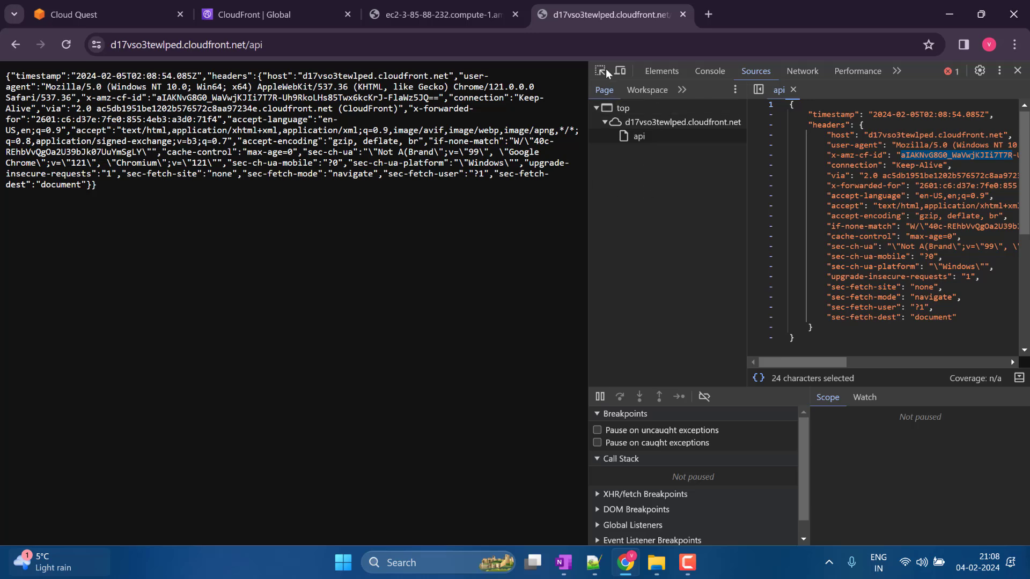
- Open the headers of the recorded api network request and check its X-Cache value
click(808, 72)
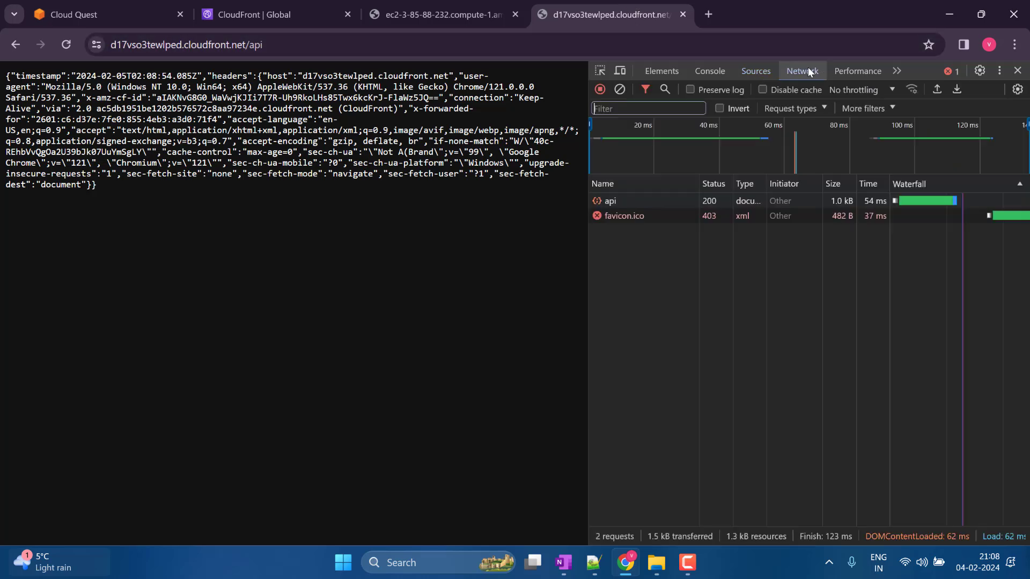
click(632, 202)
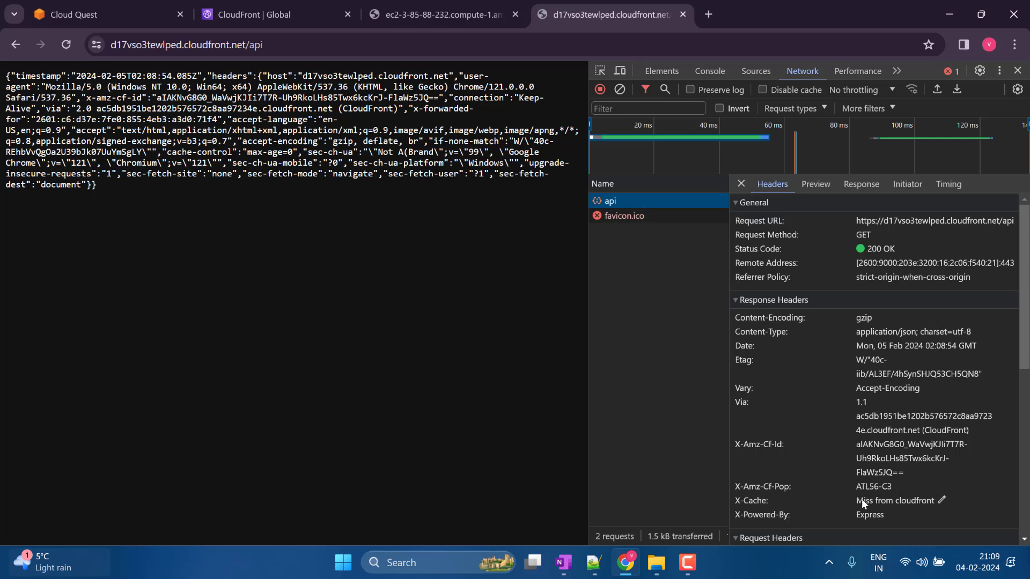
drag(858, 499, 945, 497)
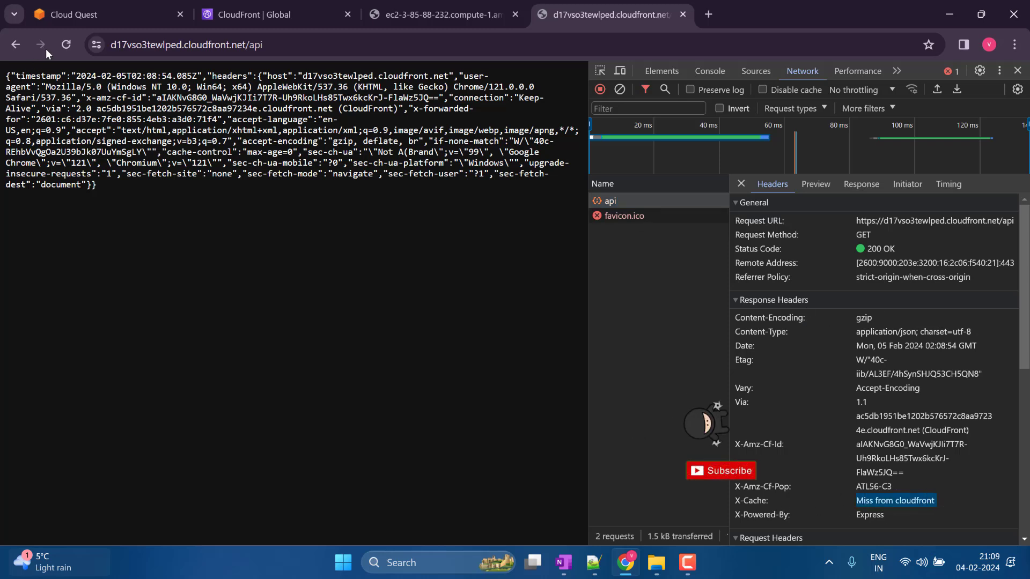
- Reload the /api page and review the new api request's X-Cache value and request headers
click(65, 44)
click(634, 197)
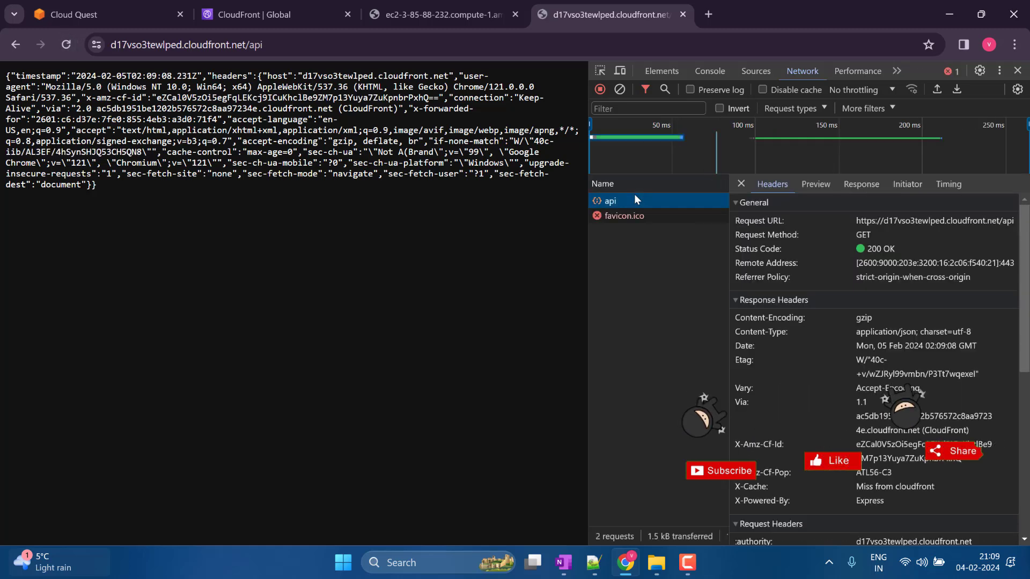
double_click(921, 486)
scroll(893, 464, down, 6)
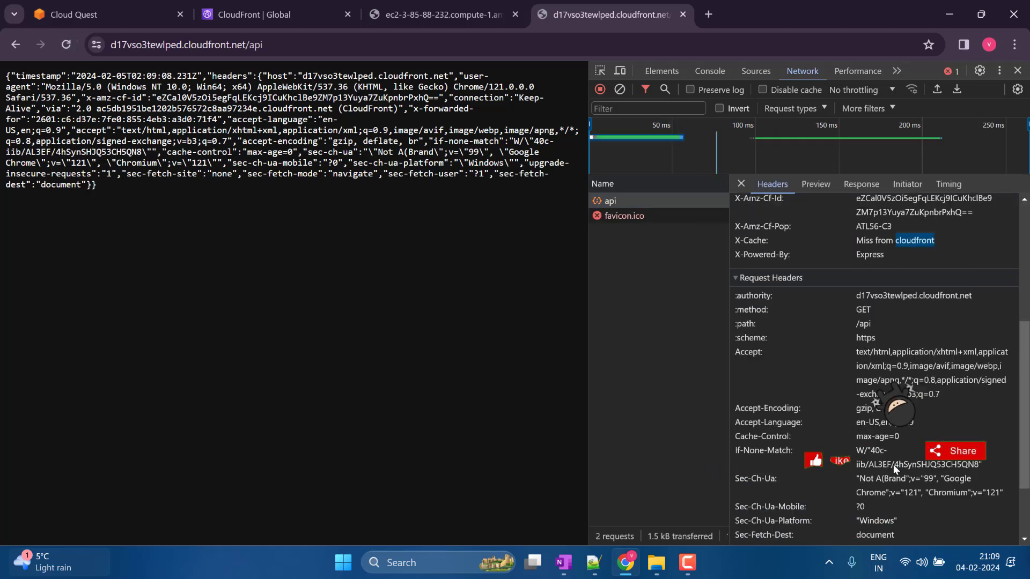
- Create a cache invalidation for the object path / on the open CloudFront distribution
scroll(892, 461, up, 5)
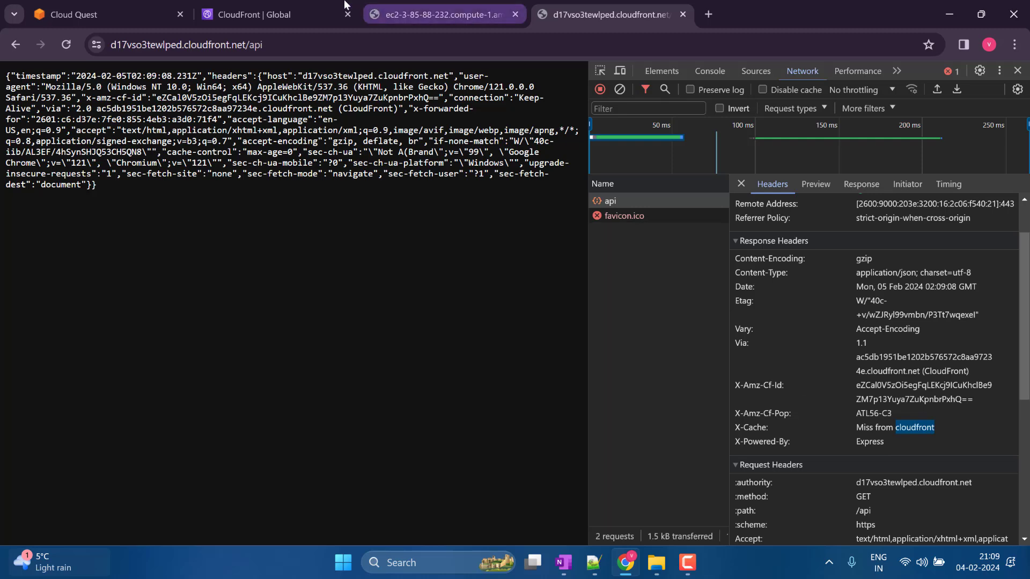
click(110, 5)
click(385, 5)
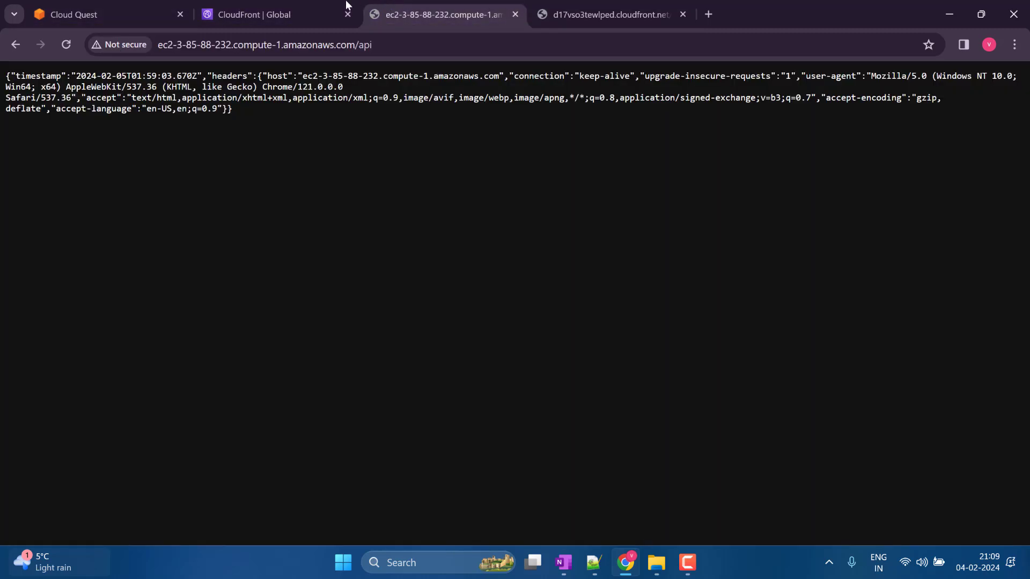
click(308, 7)
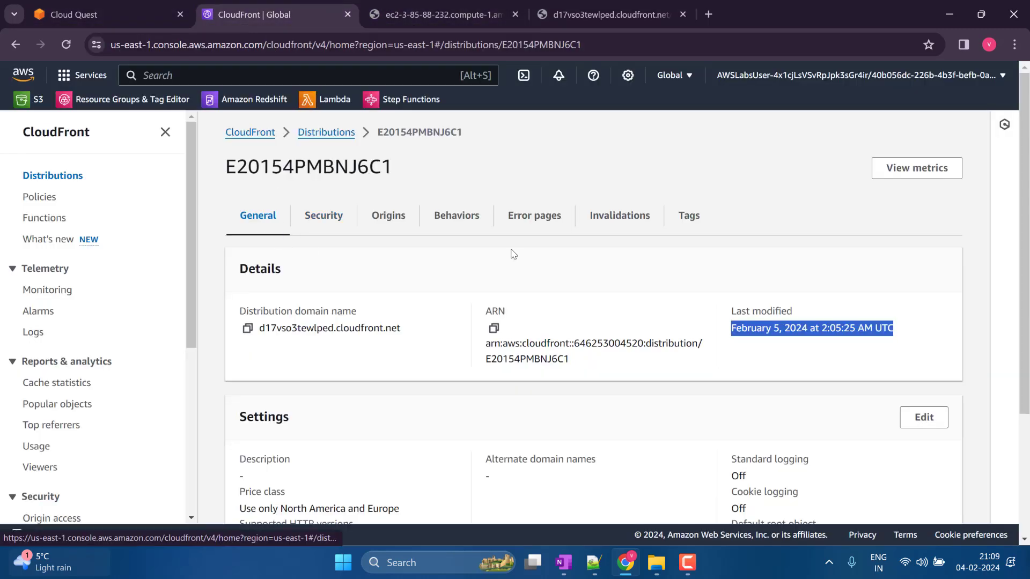
key(alt+Tab)
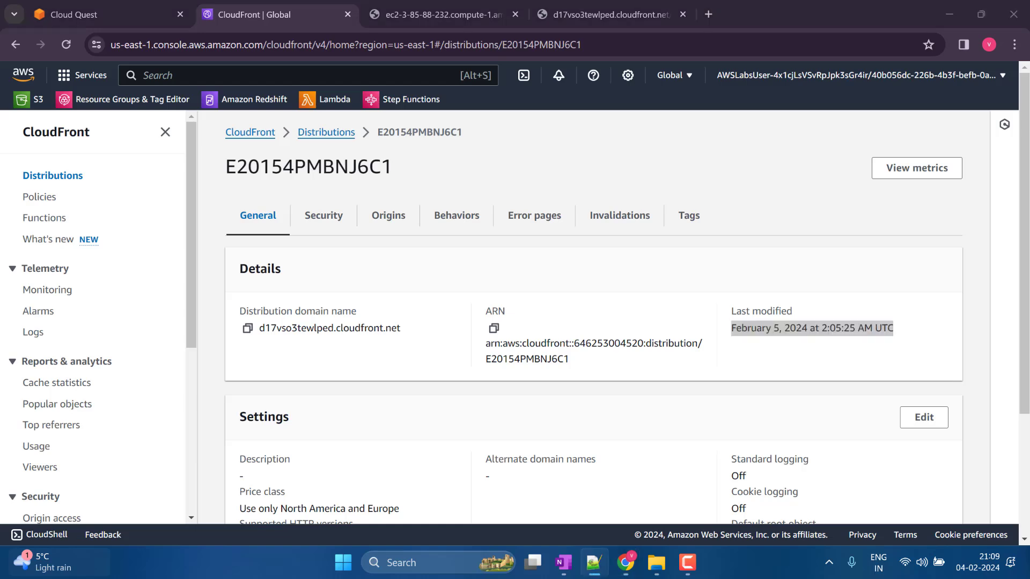
click(600, 220)
click(878, 274)
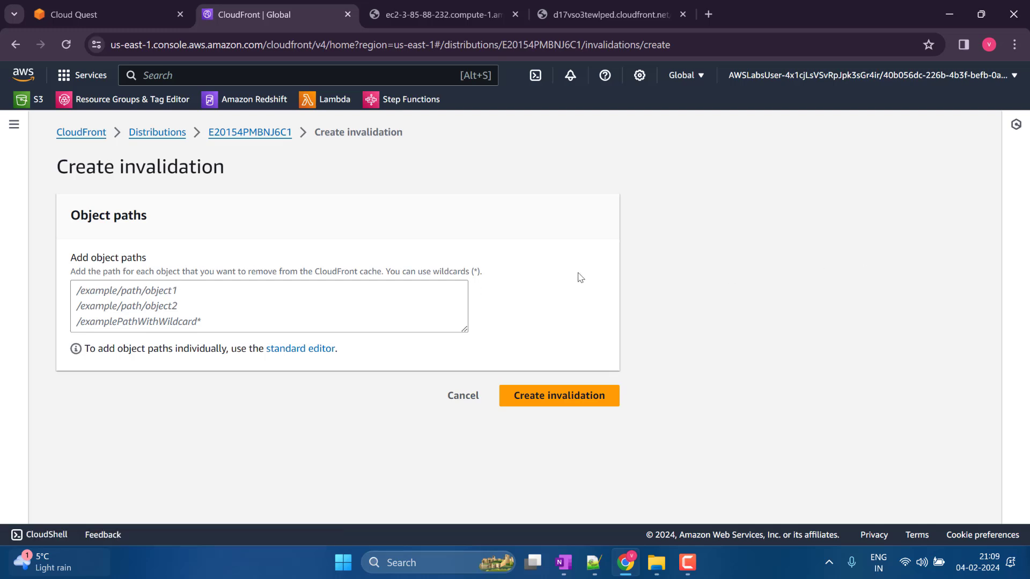
click(302, 301)
text(/)
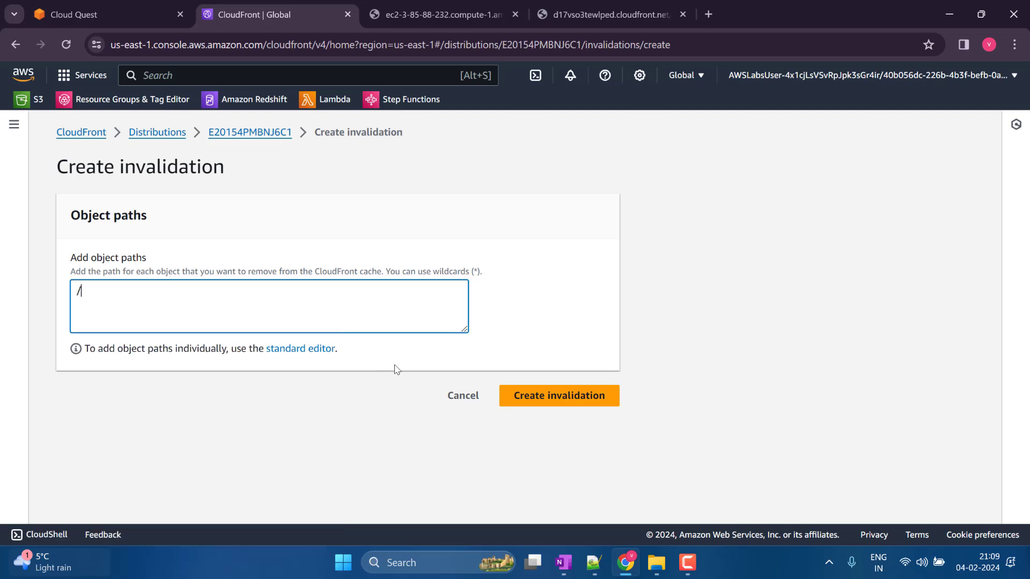
click(560, 396)
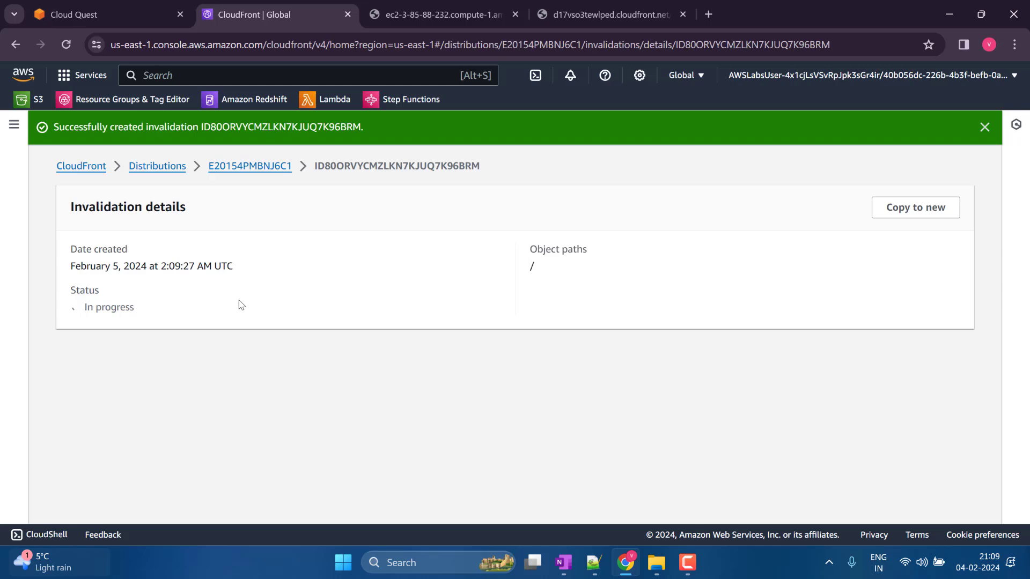
- Dismiss the success notice and reload the invalidation details to check the status
click(606, 15)
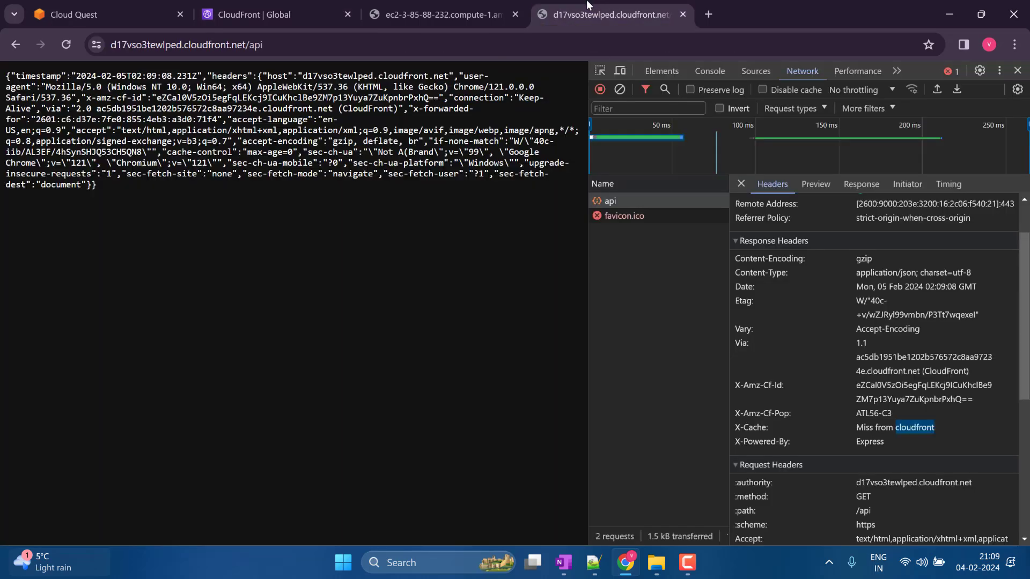
click(283, 6)
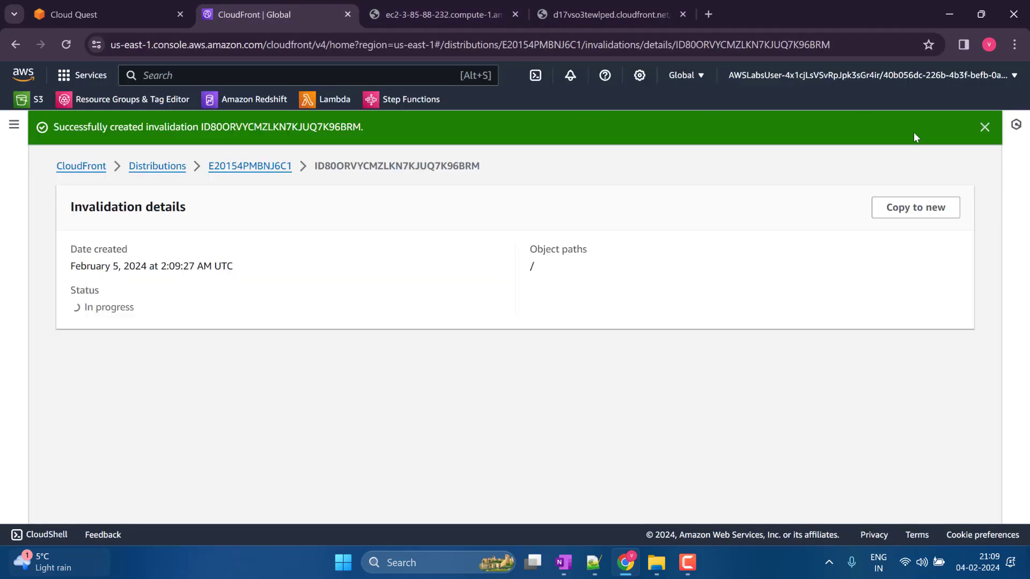
click(985, 127)
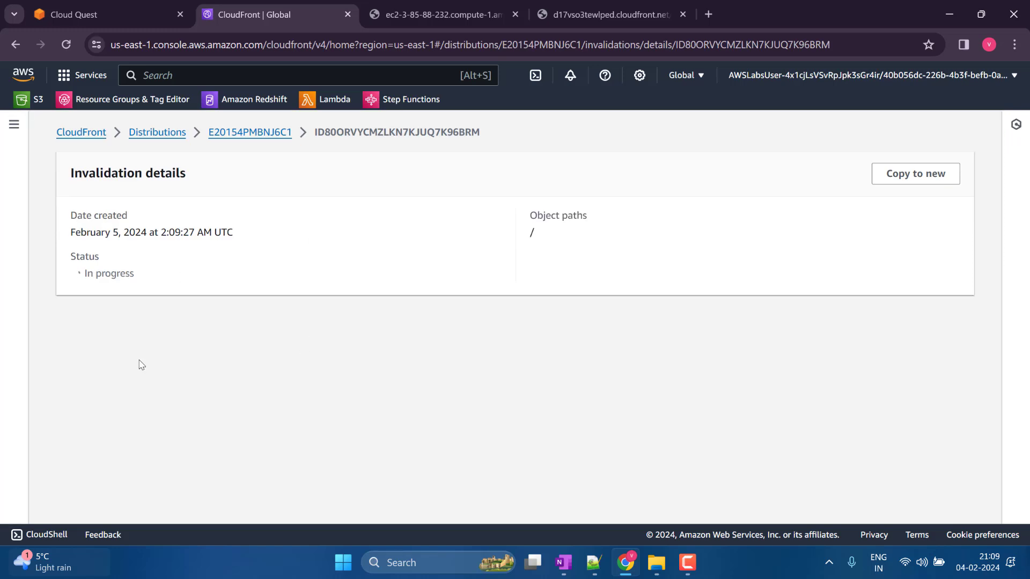
key(F5)
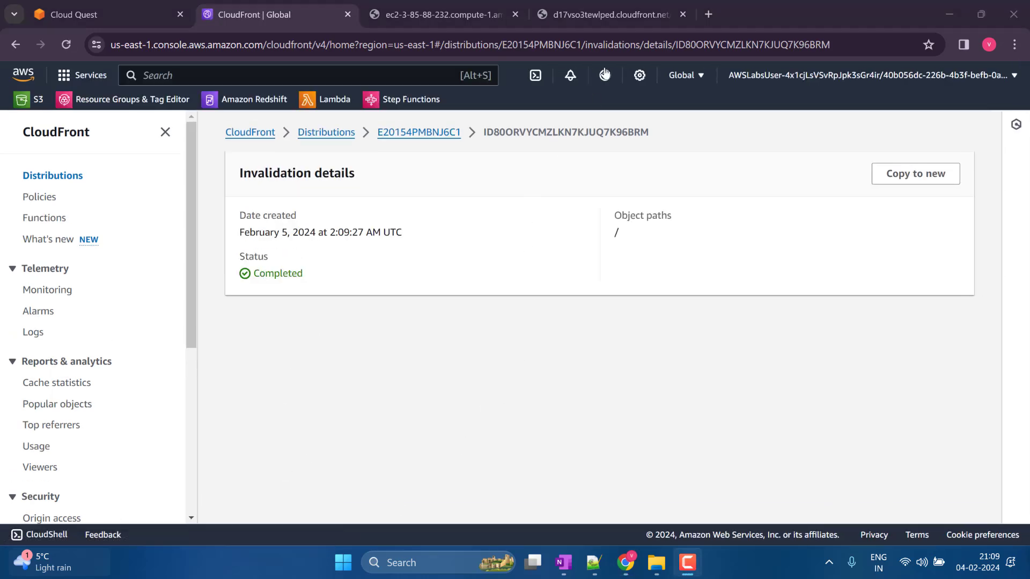
- Load the /random path of the CloudFront domain in place of /api
click(609, 6)
click(348, 48)
click(349, 48)
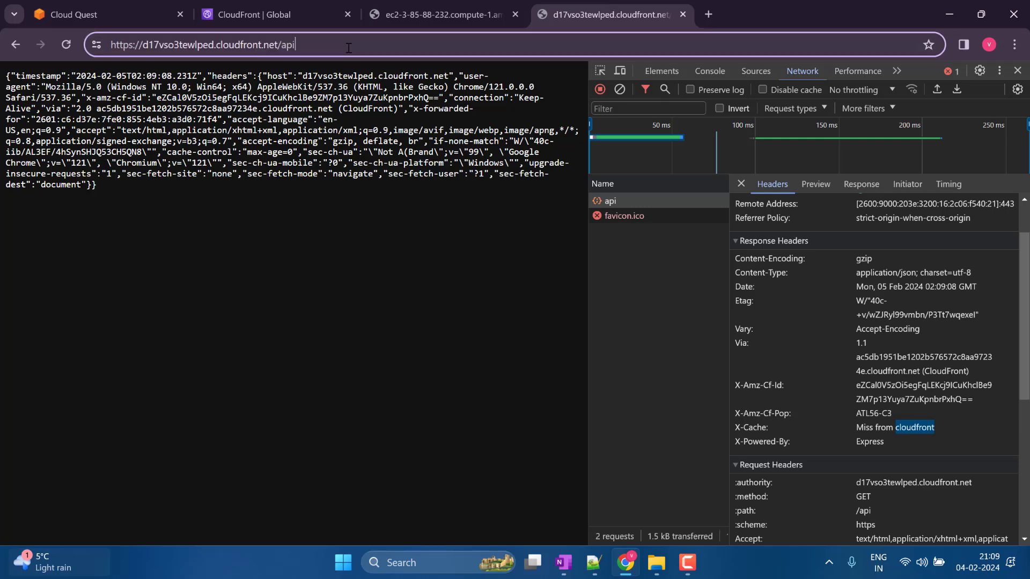
key(BackSpace)
key(BackSpace)
key(BackSpace)
text(random)
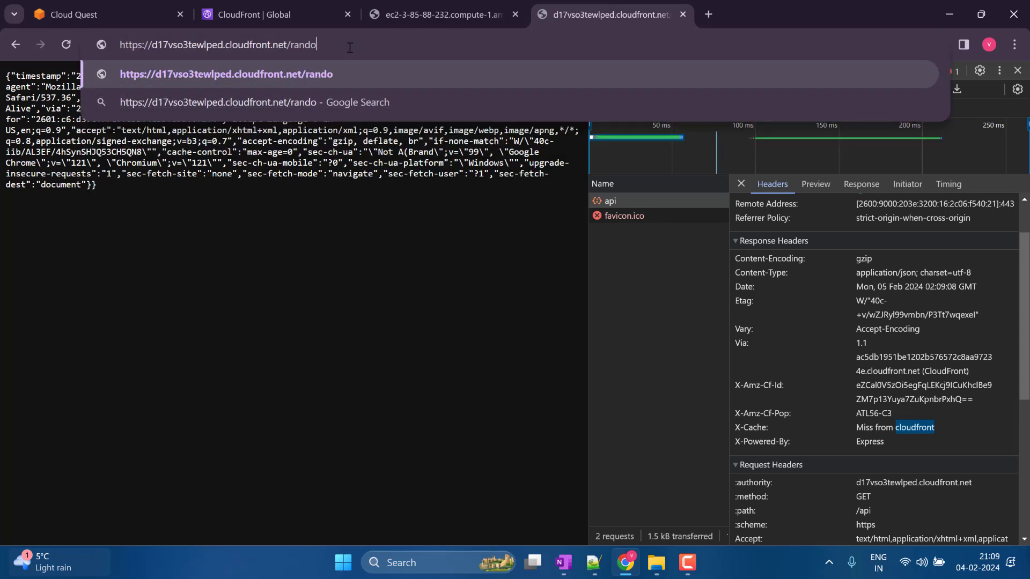
key(Return)
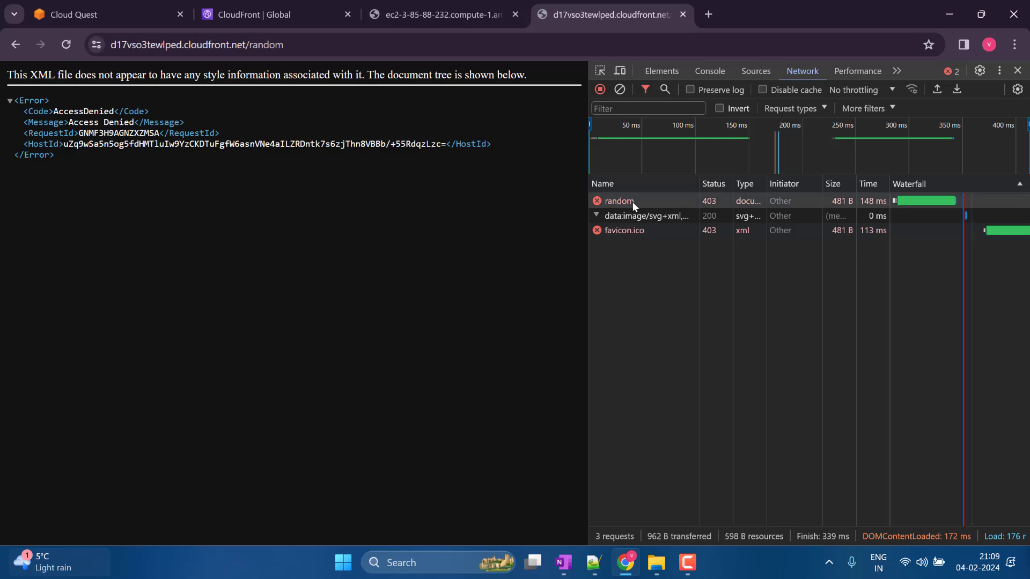
- Inspect the response headers of the random request, focusing on the X-Cache value
click(632, 203)
click(630, 215)
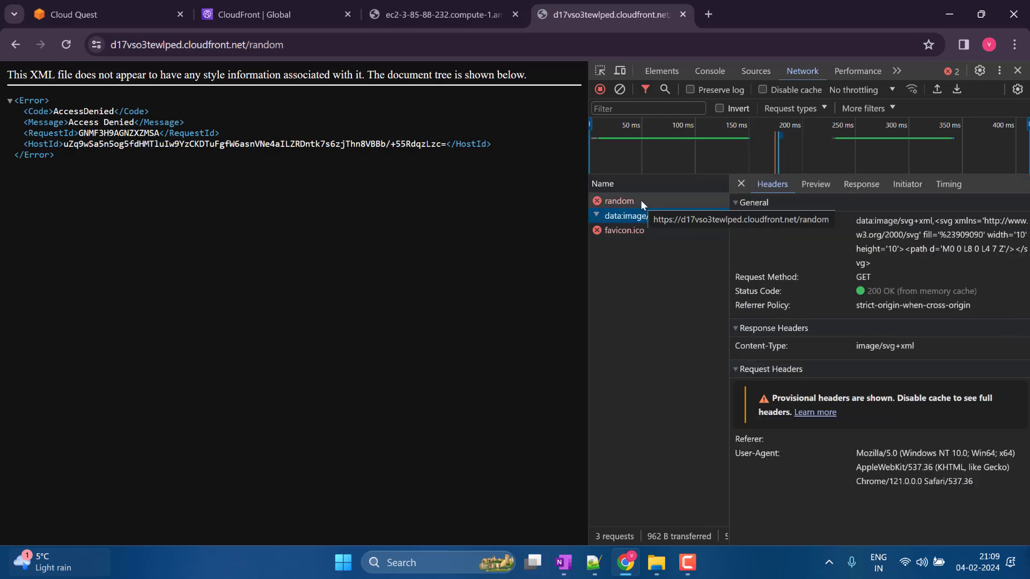
click(640, 201)
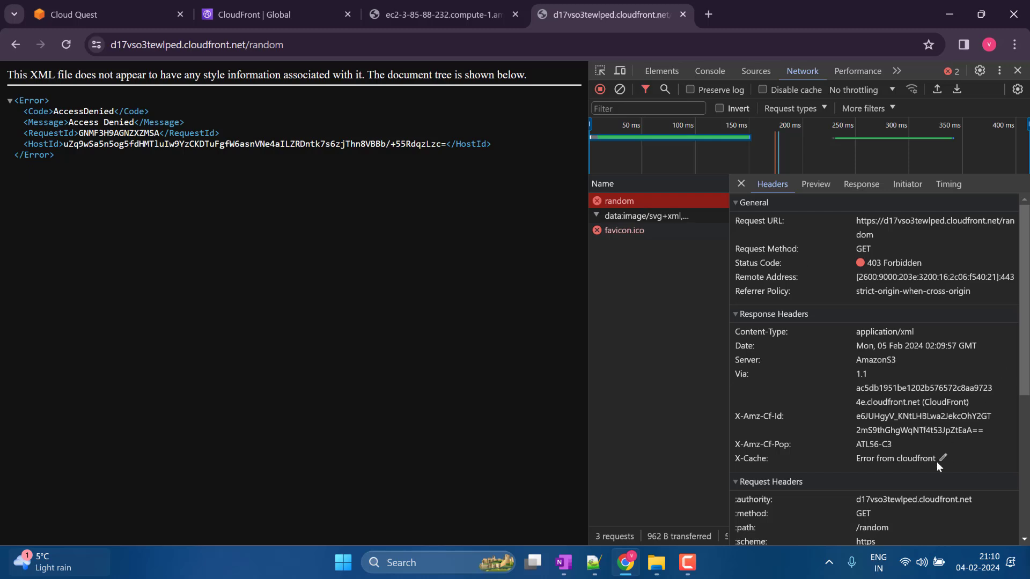
drag(935, 459, 844, 459)
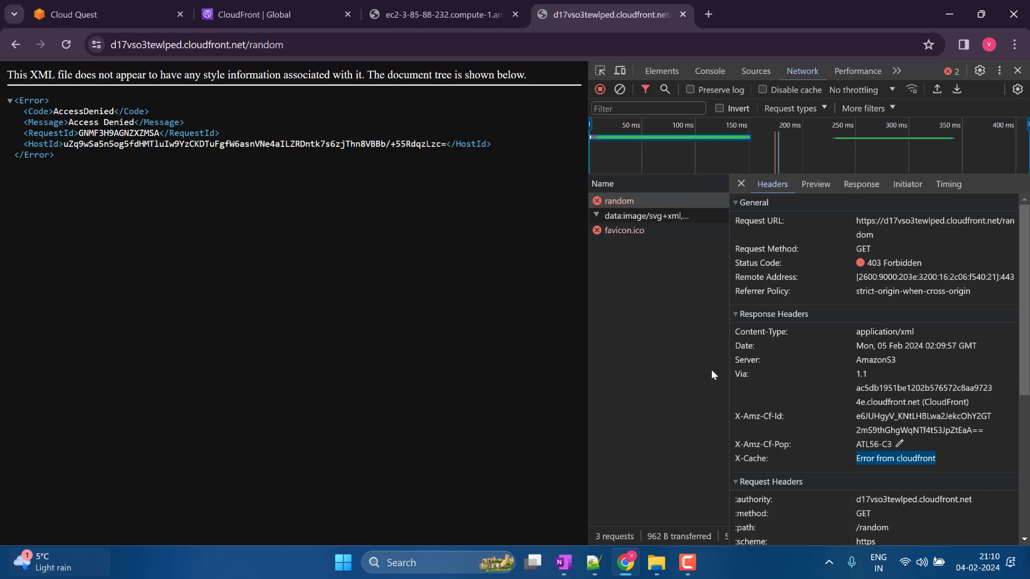
- Reload the /random page and check the random request's X-Cache response header again
click(61, 53)
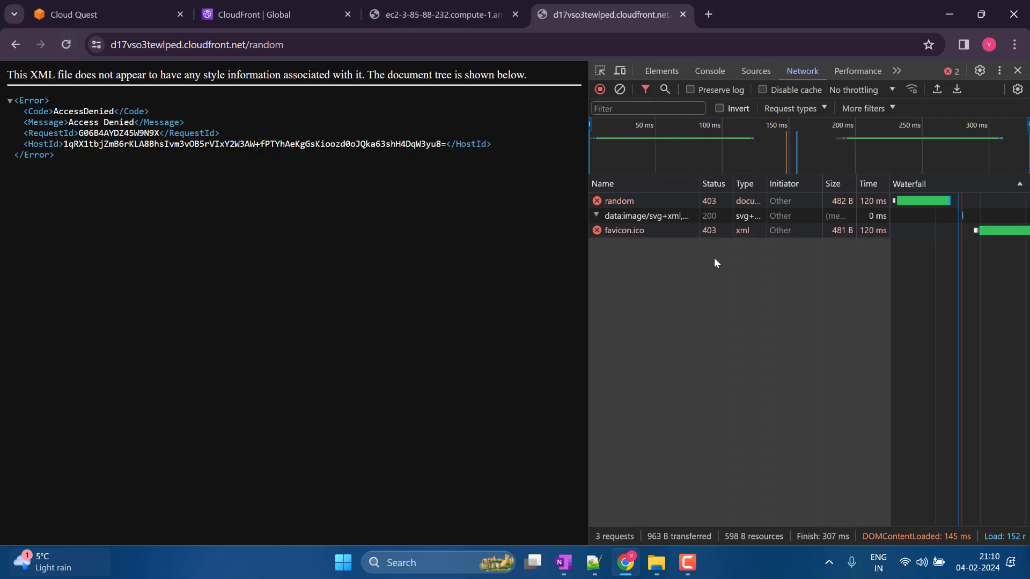
click(634, 202)
scroll(756, 367, down, 2)
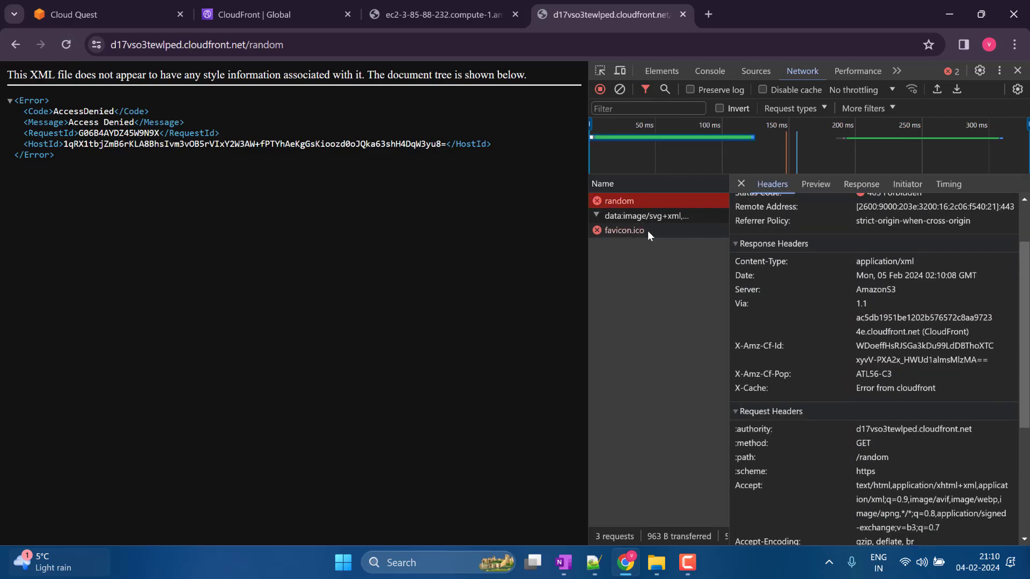
click(649, 217)
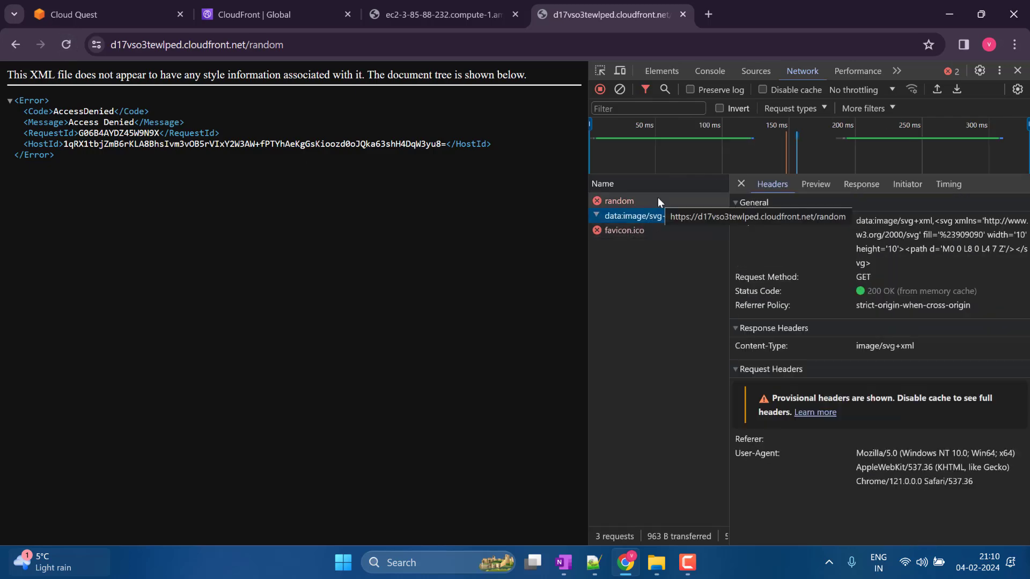
click(658, 200)
scroll(857, 359, down, 1)
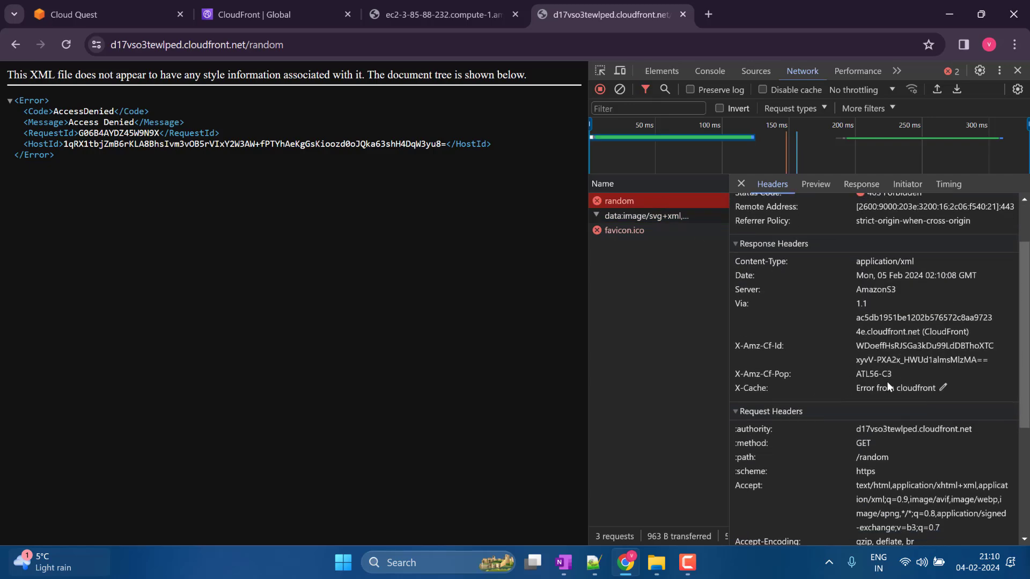
- Return to the Cloud Quest lab instructions and advance them to step 33
click(244, 11)
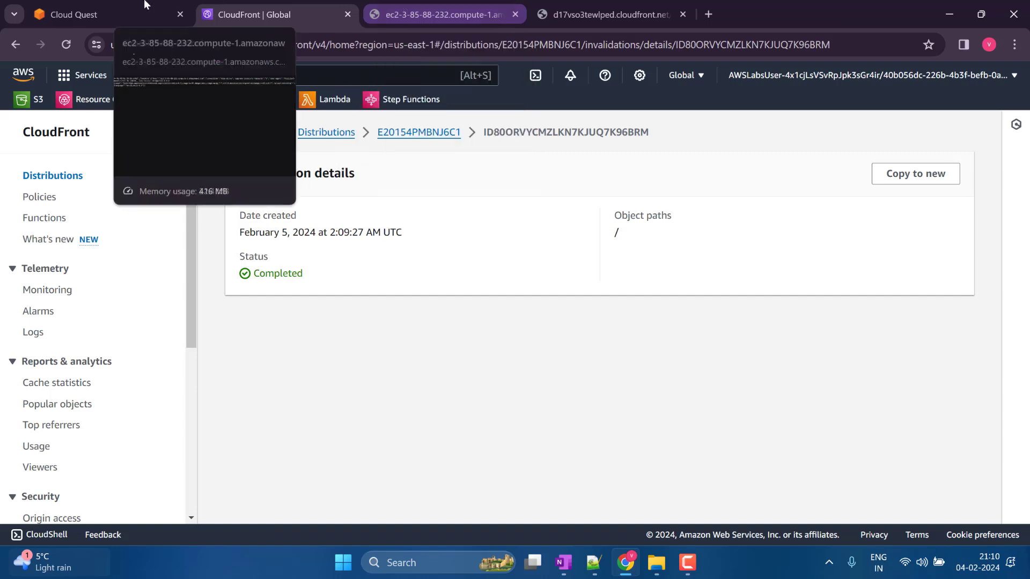
click(107, 14)
click(277, 487)
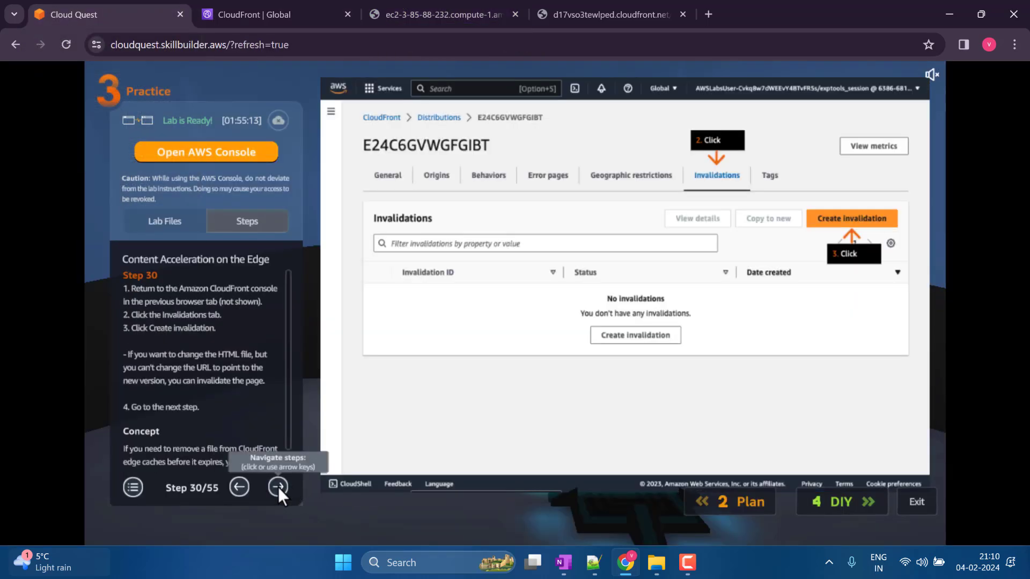
click(278, 487)
click(278, 487)
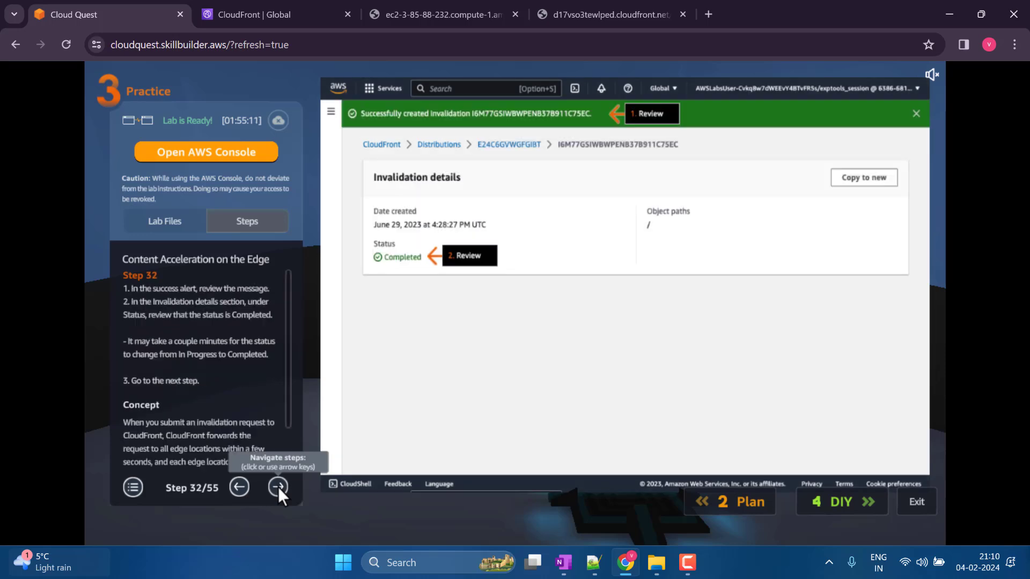
click(278, 487)
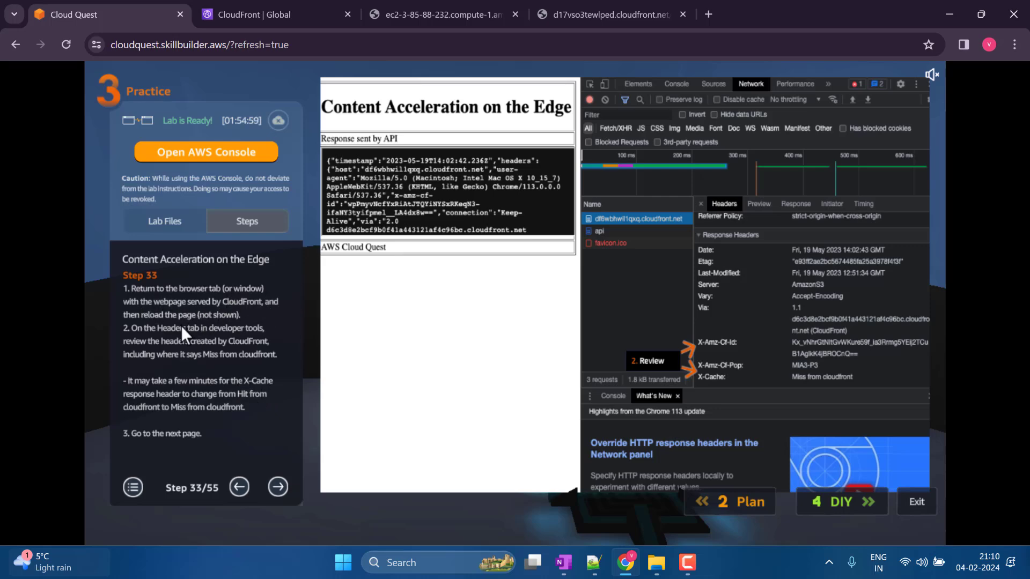
- Load the /api path of the CloudFront domain, reload it once, and check the api request's X-Cache response header each time
click(606, 15)
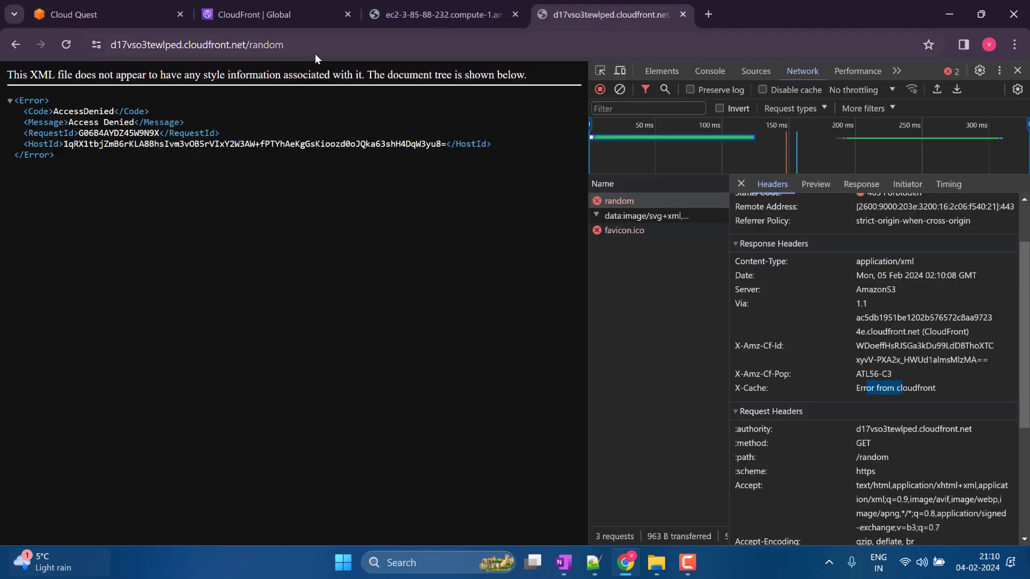
double_click(262, 45)
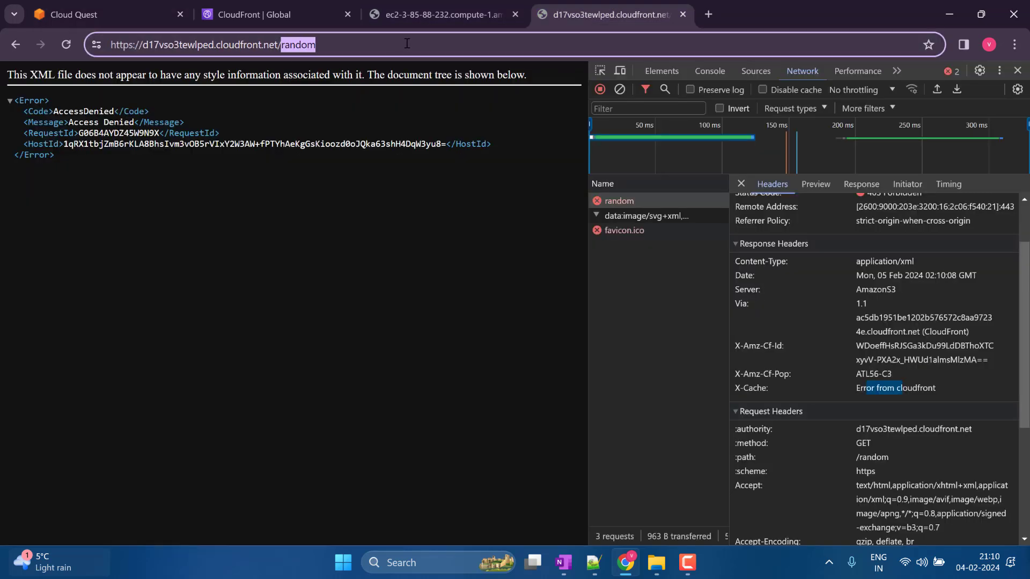
text(api)
key(Return)
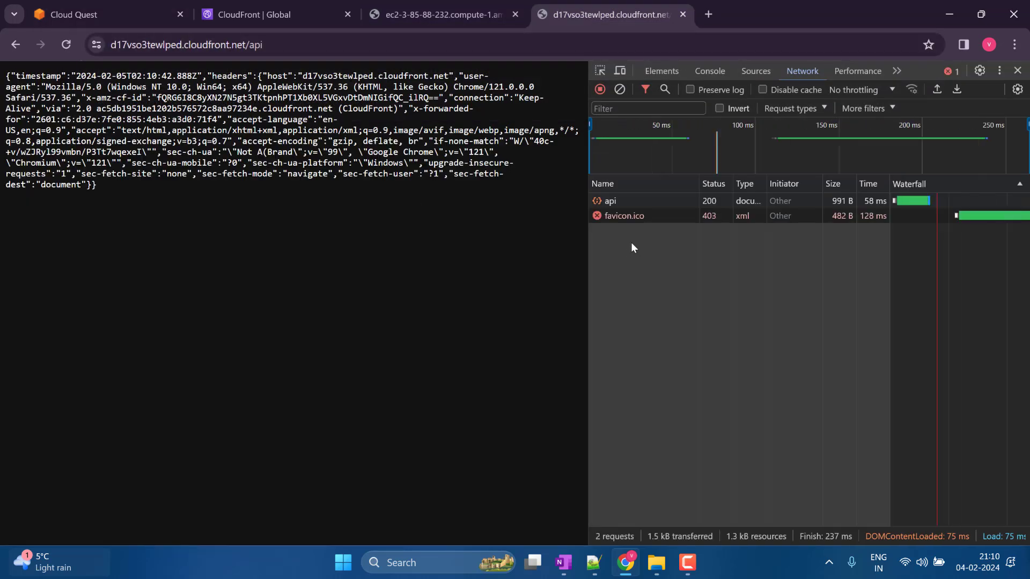
click(619, 196)
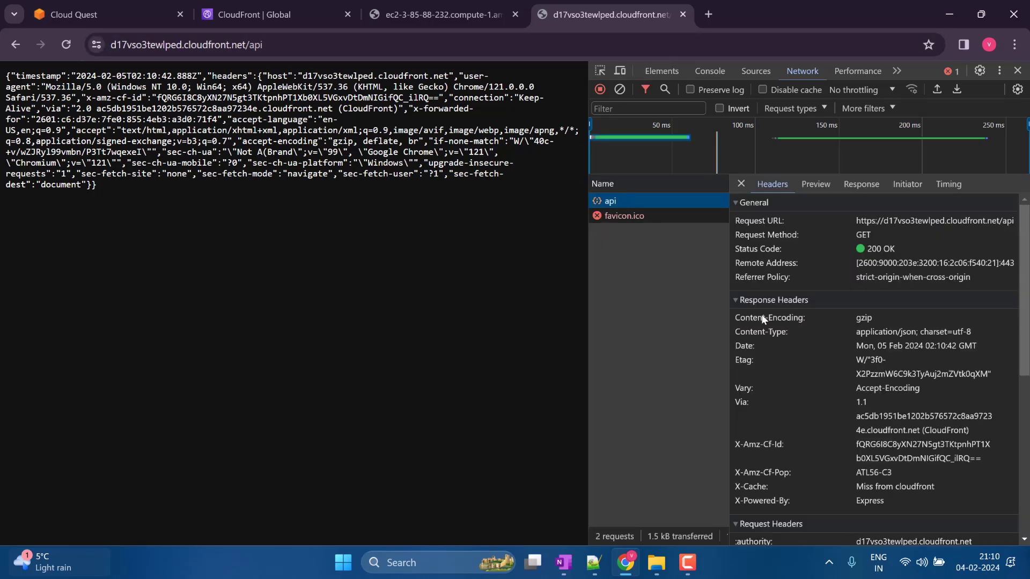
click(66, 45)
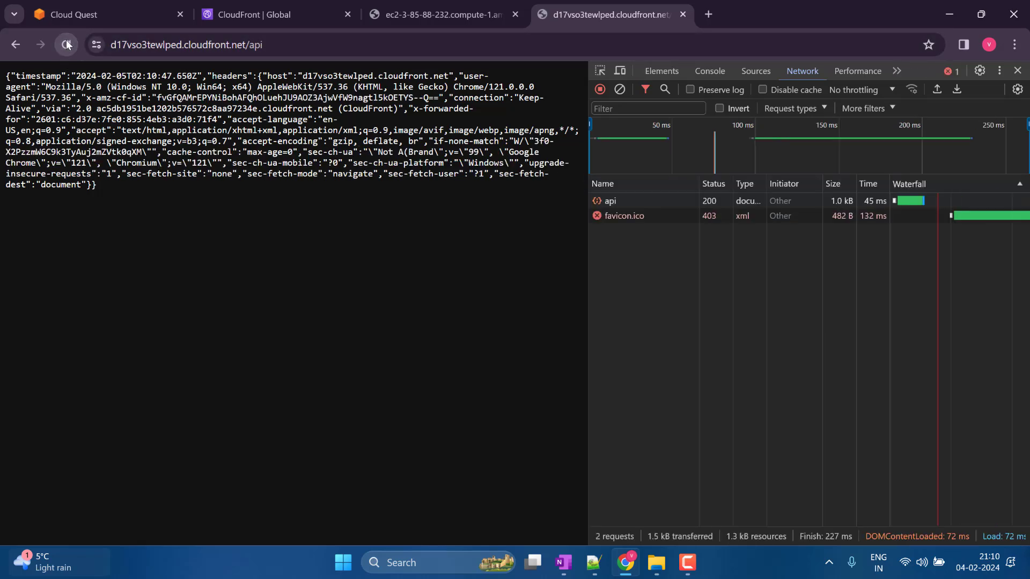
click(612, 202)
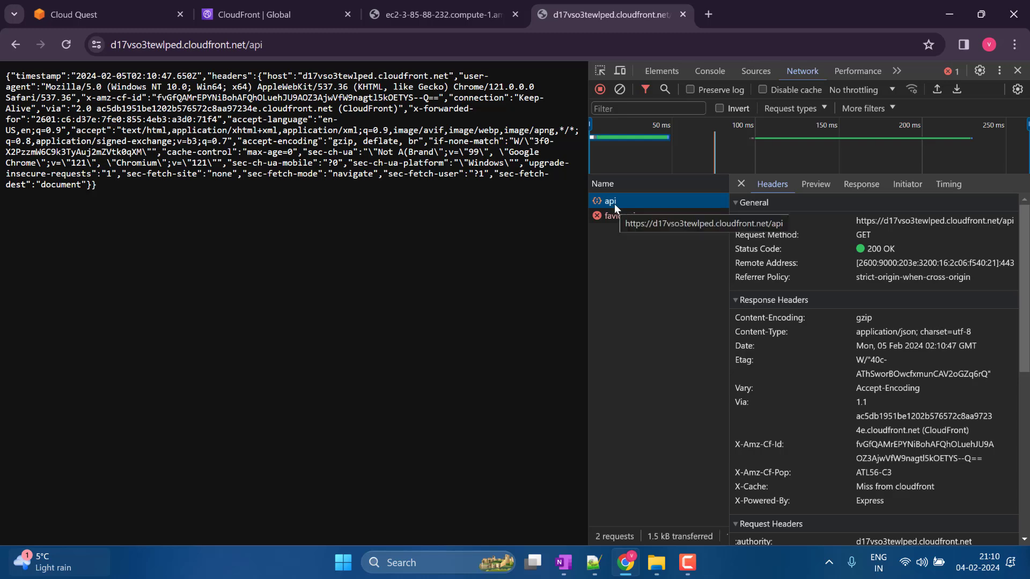
- Go back to the Cloud Quest lab instructions and review steps 31 and 30 on creating the invalidation
click(275, 15)
click(423, 4)
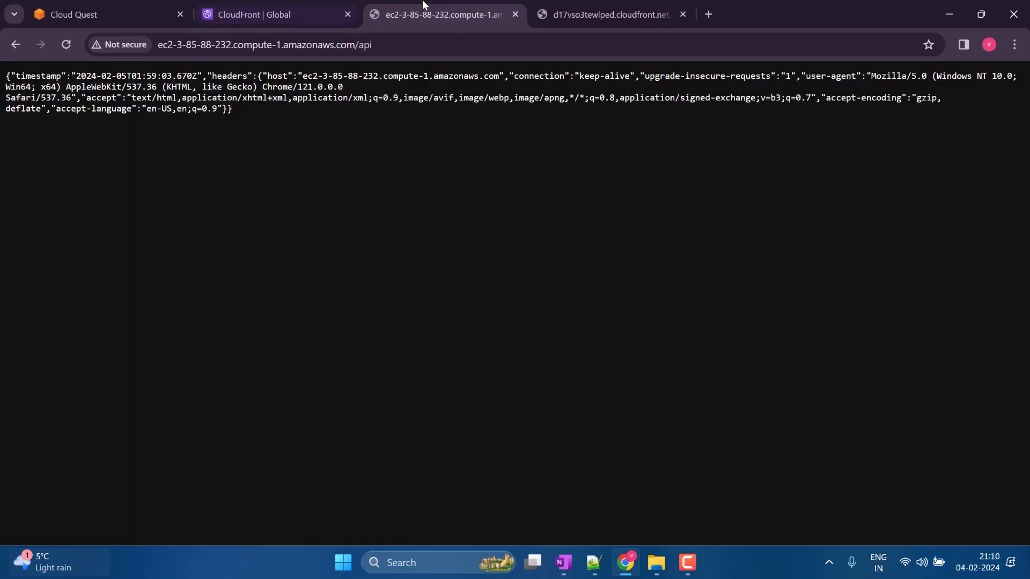
click(123, 4)
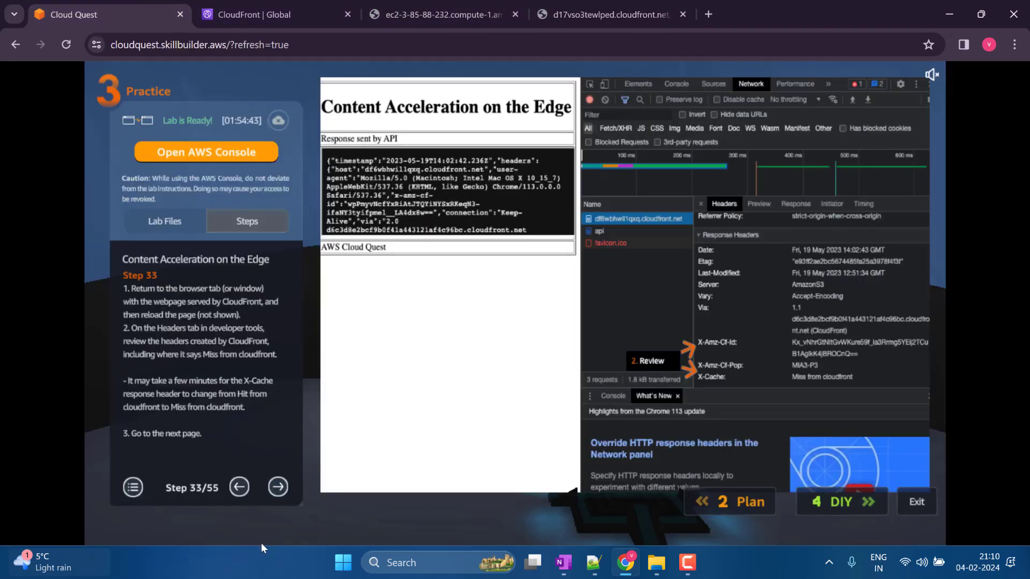
click(239, 487)
click(239, 487)
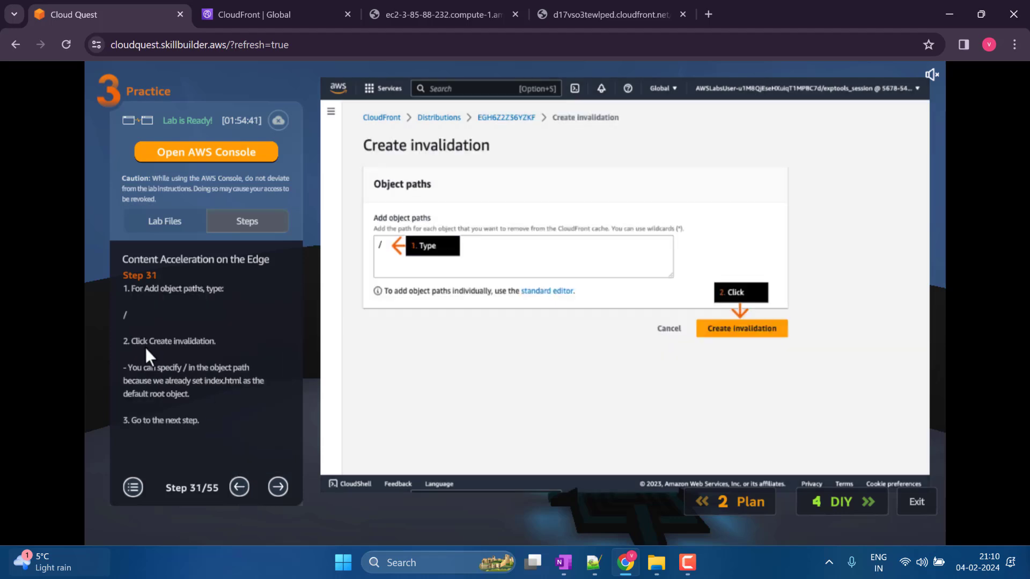
click(240, 487)
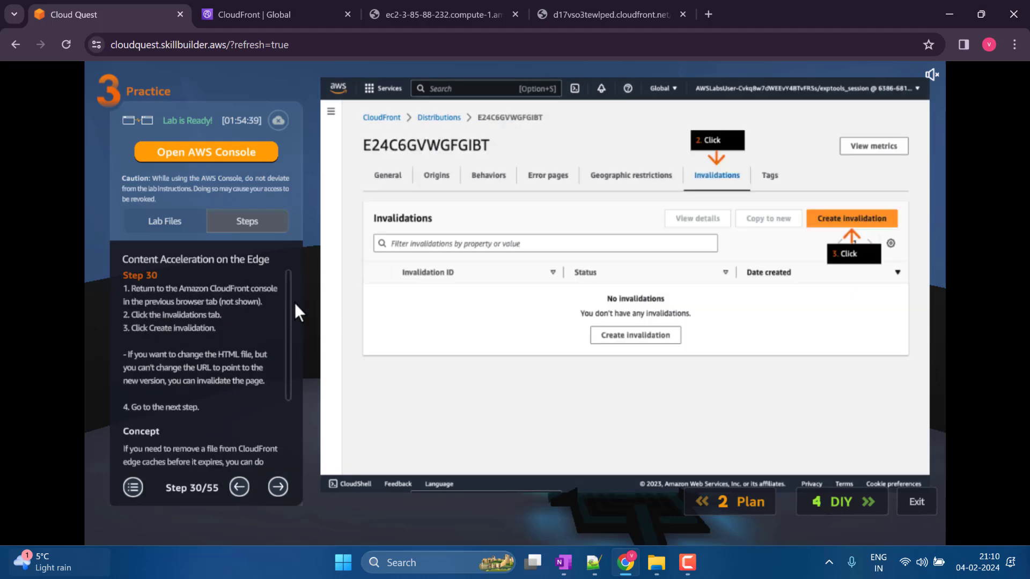
- Read lab steps 30 to 32 on creating the invalidation and its concept notes
scroll(290, 319, down, 2)
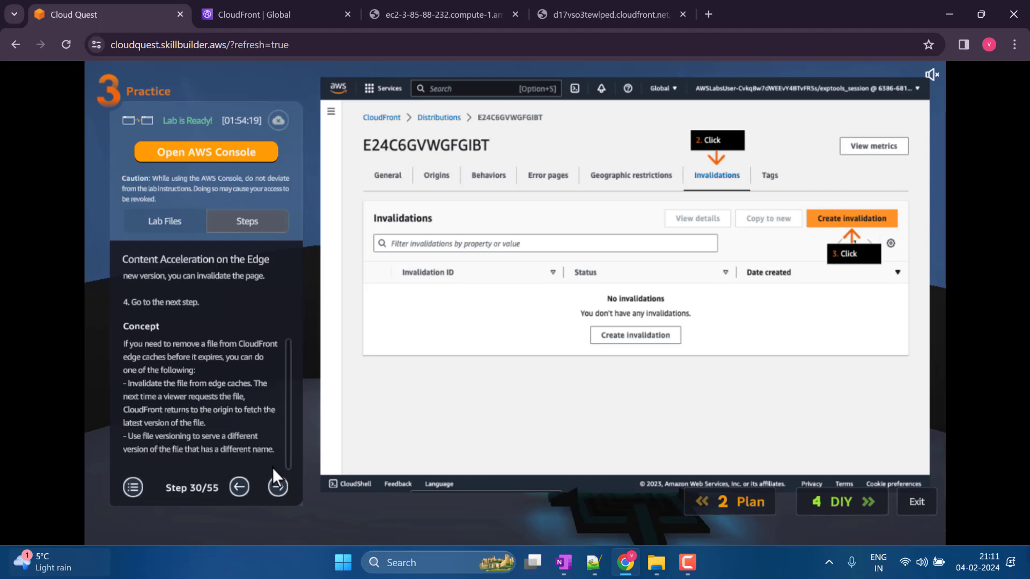
click(276, 485)
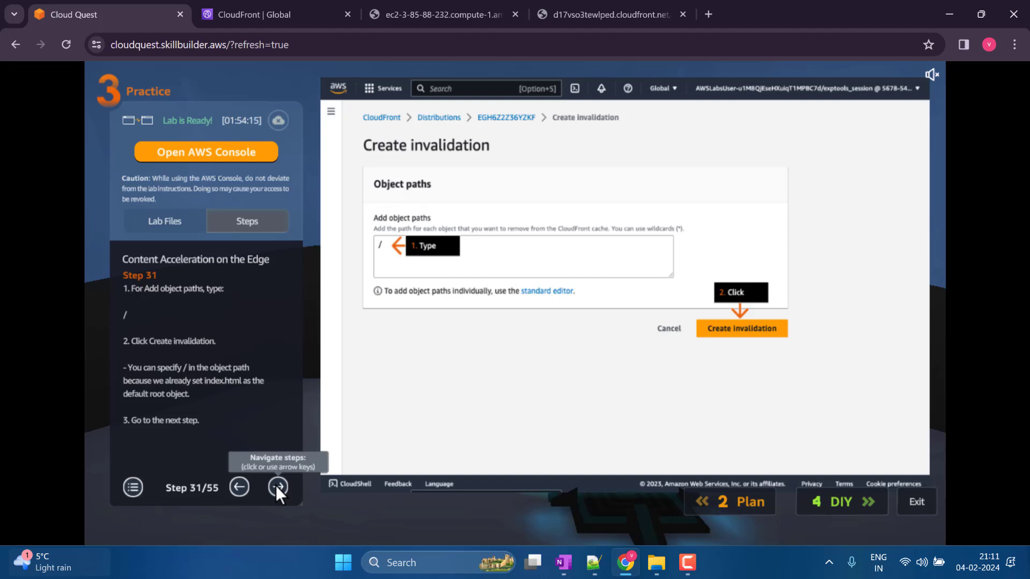
click(275, 485)
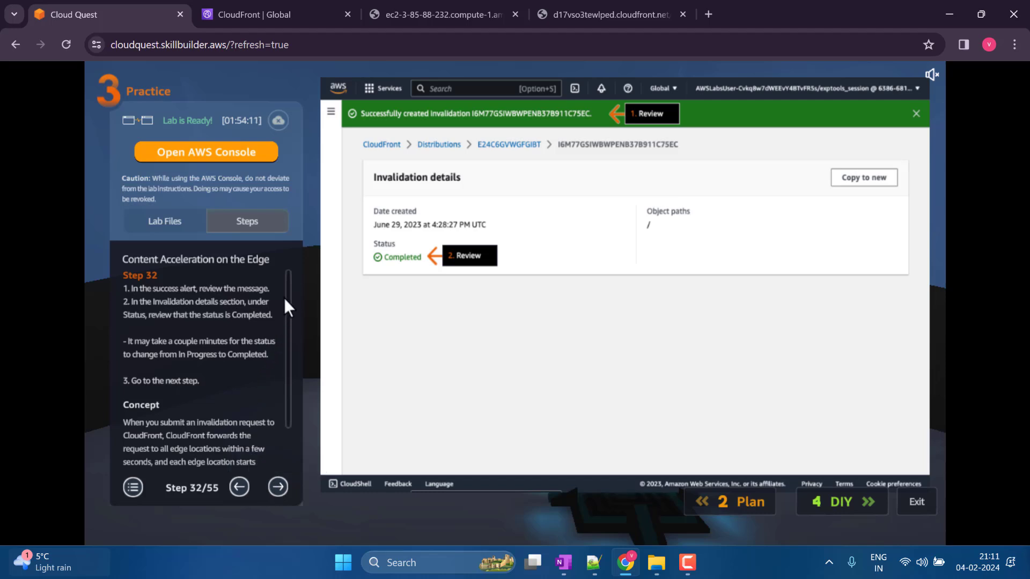
scroll(285, 300, down, 3)
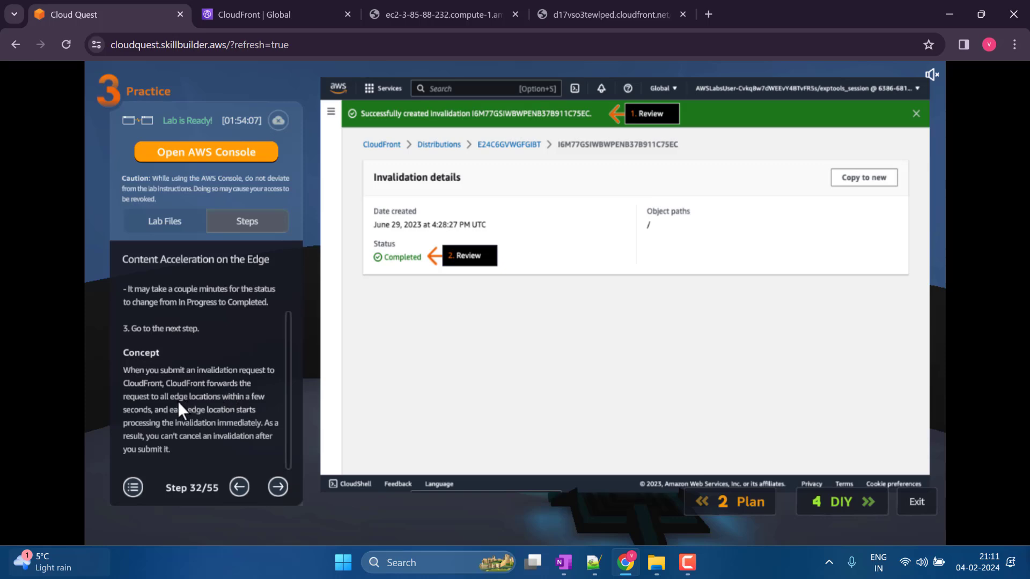
- Load the root of the CloudFront domain without the api path and check the domain request's X-Cache response header
click(597, 6)
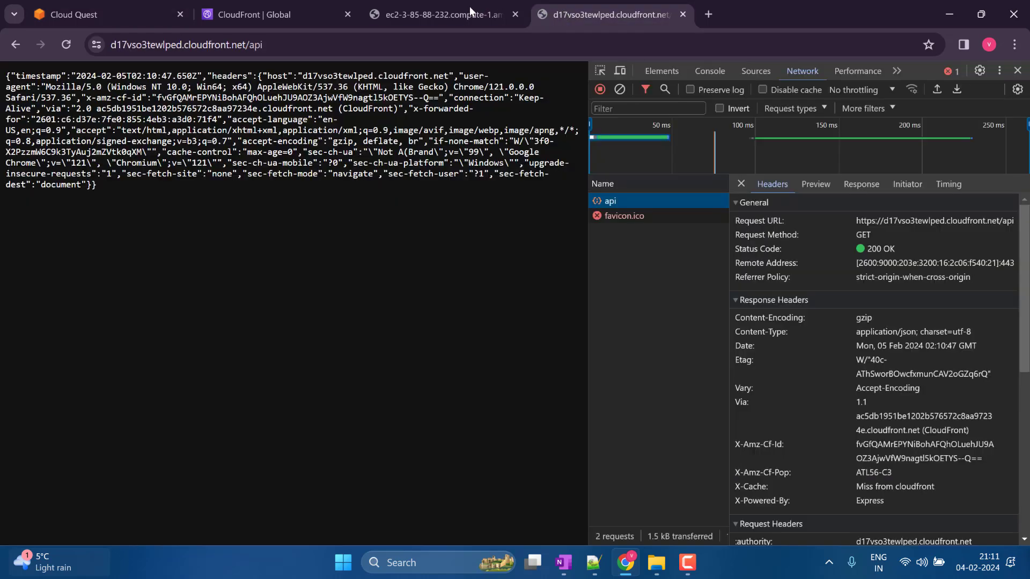
click(375, 44)
click(375, 45)
key(BackSpace)
key(BackSpace)
key(BackSpace)
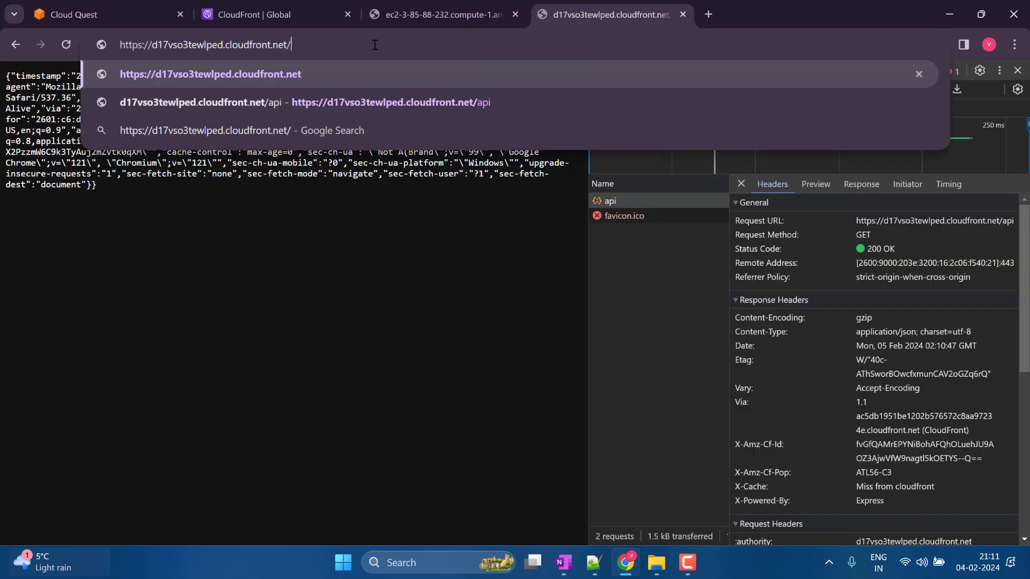
key(Return)
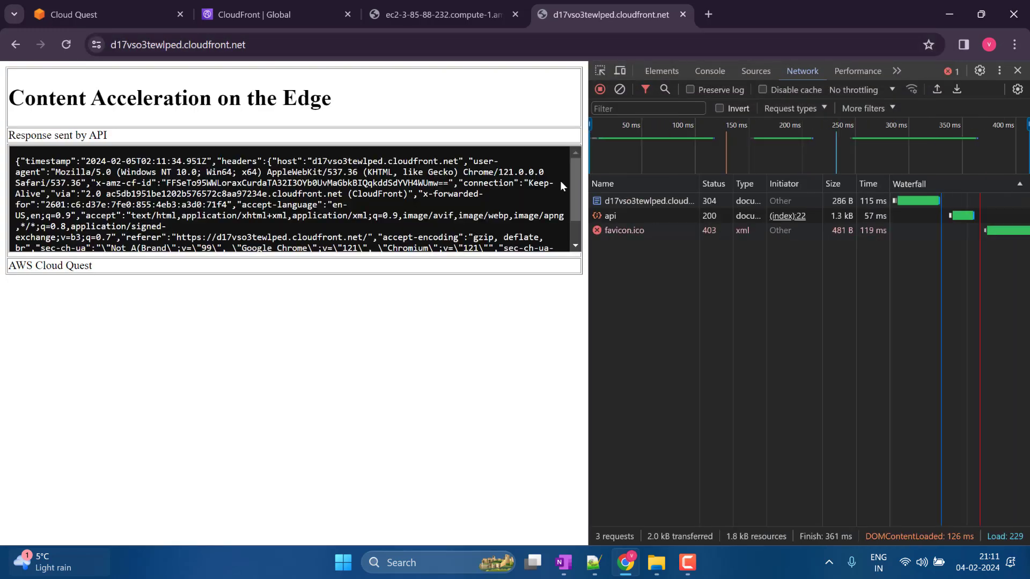
click(636, 202)
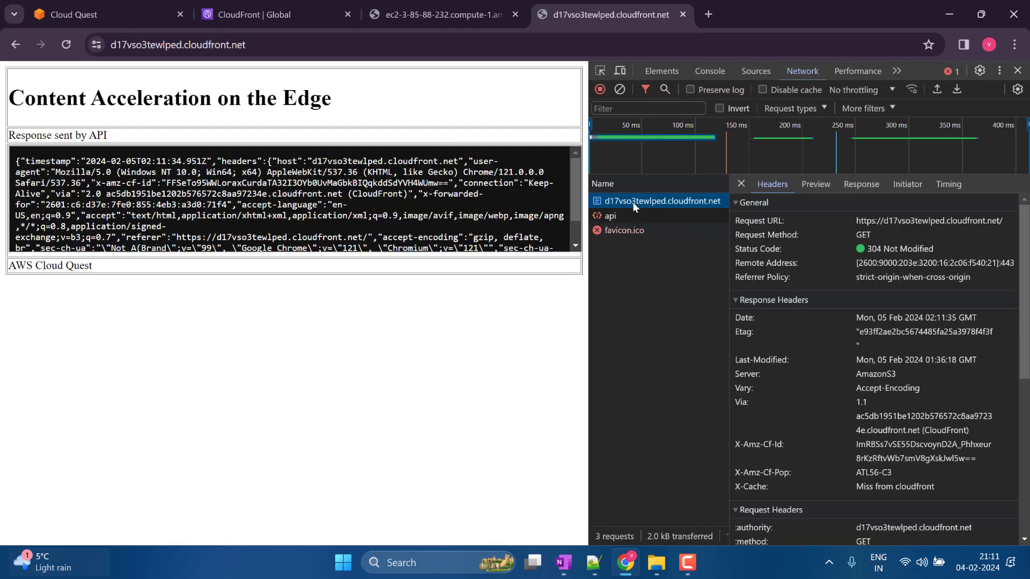
- Reload the CloudFront root page and inspect the response headers of the domain and api requests
click(68, 45)
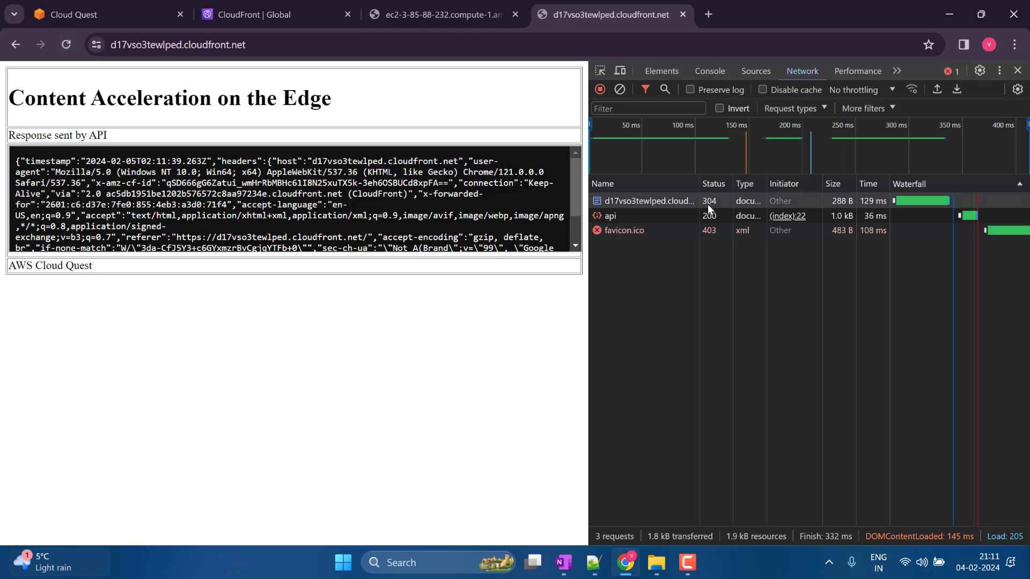
click(702, 203)
click(658, 215)
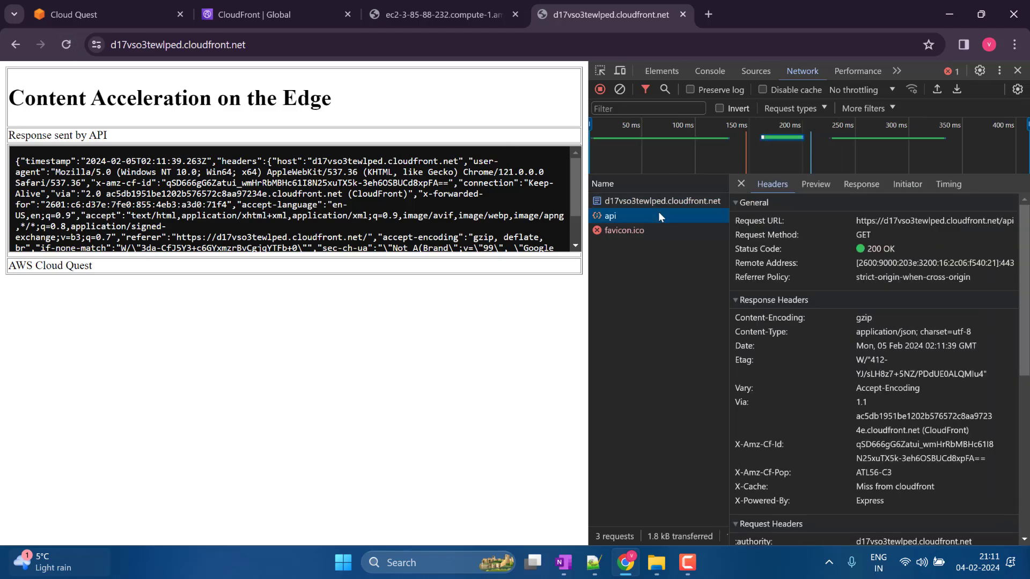
- Load the CloudFront root page two more times and highlight the domain request's X-Cache response header value
click(67, 44)
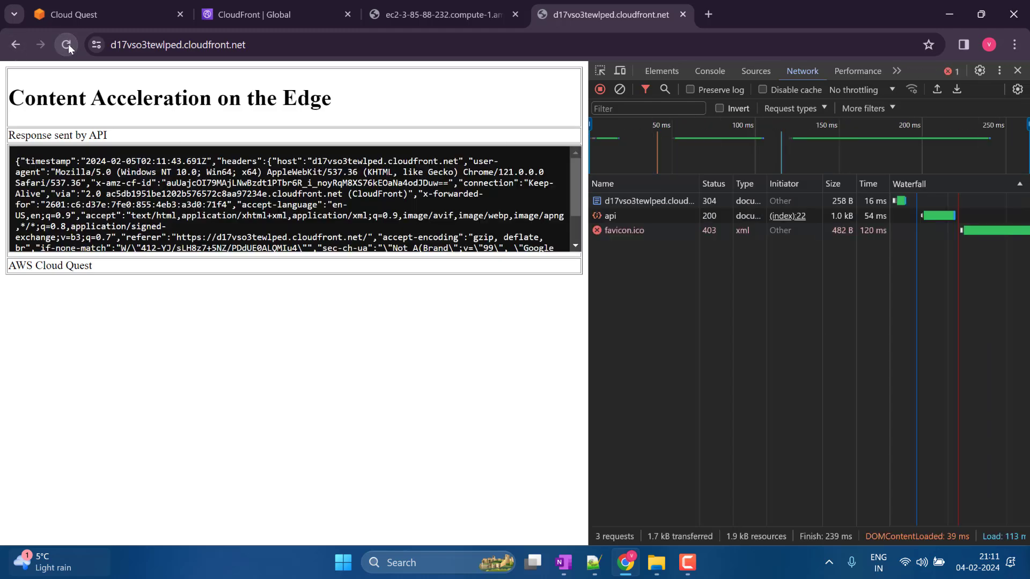
click(383, 46)
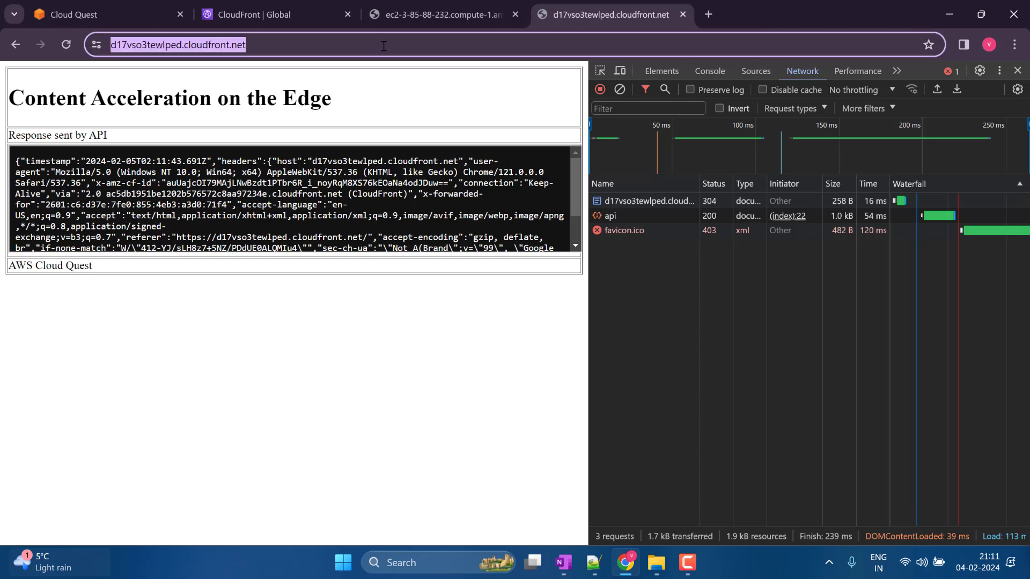
key(Return)
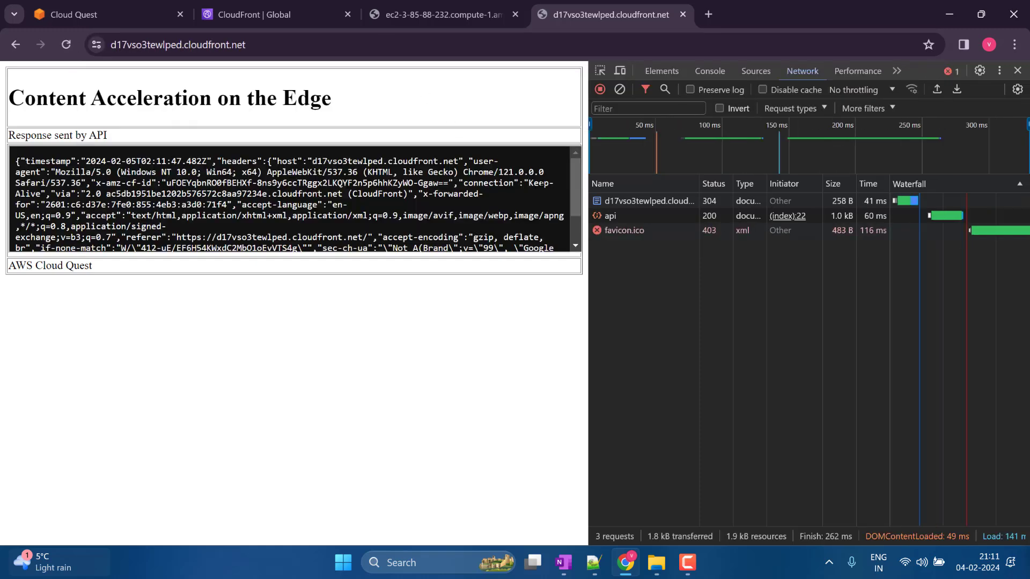
click(622, 203)
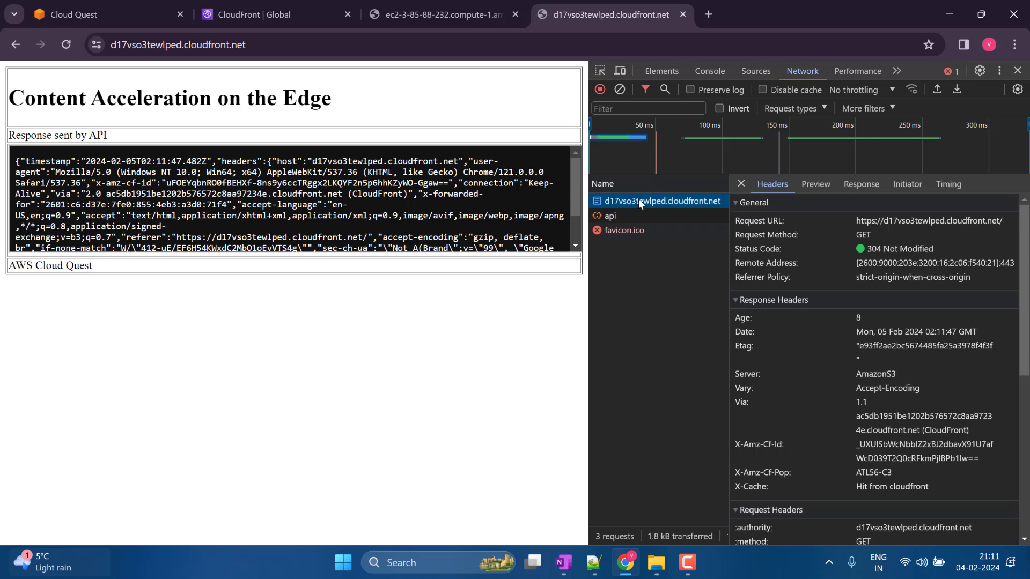
drag(935, 487, 858, 486)
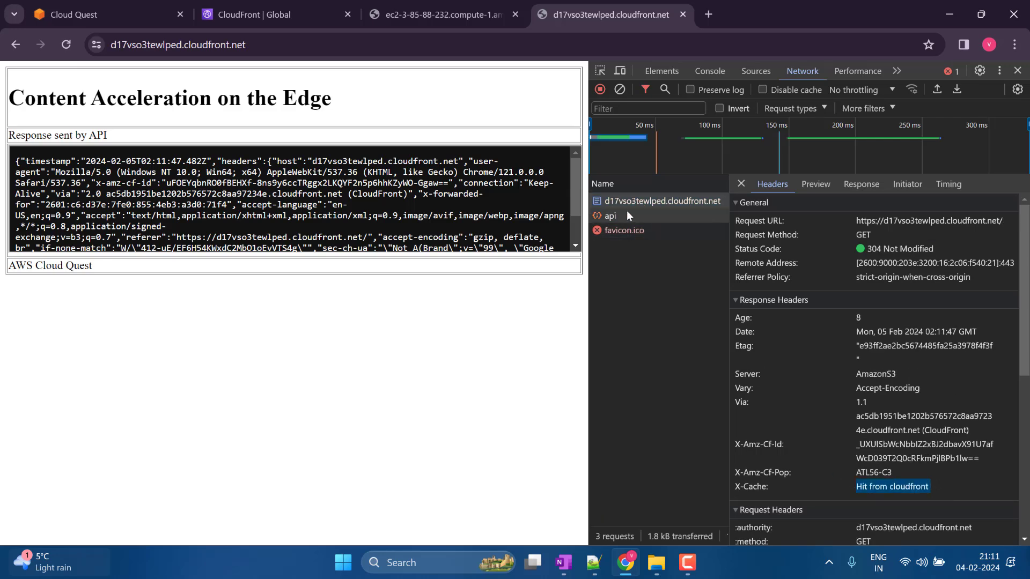
click(644, 202)
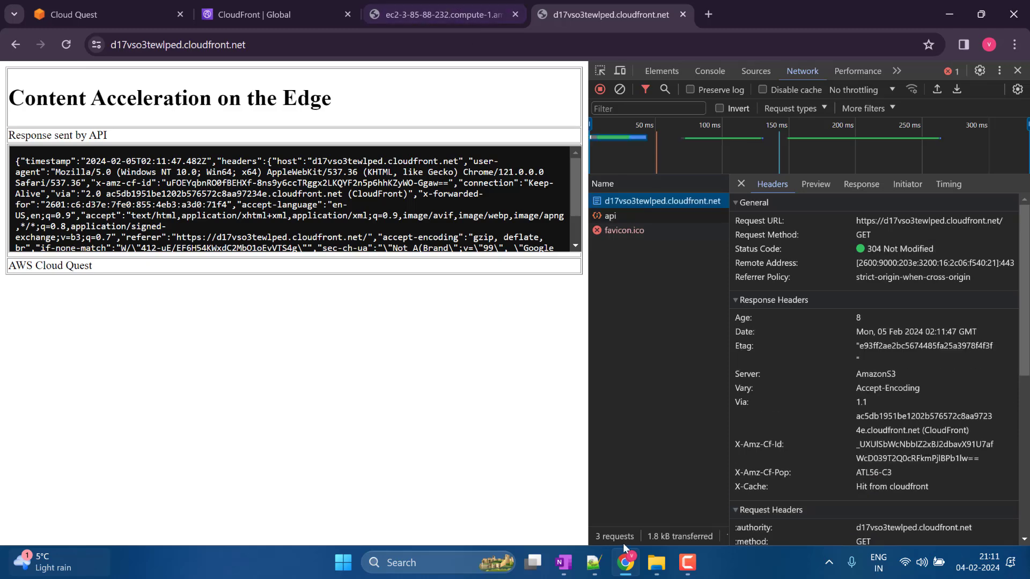
- Return to the Cloud Quest lab instructions, advance them to step 34, and read it to the end
click(222, 5)
click(139, 8)
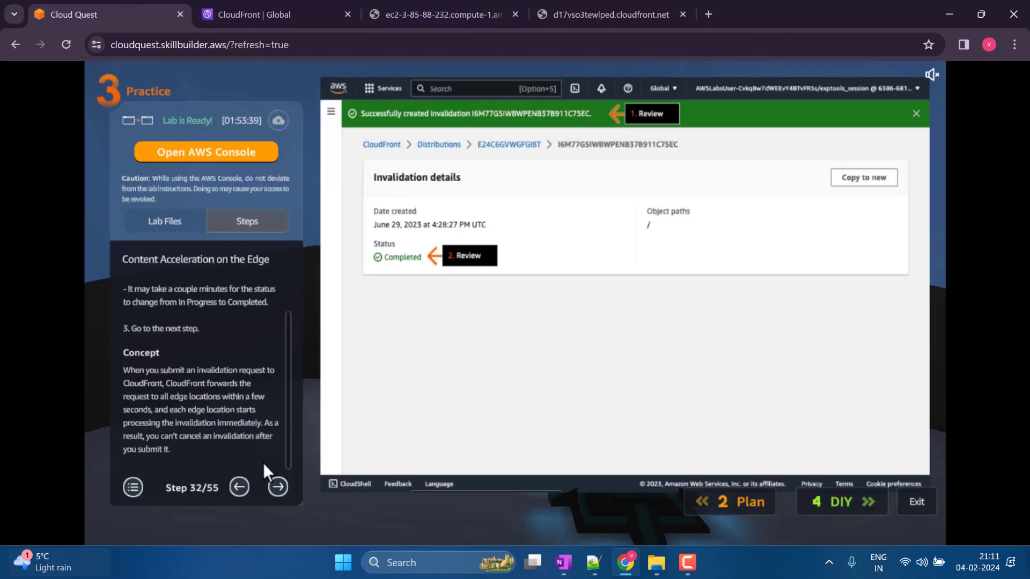
click(278, 487)
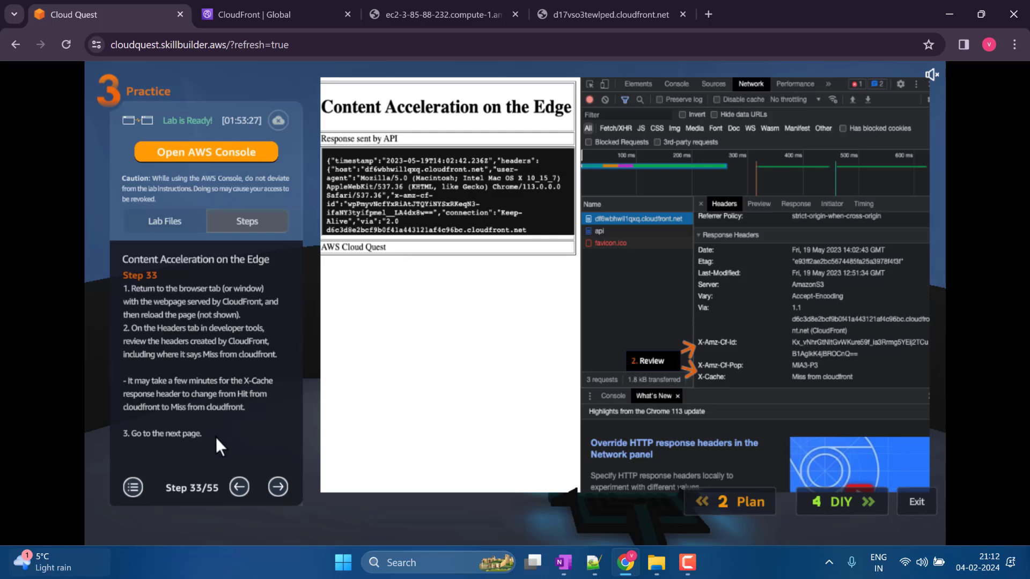
click(273, 482)
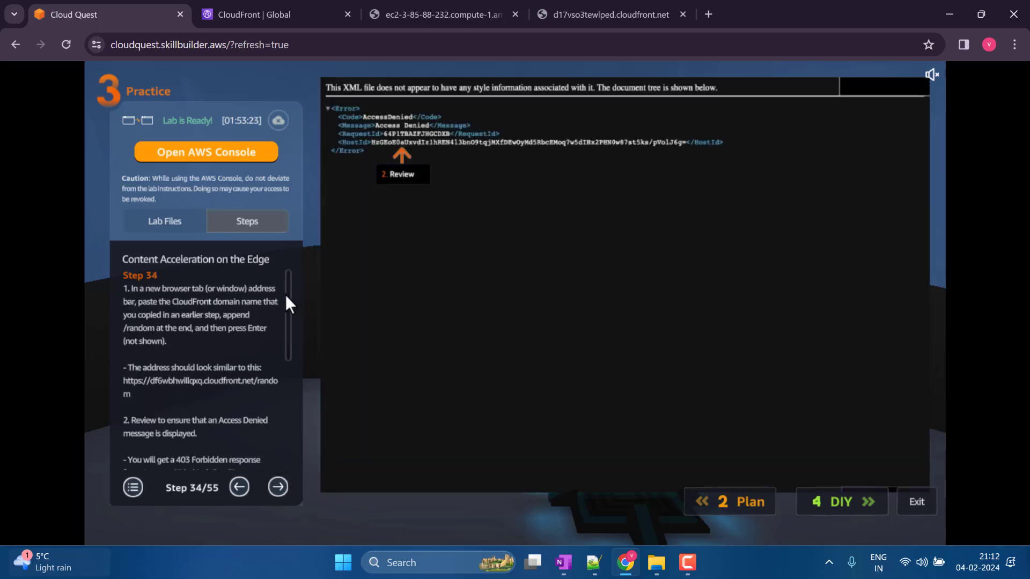
drag(287, 294, 288, 296)
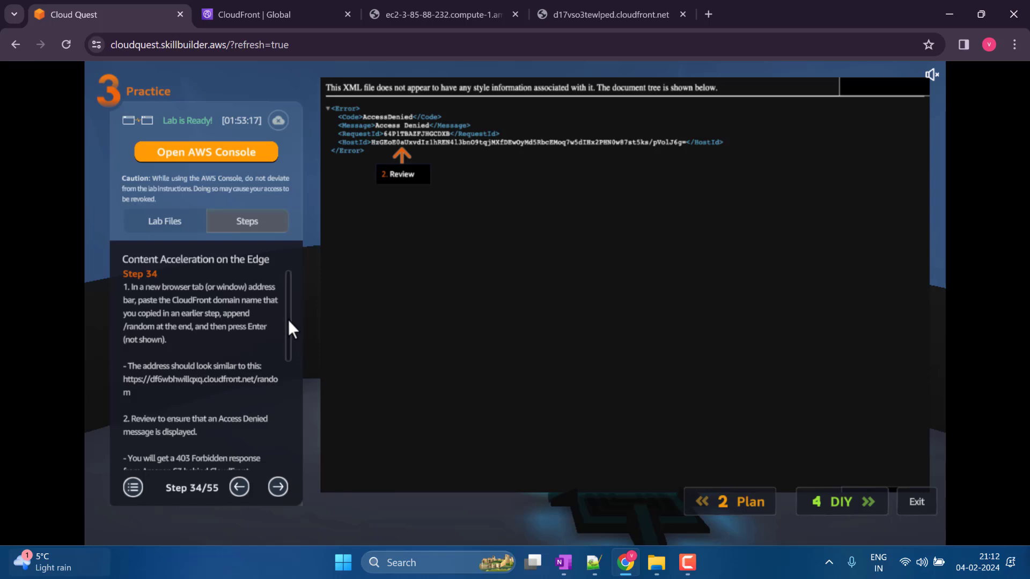
drag(288, 319, 297, 462)
- Go to the CloudFront-served web page and load the /random path of its domain
key(ctrl+Tab)
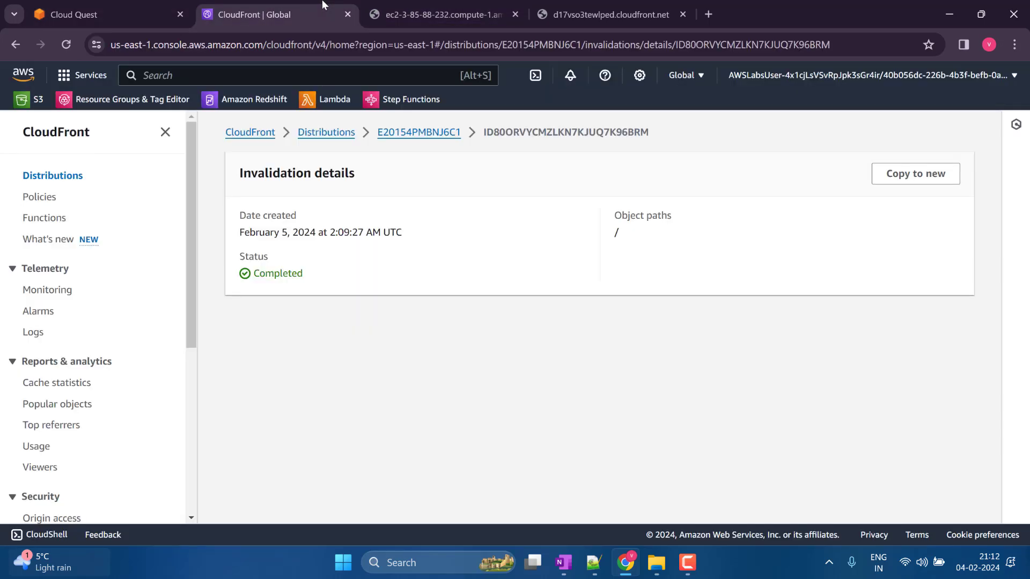
click(398, 5)
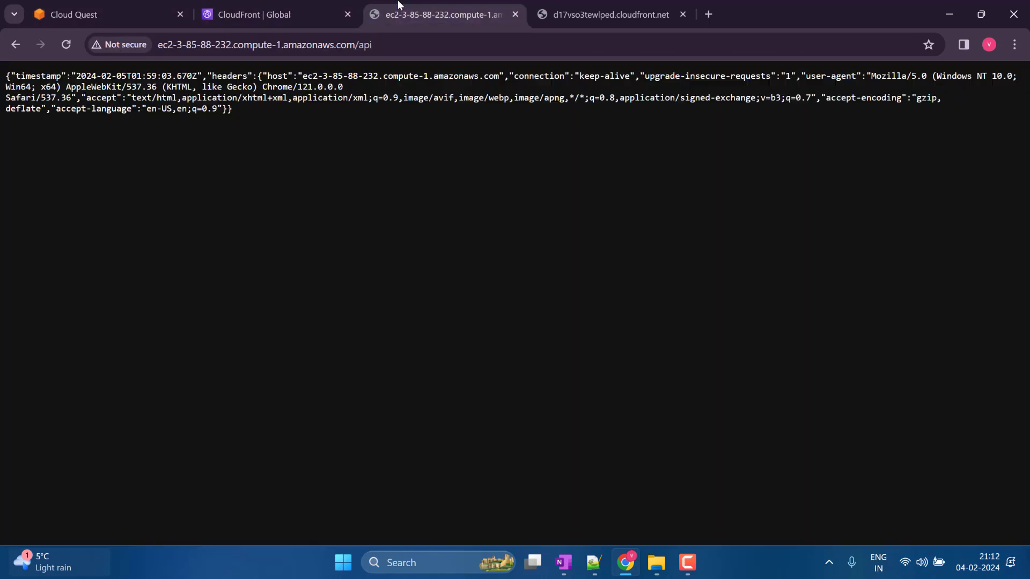
key(ctrl+shift+Tab)
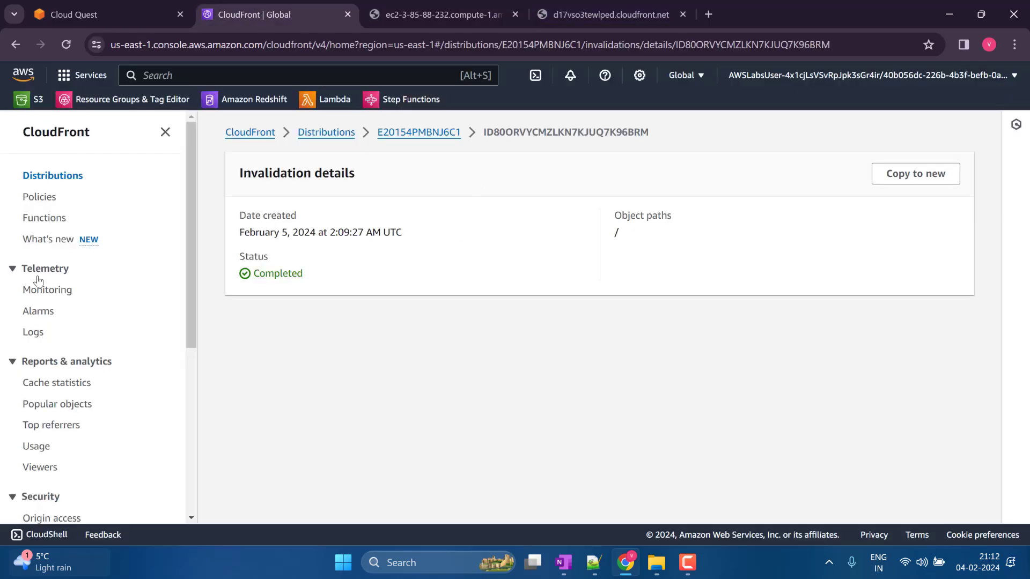
click(543, 11)
click(325, 43)
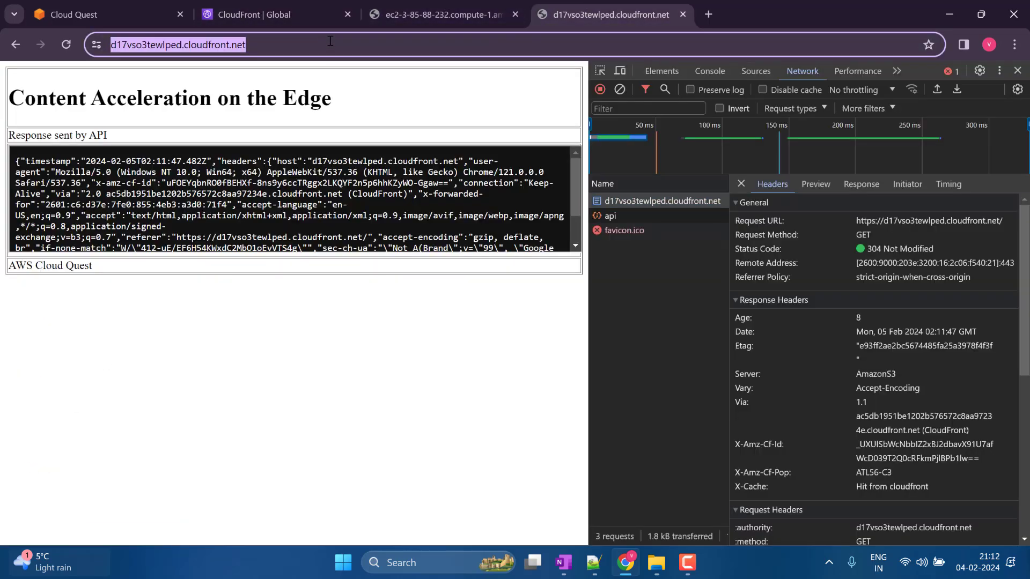
click(331, 41)
text(/random)
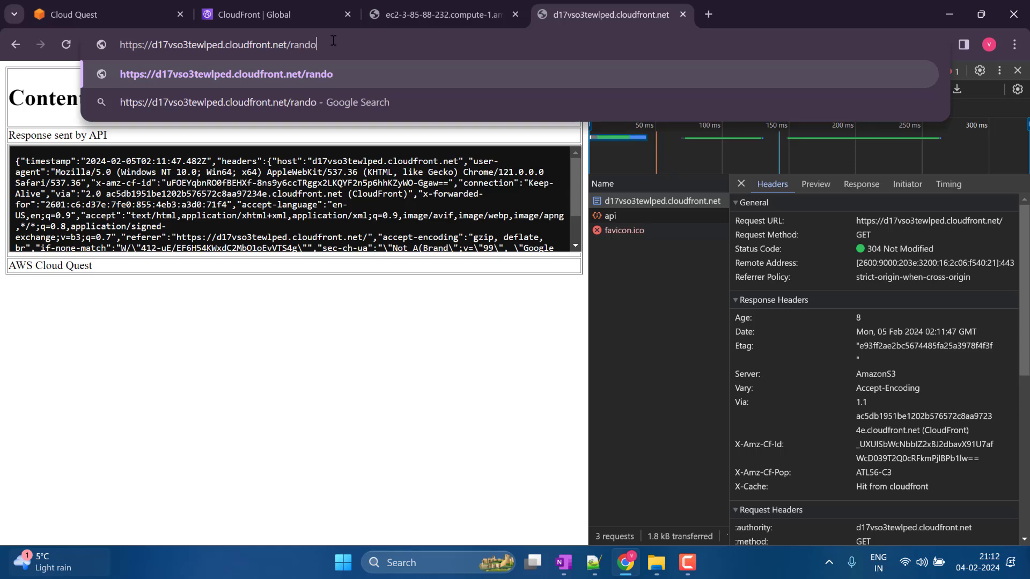
key(Return)
- In the CloudFront console, open the distribution's error page settings and start a new custom error response
click(410, 5)
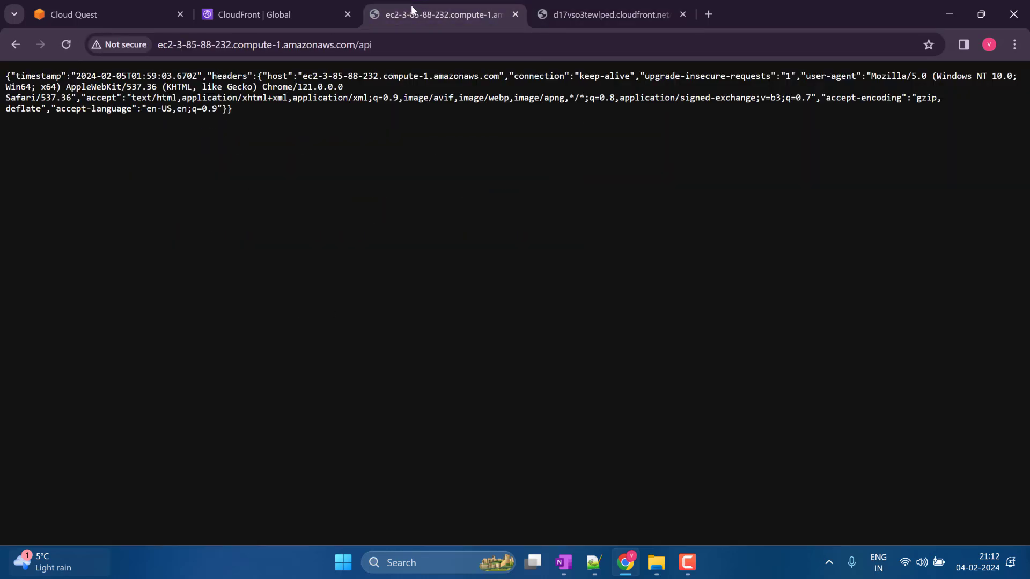
click(285, 5)
click(307, 134)
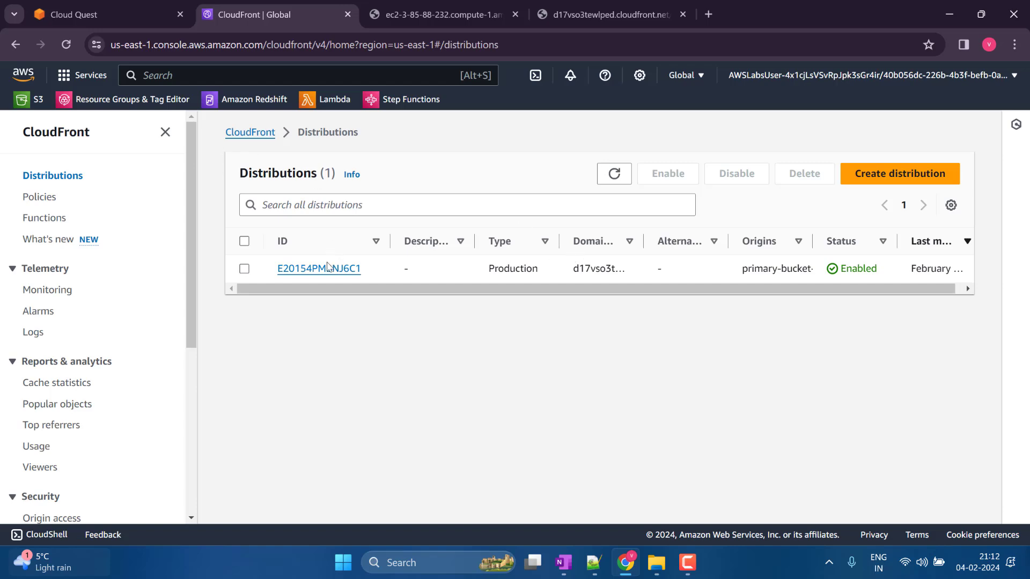
click(324, 268)
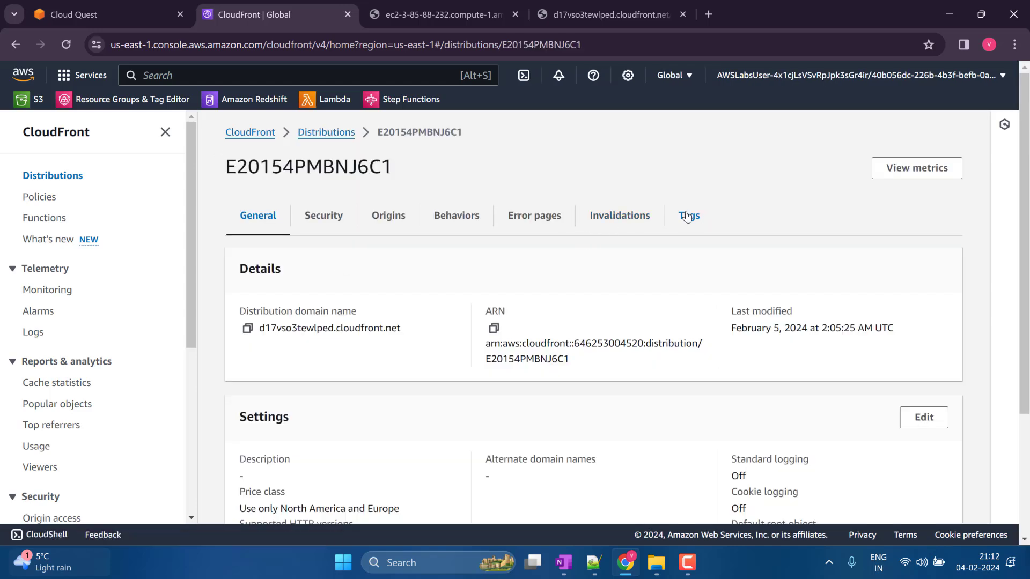
click(523, 218)
click(866, 272)
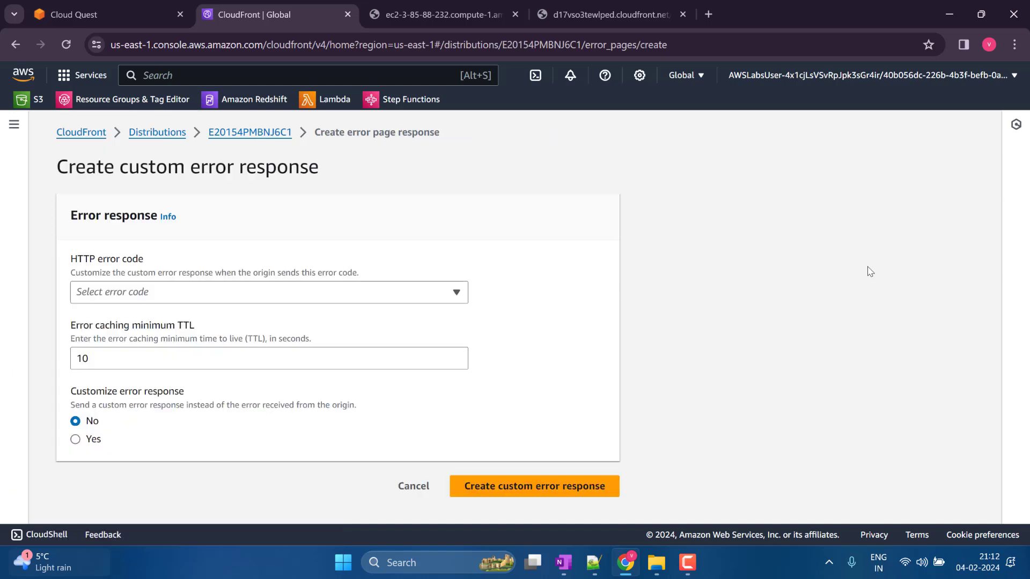
- Set the HTTP error code to 403: Forbidden and the error caching minimum TTL to 60 seconds
click(144, 294)
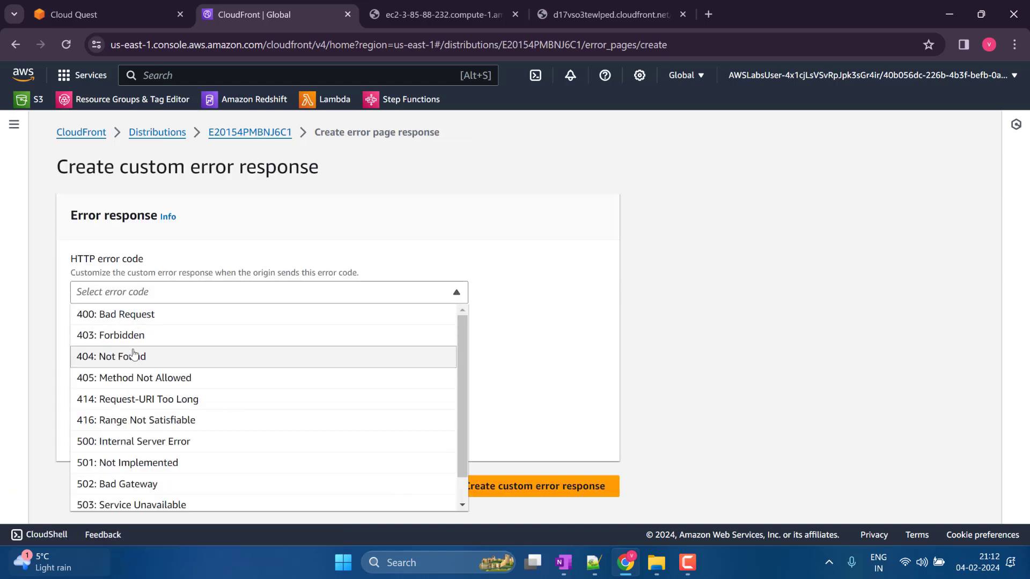
click(131, 336)
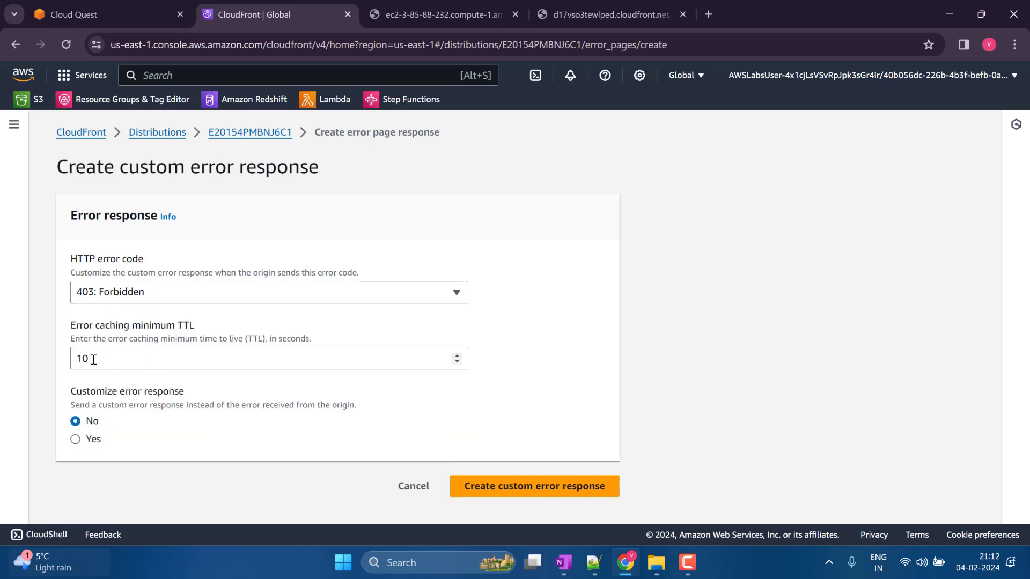
drag(83, 360, 34, 361)
key(BackSpace)
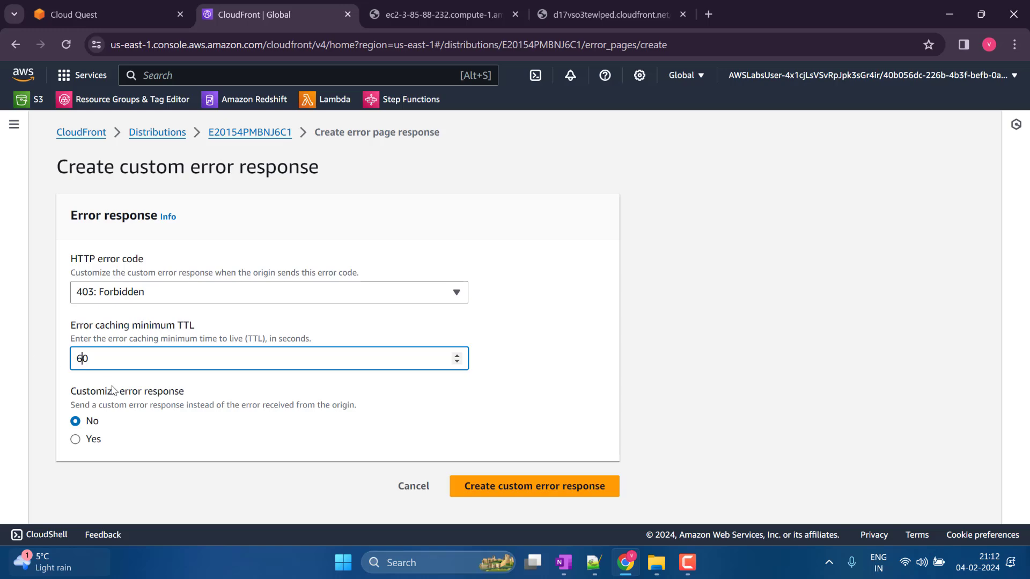
text(6)
- Enable the customized error response with page path /error.html and HTTP response code 200: OK, and create it
click(89, 441)
scroll(132, 432, down, 3)
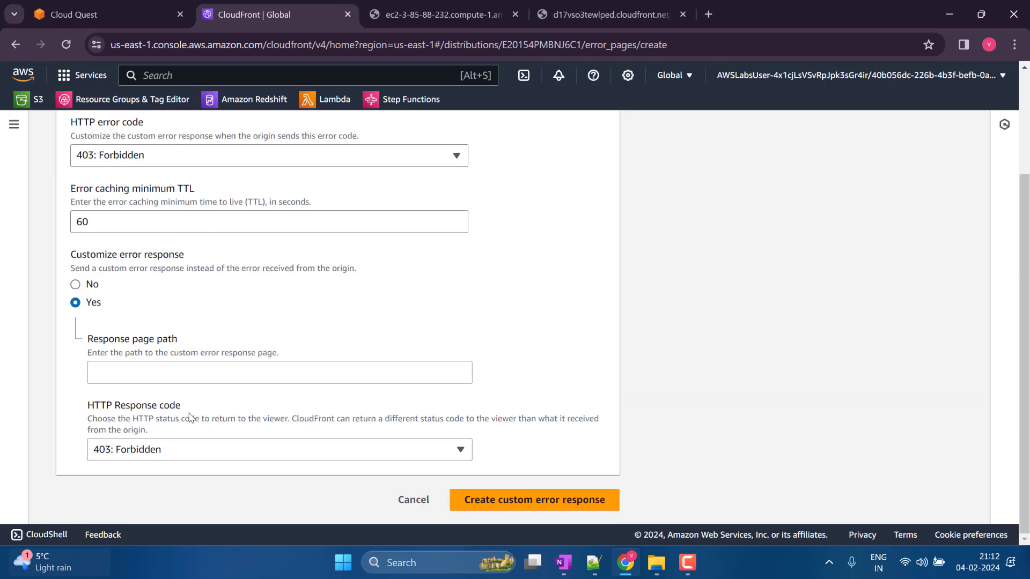
click(156, 371)
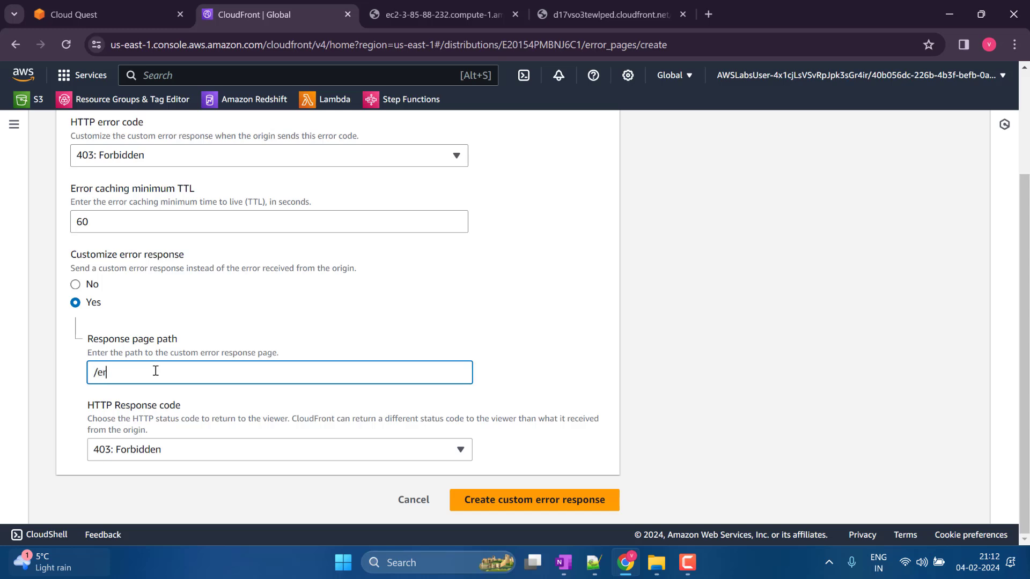
text(/error.html)
click(198, 451)
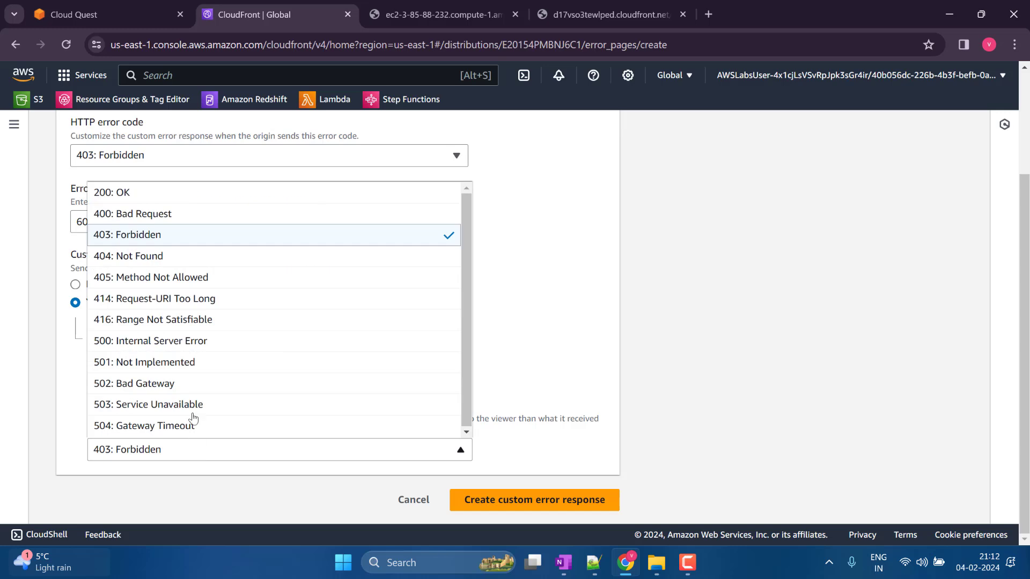
click(146, 193)
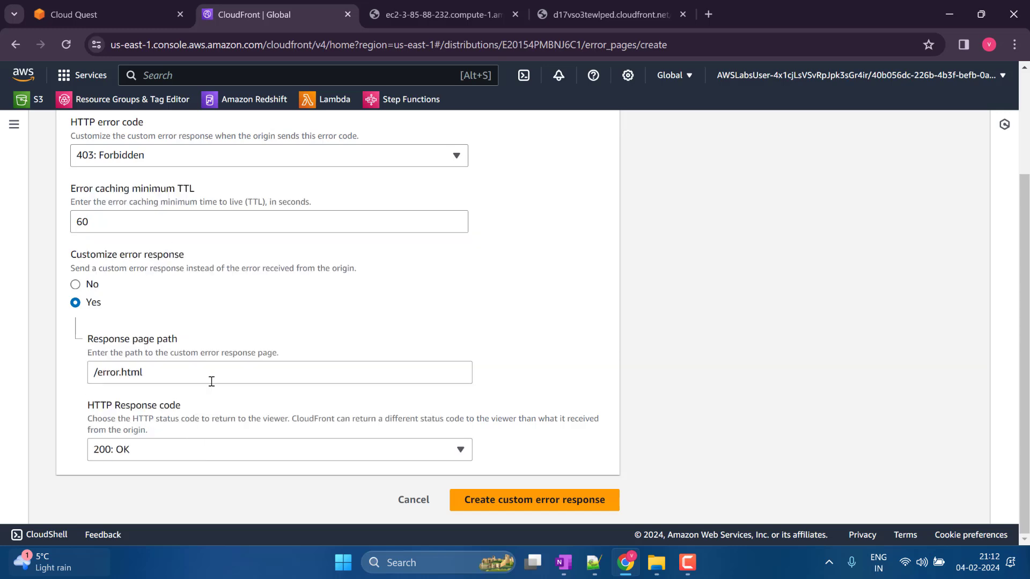
click(479, 500)
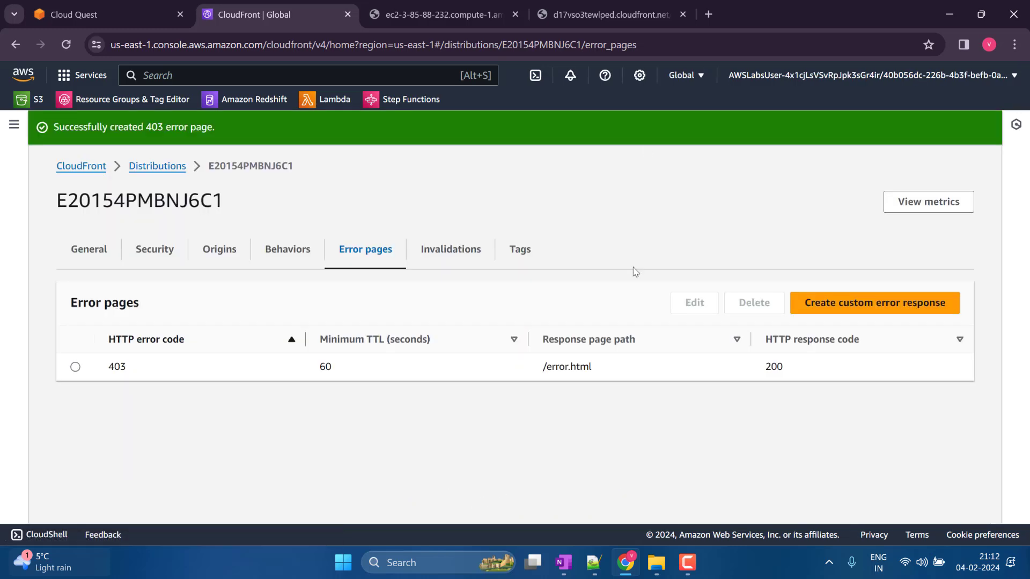
- Go to the CloudFront-served /random page and reload it repeatedly to check for the custom error page
click(572, 7)
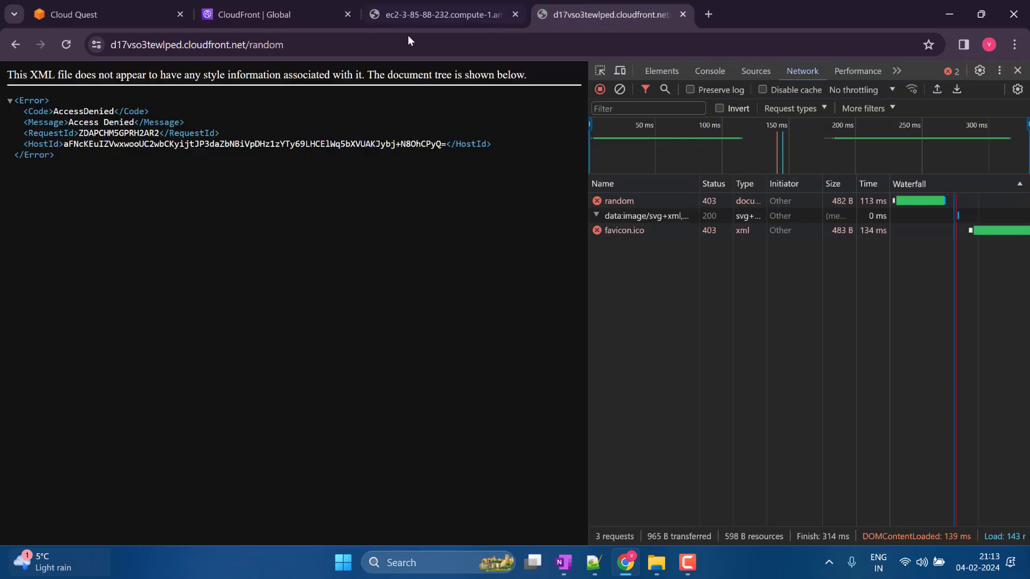
click(68, 44)
click(68, 44)
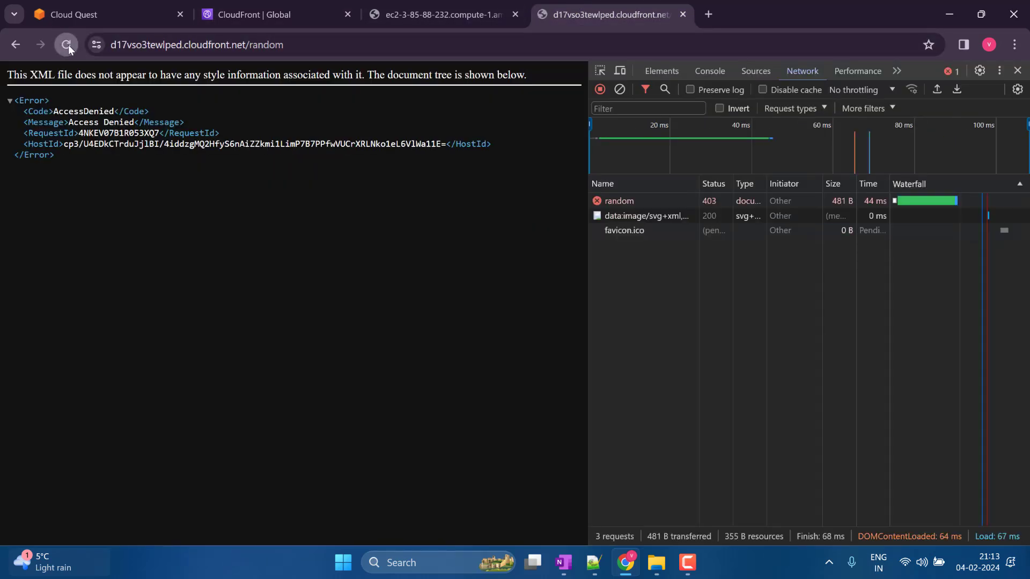
click(69, 44)
click(69, 44)
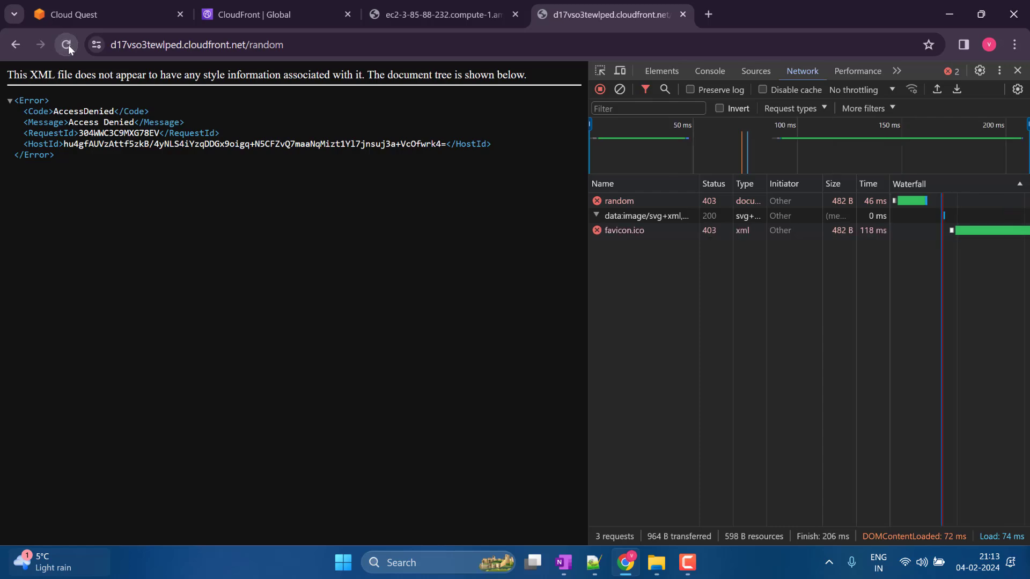
click(69, 44)
click(68, 44)
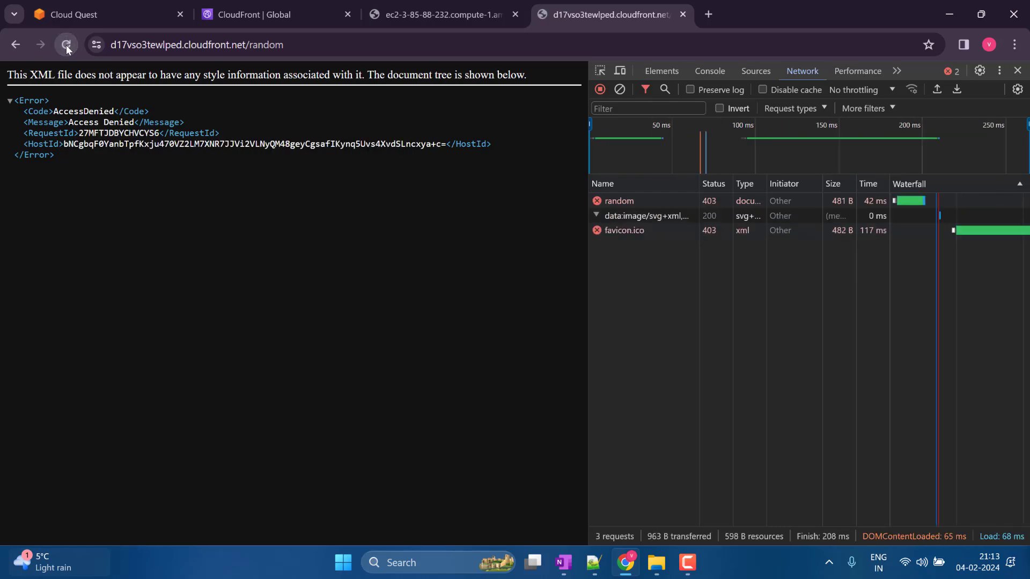
click(66, 45)
click(66, 45)
click(66, 45)
click(66, 45)
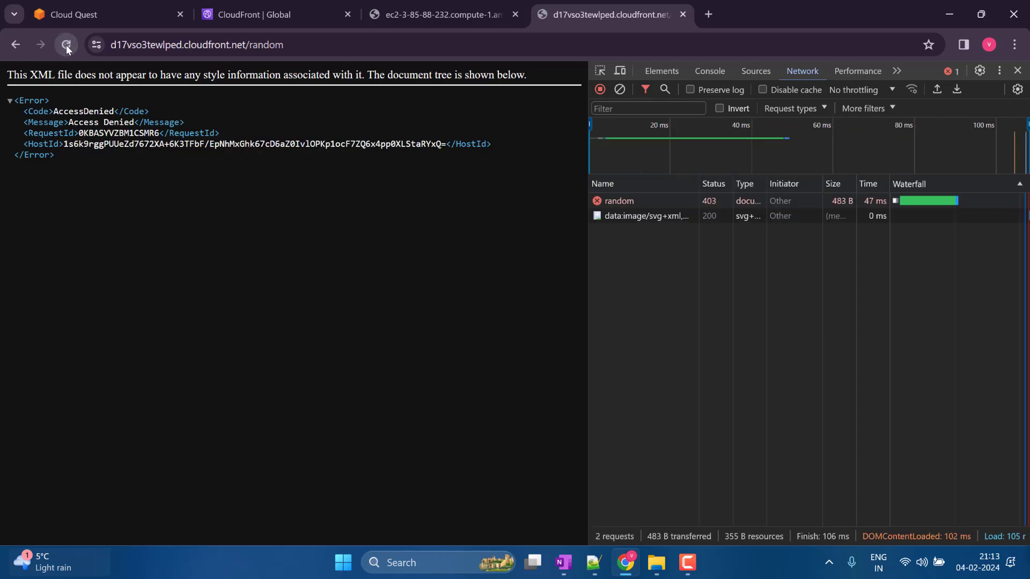
click(66, 45)
- Close the developer tools, load the CloudFront /random address again, and read the page's error text
click(1017, 71)
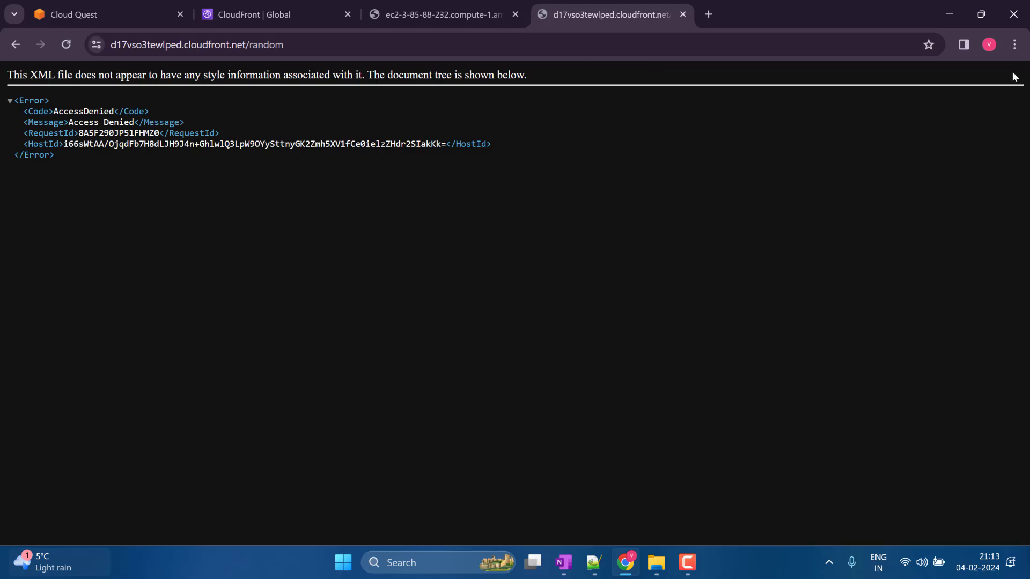
click(324, 48)
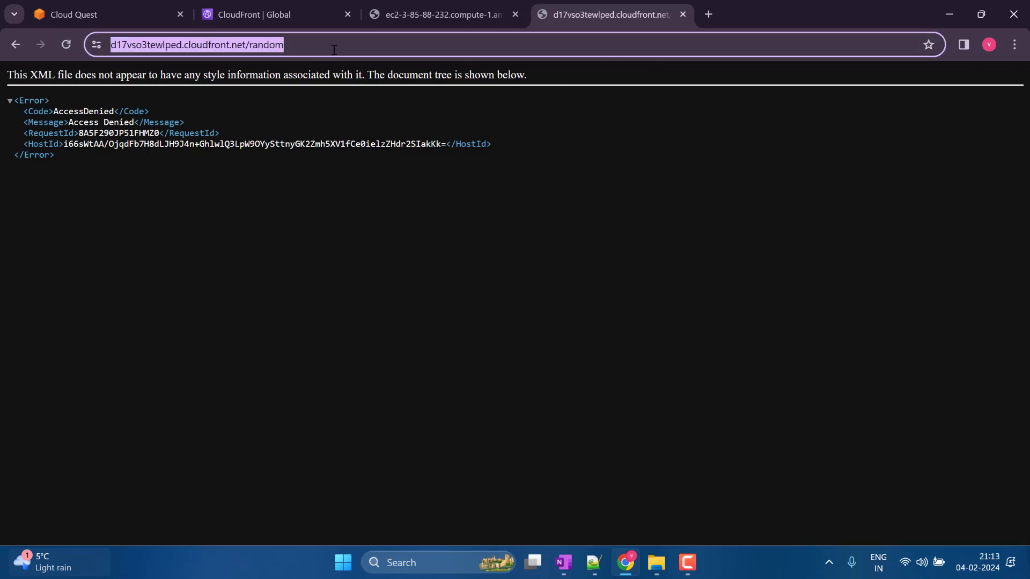
click(339, 48)
key(Return)
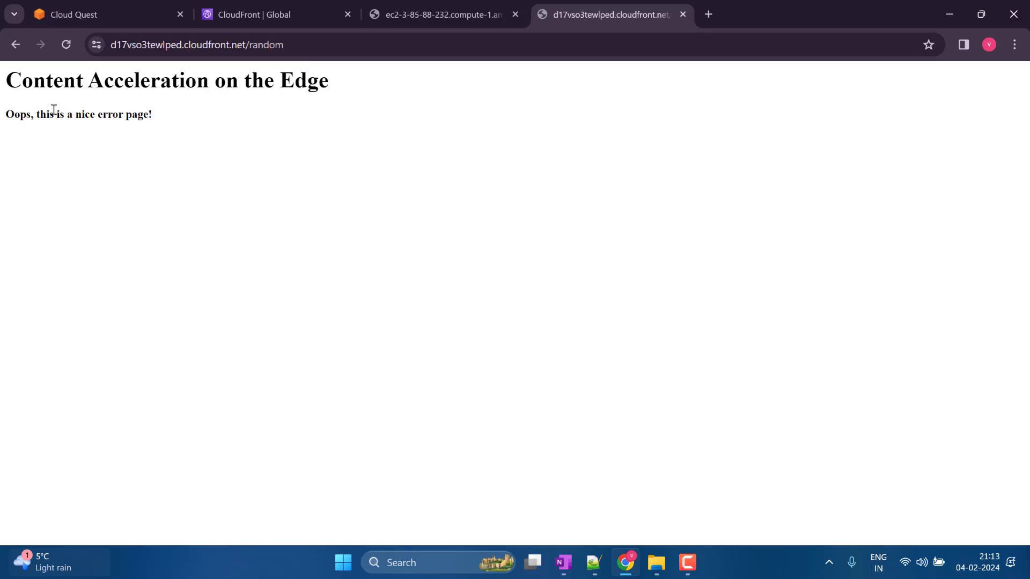
drag(41, 113, 272, 117)
click(265, 119)
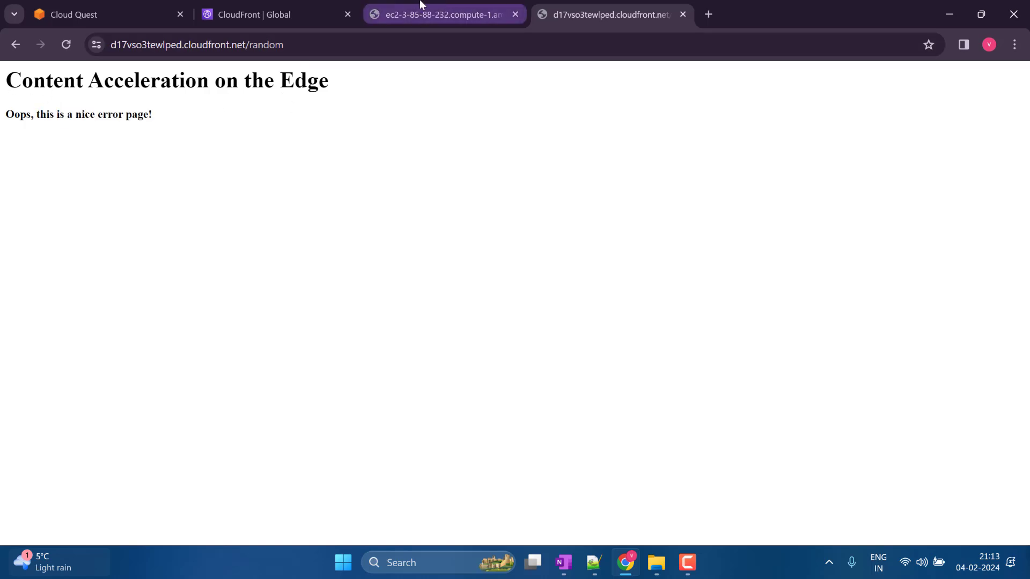
- In the CloudFront console, start another custom error response for 504: Gateway Timeout with an error caching minimum TTL of 60 seconds
click(452, 8)
click(294, 6)
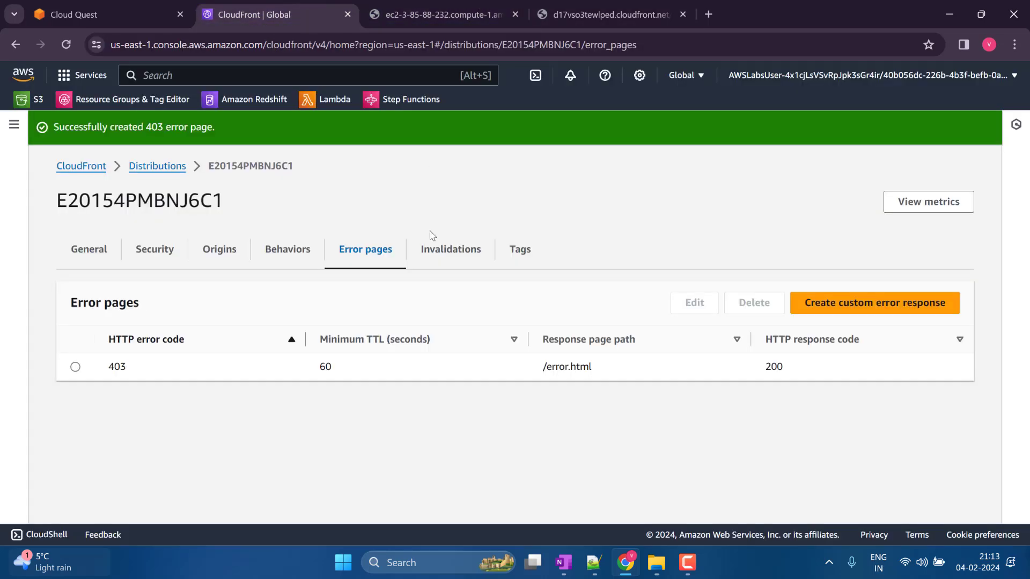
click(826, 305)
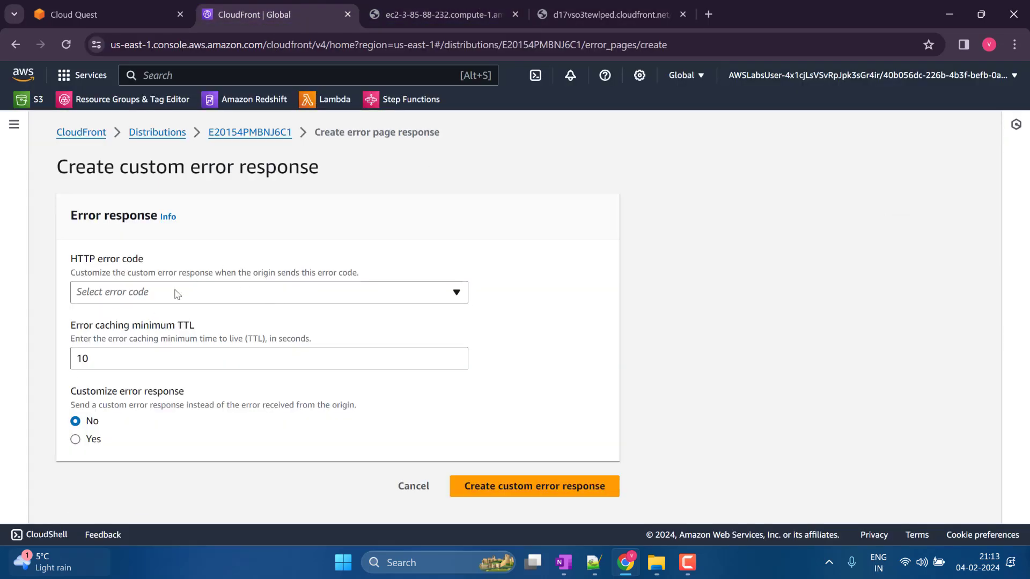
click(177, 294)
scroll(161, 421, down, 1)
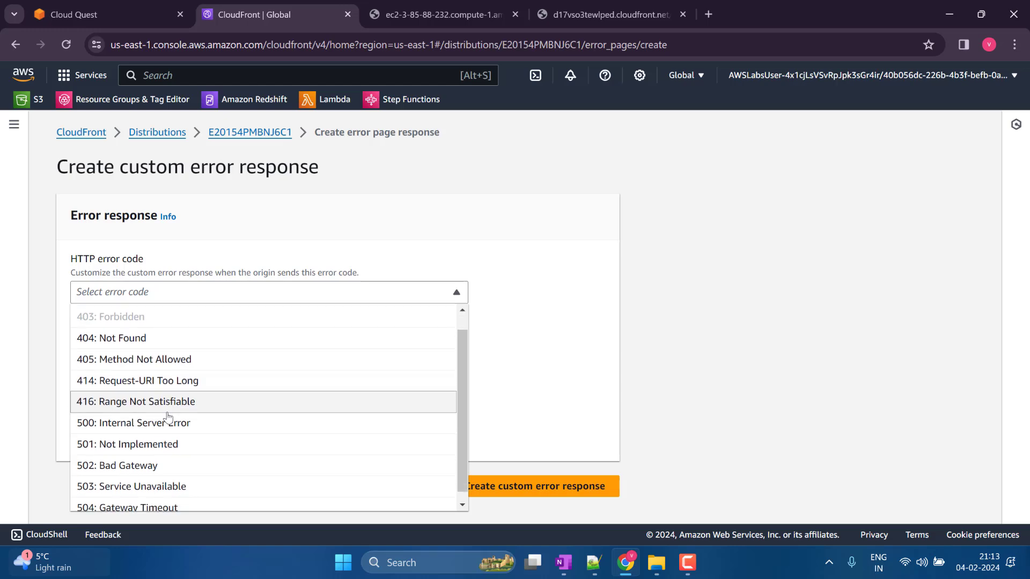
click(154, 498)
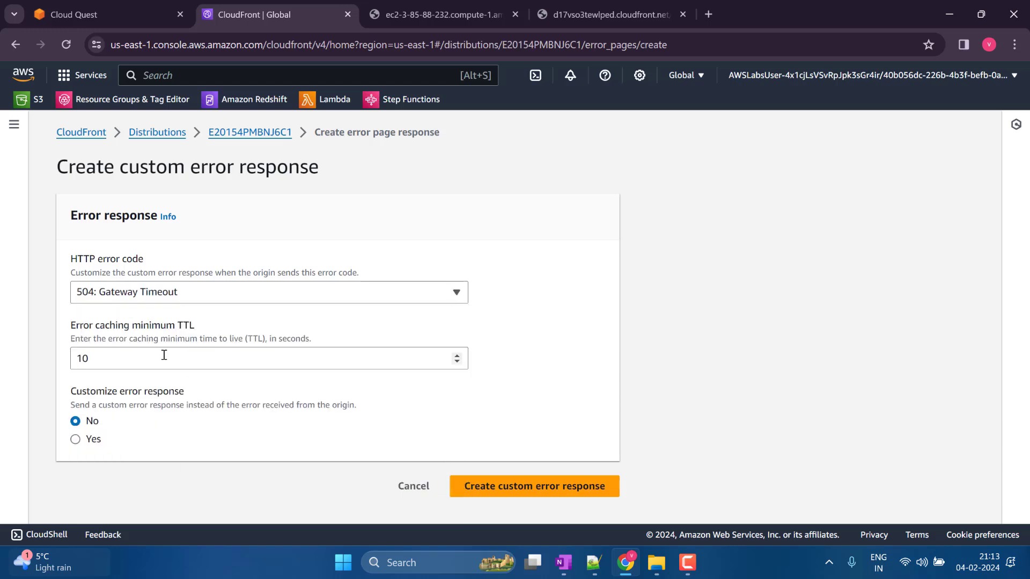
double_click(163, 356)
text(60)
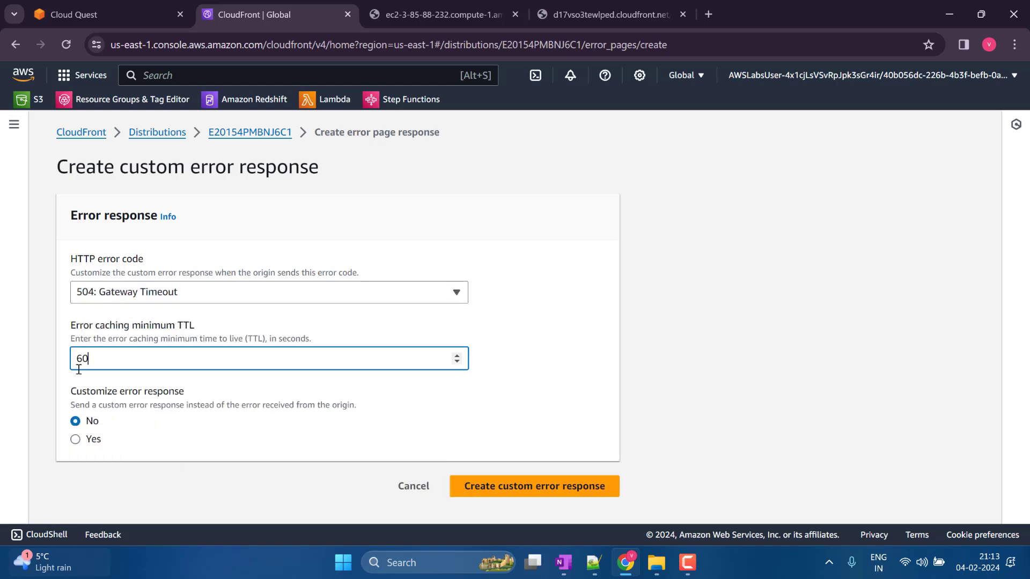
- Customize the 504 error response with page path /error.html and HTTP response code 200: OK, and create it
click(93, 439)
scroll(120, 428, down, 3)
click(137, 370)
text(/)
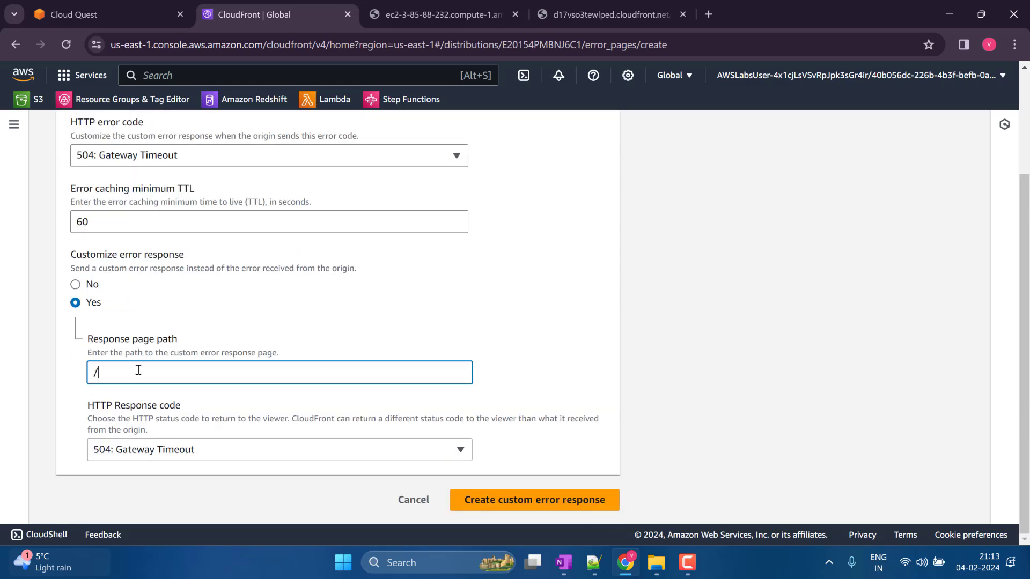
text(error.html)
click(212, 448)
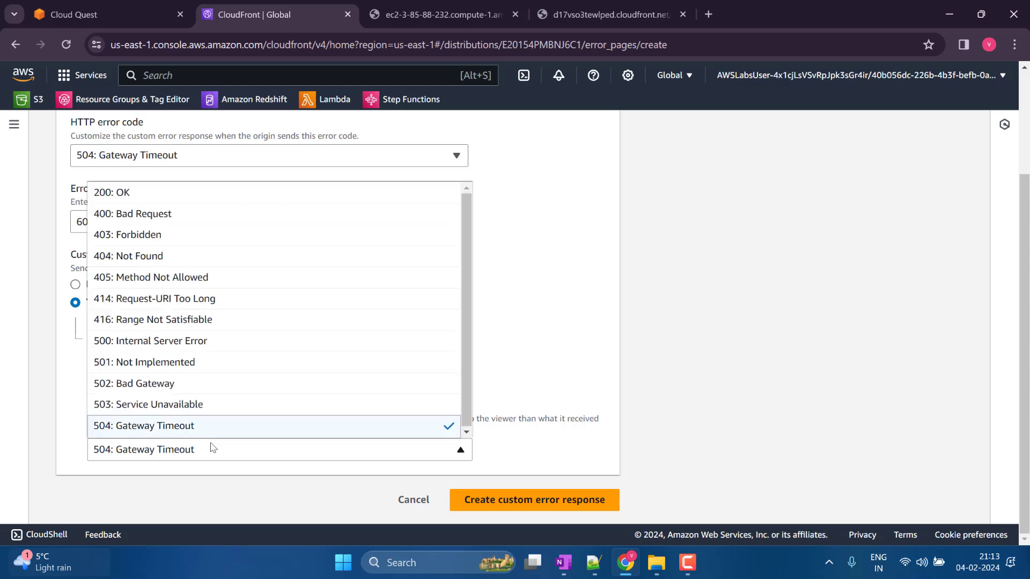
click(138, 193)
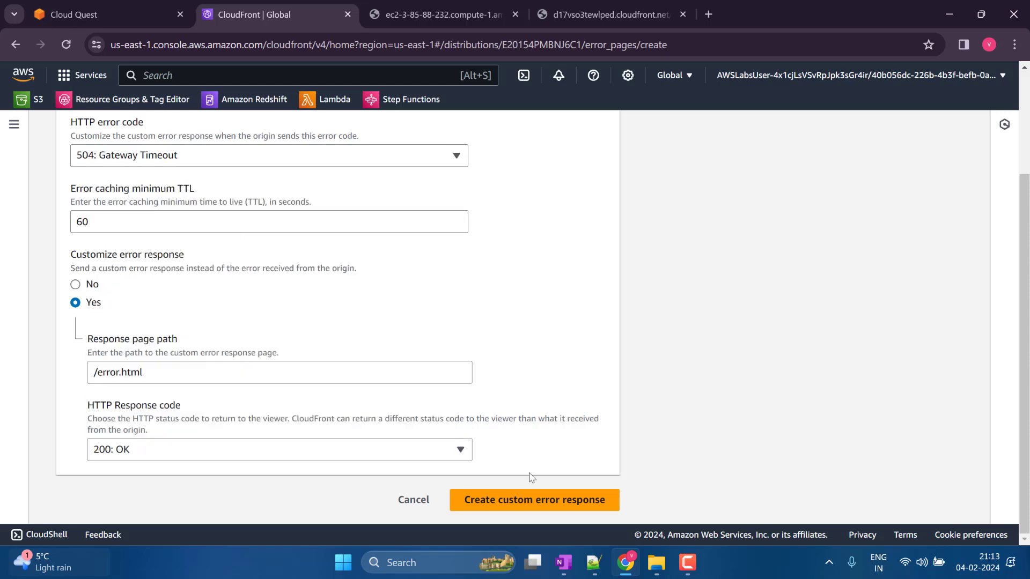
click(568, 503)
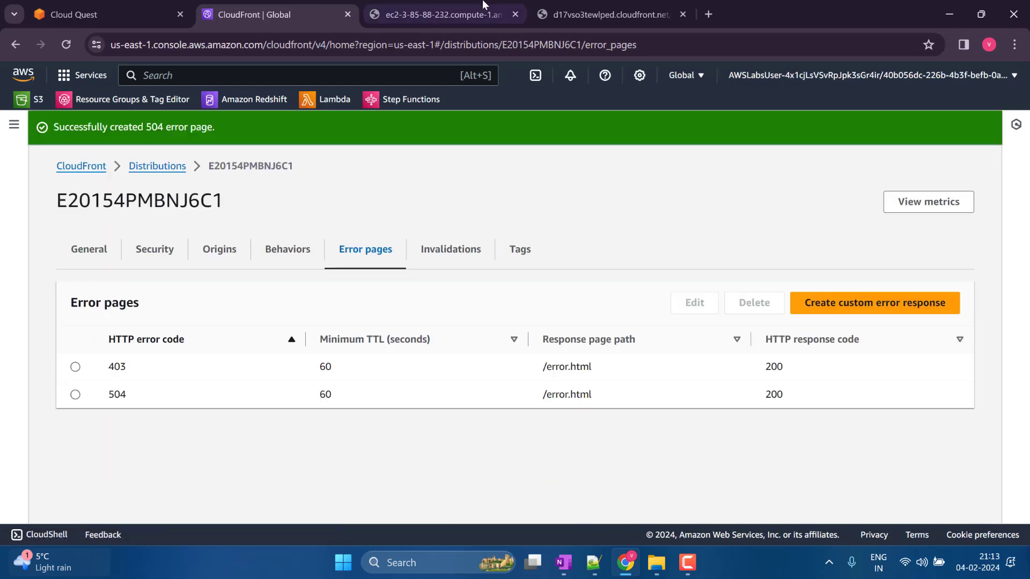
- Search the AWS console for ec2 and open the EC2 service in a new browser tab
click(444, 2)
click(259, 13)
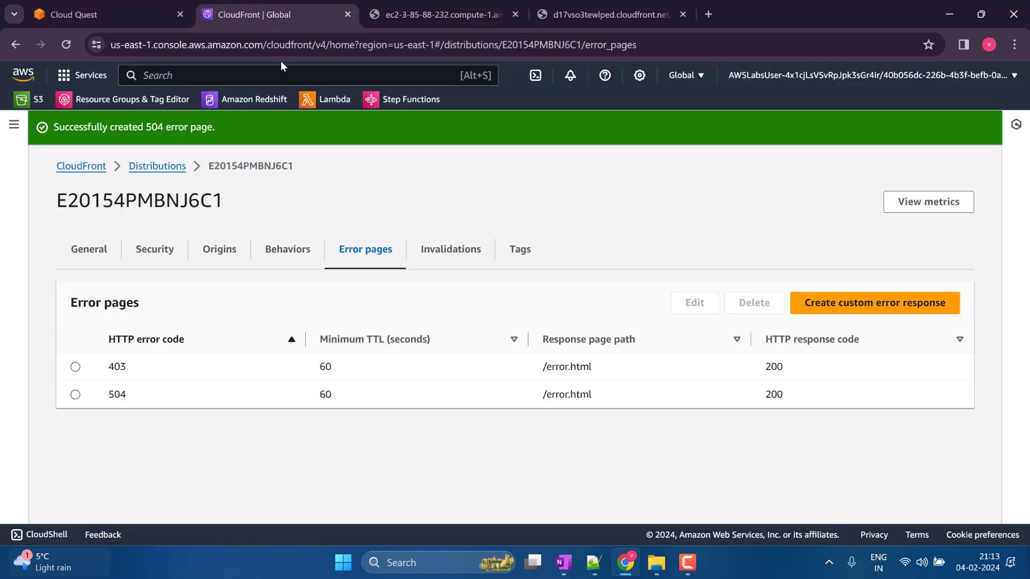
click(265, 72)
text(ec2)
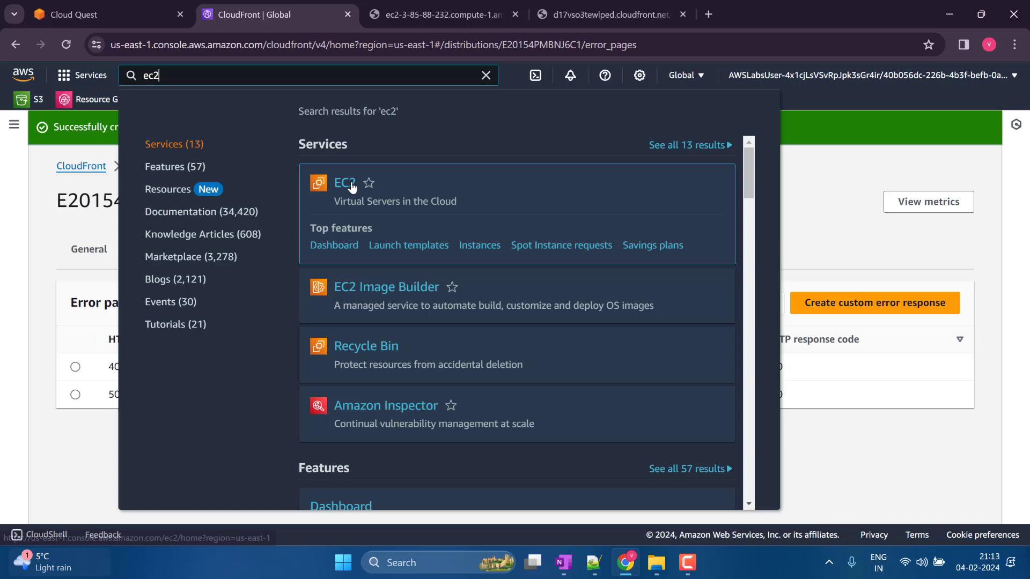
right_click(351, 187)
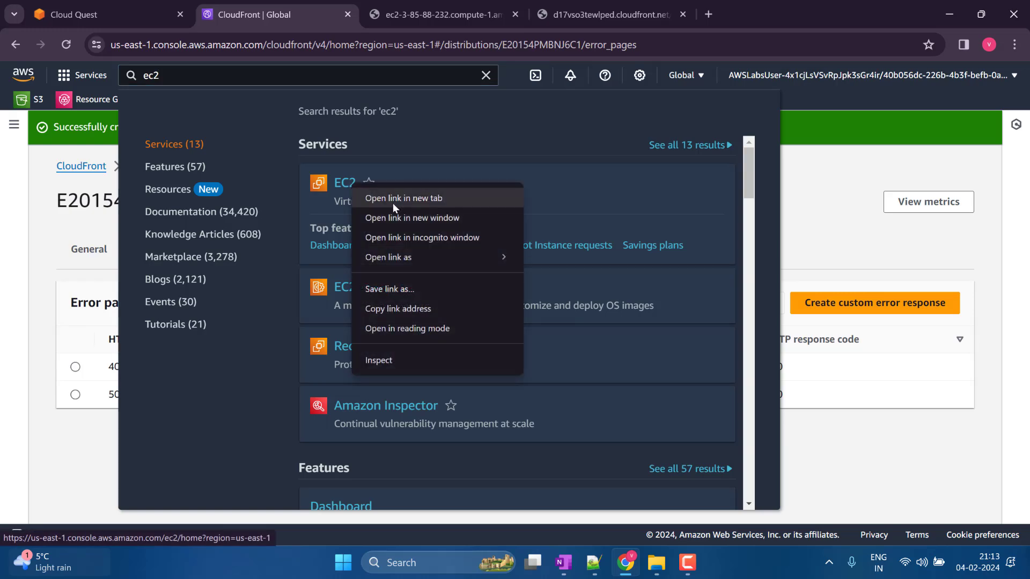
click(394, 199)
click(445, 17)
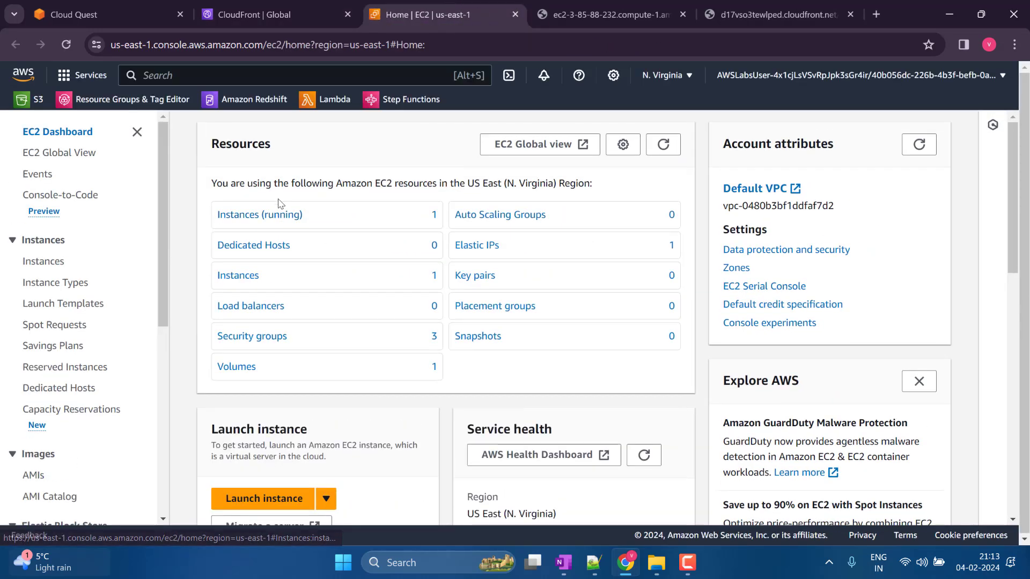
- Among the running instances, select AppInstance and open the security group listed in its security details
click(264, 216)
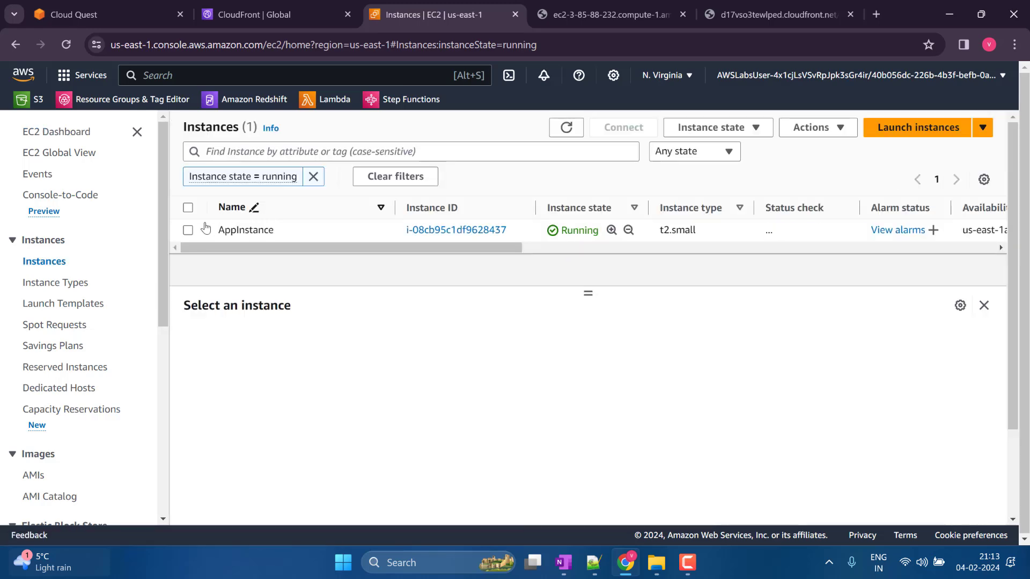
click(257, 230)
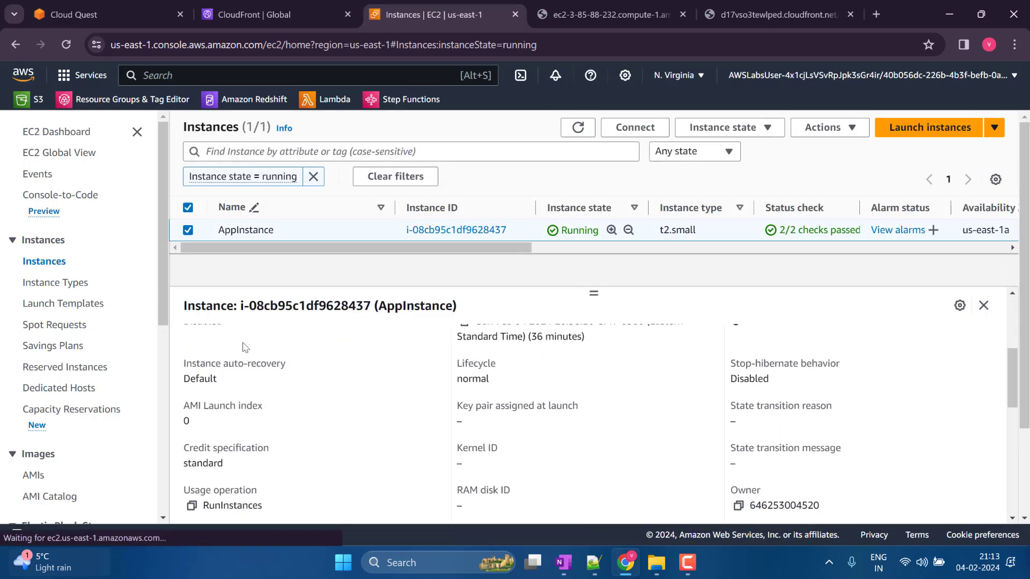
click(473, 338)
scroll(317, 408, down, 3)
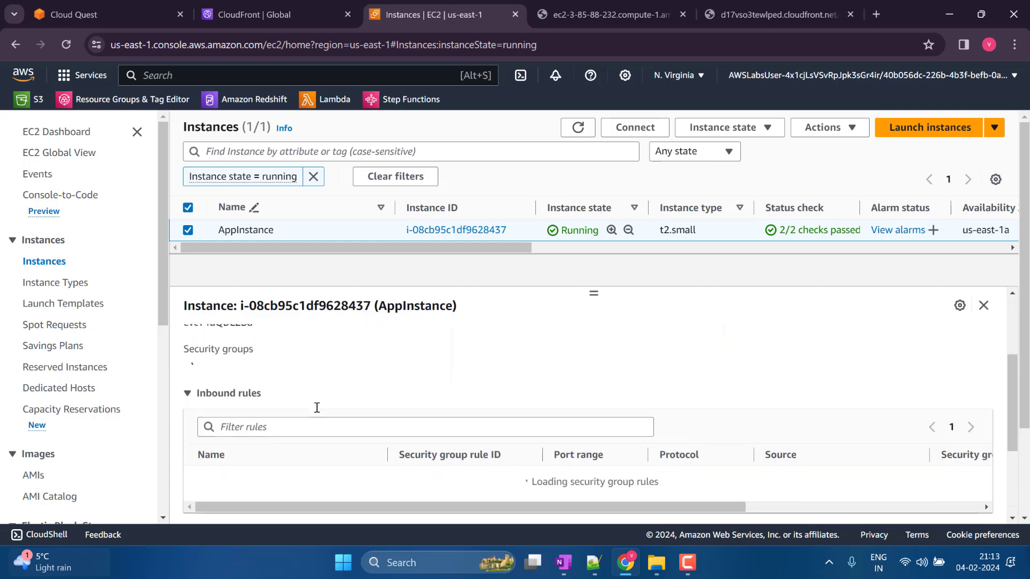
click(236, 356)
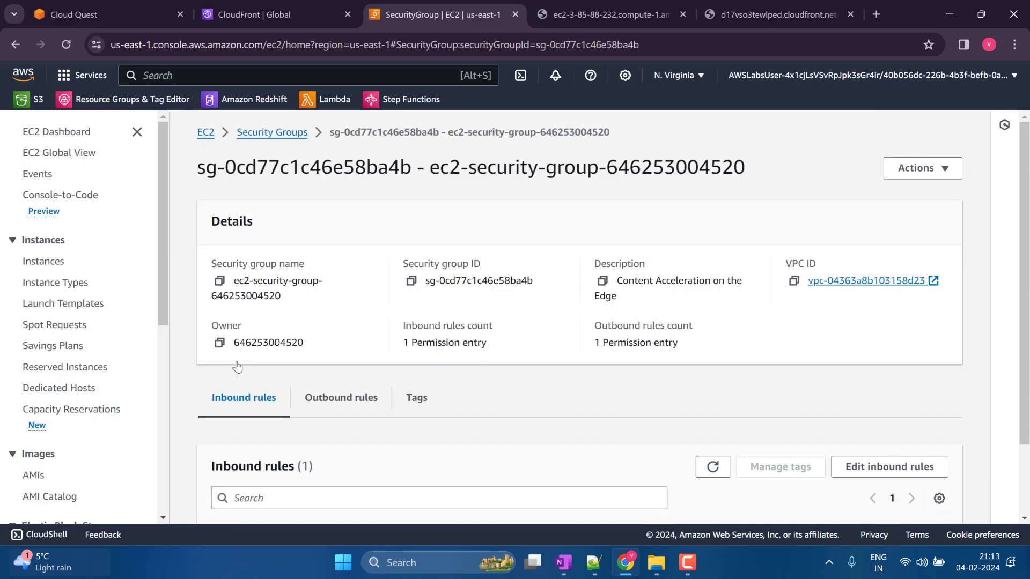
- Delete the security group's inbound HTTP rule and save the rules
scroll(751, 349, down, 2)
click(890, 380)
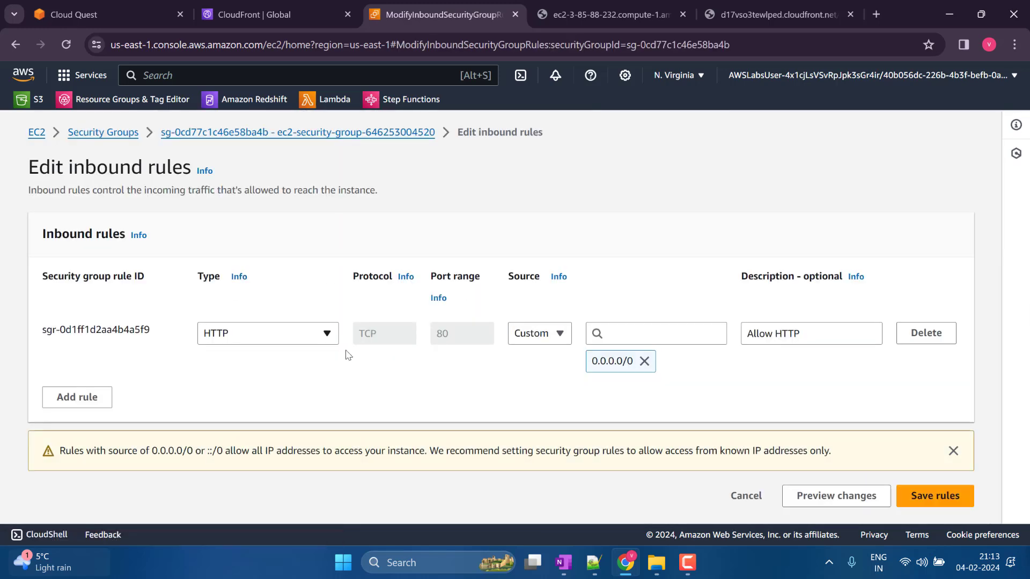
click(914, 333)
click(930, 379)
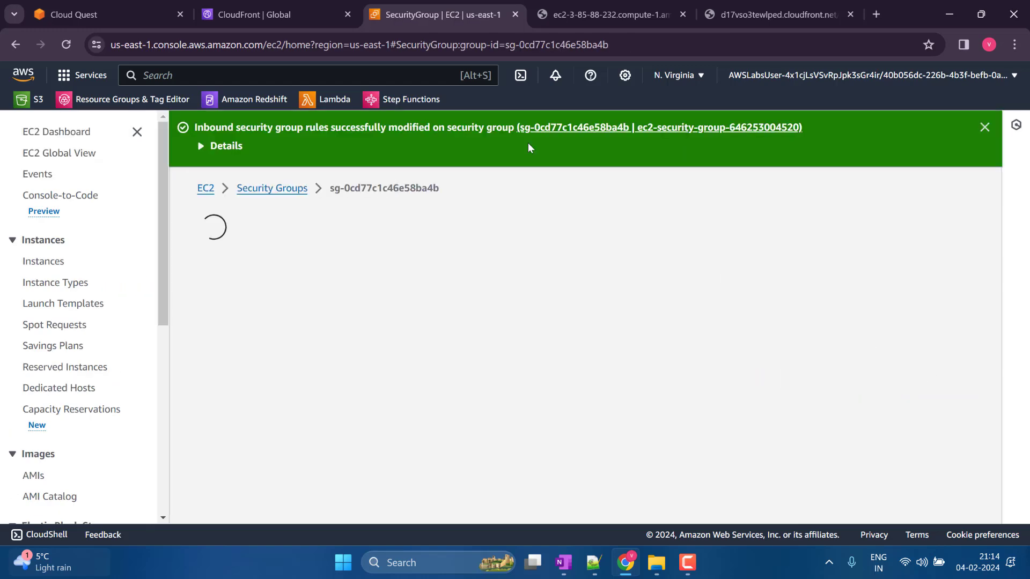
- Return to the CloudFront-served /random page and reload it
click(601, 14)
click(758, 4)
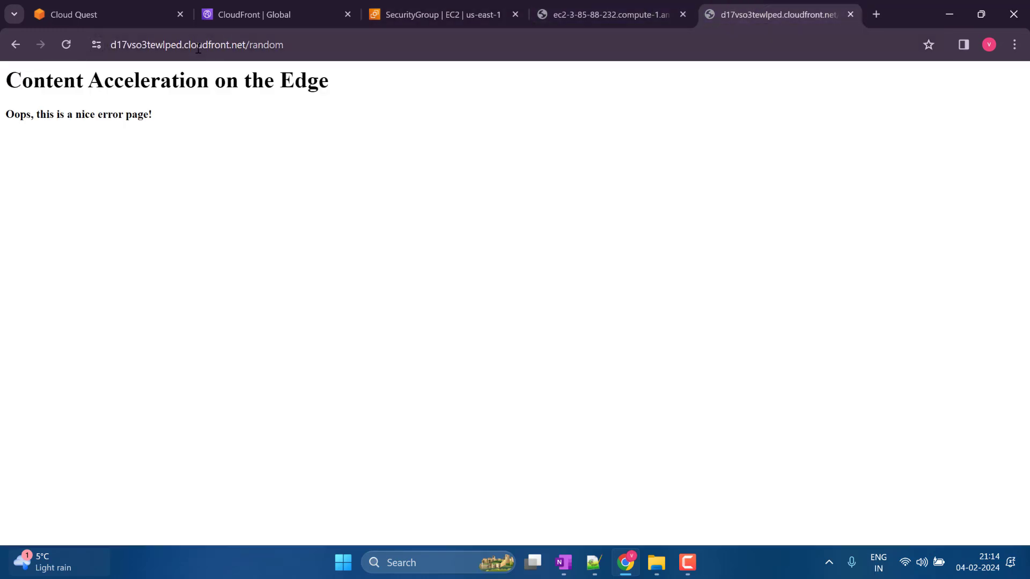
click(66, 44)
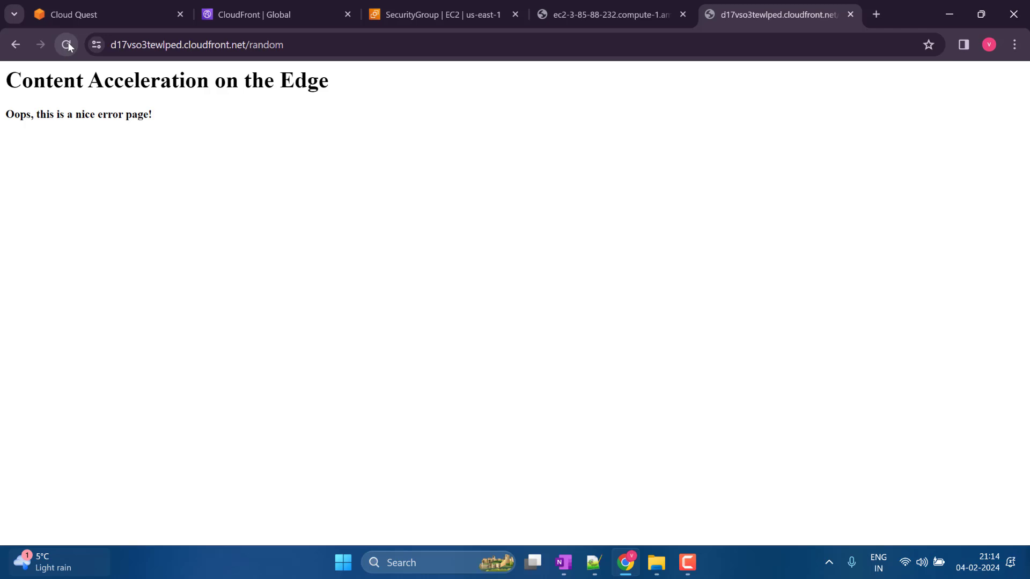
- Remove /random from the CloudFront address, load the distribution's root page and request it again
drag(242, 45, 425, 34)
click(323, 46)
key(BackSpace)
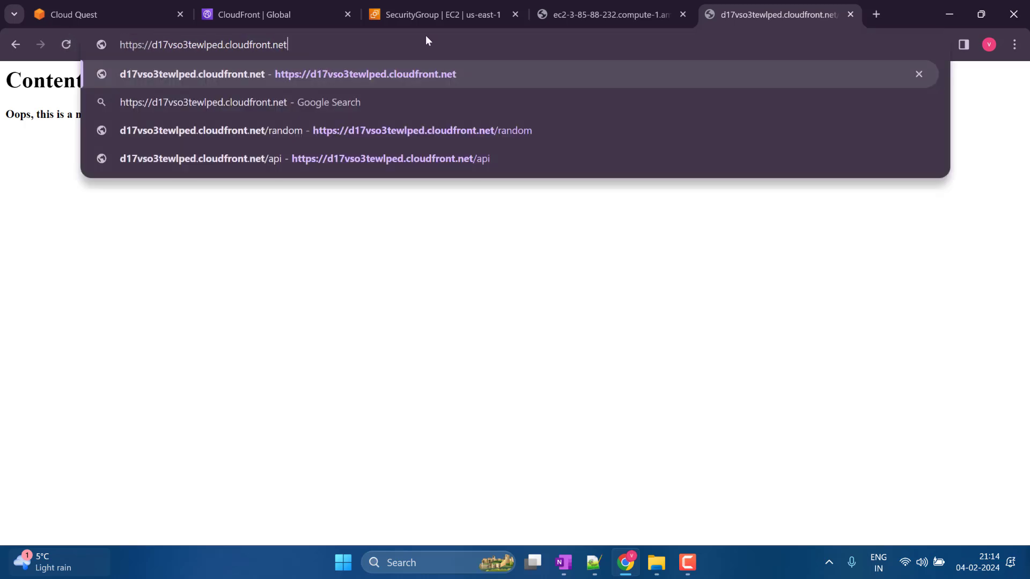
key(Return)
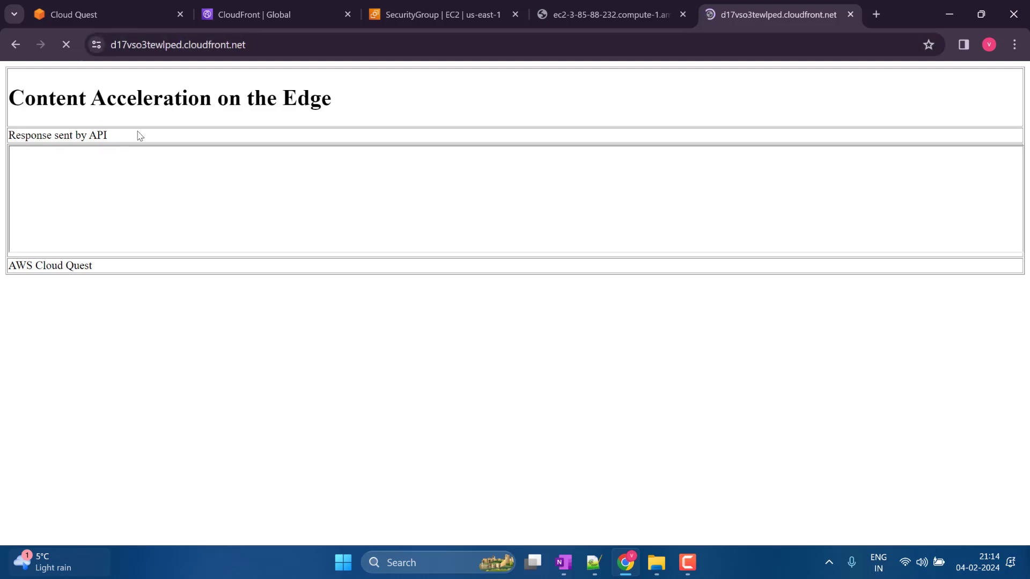
click(272, 46)
click(272, 47)
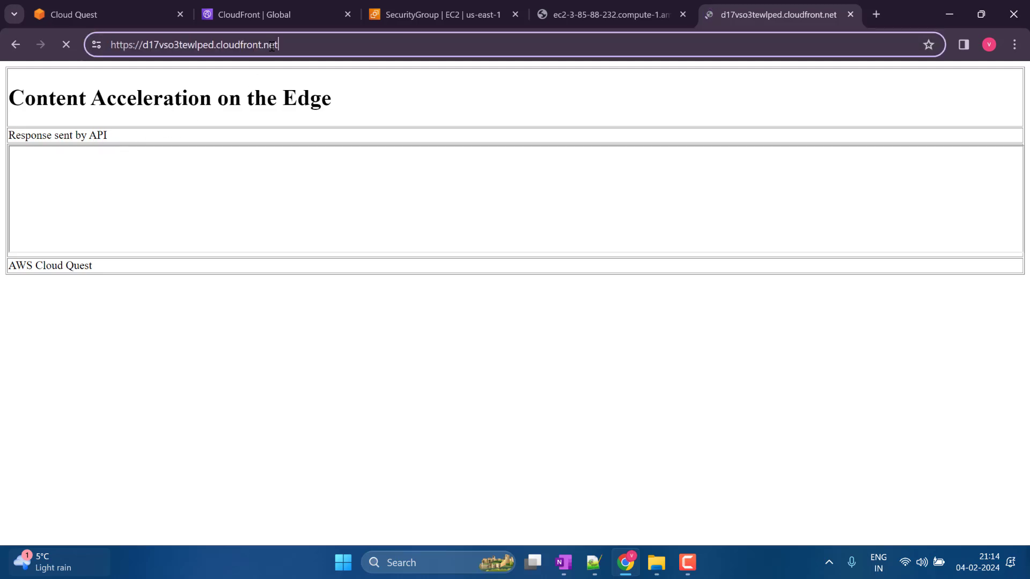
key(BackSpace)
key(Return)
double_click(272, 46)
click(393, 48)
key(Return)
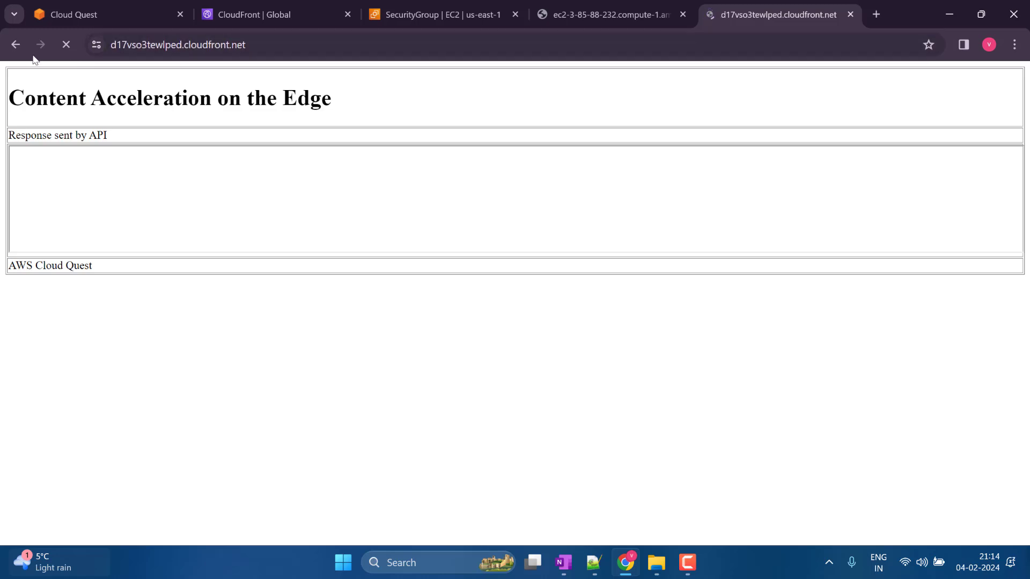
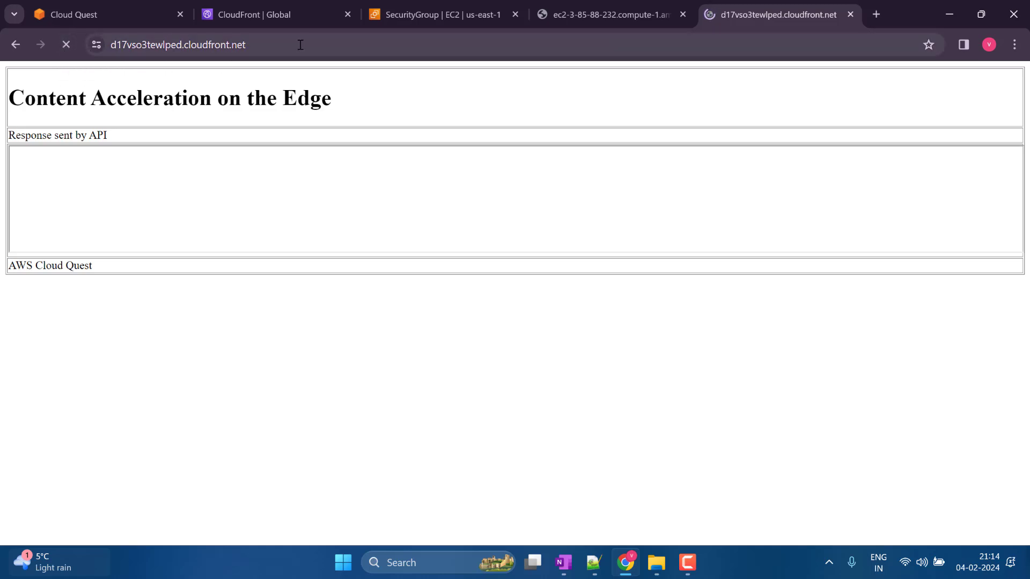
- Dismiss the success notification on the EC2 security group page and reload the CloudFront root page
click(654, 5)
click(750, 4)
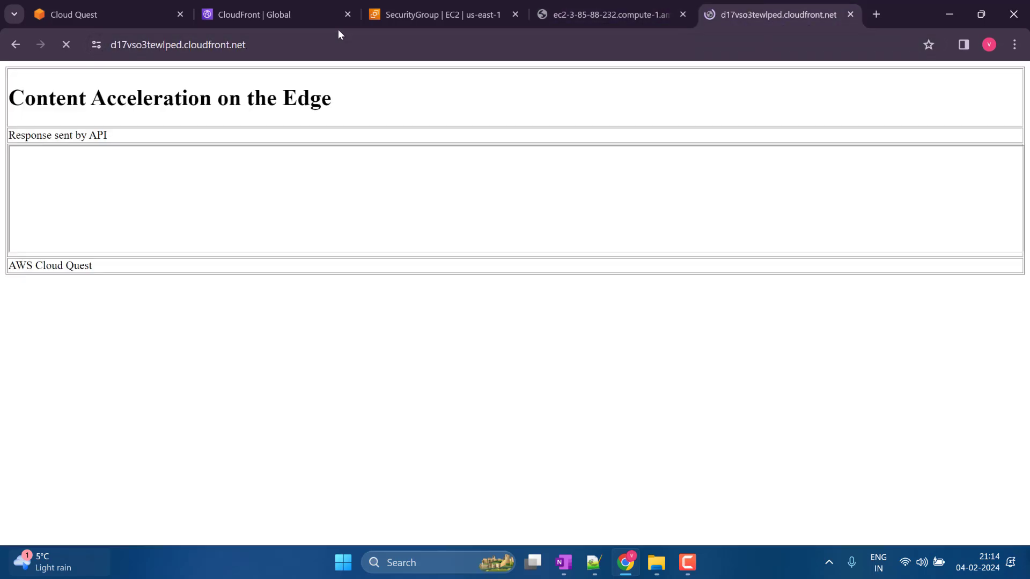
click(426, 9)
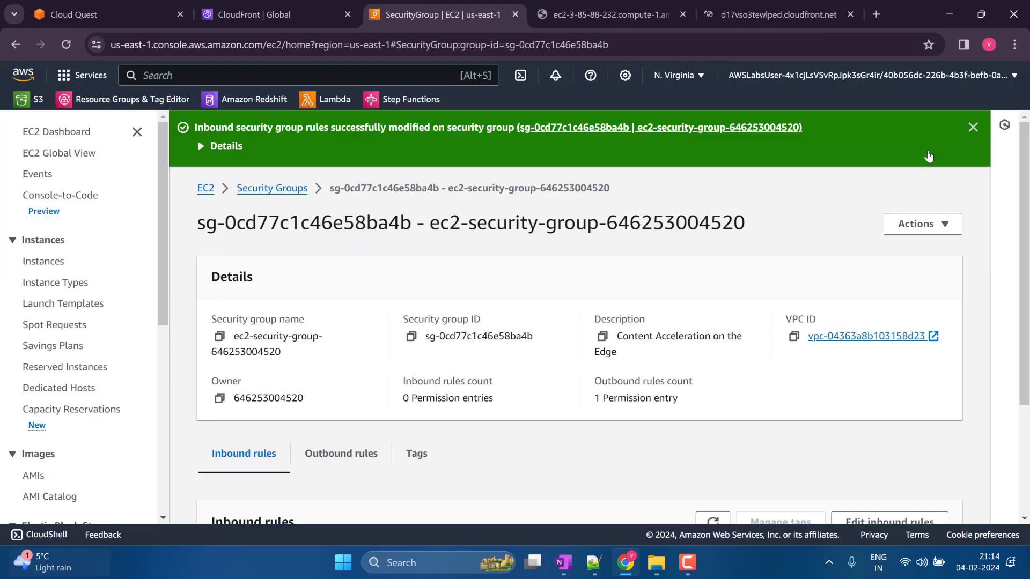
click(973, 127)
click(777, 15)
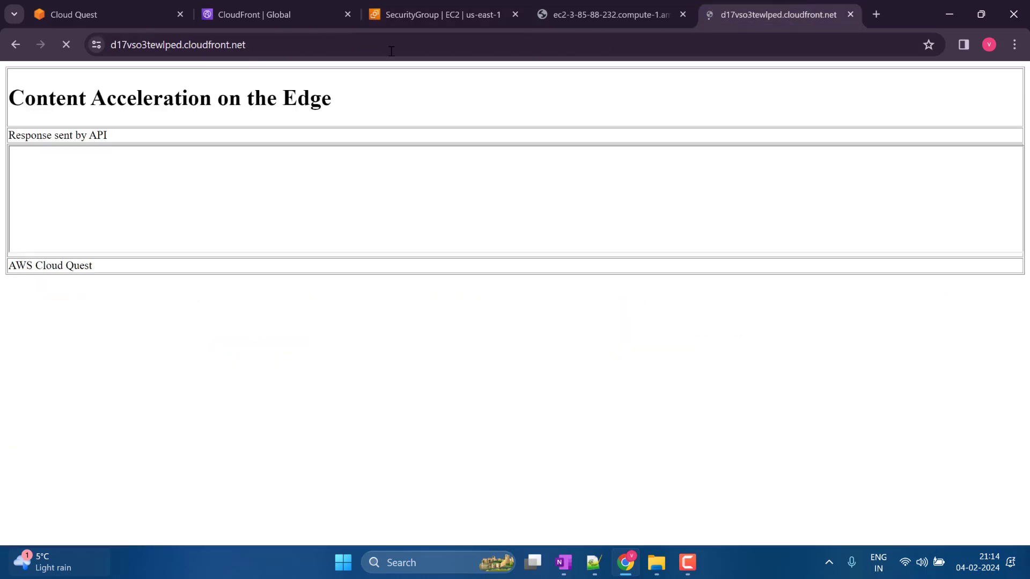
click(65, 44)
- Advance the Cloud Quest lab instructions to step 43
click(132, 14)
click(277, 481)
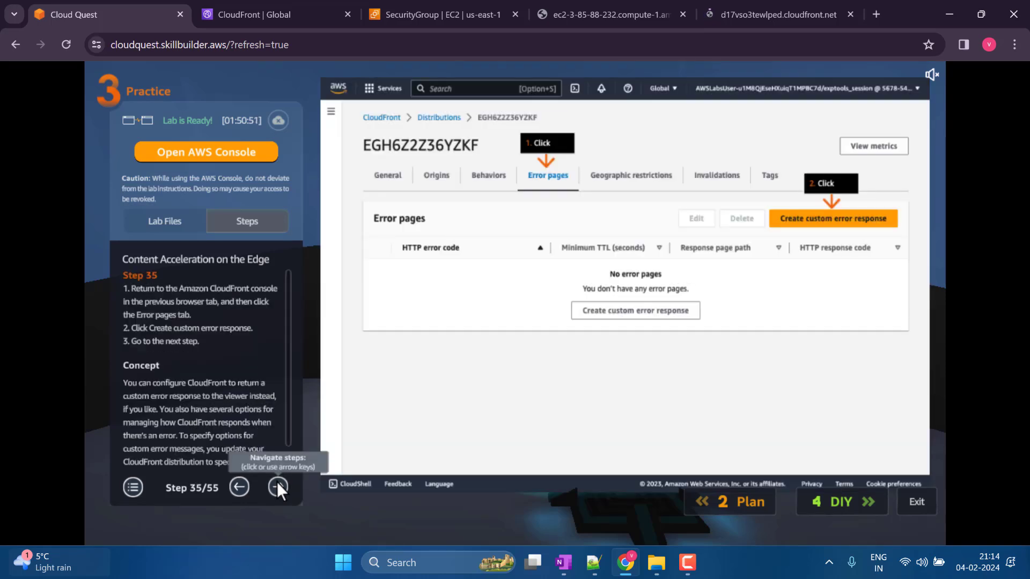
click(276, 482)
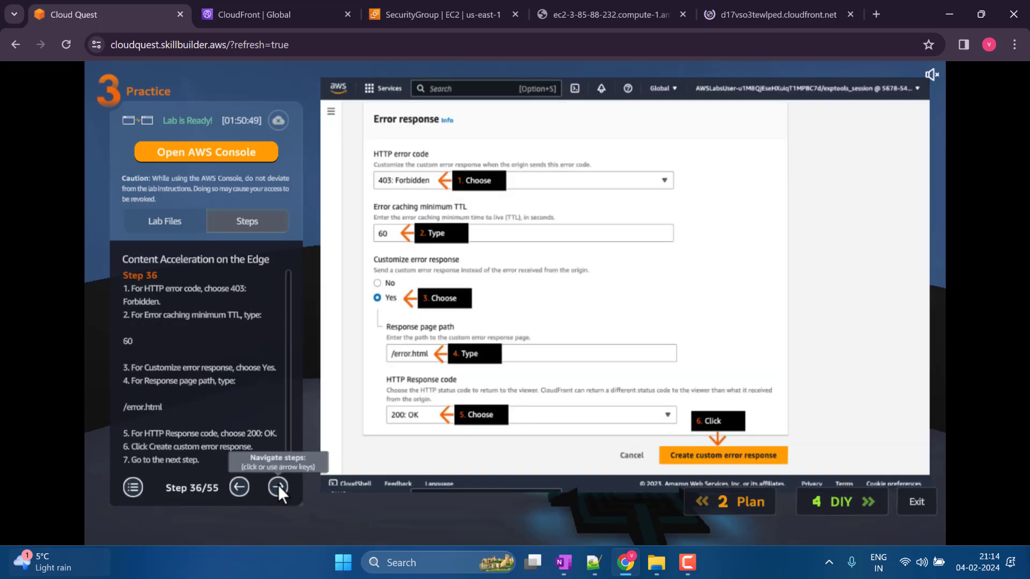
click(278, 486)
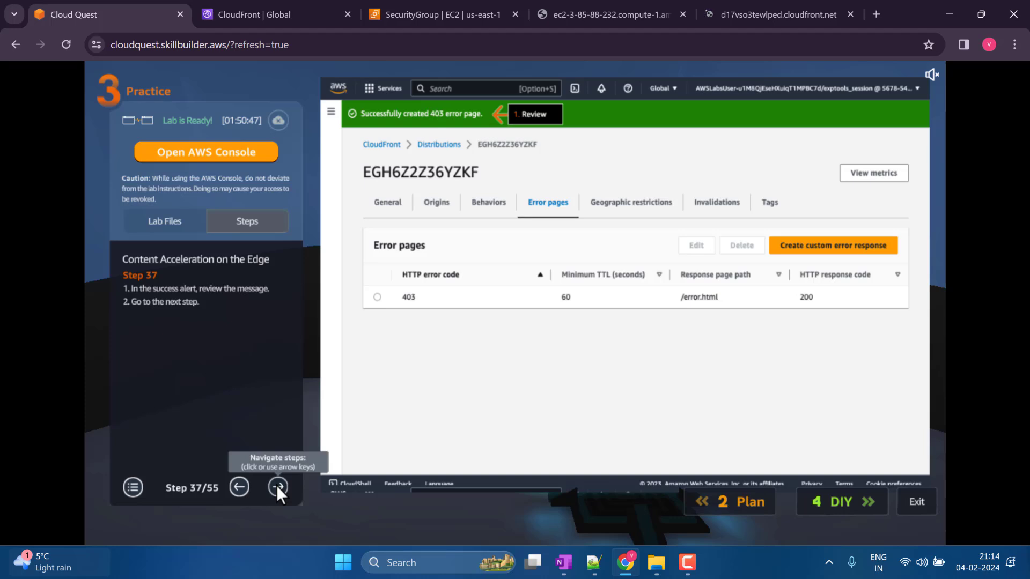
click(278, 486)
click(278, 486)
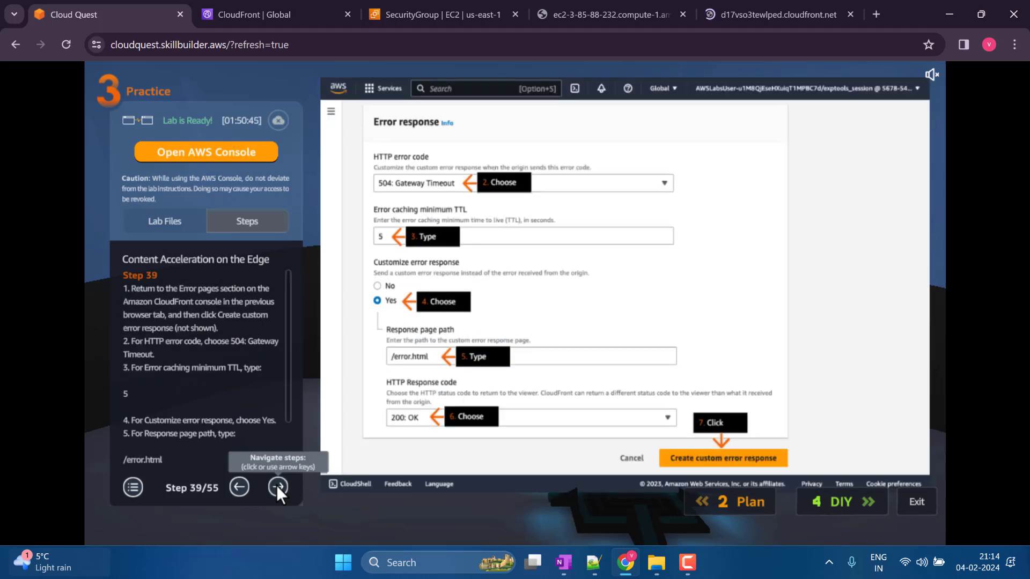
click(278, 486)
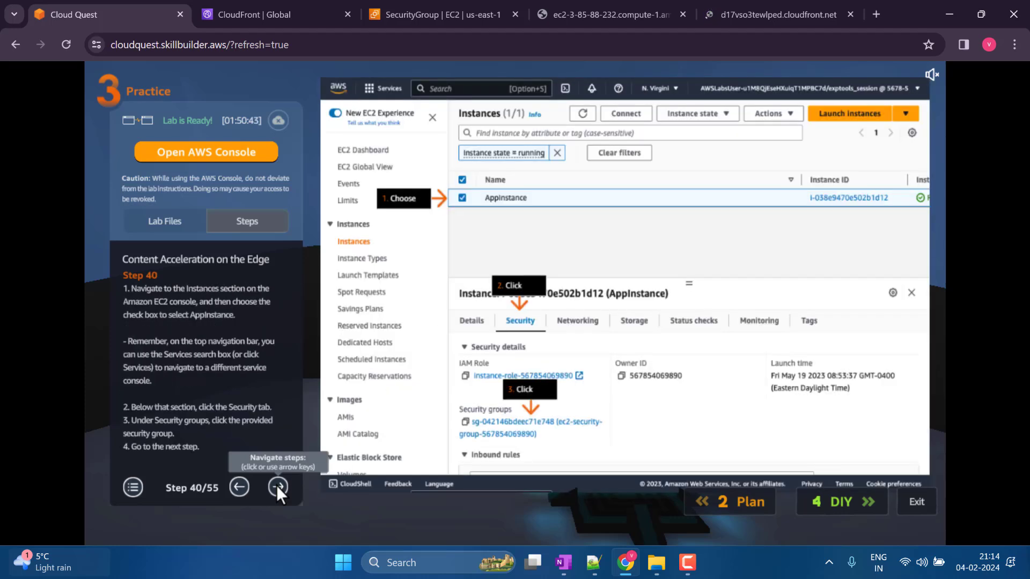
click(278, 486)
click(277, 486)
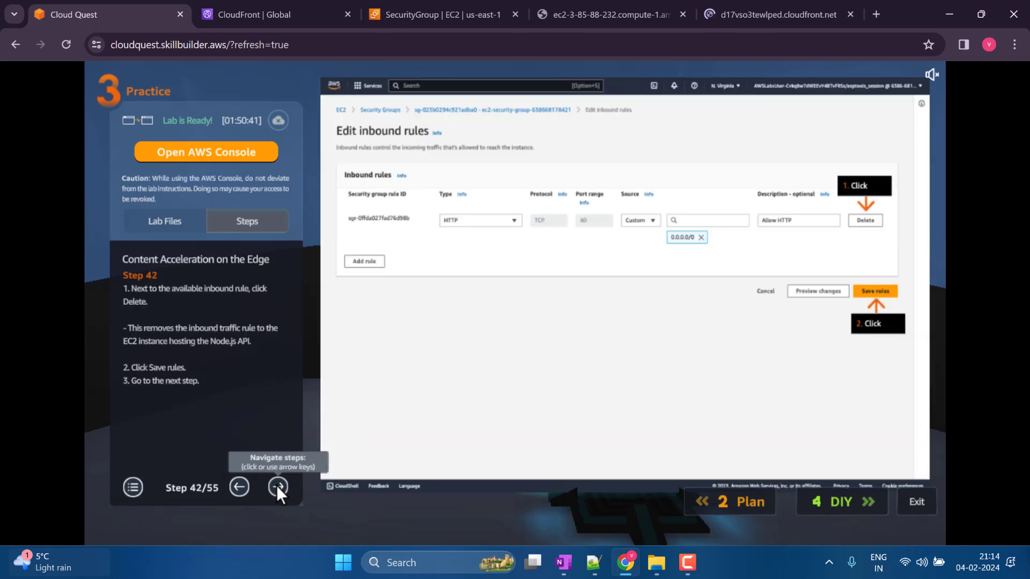
click(278, 486)
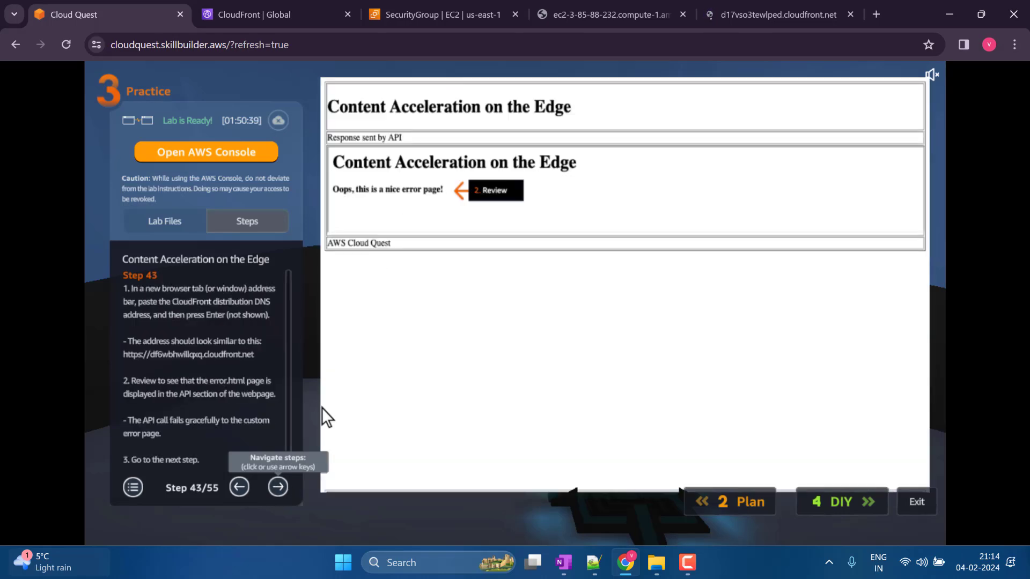
- Compare the lab's step 43 illustration with the CloudFront root page and examine its API response section
click(611, 14)
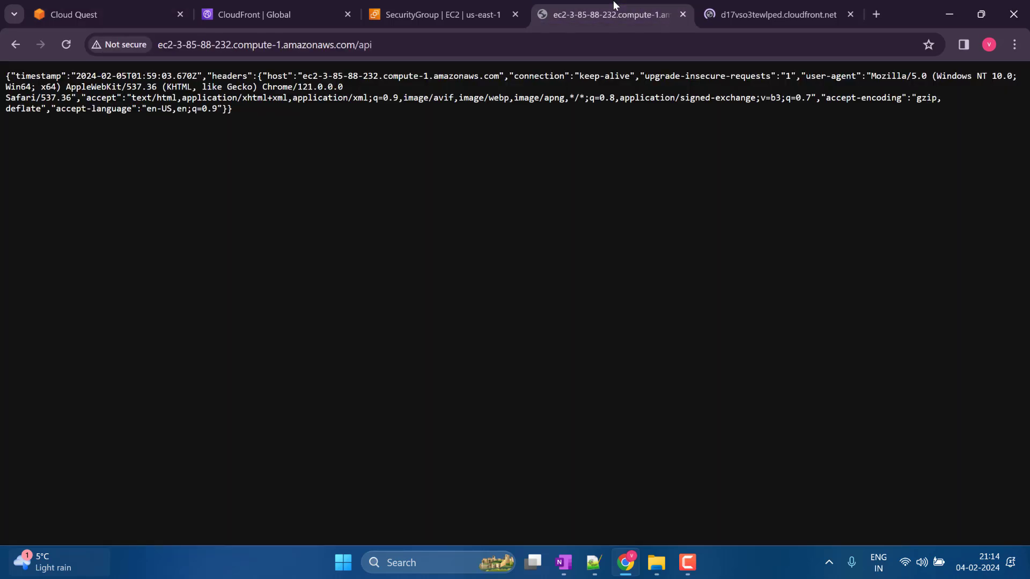
click(766, 11)
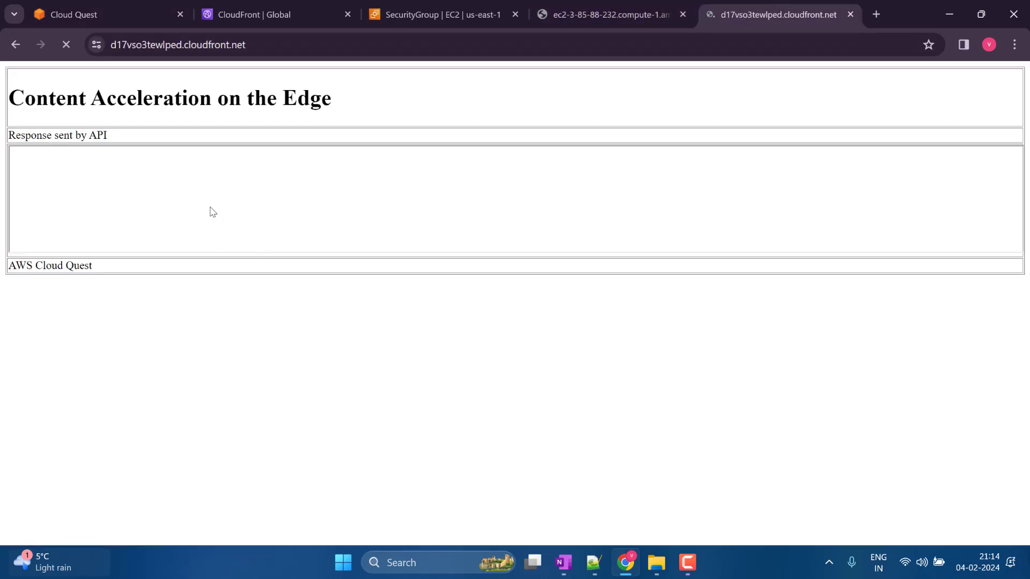
click(548, 7)
click(440, 15)
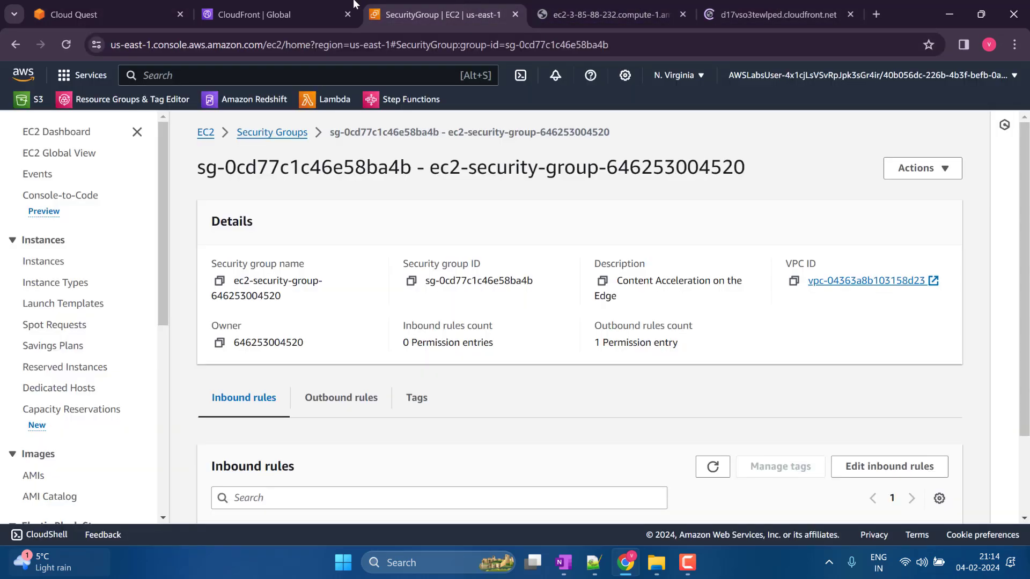
click(268, 15)
click(118, 6)
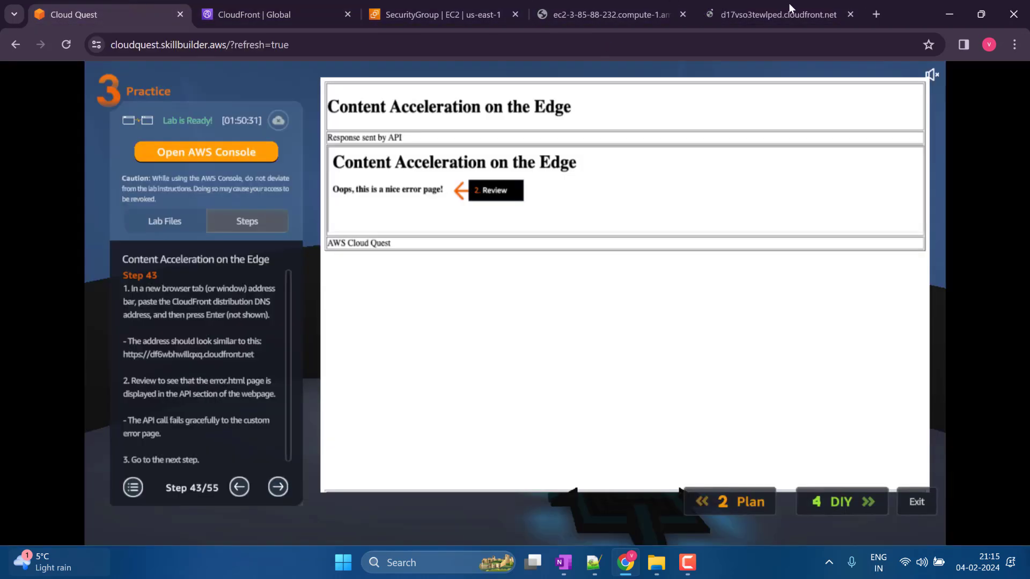
click(766, 1)
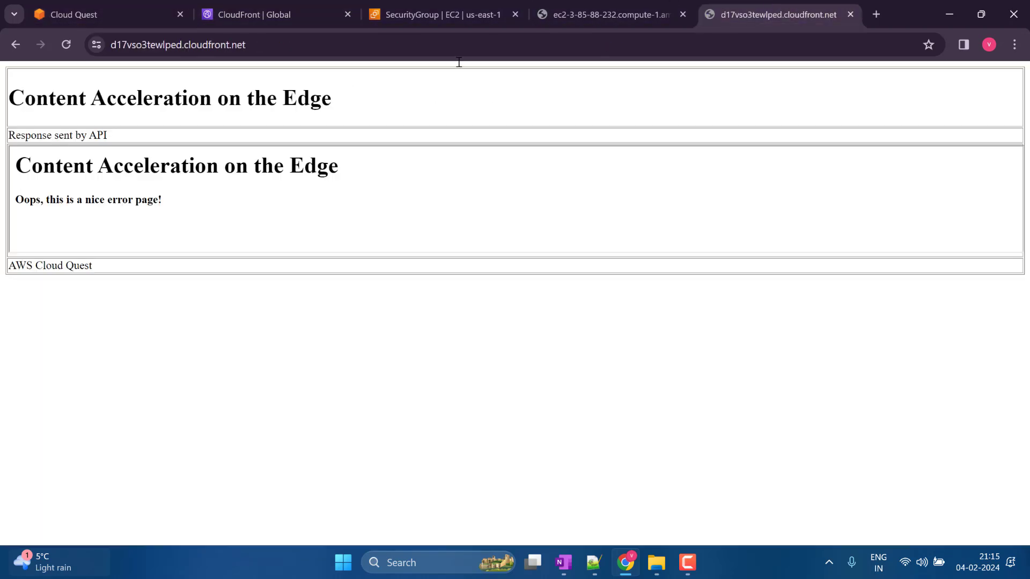
drag(95, 206, 261, 204)
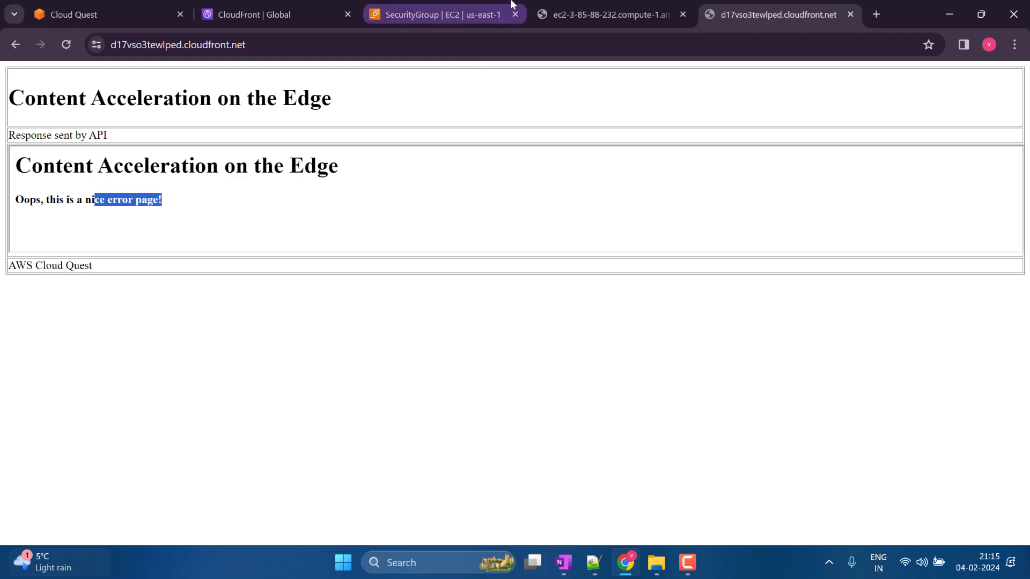
- Return to the CloudFront console, close the service search results, reopen the distribution from the distributions list and show its origins
click(271, 6)
scroll(347, 204, down, 1)
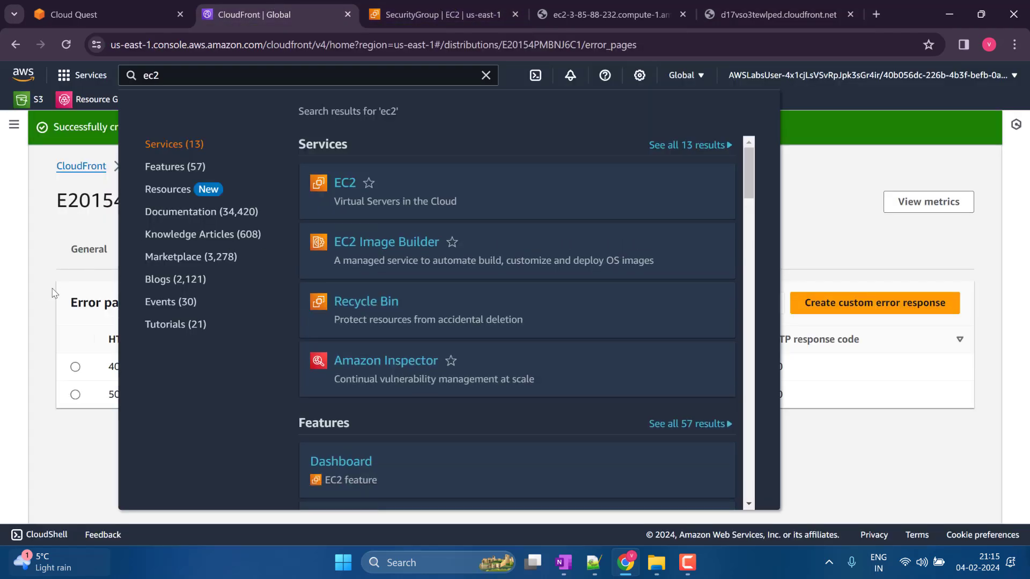
click(46, 284)
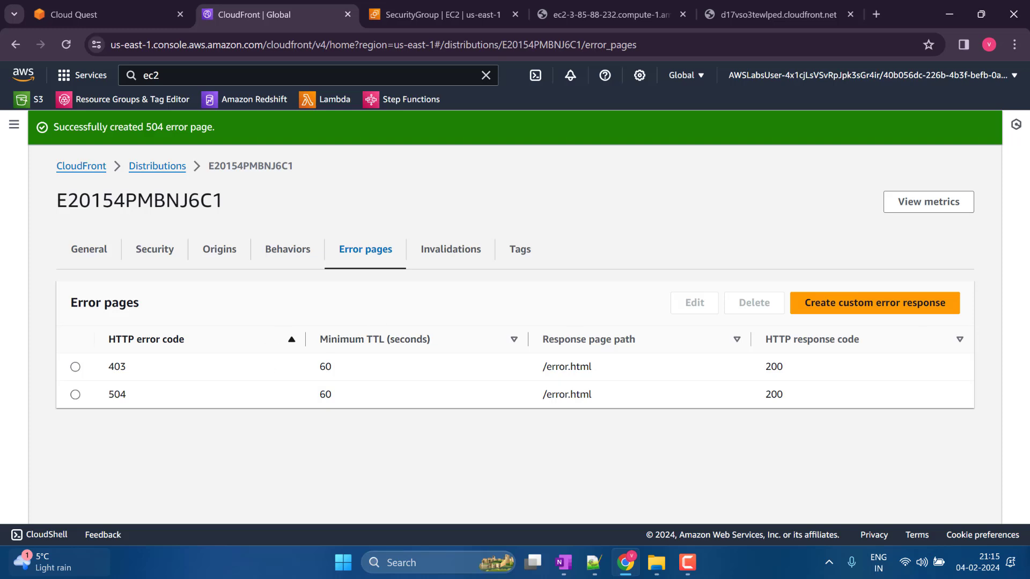
key(alt+Tab)
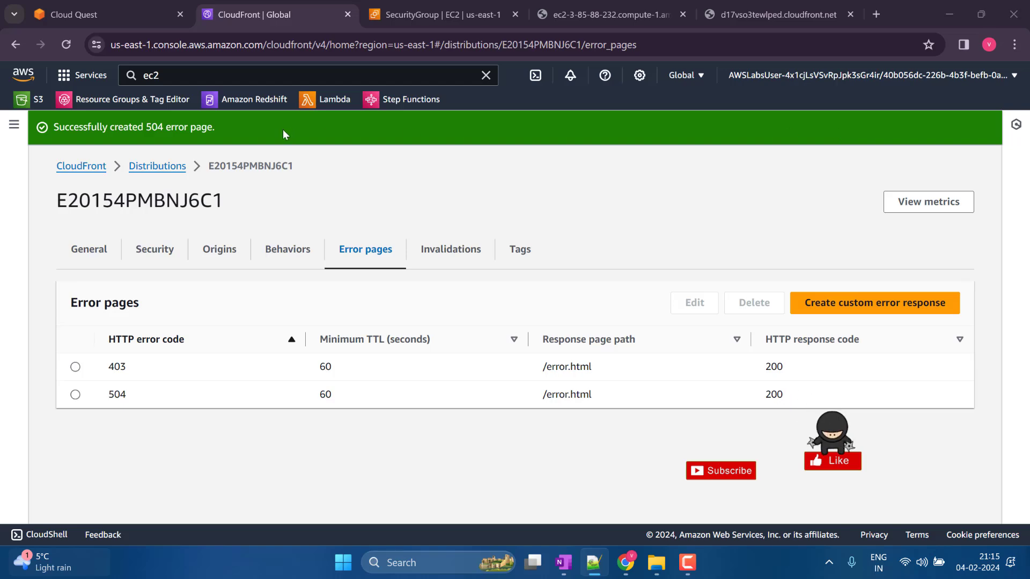
click(155, 166)
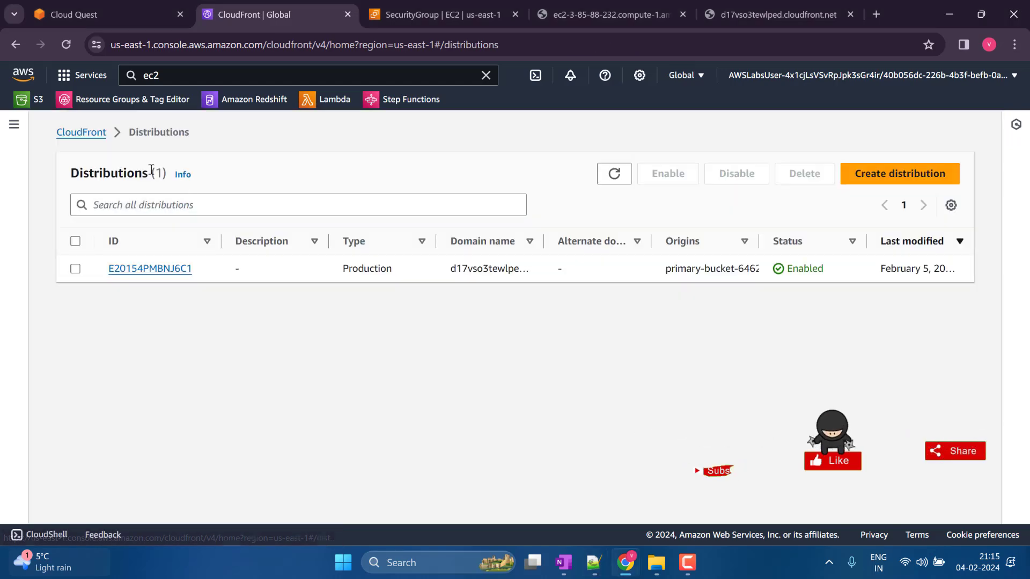
click(161, 269)
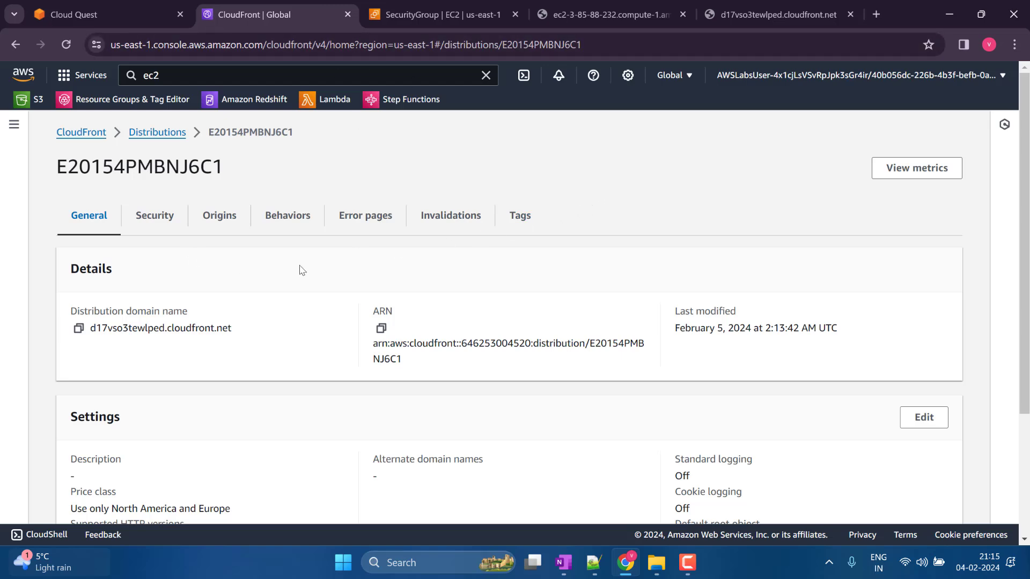
click(234, 220)
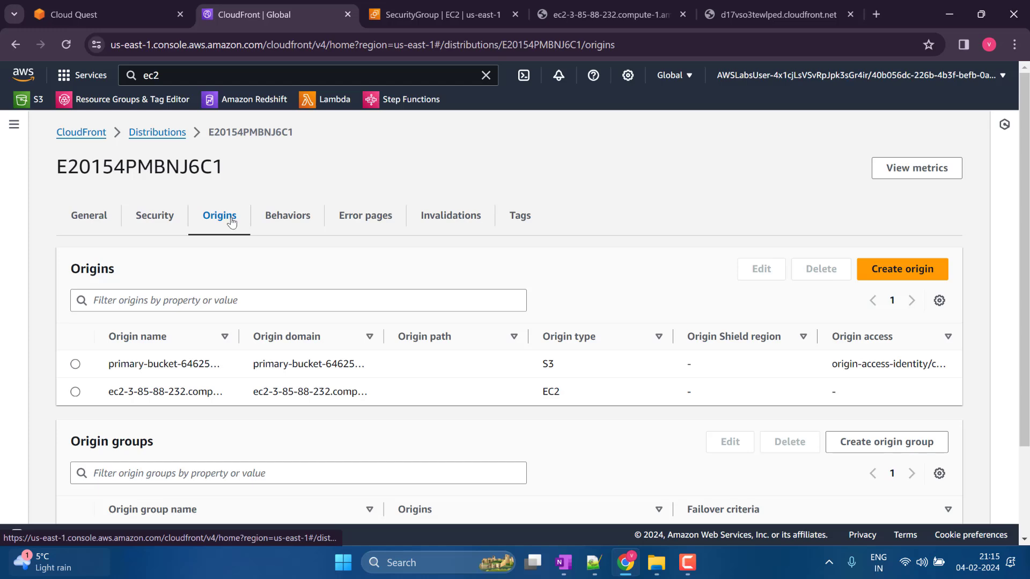
- Start creating a new origin with the secondary S3 bucket as its origin domain
click(894, 270)
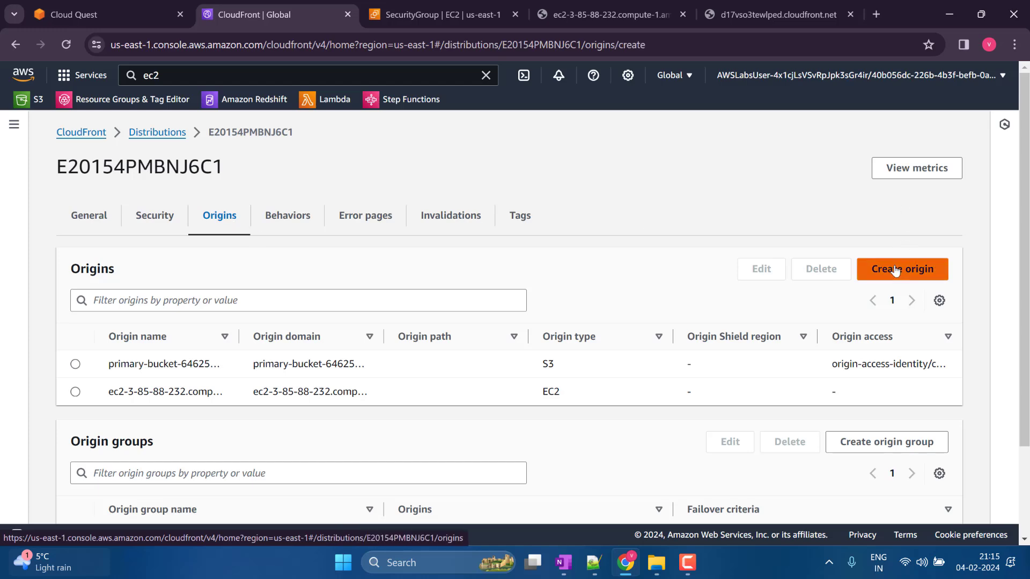
click(189, 283)
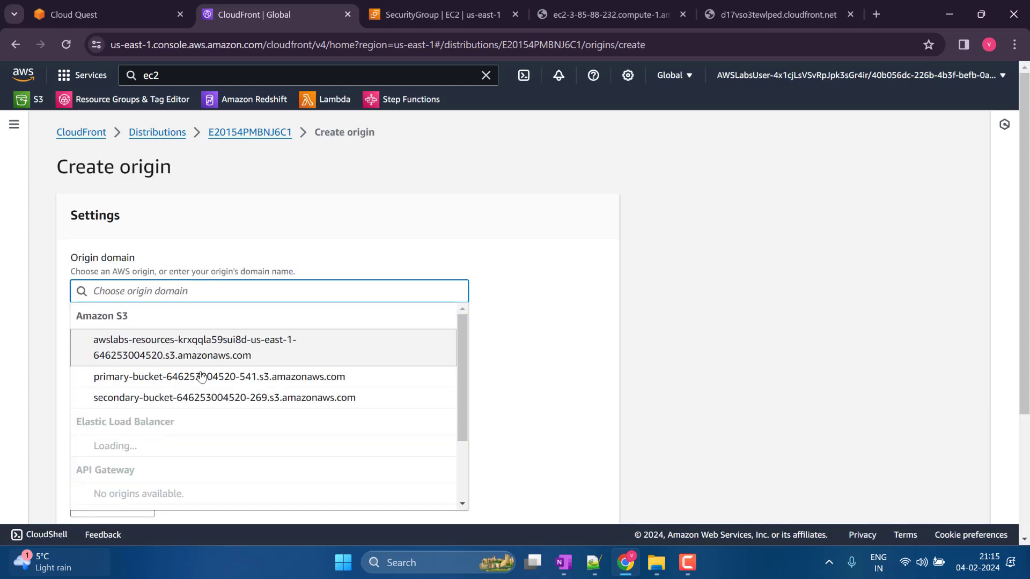
click(188, 397)
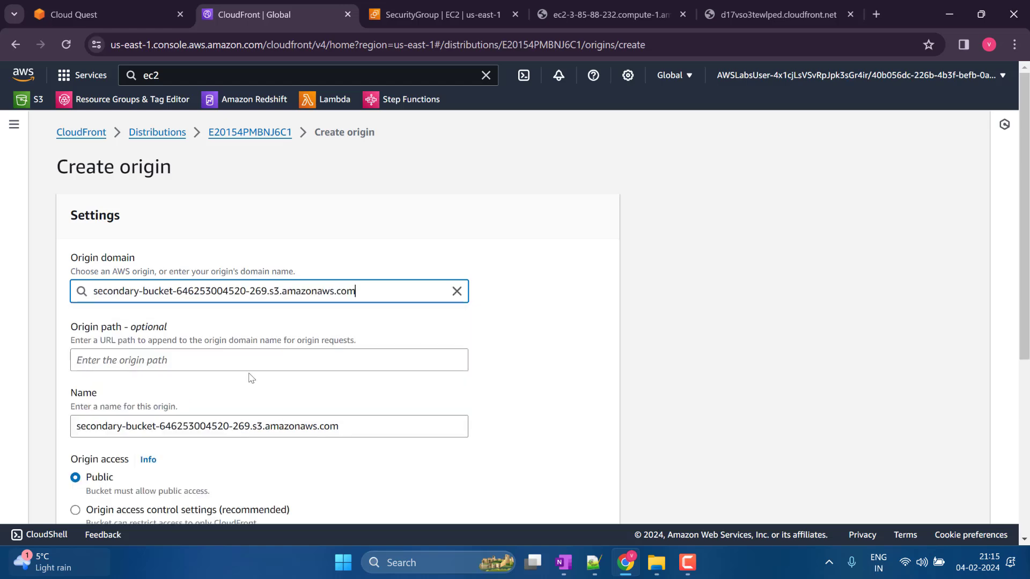
- Set the new origin's access to Legacy access identities and select the existing primary bucket origin access identity
scroll(255, 374, down, 2)
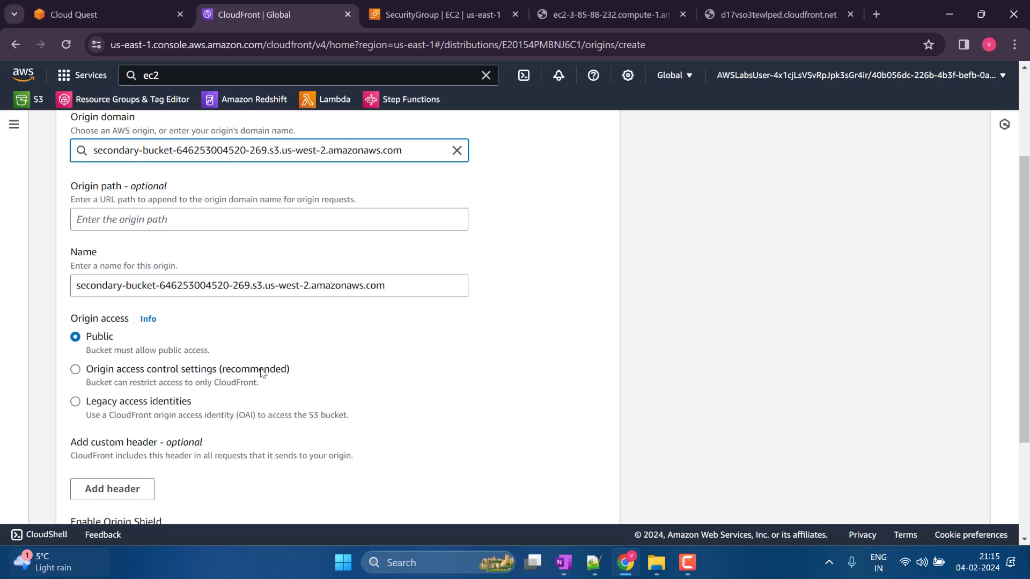
scroll(262, 362, down, 2)
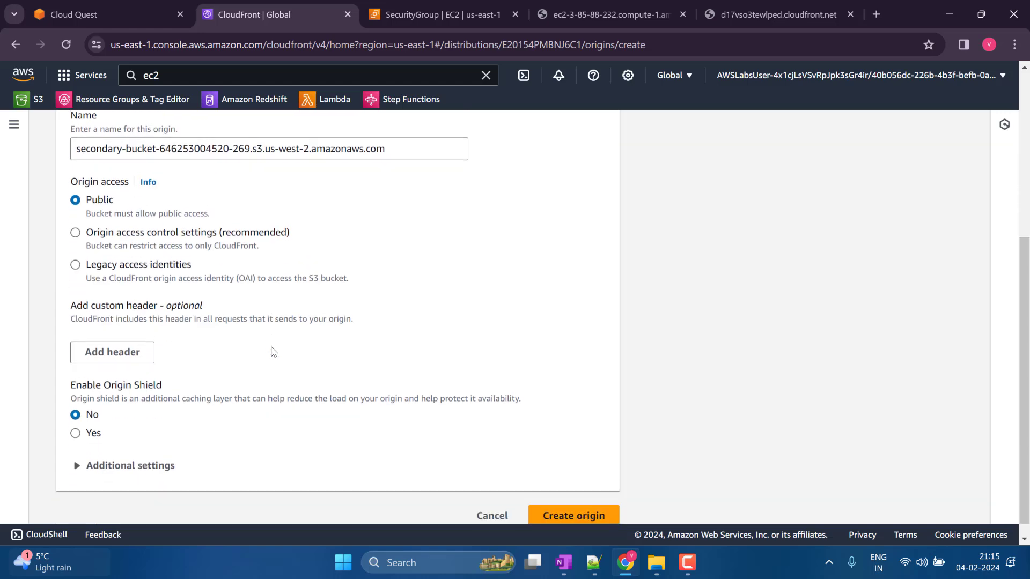
click(154, 263)
scroll(207, 262, down, 2)
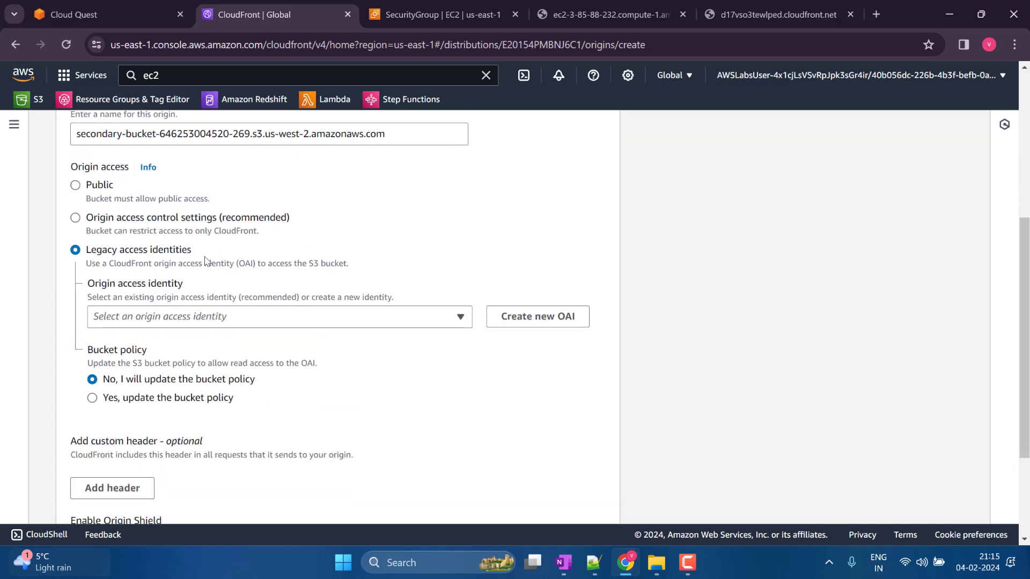
click(469, 190)
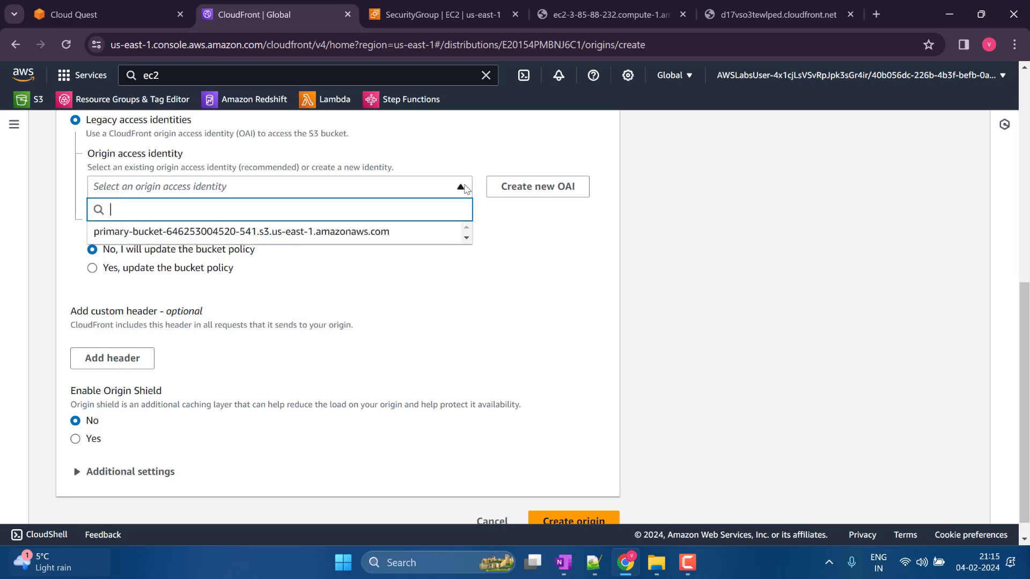
click(269, 231)
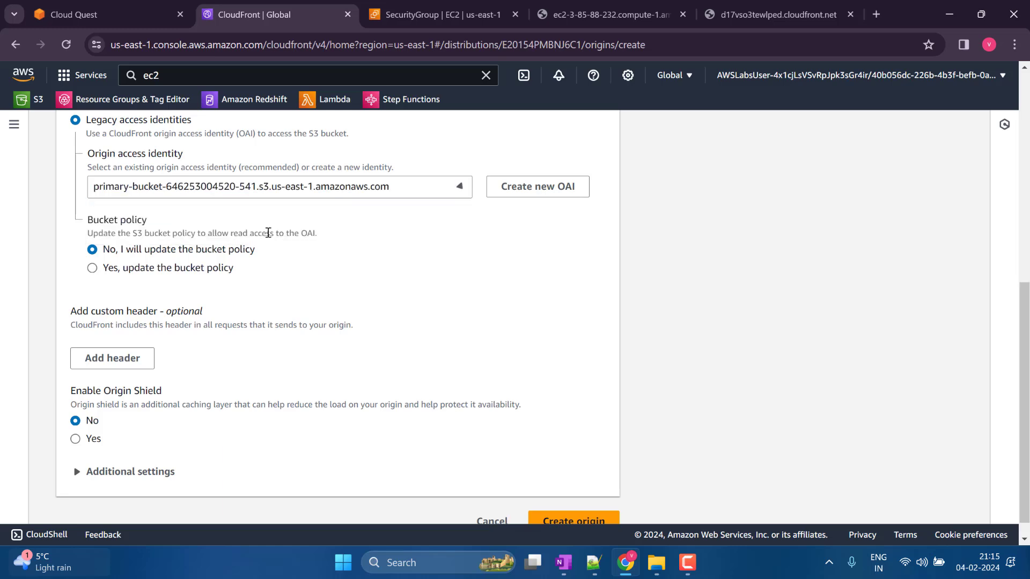
- Choose to update the bucket policy automatically and check the new origin's additional connection and timeout settings
click(212, 271)
scroll(222, 295, down, 1)
click(144, 452)
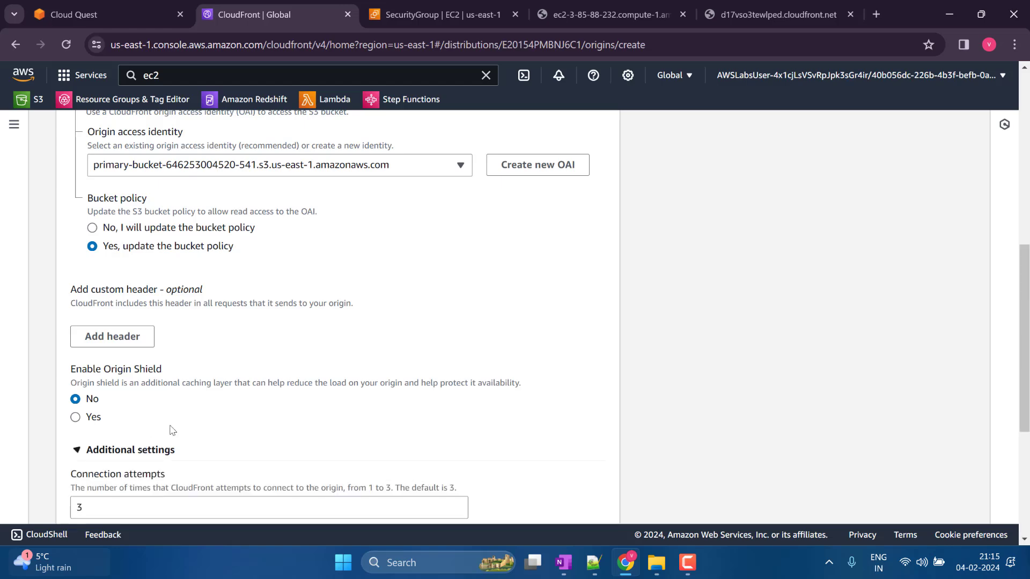
scroll(171, 430, down, 4)
drag(85, 309, 68, 314)
click(205, 378)
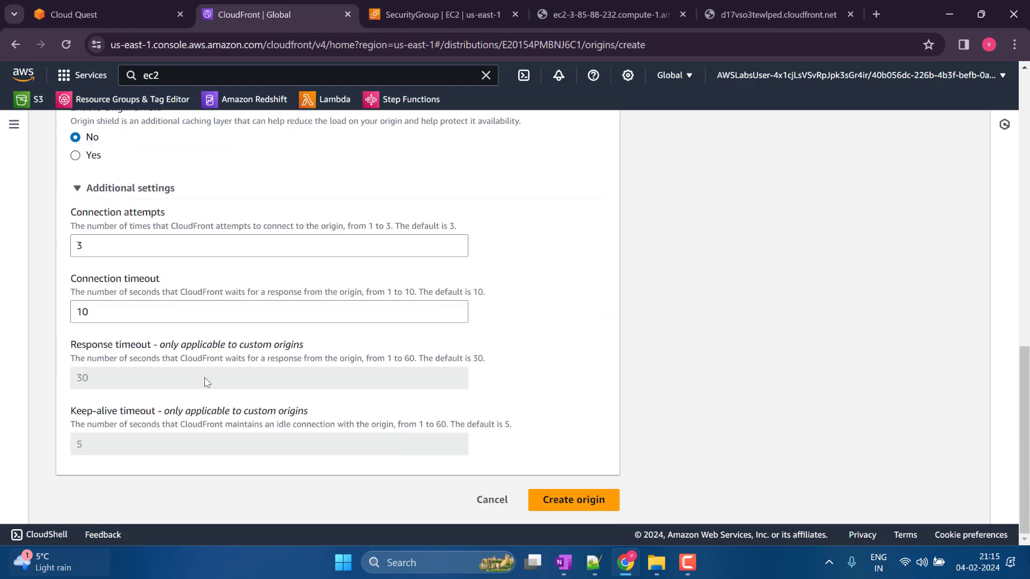
double_click(143, 451)
scroll(195, 387, up, 1)
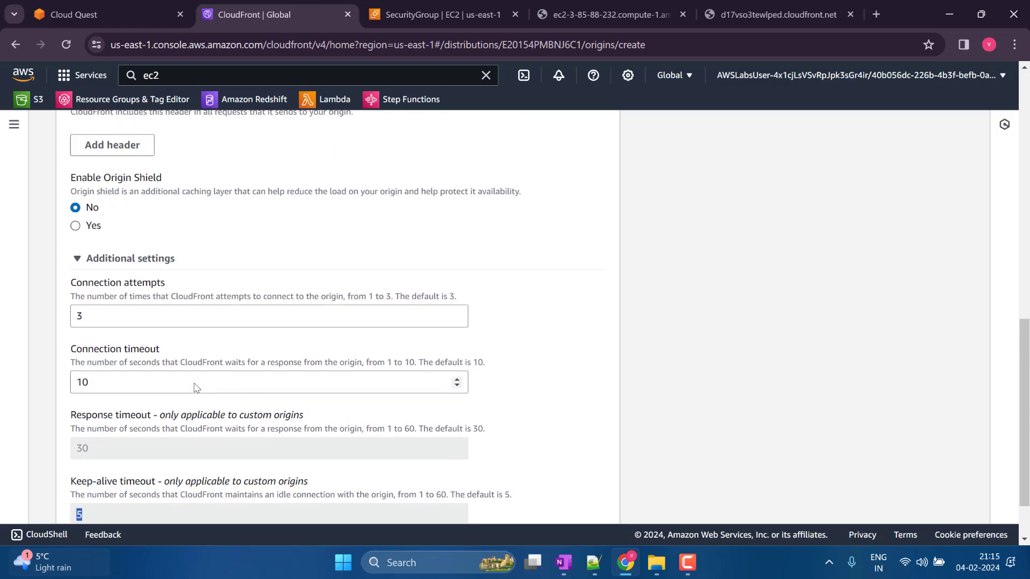
scroll(193, 371, down, 1)
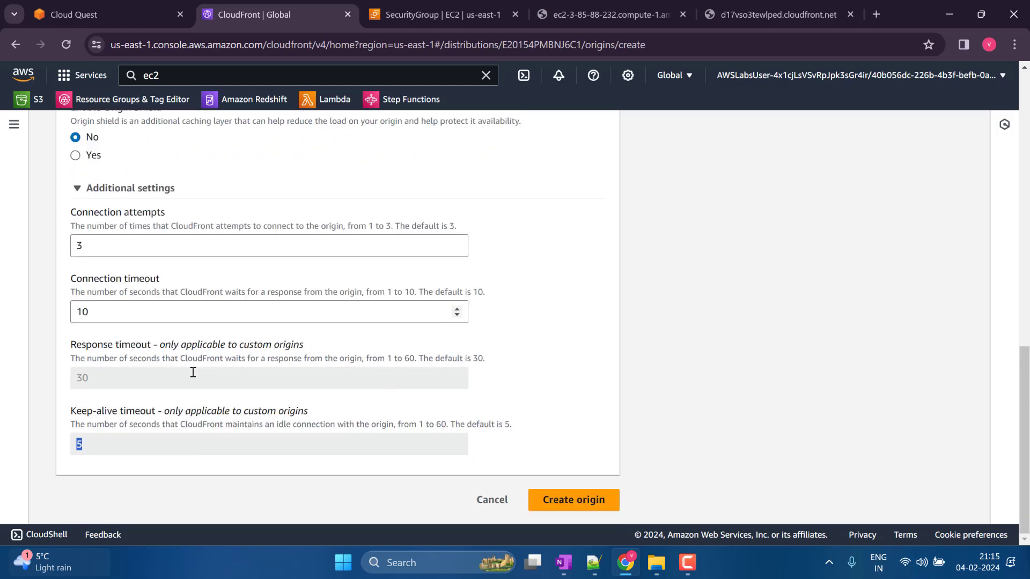
click(141, 465)
- Review the origin's configuration and create the secondary bucket origin
scroll(192, 417, up, 2)
scroll(193, 420, up, 5)
scroll(214, 429, down, 7)
click(598, 499)
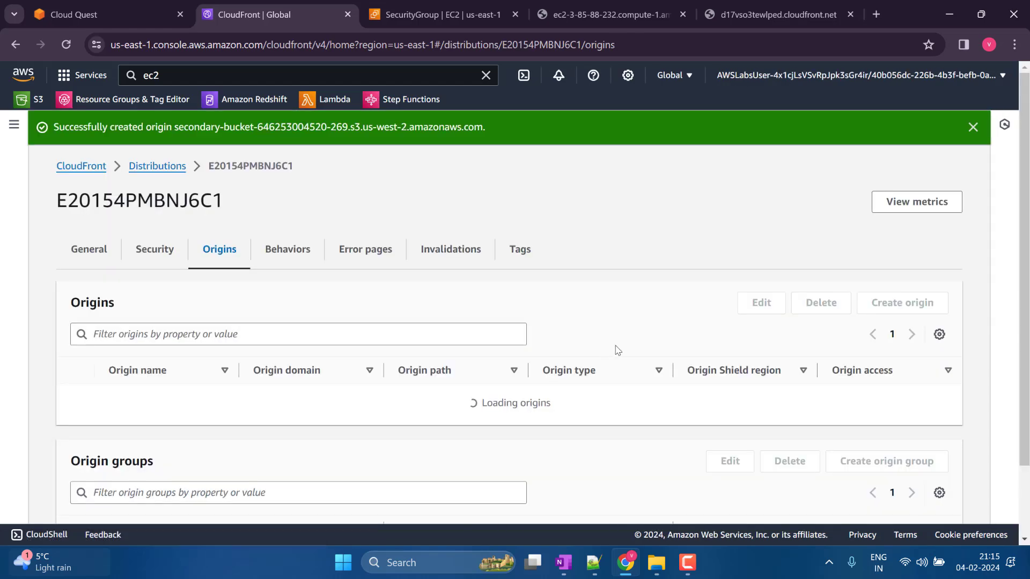
click(279, 252)
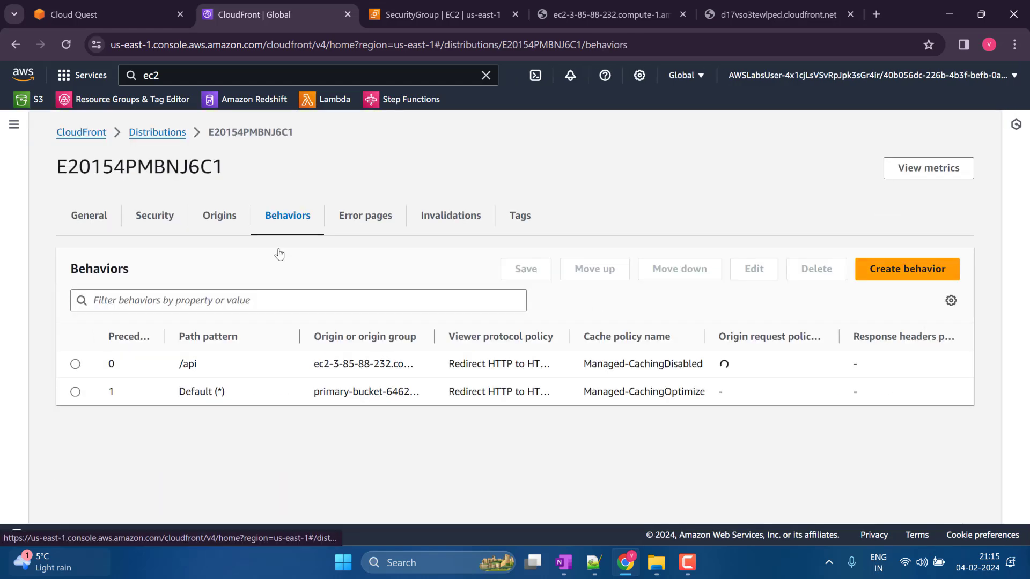
click(75, 391)
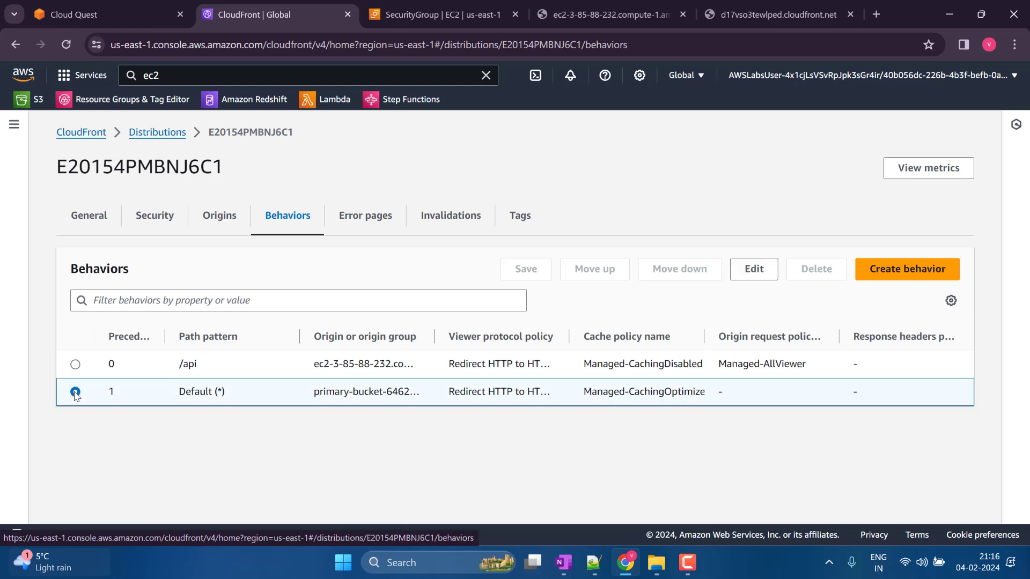
click(752, 272)
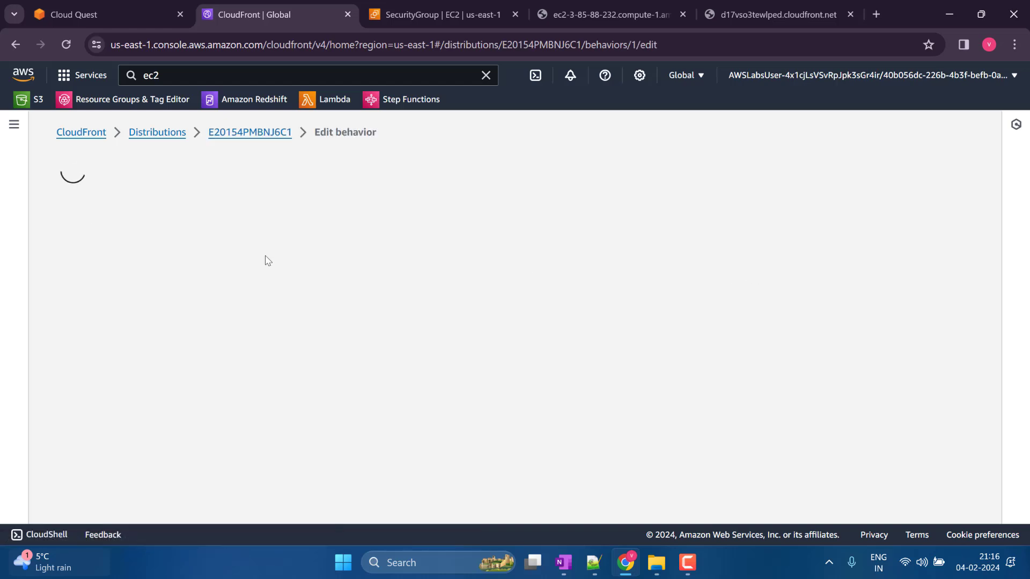
click(241, 134)
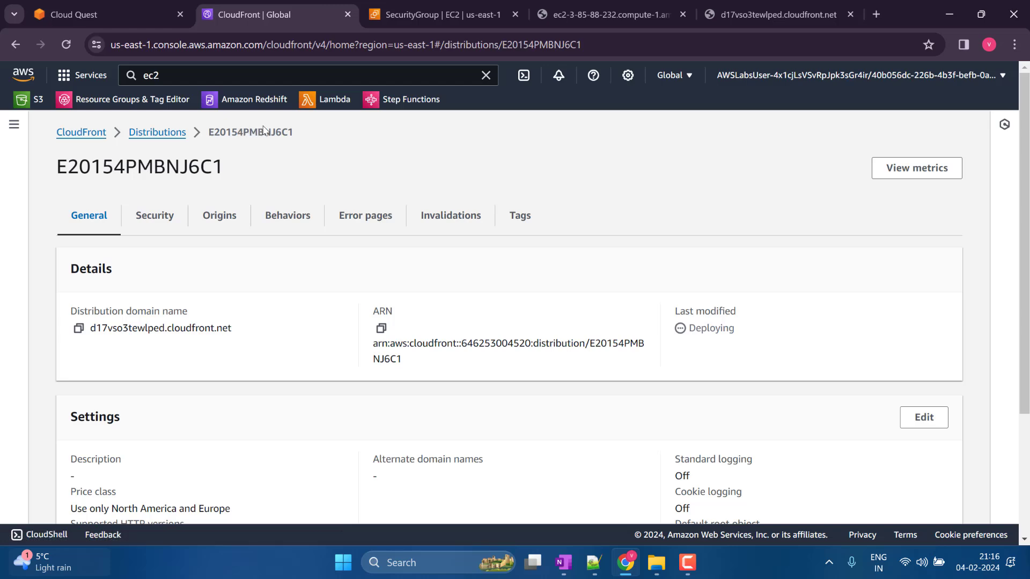
- Start a new origin group for the distribution, adding the primary bucket first and the secondary bucket second
click(219, 215)
scroll(644, 364, down, 3)
click(856, 329)
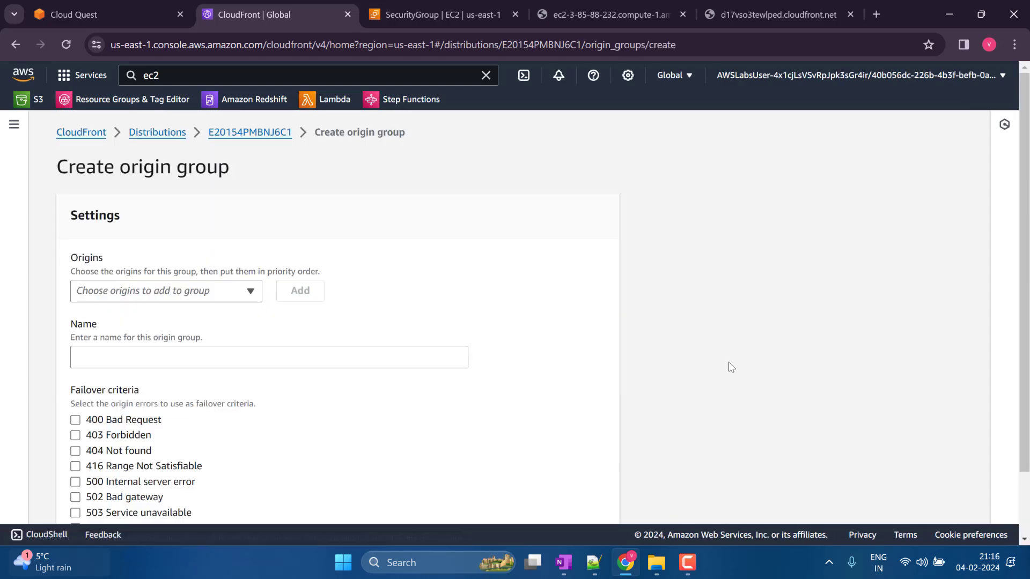
click(155, 292)
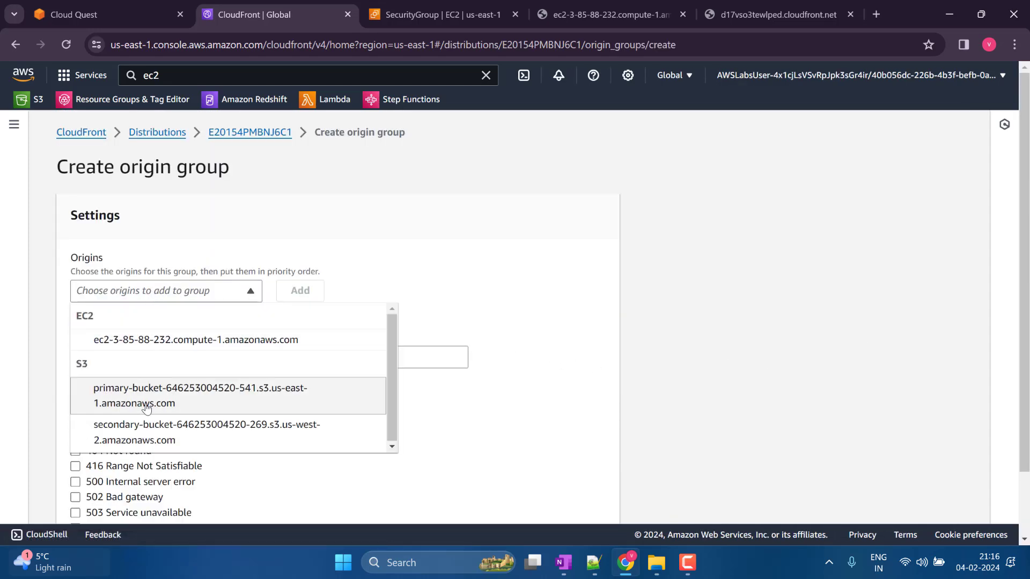
click(158, 392)
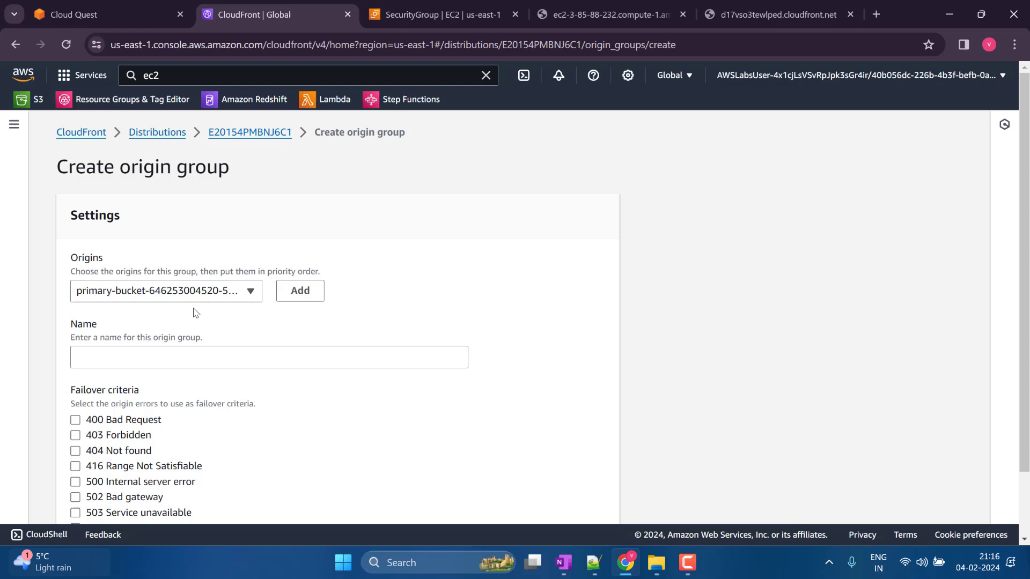
click(305, 294)
click(220, 294)
click(215, 429)
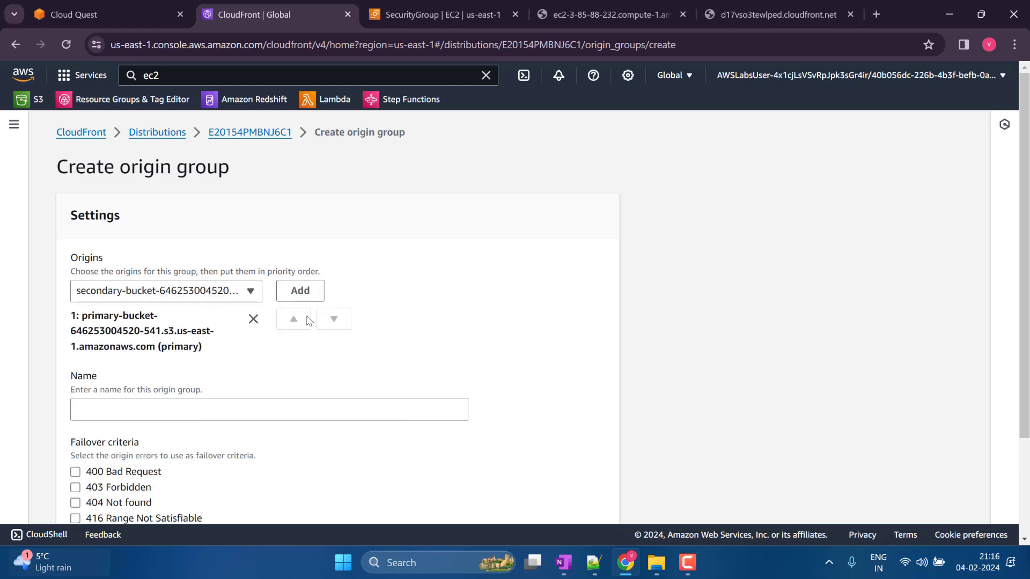
click(300, 292)
- Name the origin group OriginGroup-S3-Content-Acceleration, select 403 Forbidden as a failover criterion and create the group
scroll(315, 326, down, 2)
scroll(315, 326, down, 1)
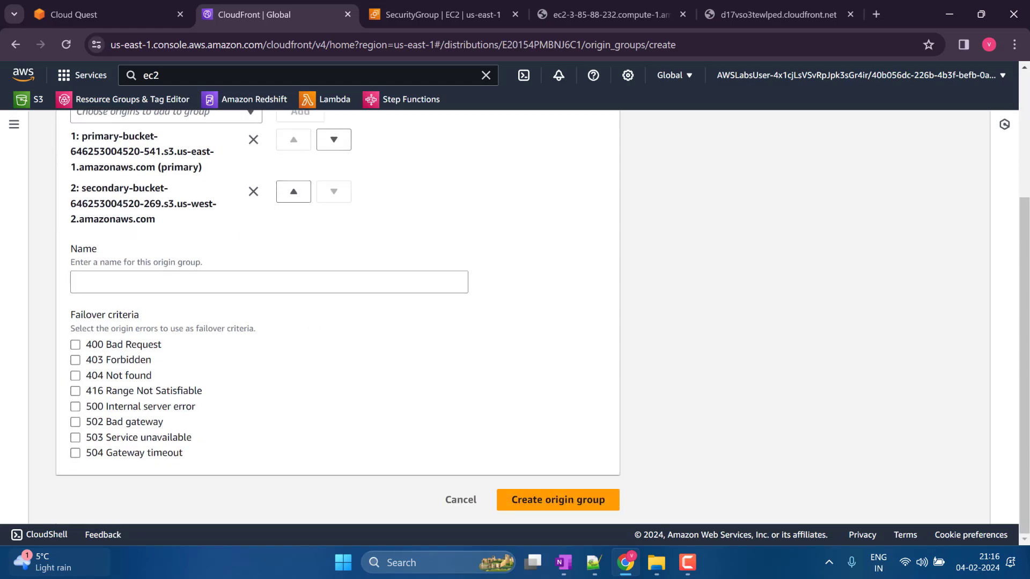
key(alt+Tab)
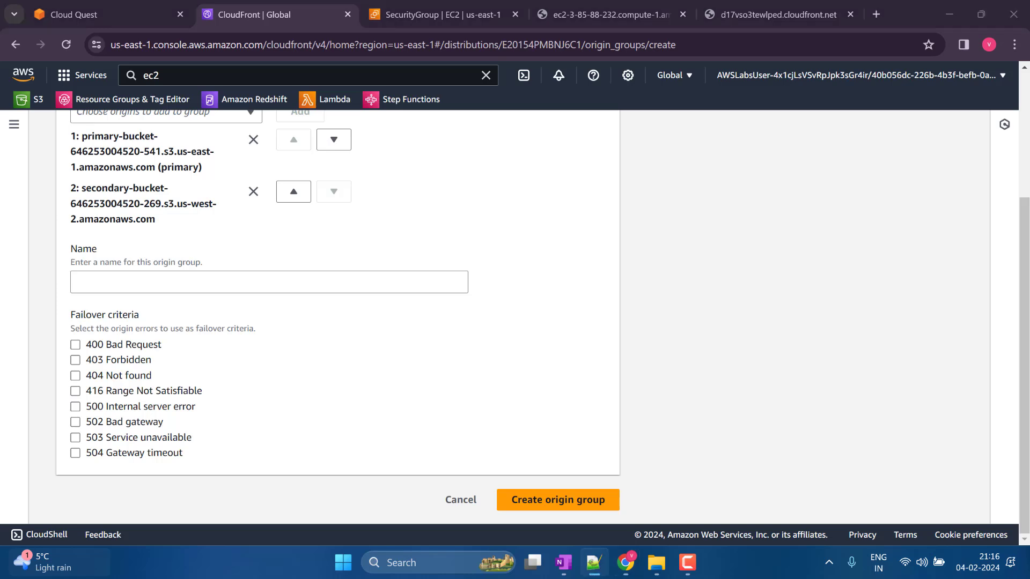
click(292, 288)
text(OriginGroup-S3-Content-Acceleration)
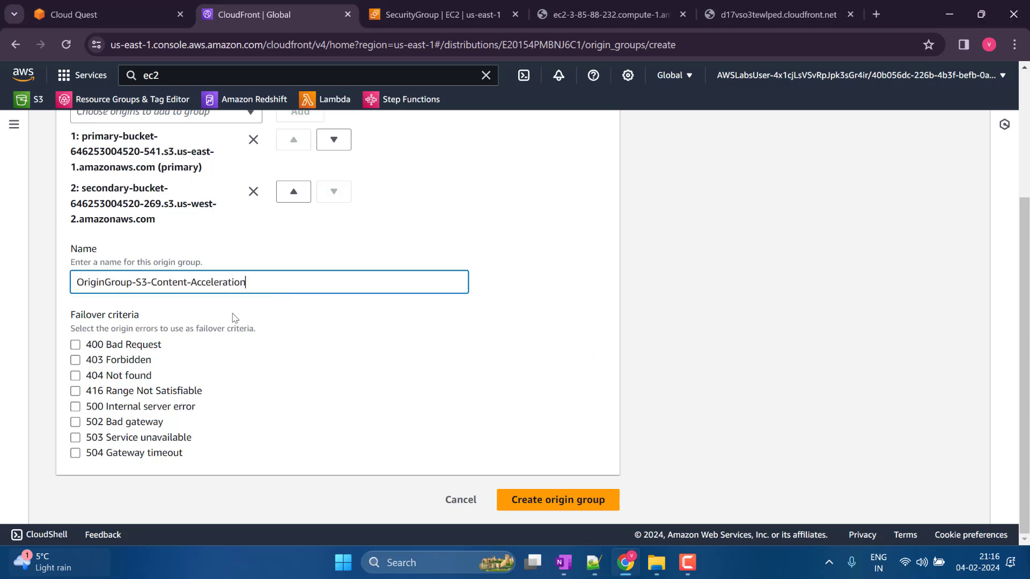
click(75, 361)
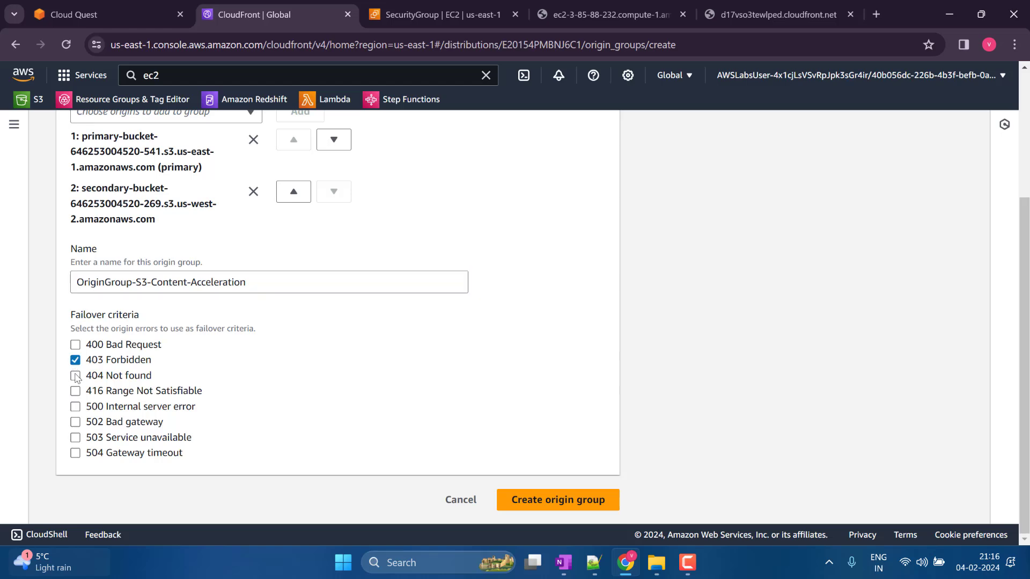
click(585, 500)
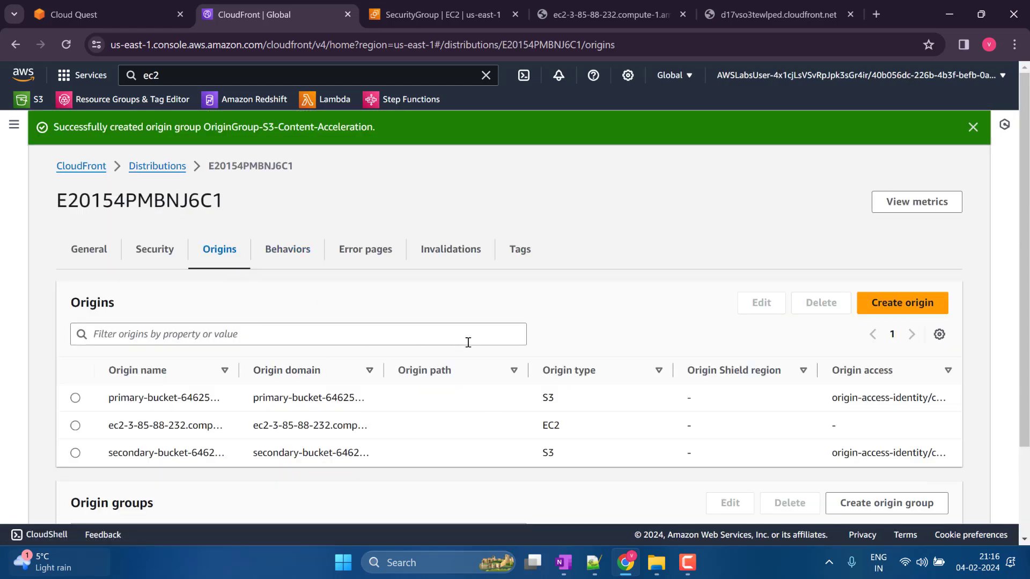
- Edit the distribution's Default (*) behavior and set its origin to OriginGroup-S3-Content-Acceleration
click(287, 249)
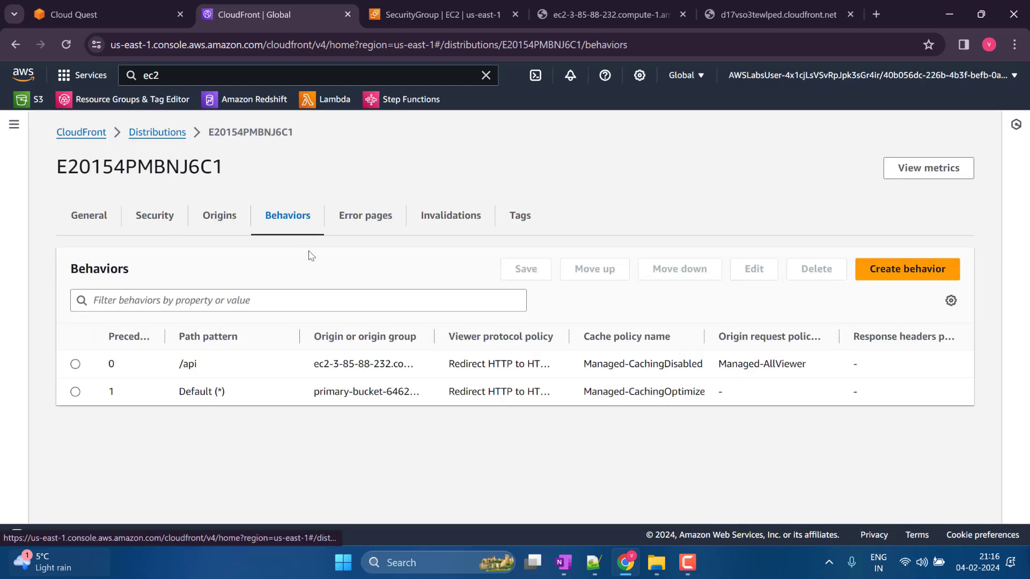
click(75, 392)
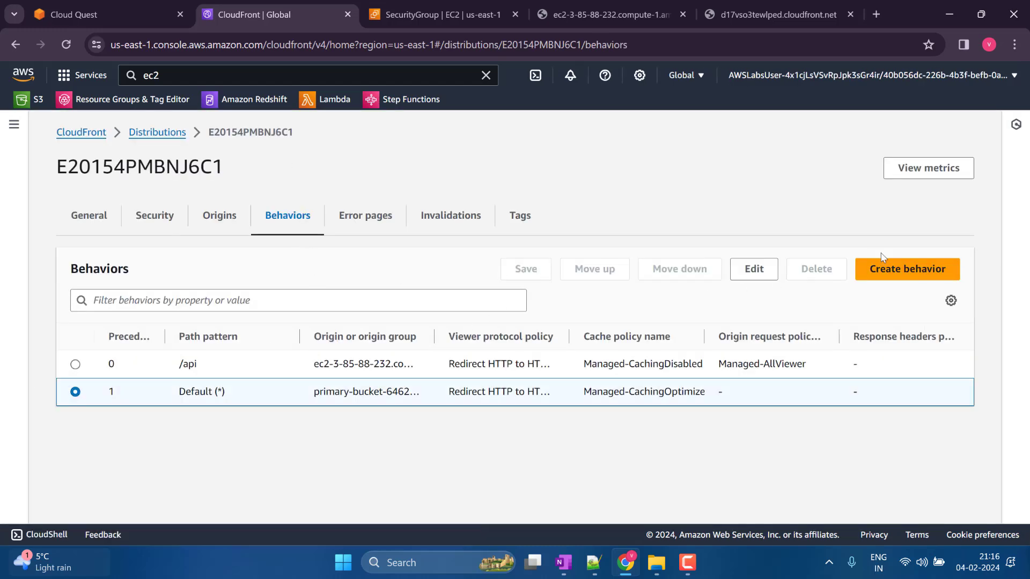
click(754, 269)
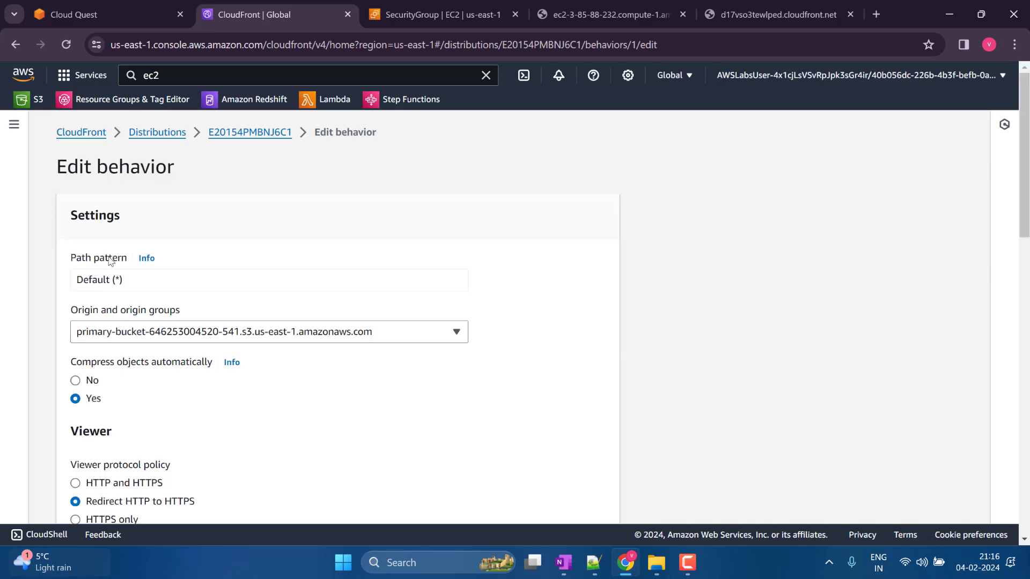
click(395, 333)
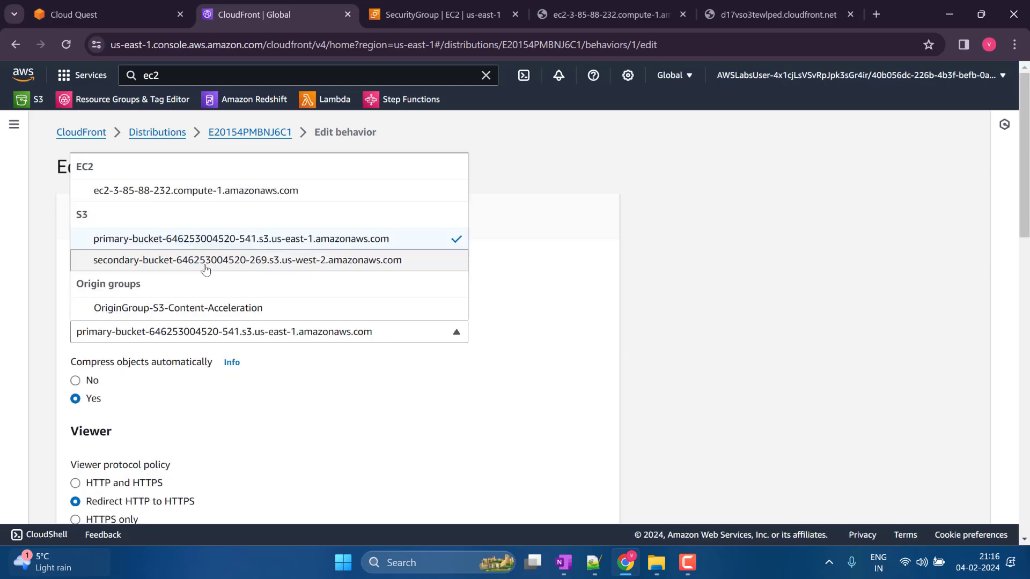
click(159, 308)
- Review the default behavior's viewer, cache and function settings and save the changes
scroll(345, 405, down, 15)
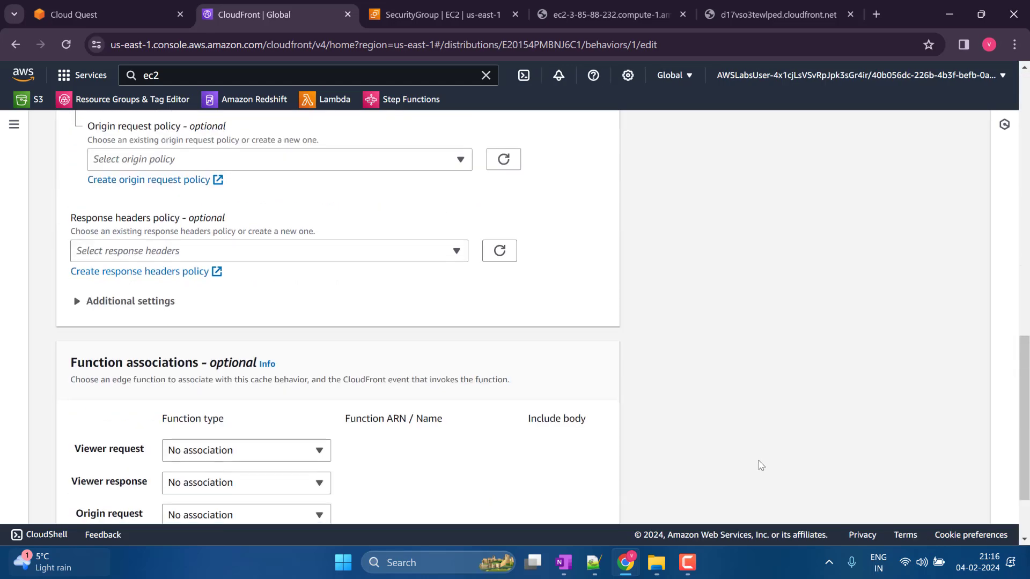
scroll(379, 350, up, 12)
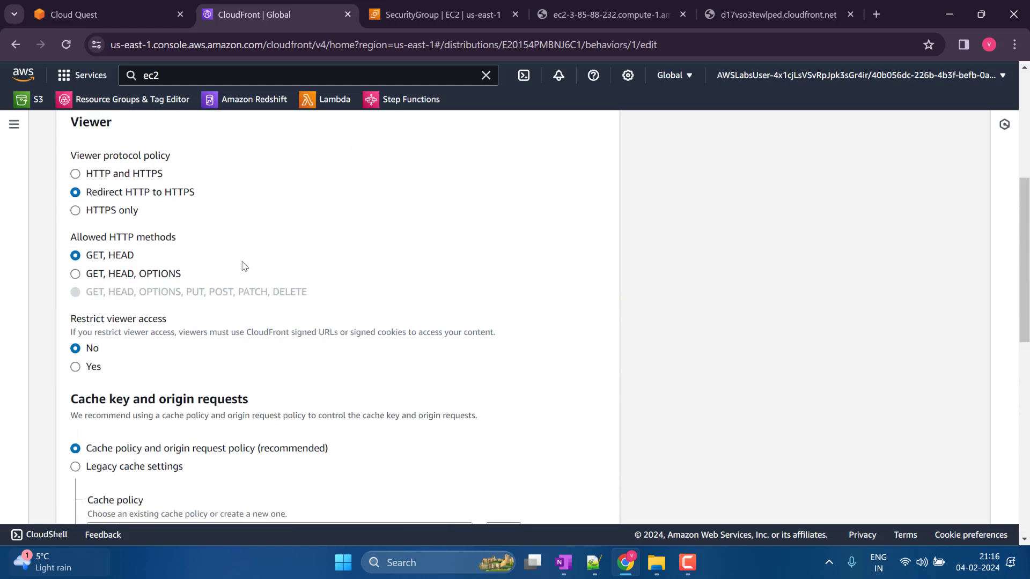
scroll(242, 267, down, 10)
scroll(243, 266, up, 5)
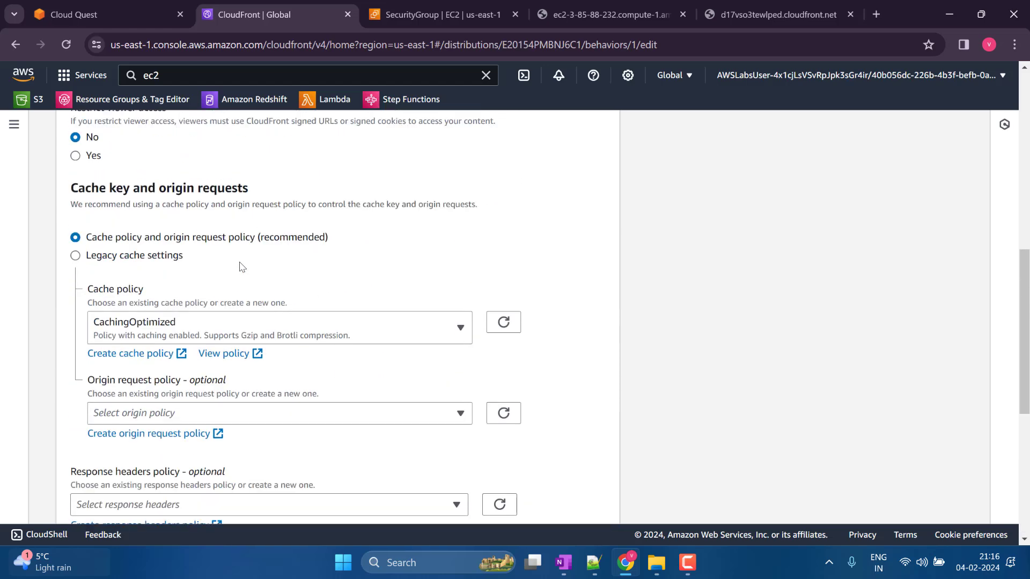
scroll(519, 269, down, 6)
click(552, 496)
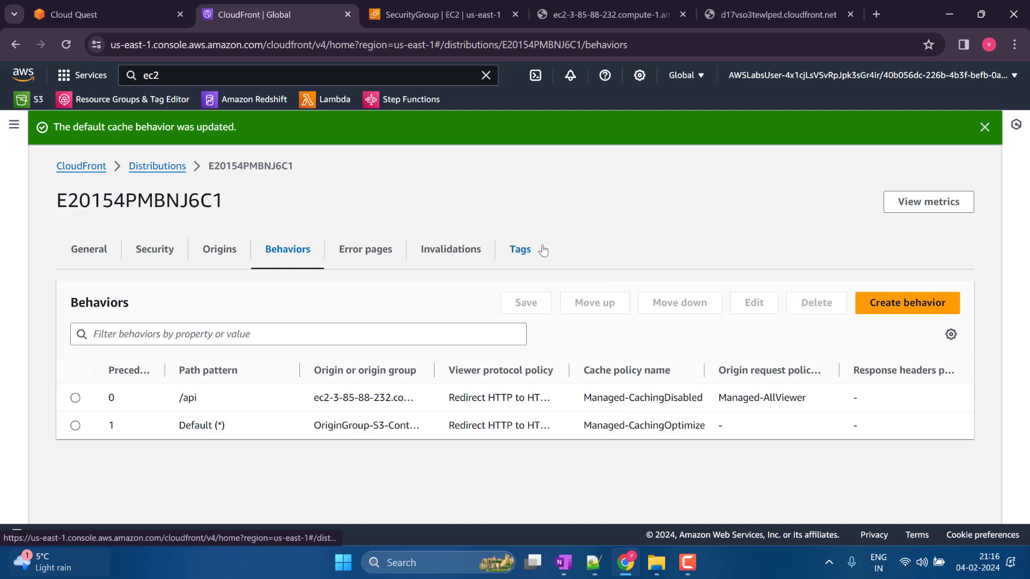
- Test origin failover by loading /secondary-index.html from the CloudFront domain and read the returned page
click(598, 3)
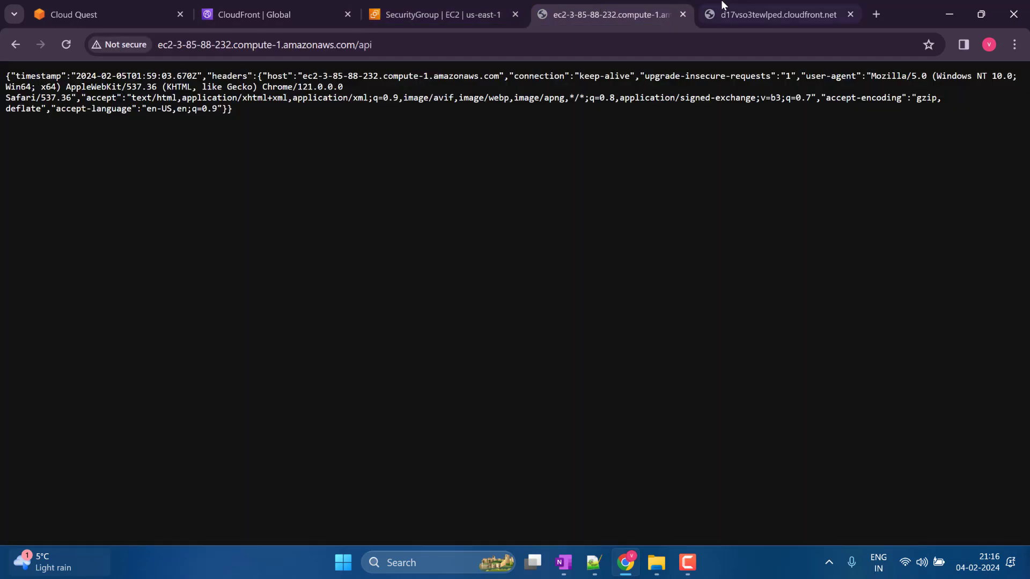
click(778, 14)
click(305, 49)
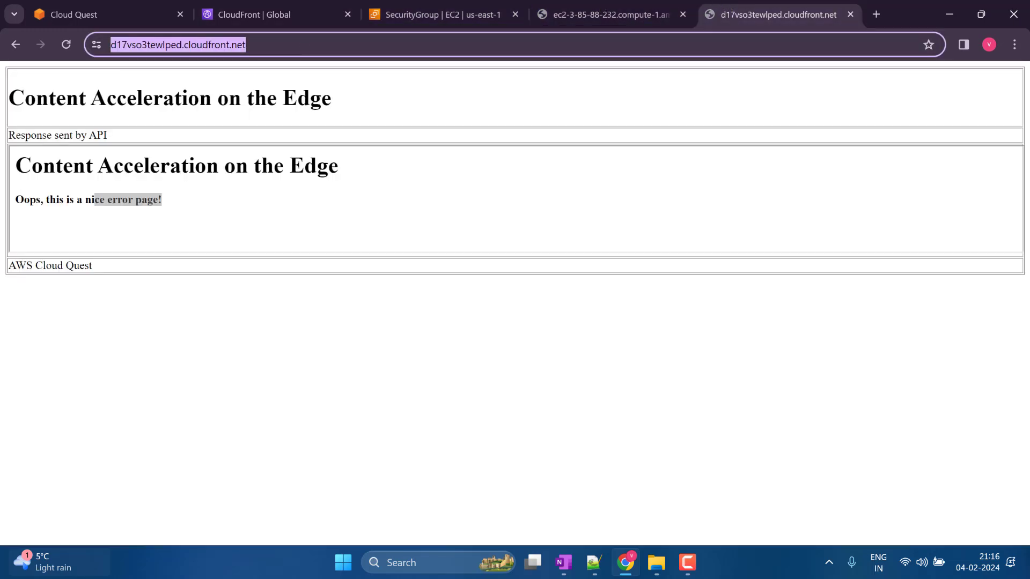
key(alt+Tab)
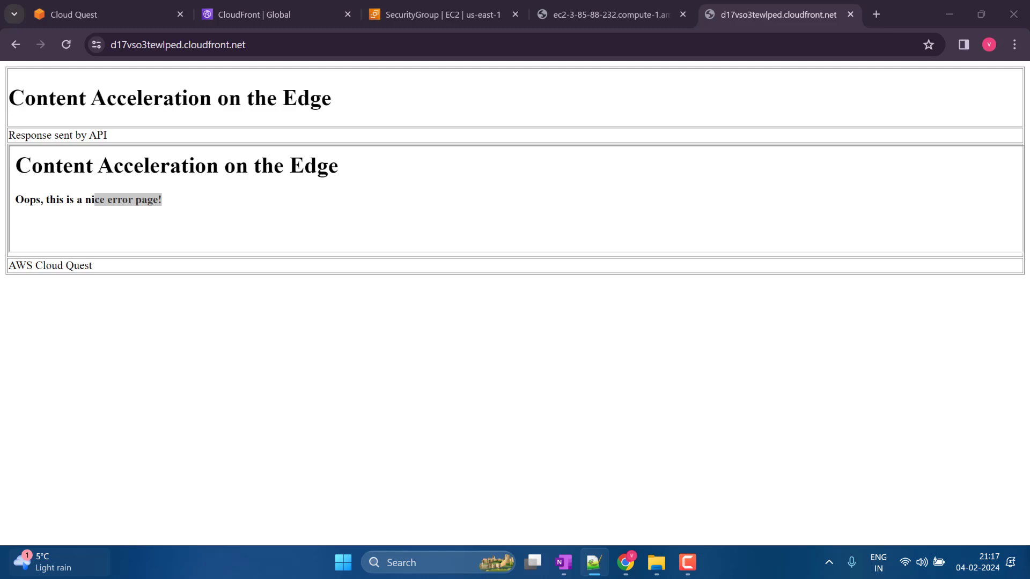
click(282, 43)
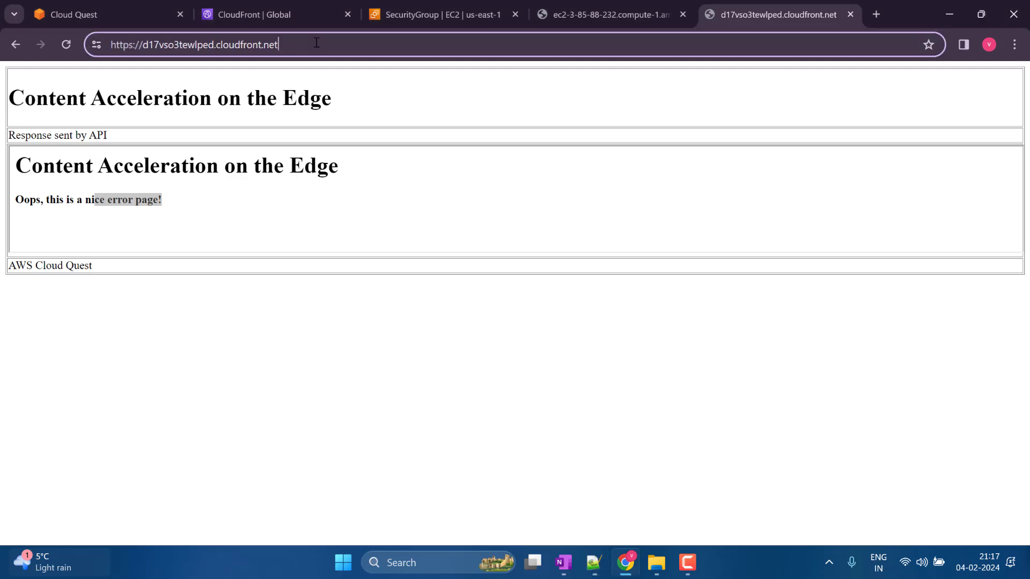
text(/secondary-index.html)
key(Return)
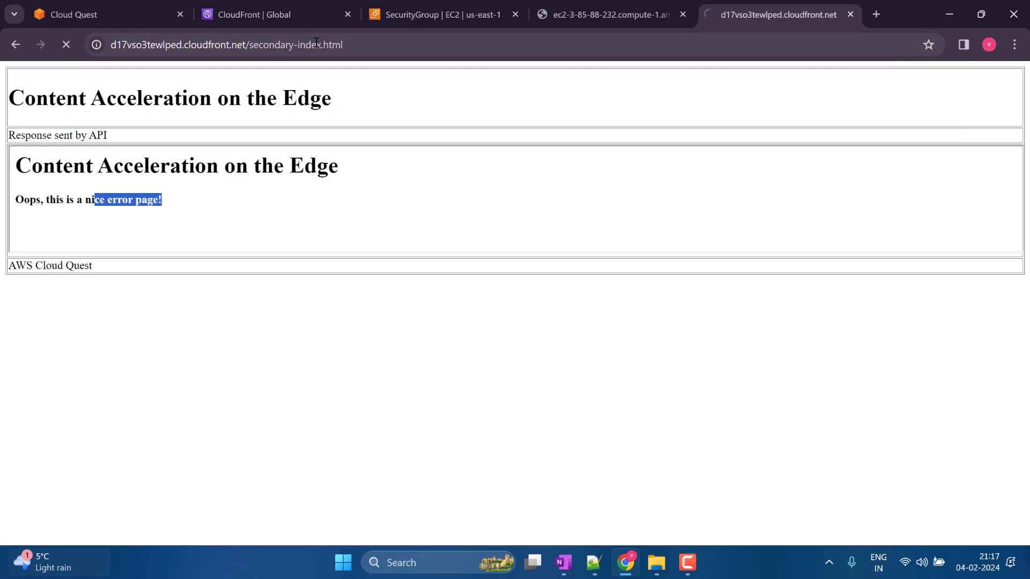
drag(35, 118, 470, 134)
click(459, 134)
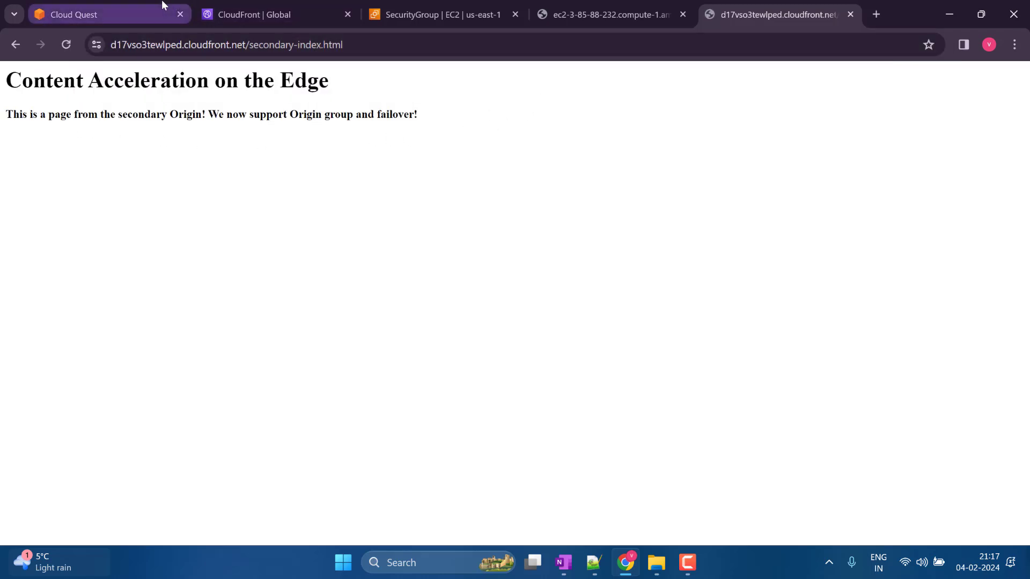
- Return to the Cloud Quest lab, open the DIY stage and read its activities and validation method
click(144, 5)
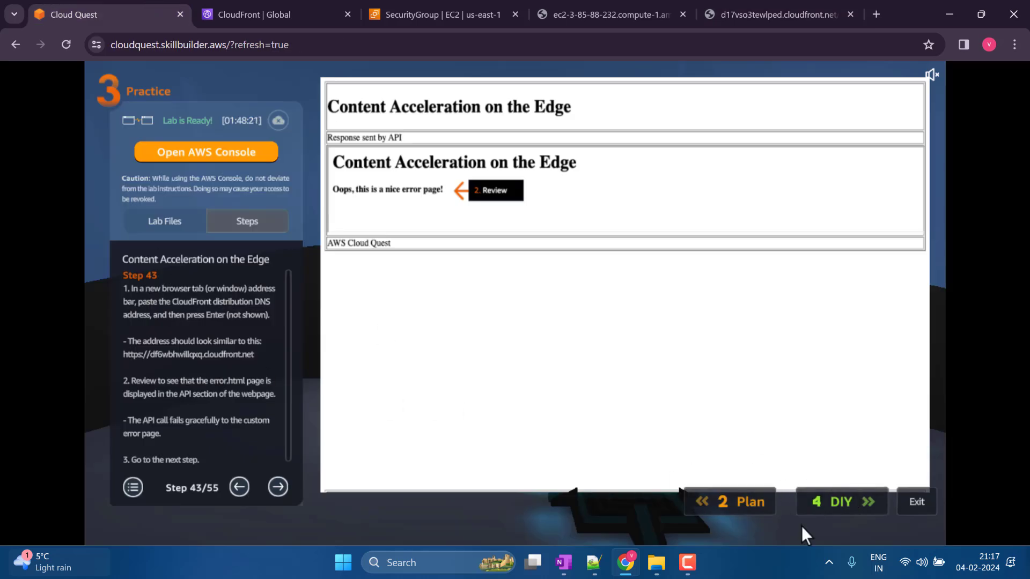
click(841, 503)
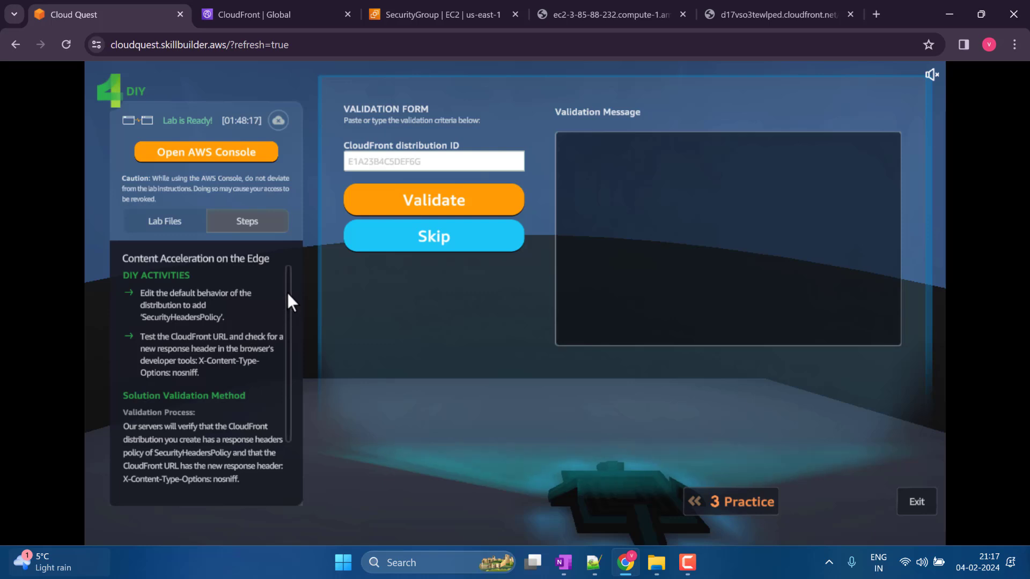
scroll(289, 300, down, 2)
scroll(292, 279, up, 2)
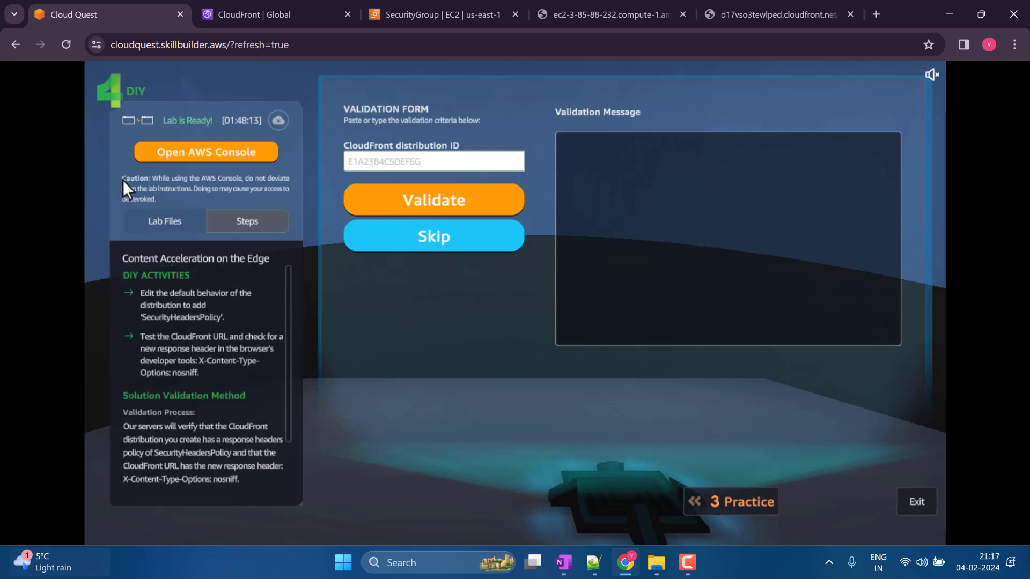
- Switch the browser to full screen and review the CloudFront distribution's general details and deployment status
click(1014, 44)
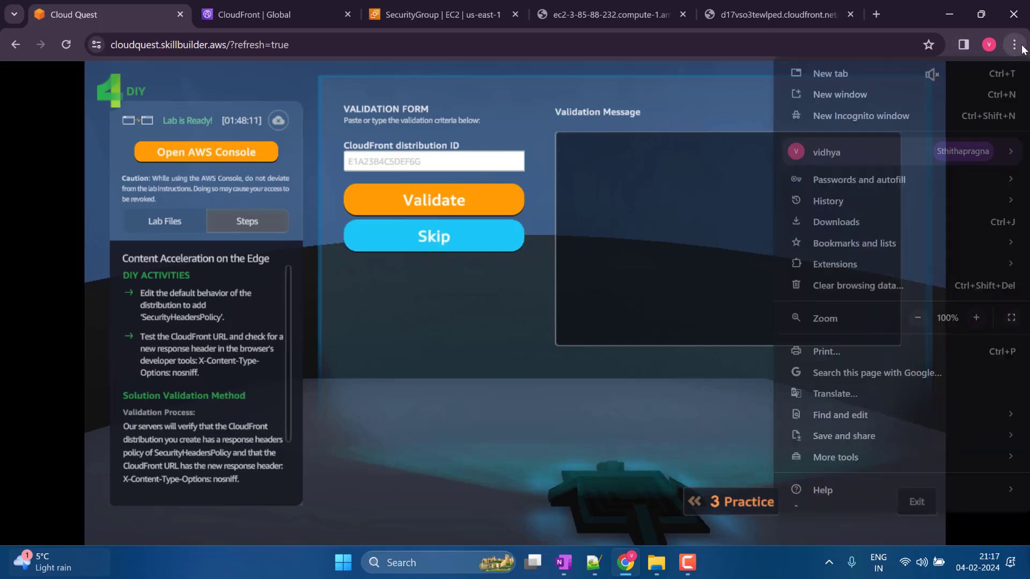
click(1011, 317)
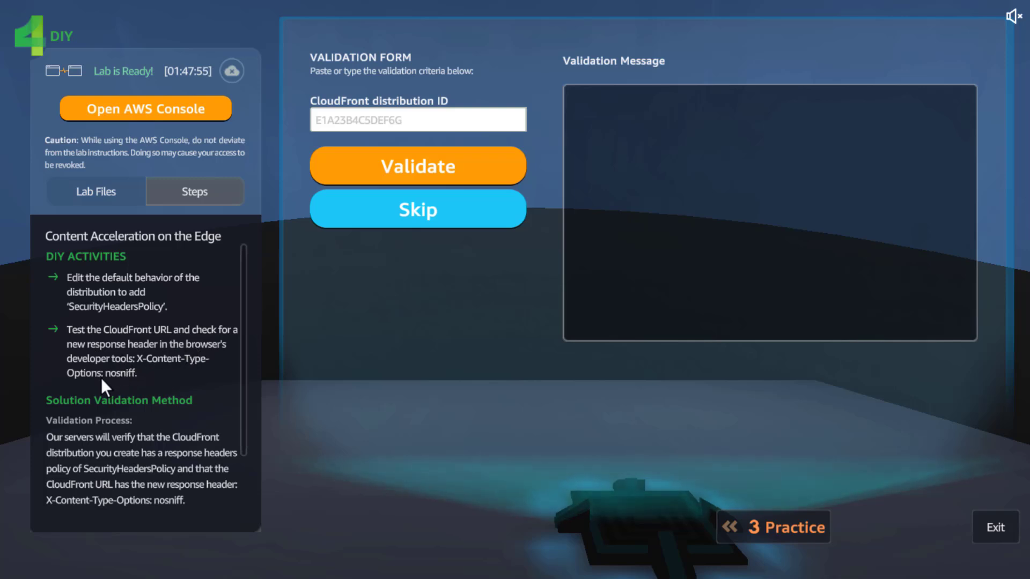
key(ctrl+Tab)
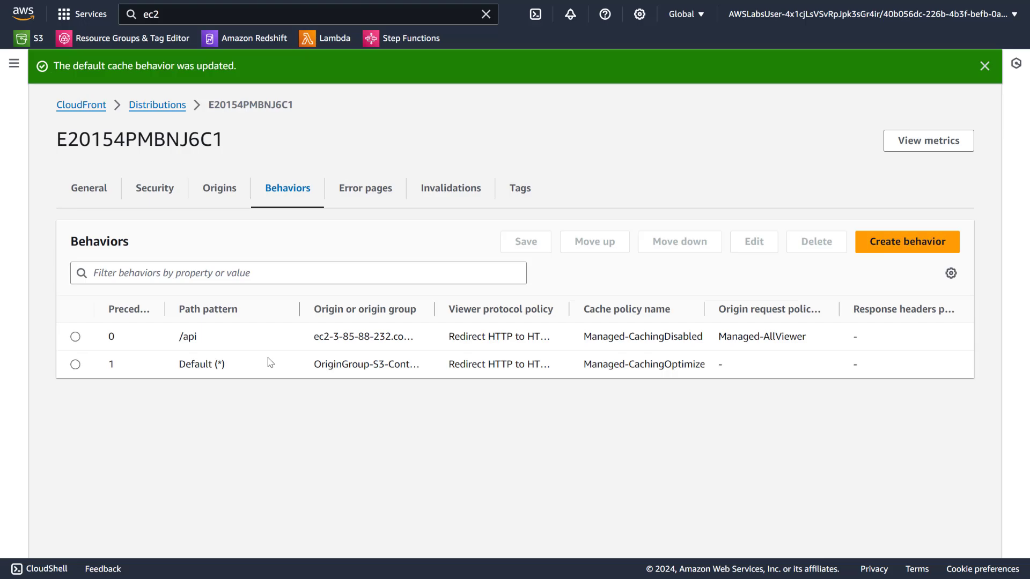
click(100, 187)
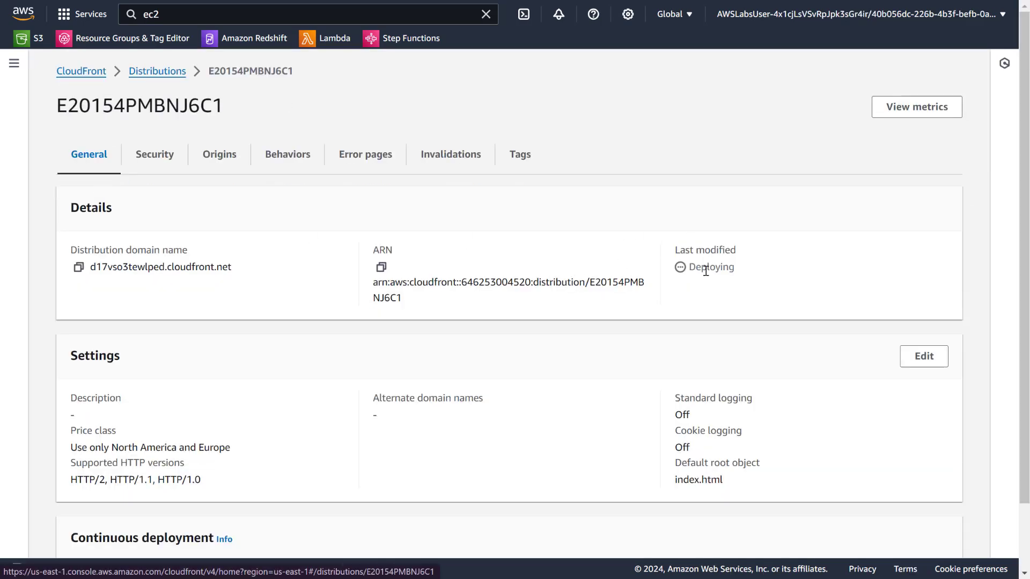
click(363, 145)
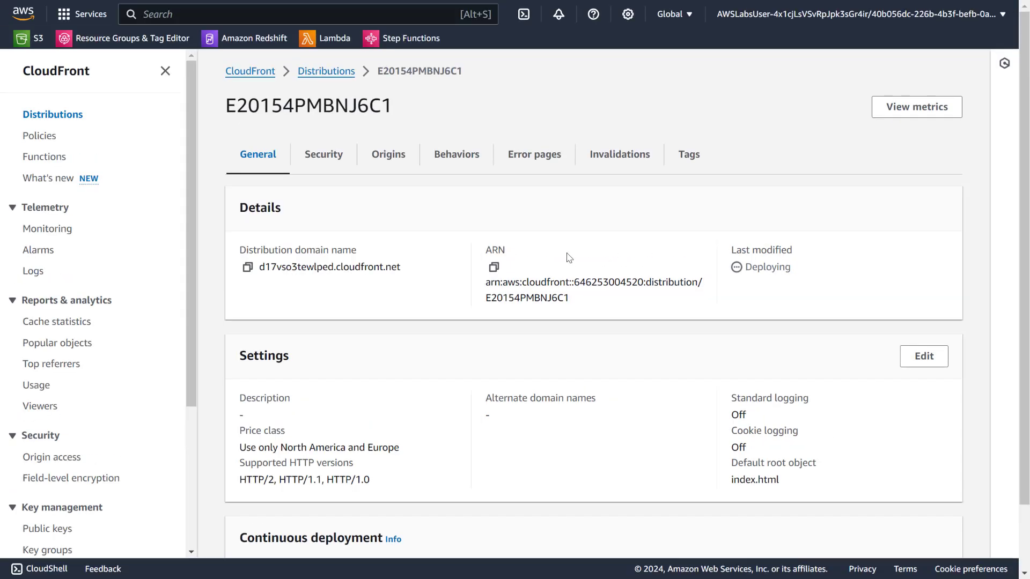
scroll(562, 260, down, 1)
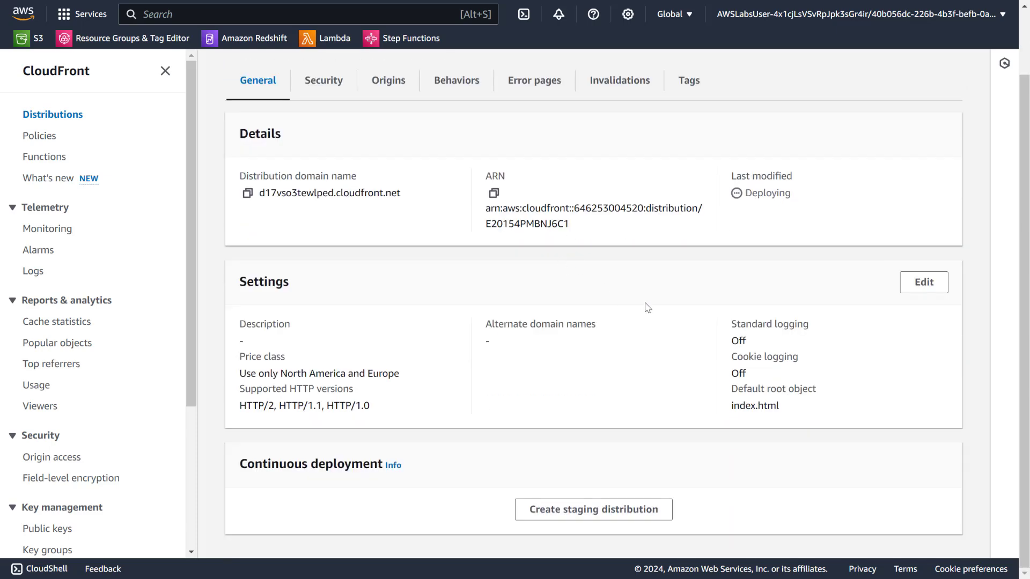
- Examine the distribution's editable general settings, from price class to description, and leave them without saving
click(933, 286)
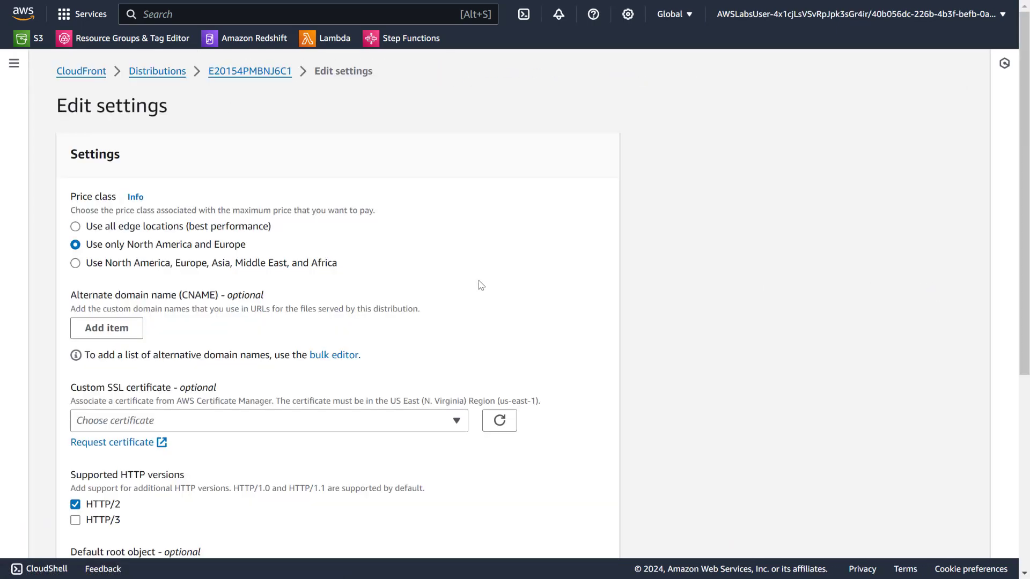
scroll(477, 279, down, 4)
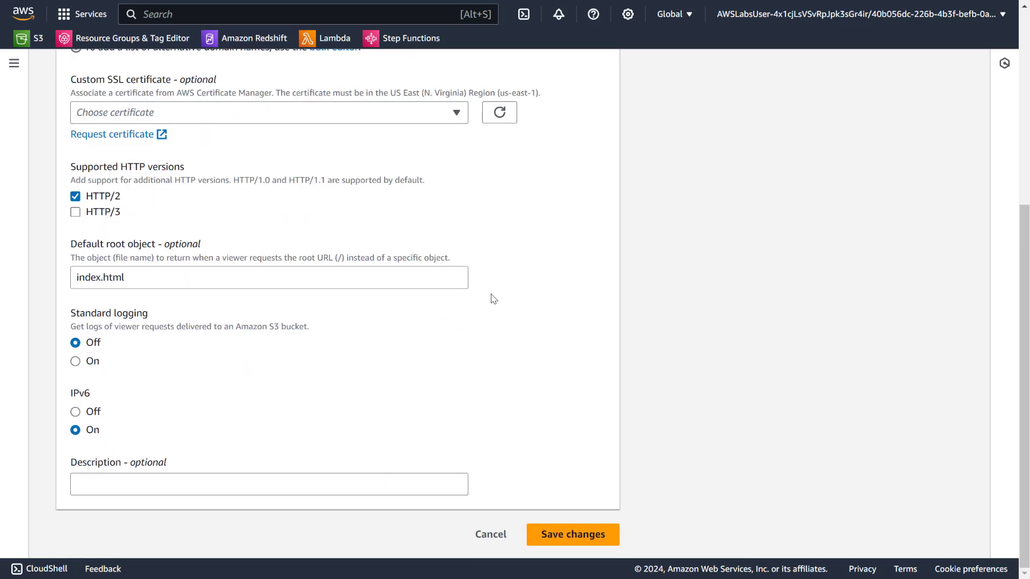
scroll(494, 299, up, 4)
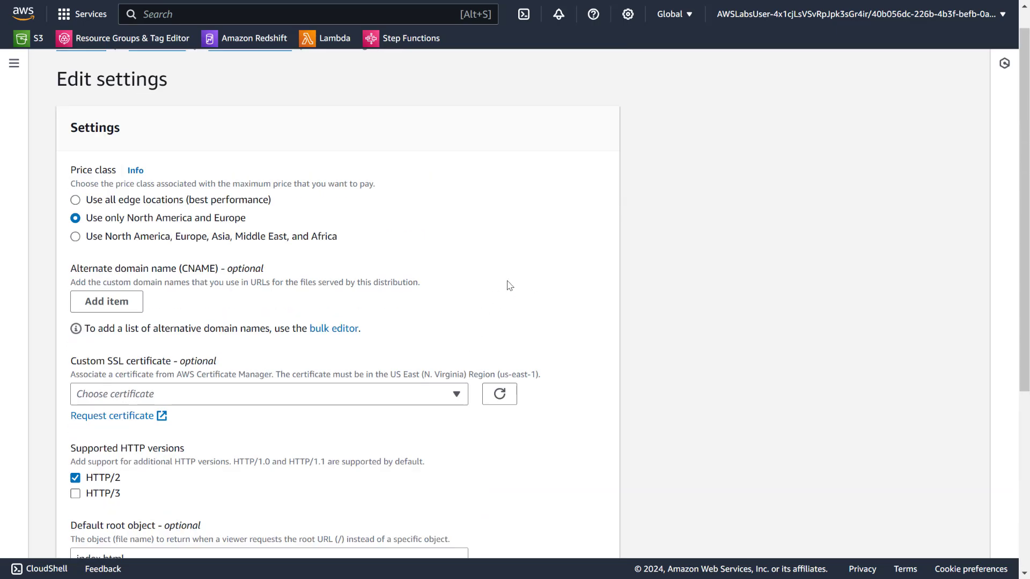
scroll(494, 285, up, 1)
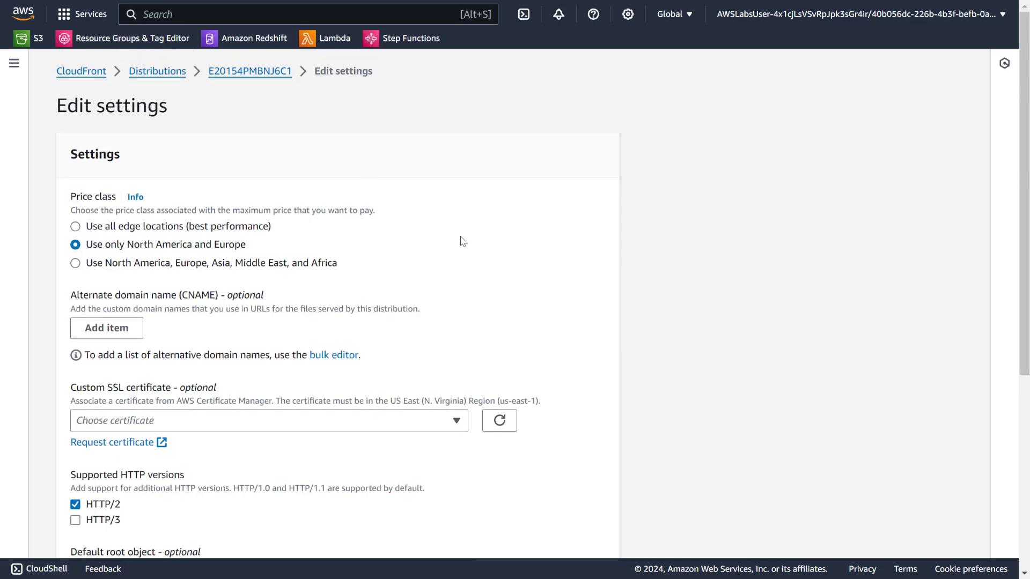
scroll(465, 243, down, 5)
click(494, 537)
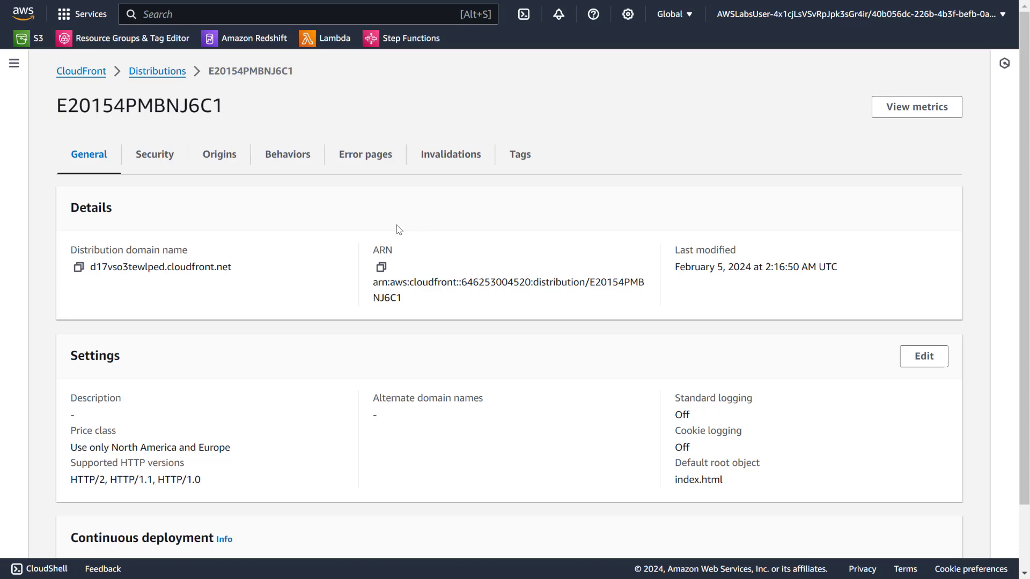
- Examine the distribution's Web Application Firewall options without saving, and view its origins and origin groups
click(152, 163)
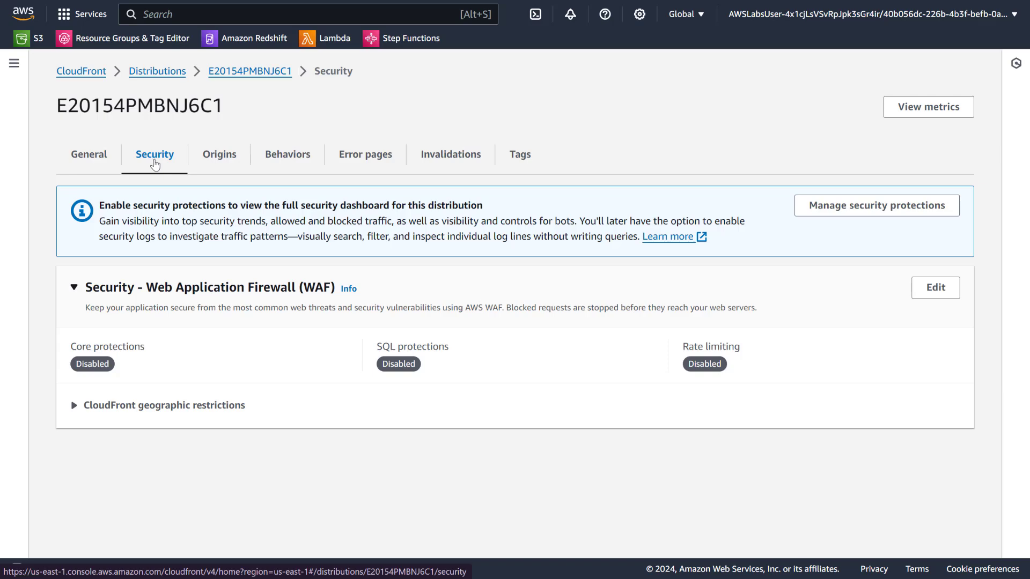
click(924, 288)
click(489, 308)
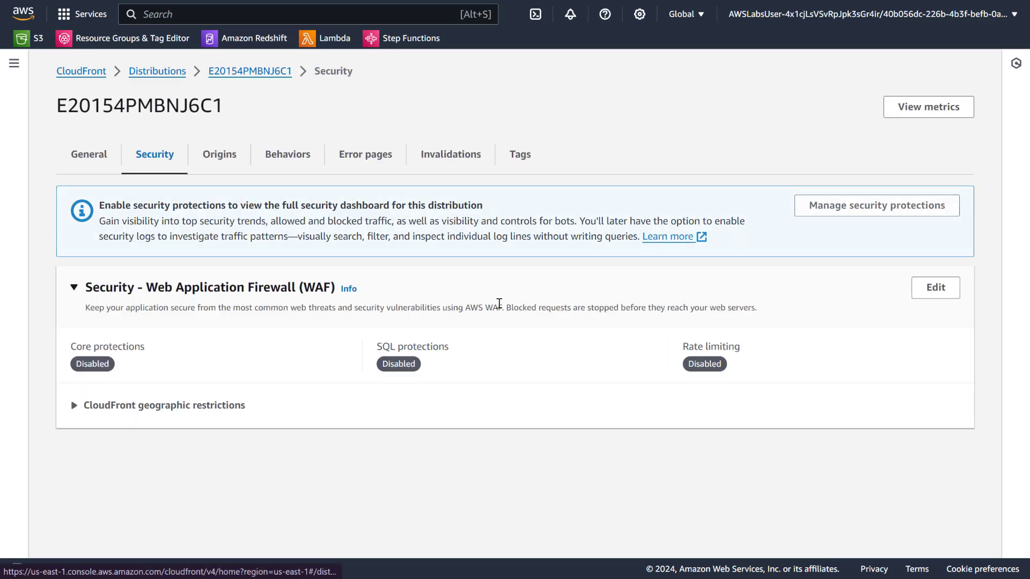
click(913, 209)
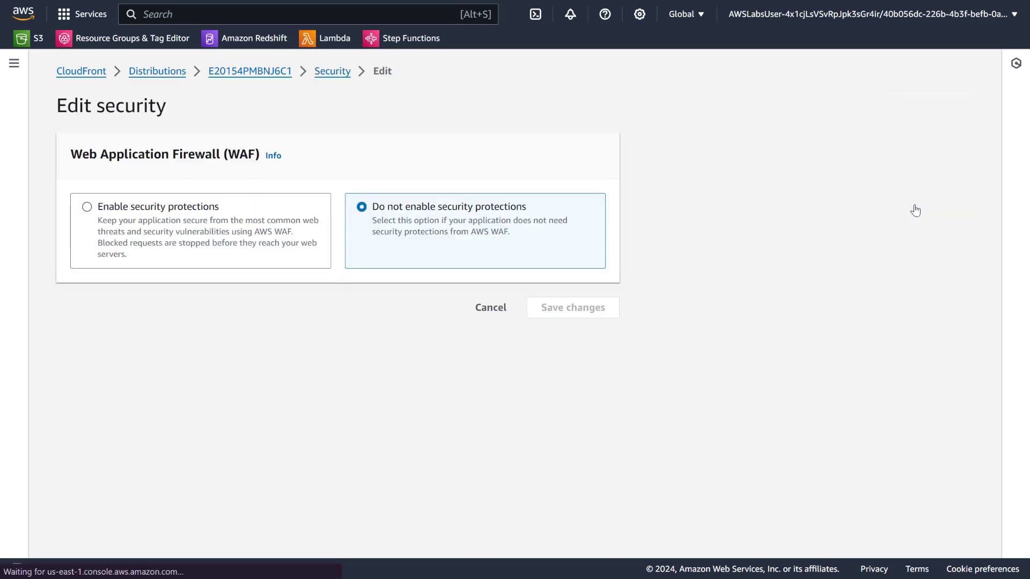
click(490, 310)
click(924, 288)
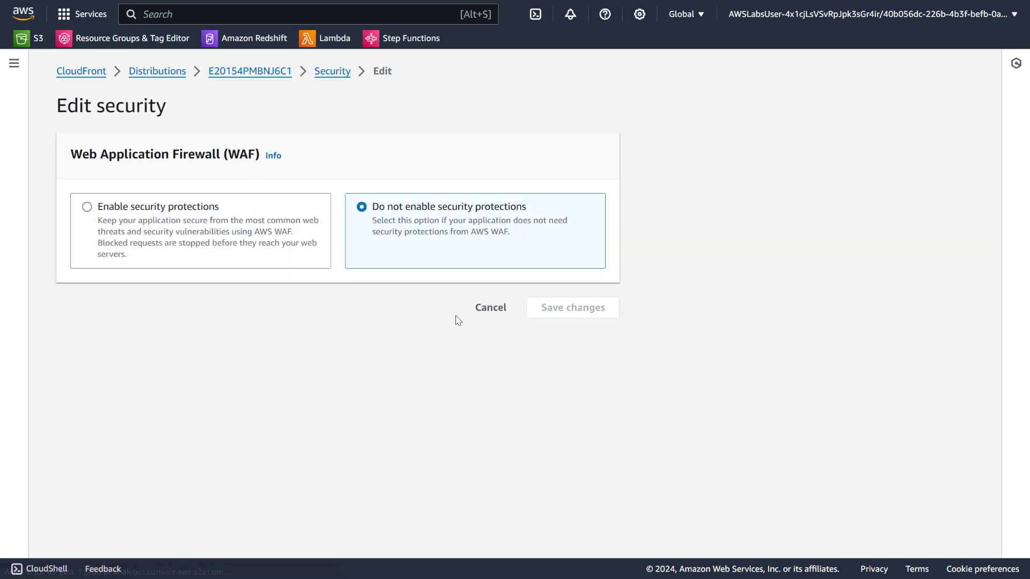
click(489, 307)
click(222, 156)
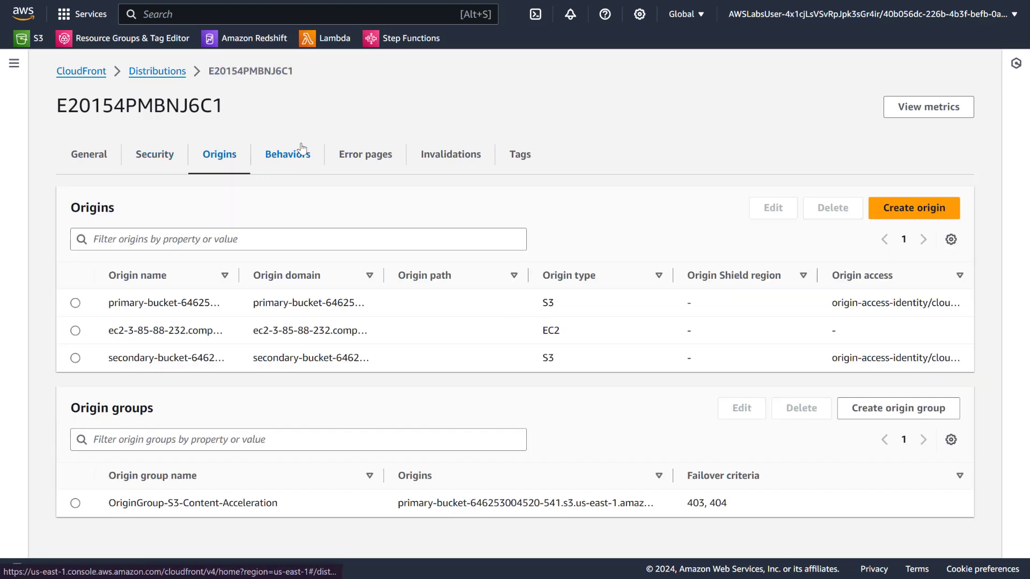
- Edit the distribution's Default (*) behavior and set its response headers policy to SecurityHeadersPolicy
click(305, 152)
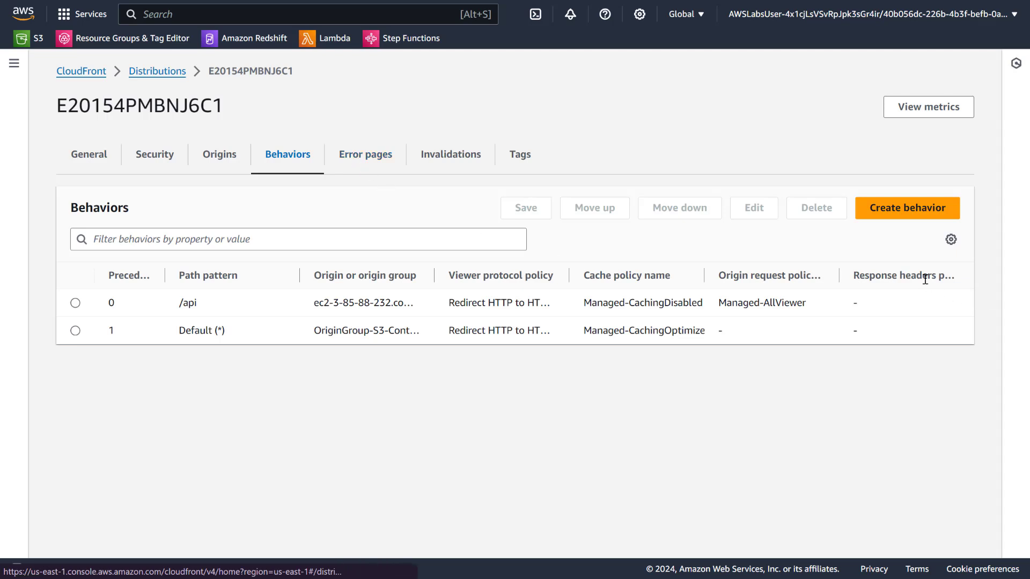
click(76, 304)
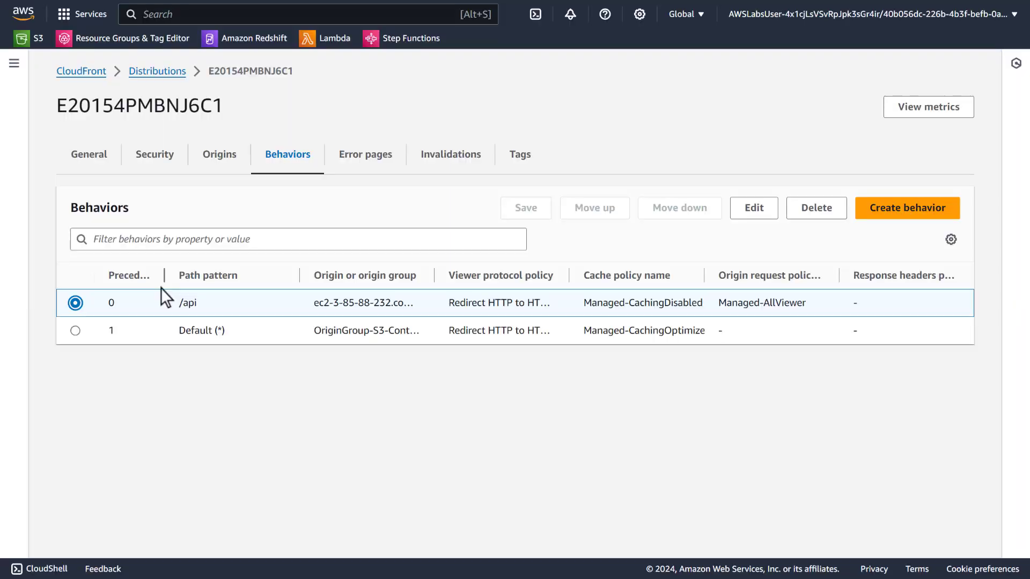
click(75, 331)
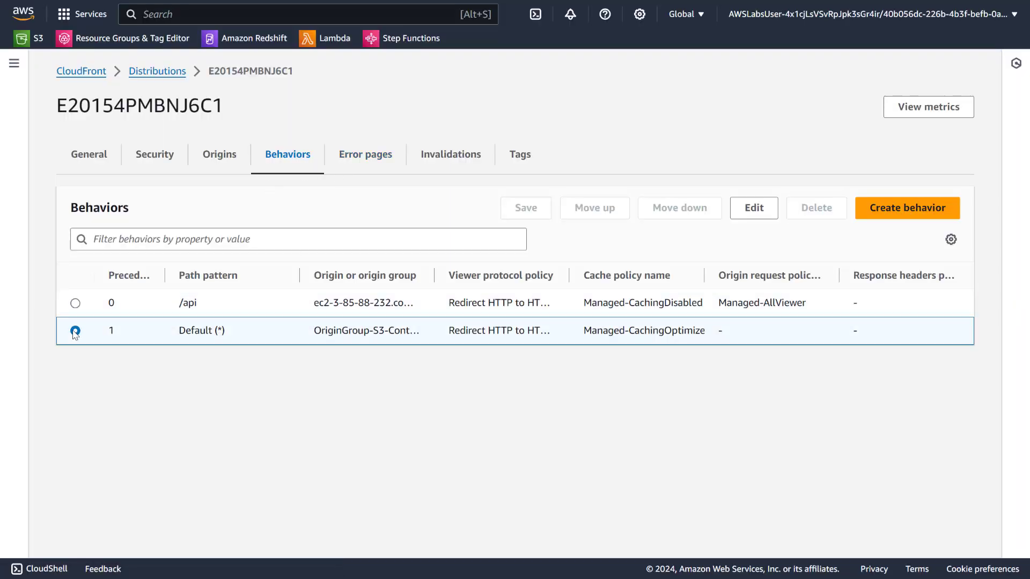
click(753, 208)
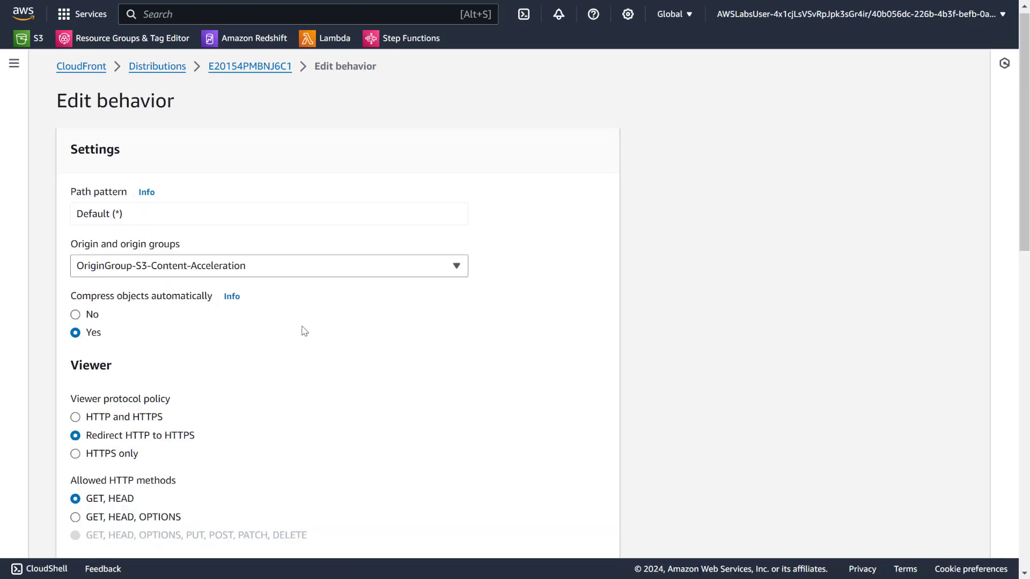
scroll(301, 329, down, 4)
scroll(124, 285, down, 1)
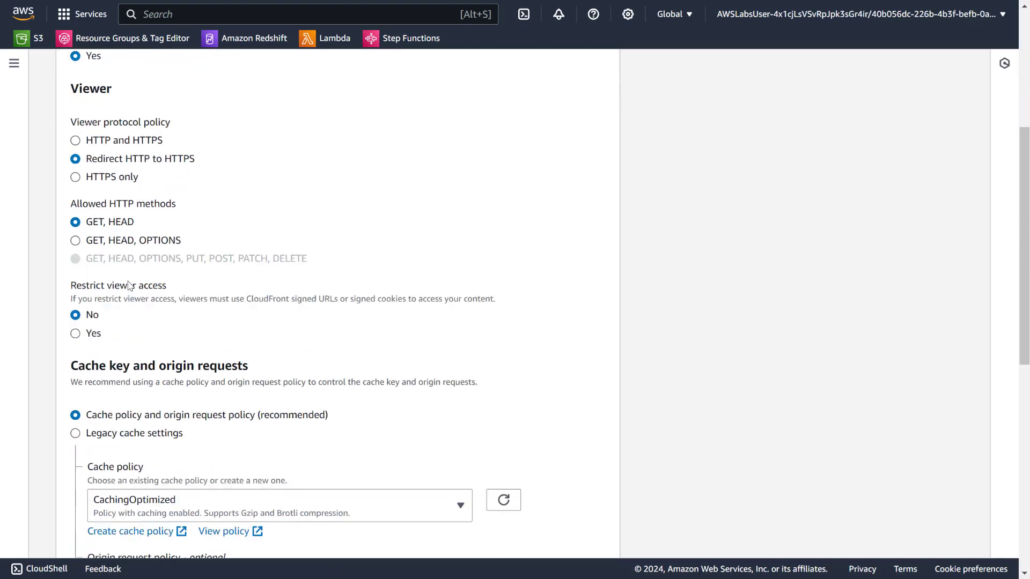
scroll(128, 286, down, 4)
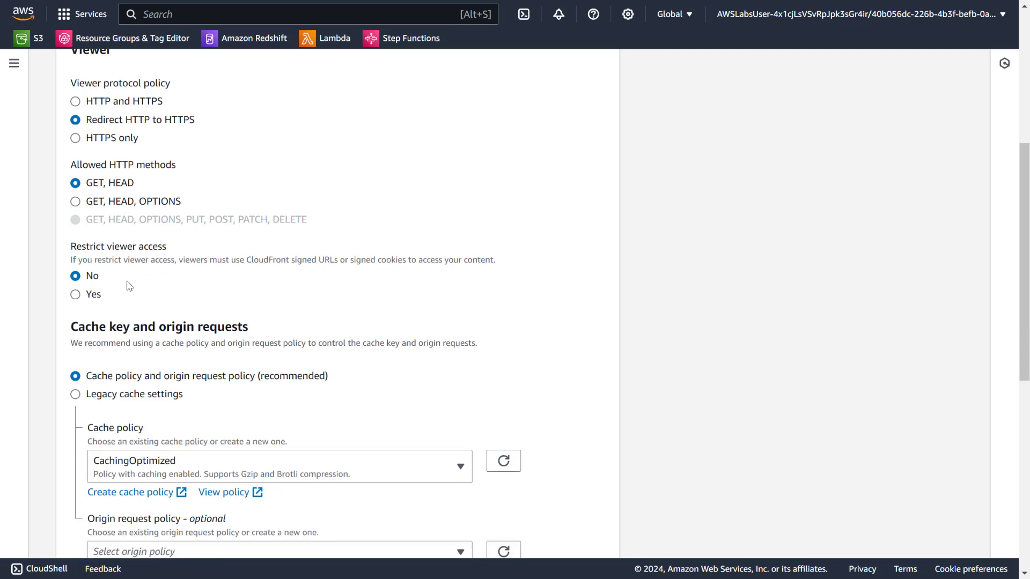
scroll(86, 297, down, 1)
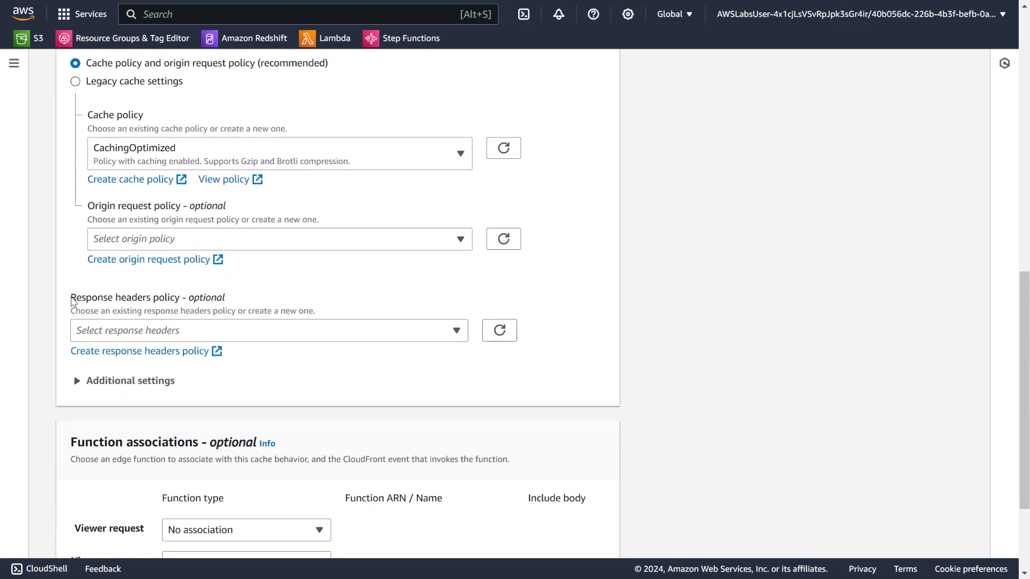
click(150, 335)
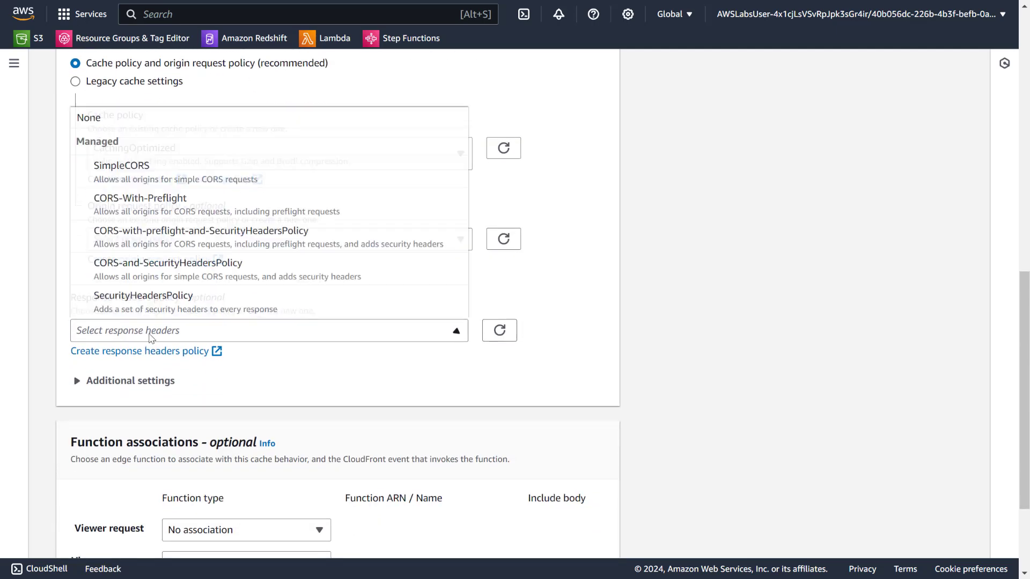
click(171, 305)
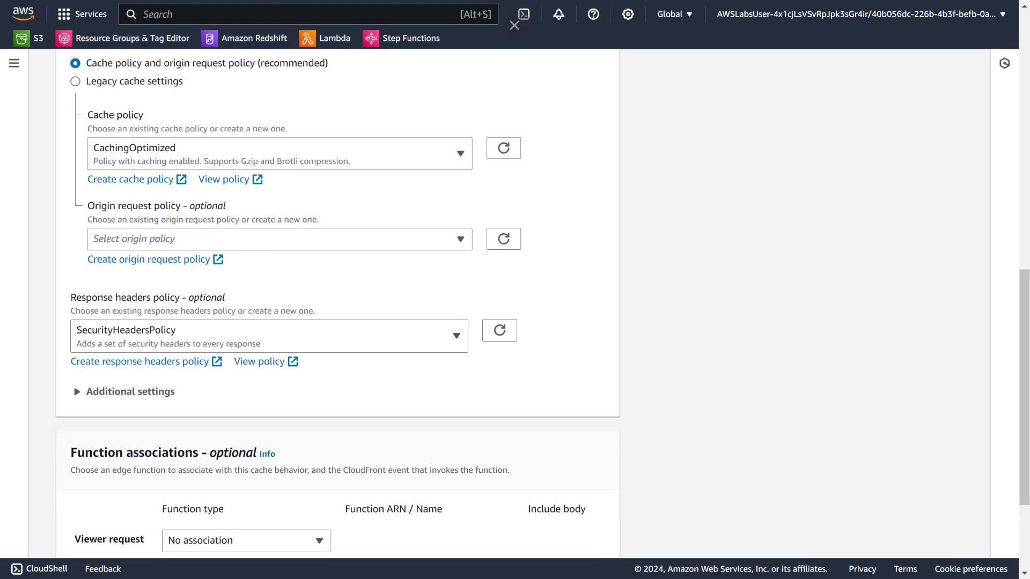
- Check the policy name against the Cloud Quest DIY activities and save the default behavior changes
key(alt+Tab)
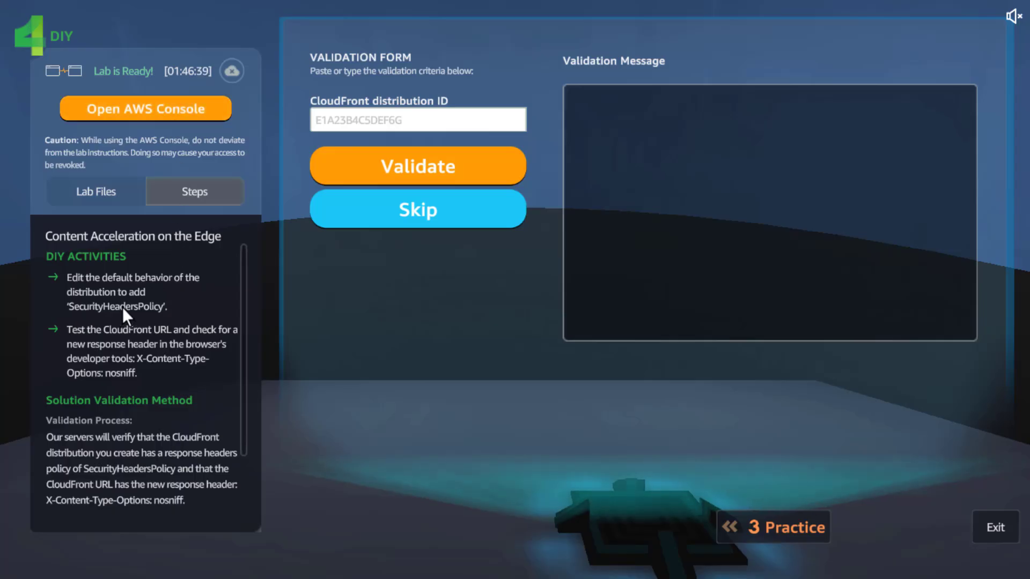
key(alt+Tab)
scroll(519, 305, down, 3)
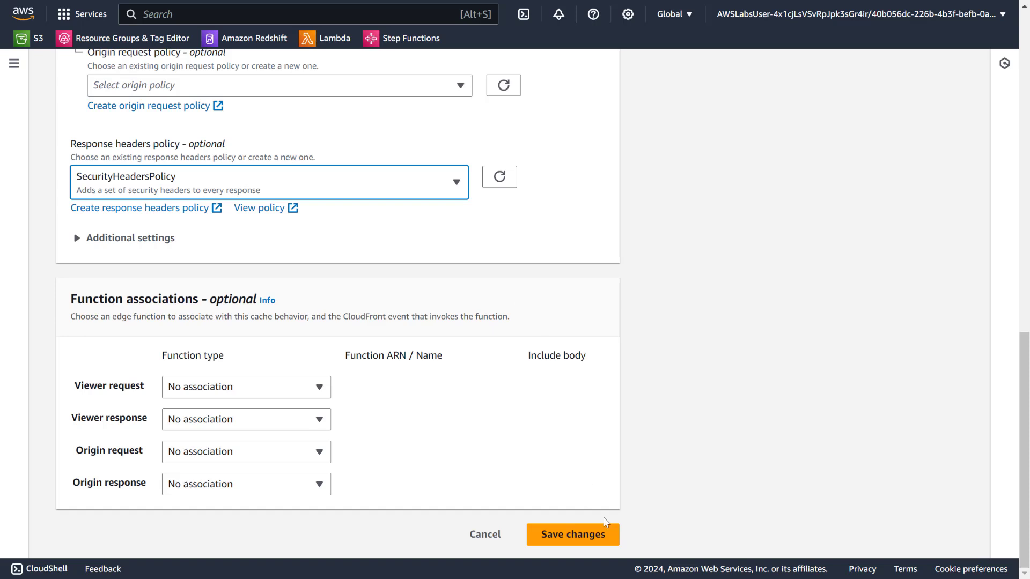
click(592, 534)
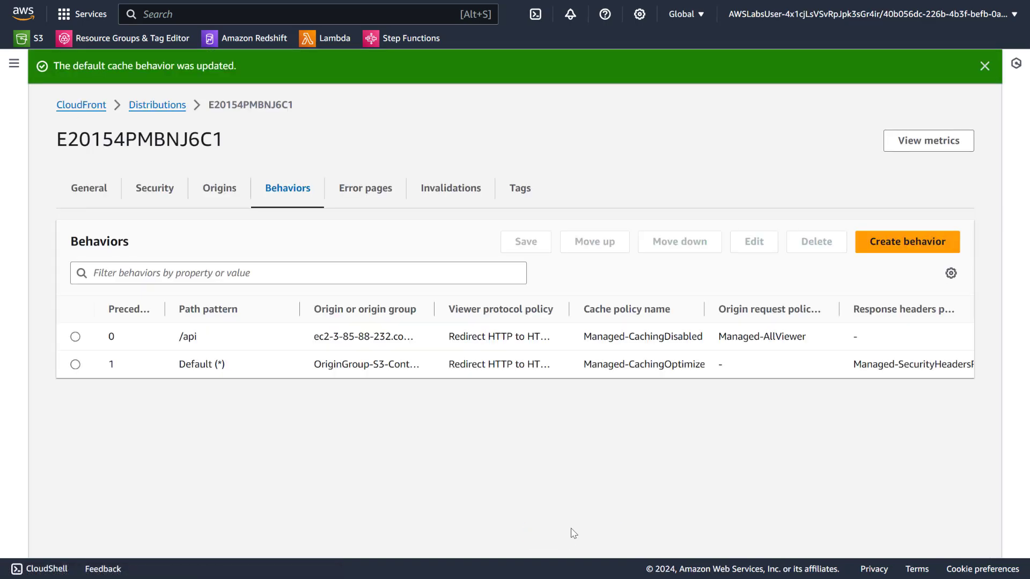
- Reopen the distribution from the distributions list and refresh its details to check the deployment status
drag(97, 106, 162, 104)
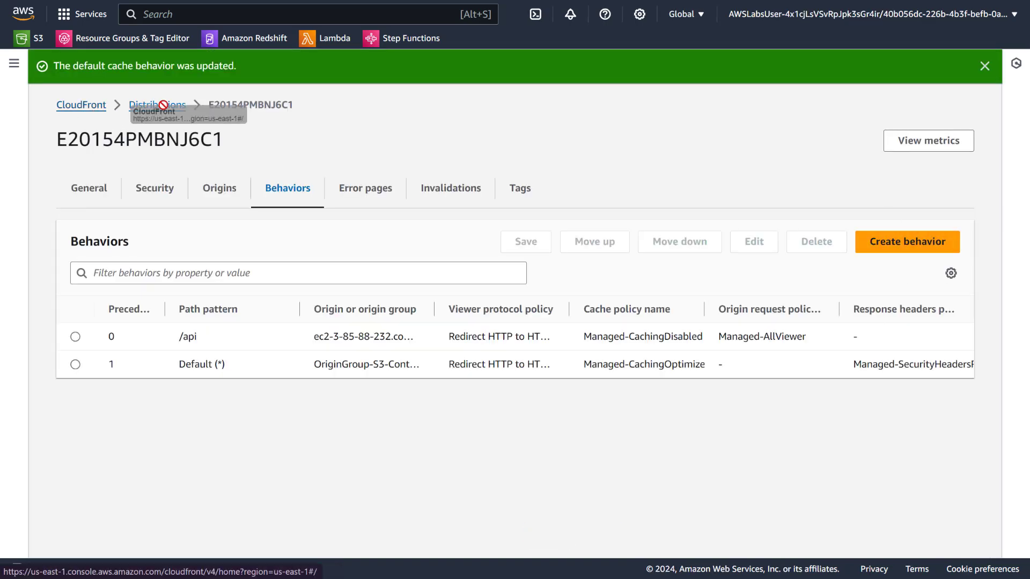
click(161, 105)
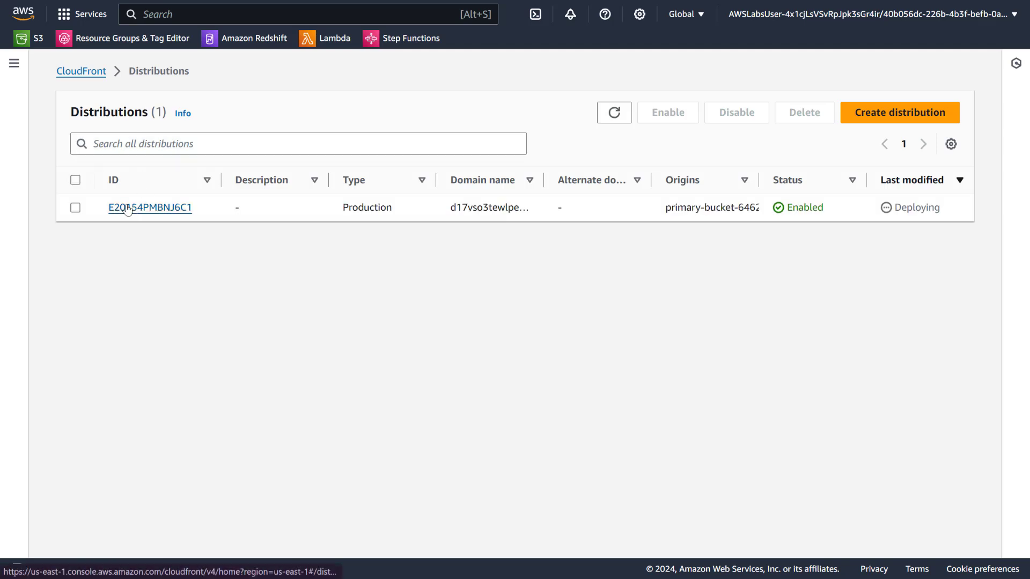
click(128, 209)
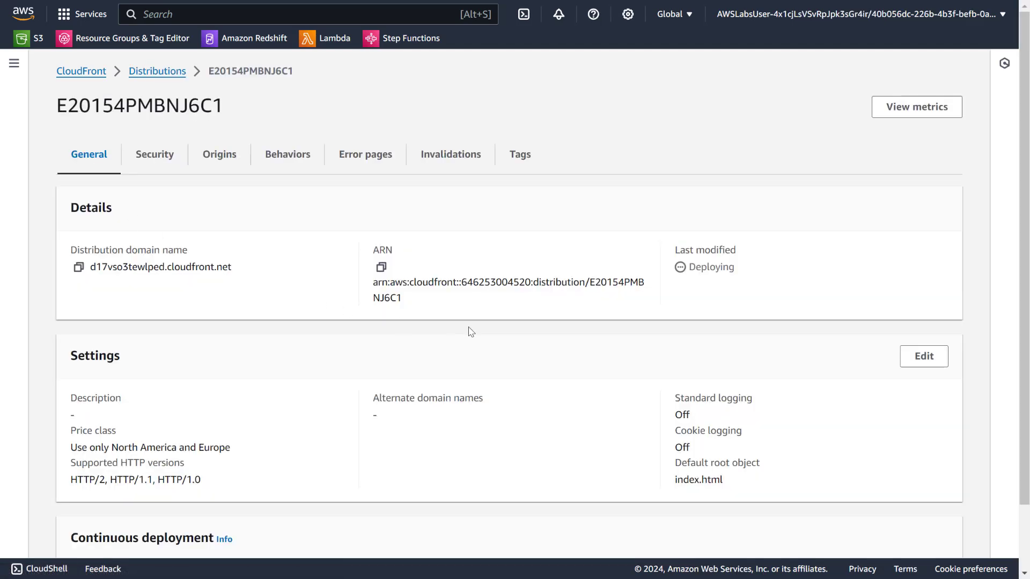
key(F5)
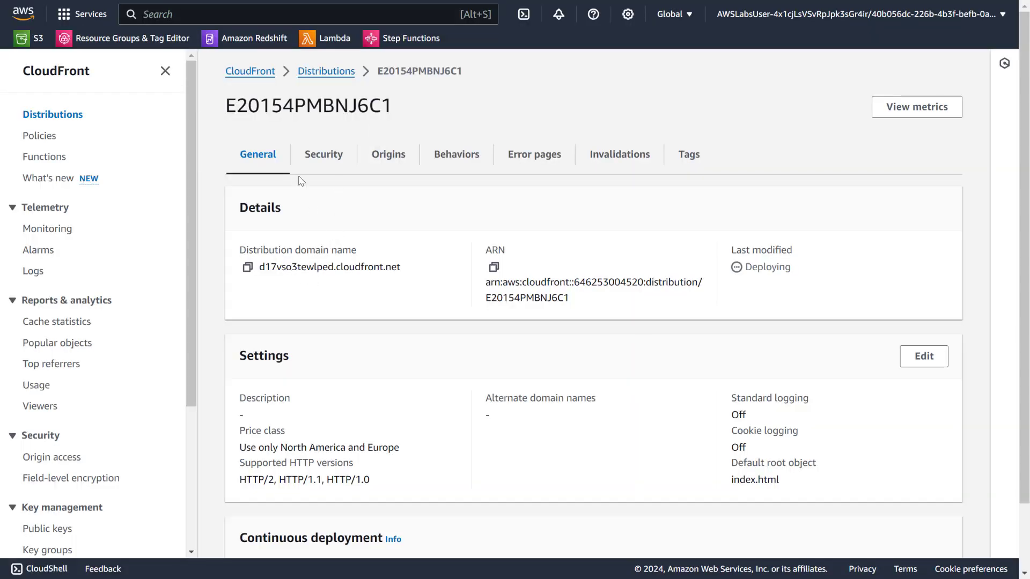
- Copy the distribution ID E20154PMBNJ6C1 into the Cloud Quest validation form's CloudFront distribution ID field and return to the CloudFront console
drag(399, 111, 213, 118)
key(ctrl+c)
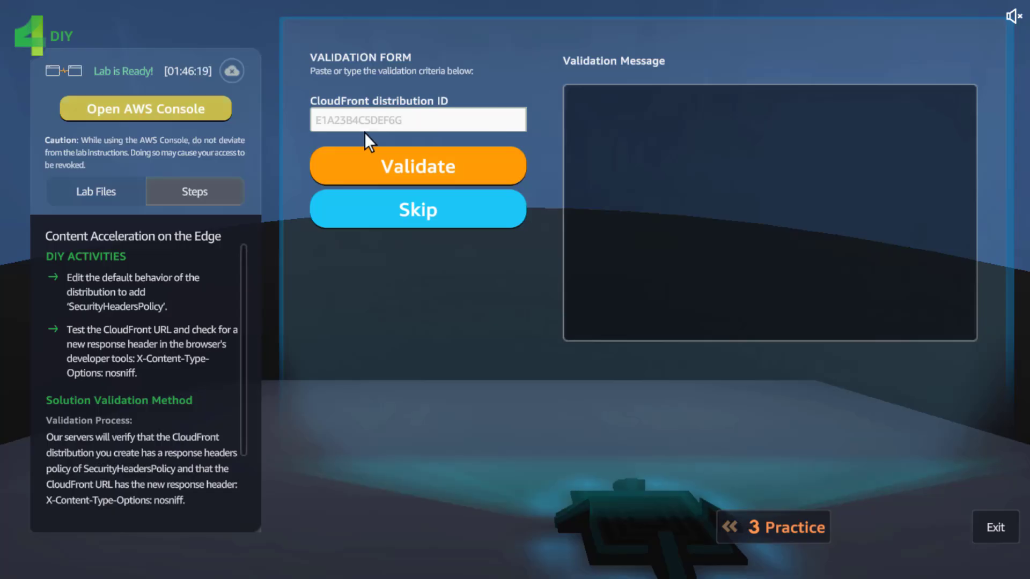
click(404, 116)
key(ctrl+v)
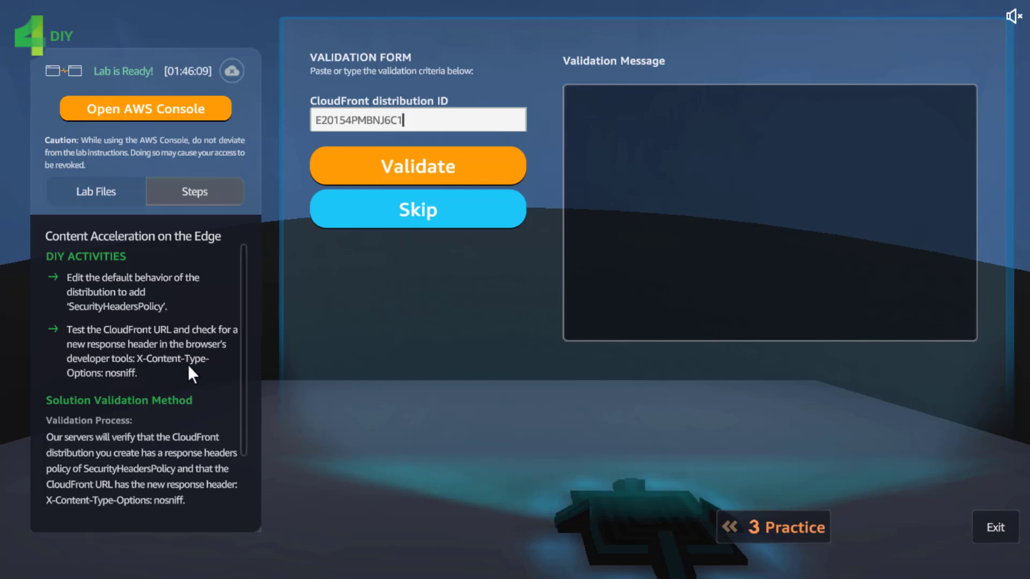
key(alt+Tab)
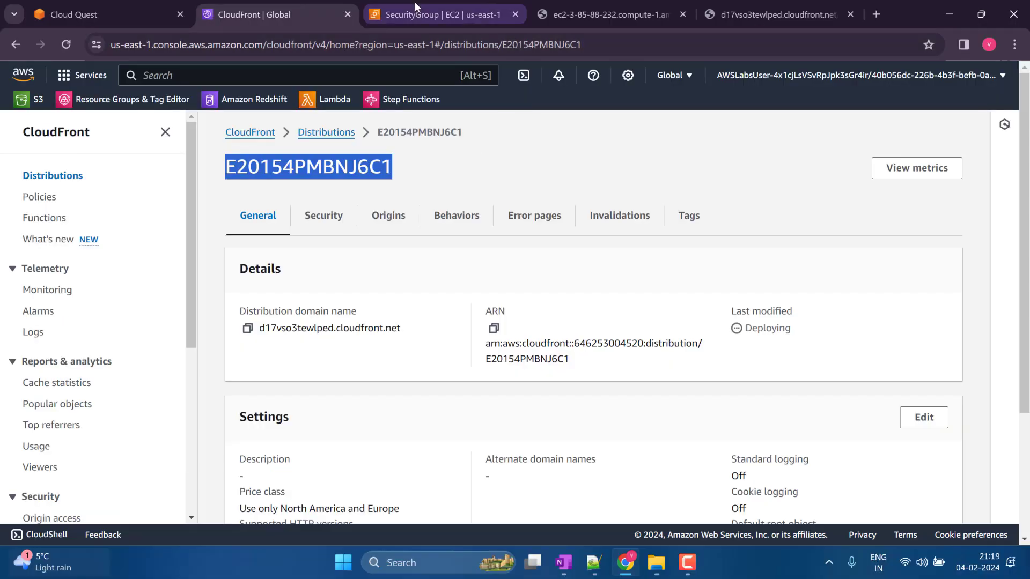
- Switch to the CloudFront secondary-index.html page and open the browser's developer tools on it
click(411, 20)
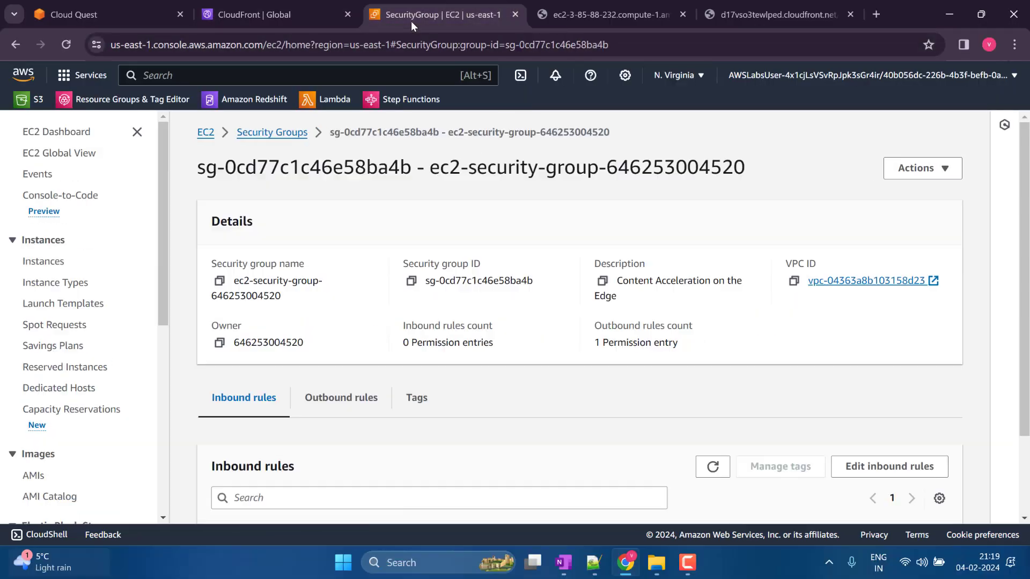
click(571, 14)
click(715, 6)
right_click(178, 195)
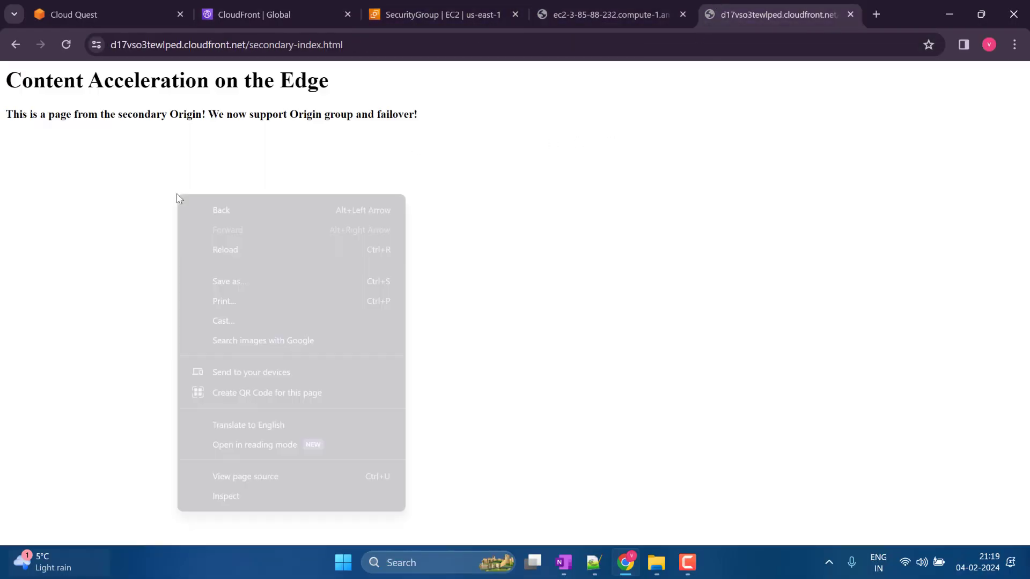
click(247, 494)
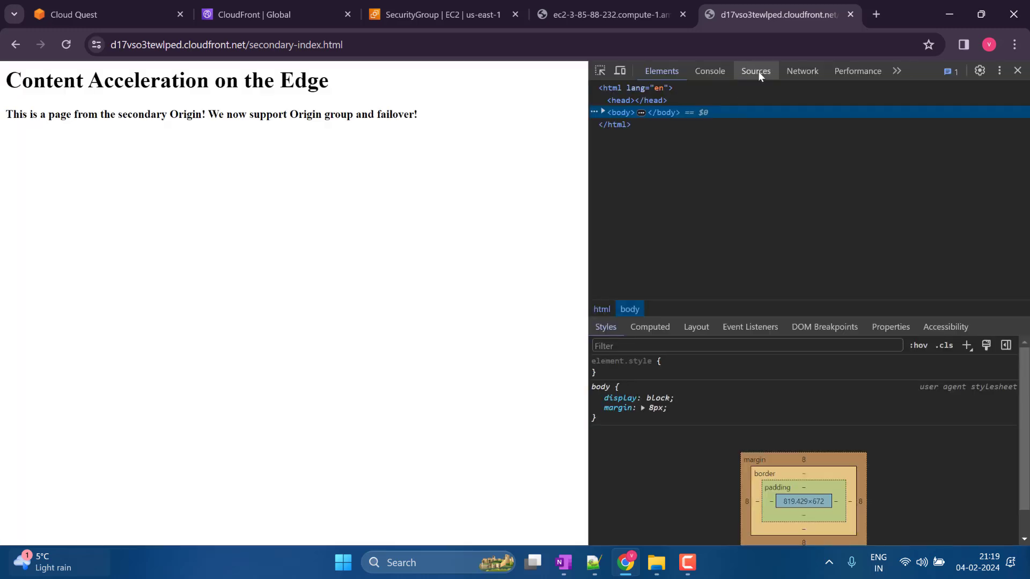
- Look through the page's loaded sources and network log in the developer tools for its response headers
click(793, 71)
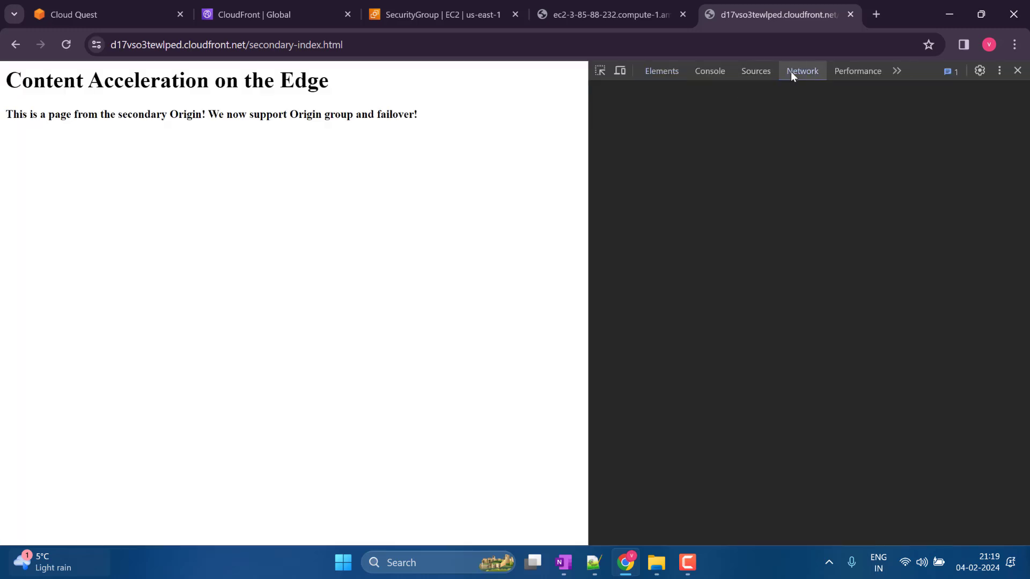
click(757, 71)
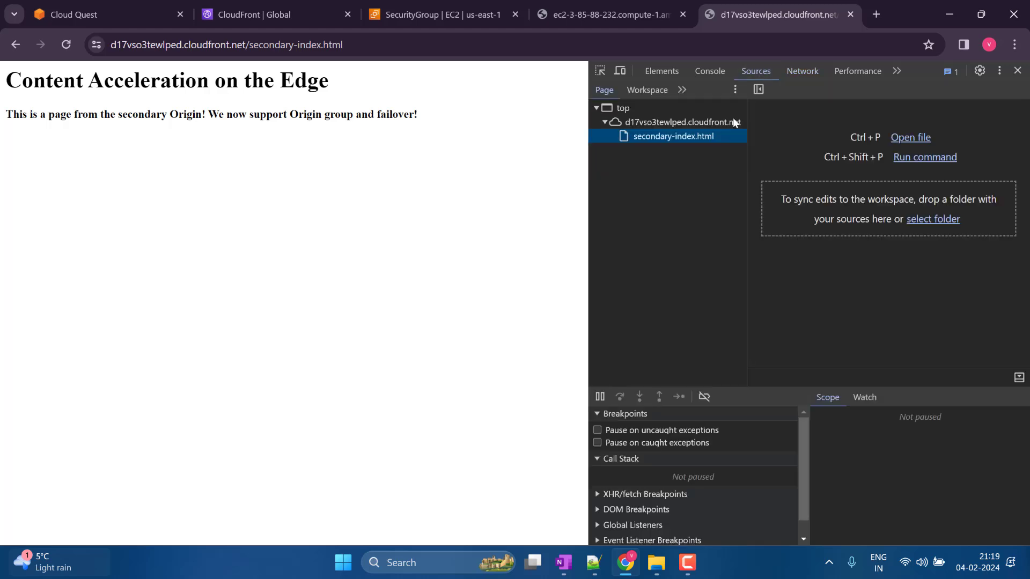
click(692, 125)
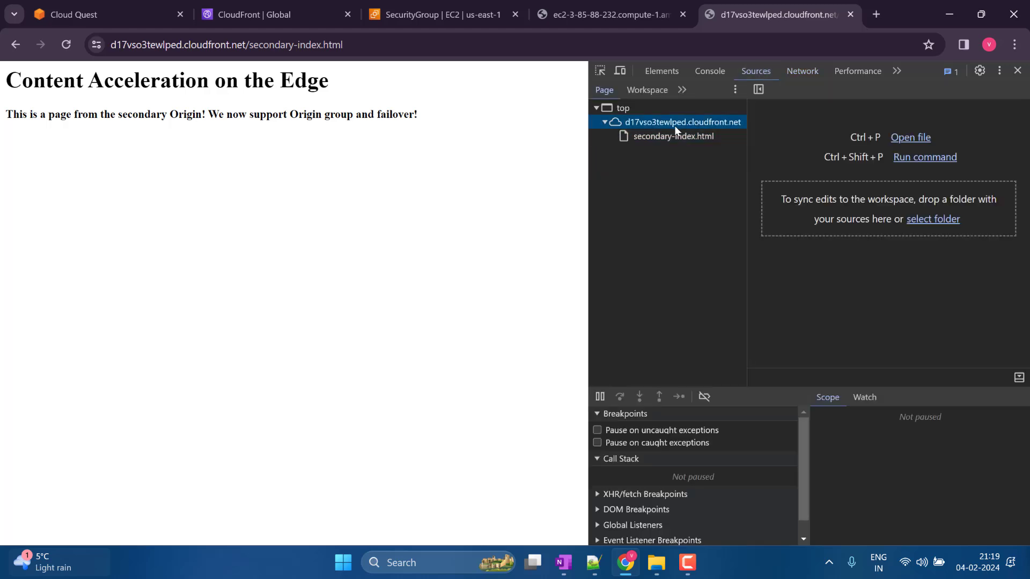
click(668, 136)
click(673, 121)
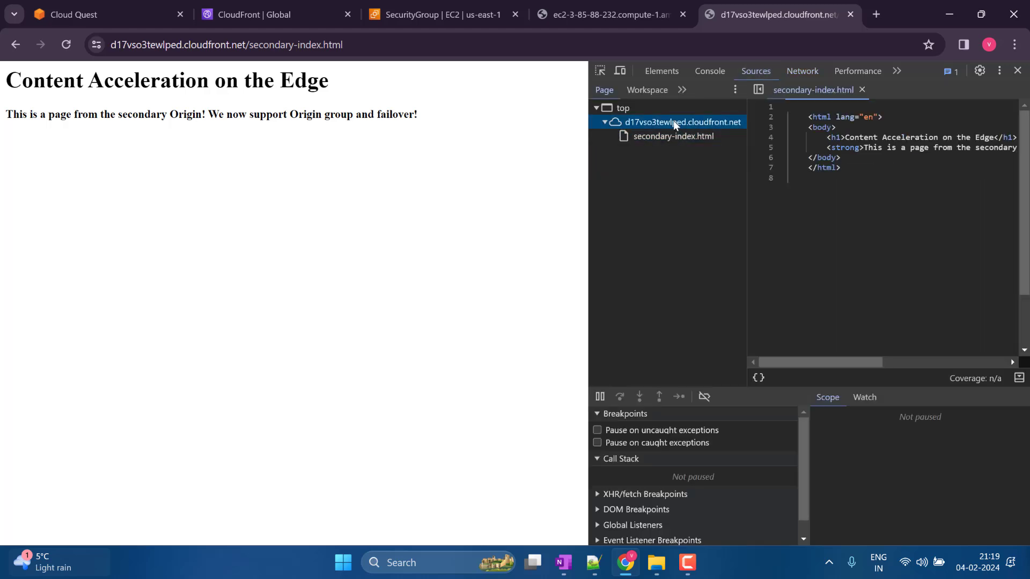
click(799, 72)
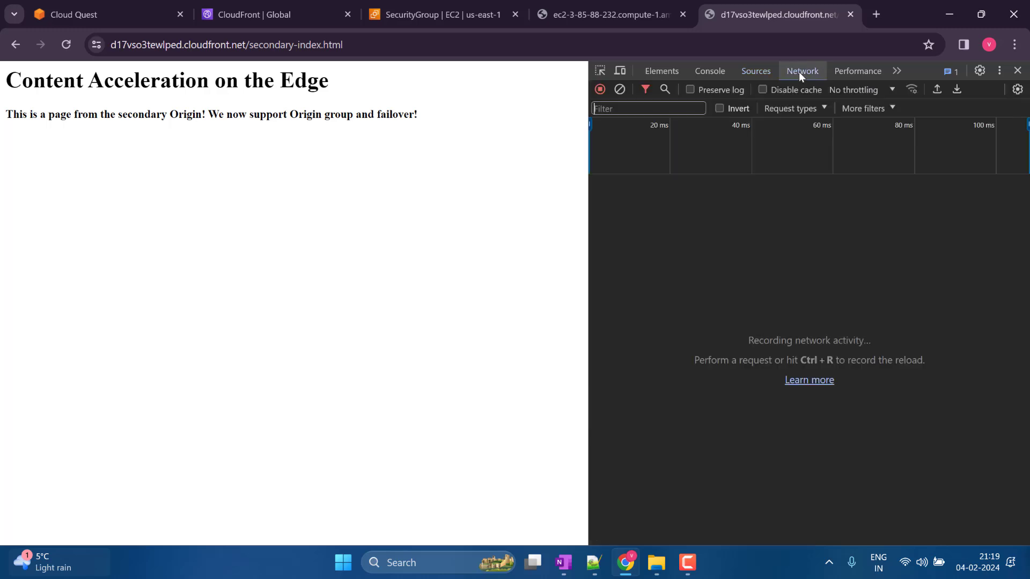
click(758, 74)
- Load the root URL d17vso3tewlped.cloudfront.net and open its main request's headers in the network log
drag(342, 45, 253, 44)
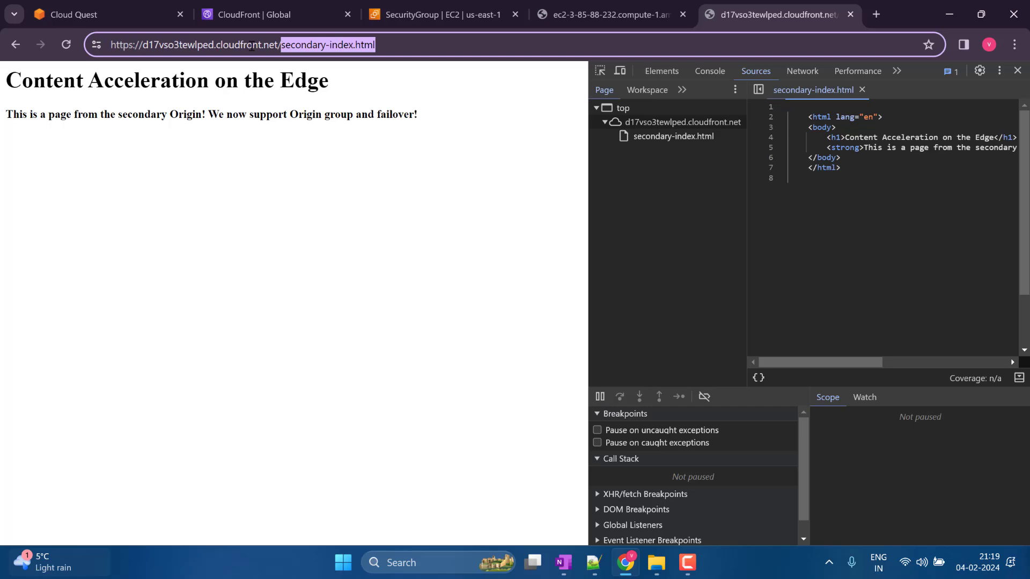
key(BackSpace)
key(Return)
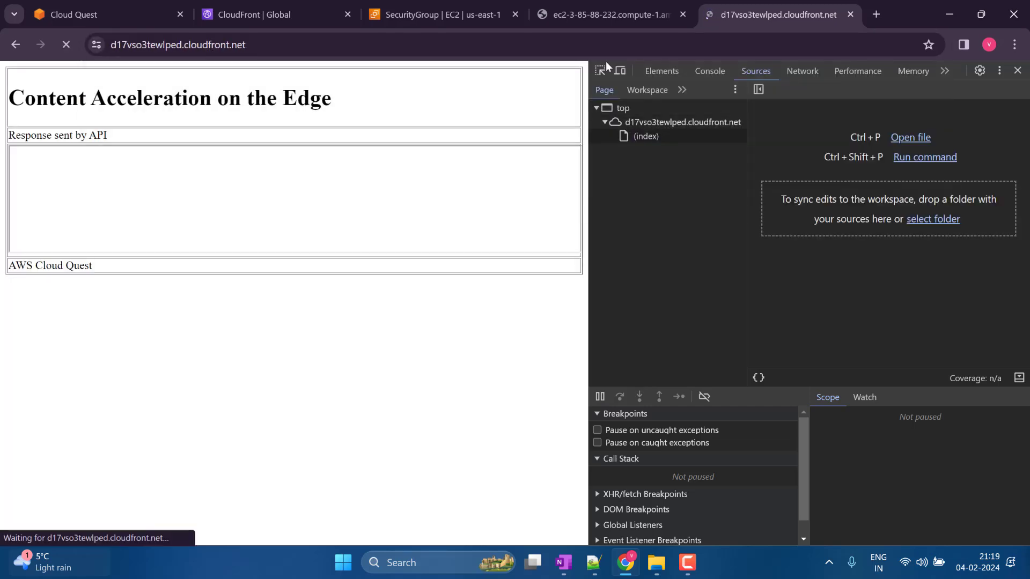
click(802, 71)
click(646, 203)
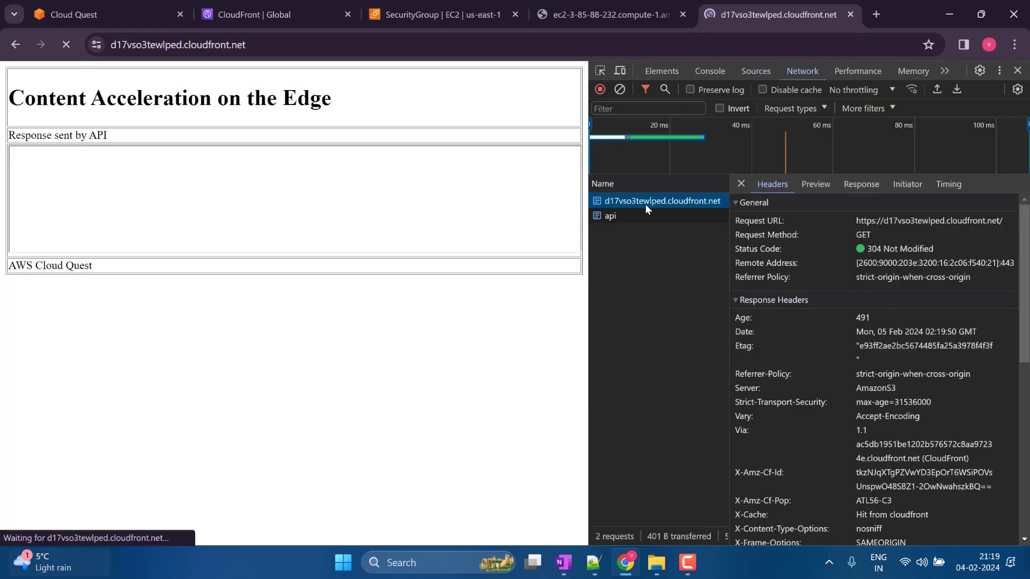
- Examine the response and request headers of the api request
click(628, 214)
scroll(807, 353, down, 3)
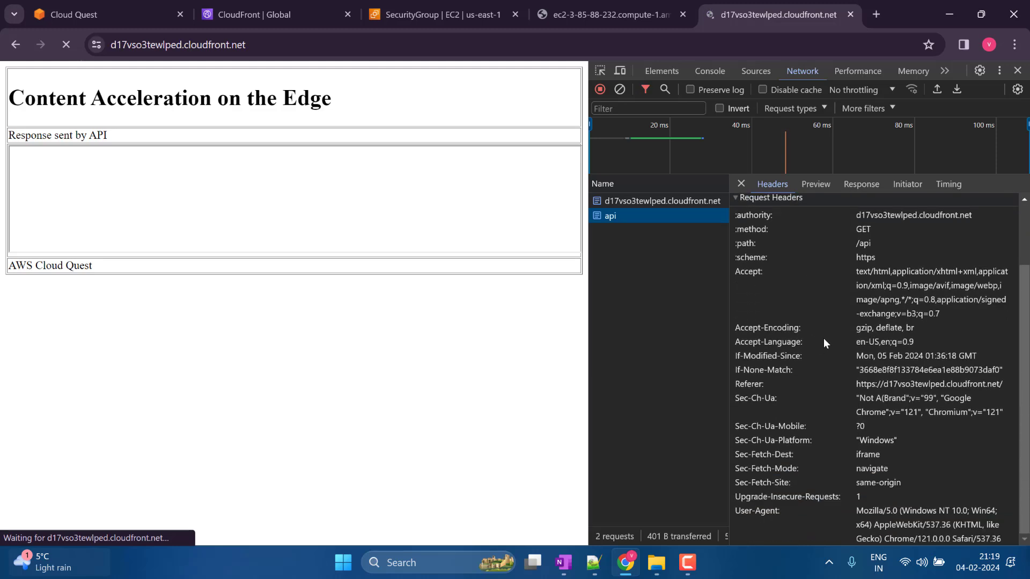
scroll(825, 326, up, 3)
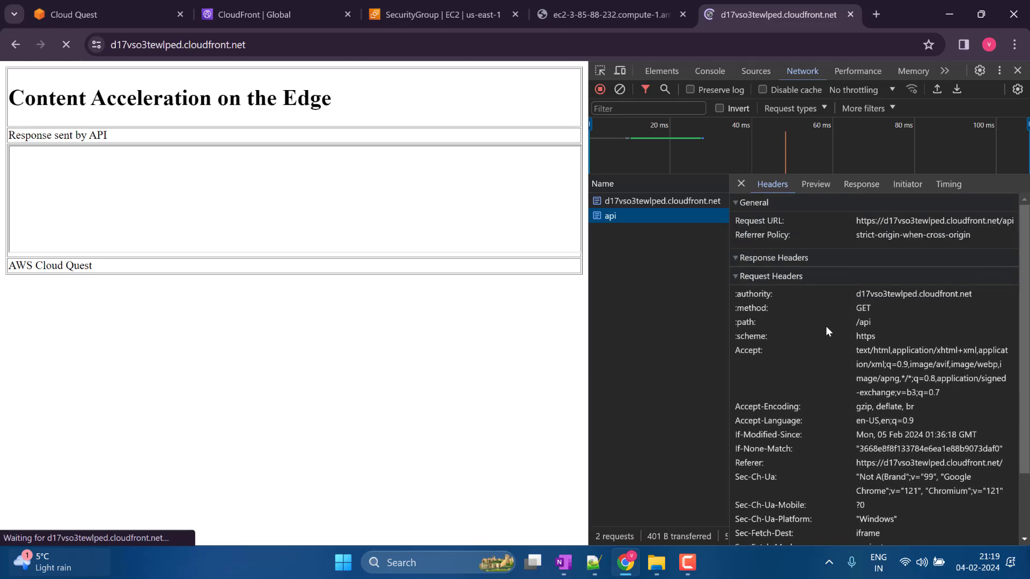
click(762, 260)
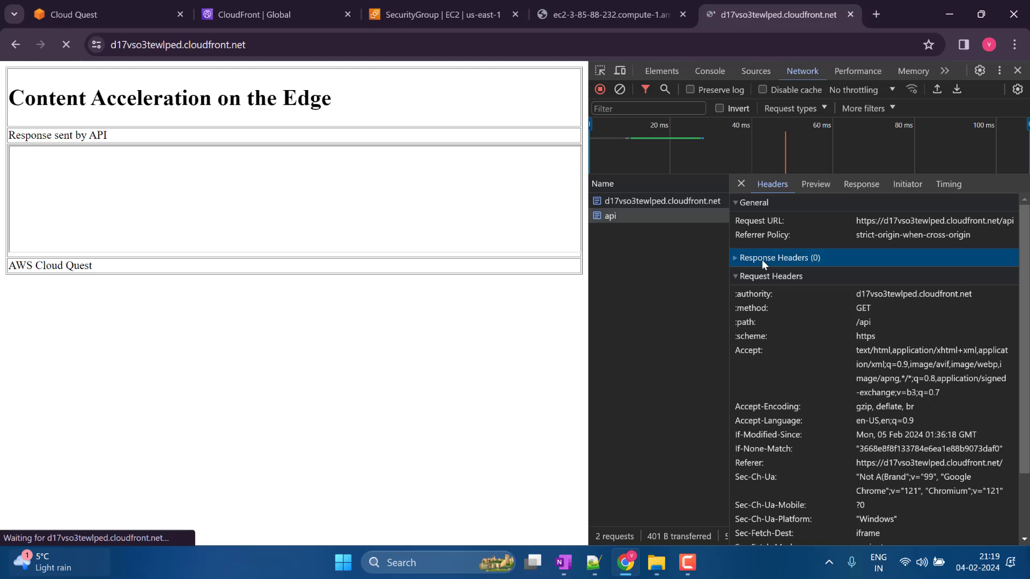
click(737, 276)
click(736, 275)
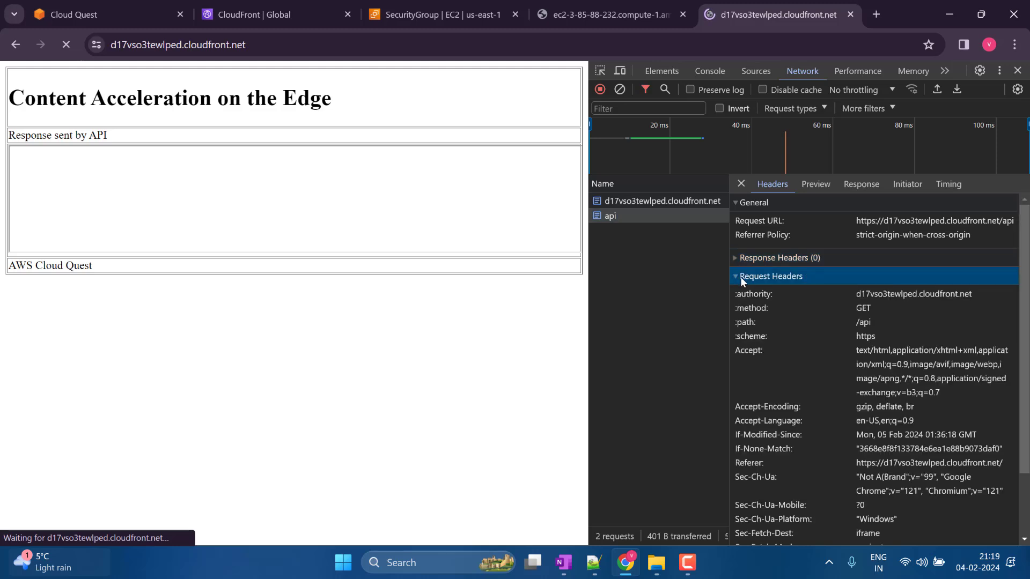
scroll(845, 385, down, 3)
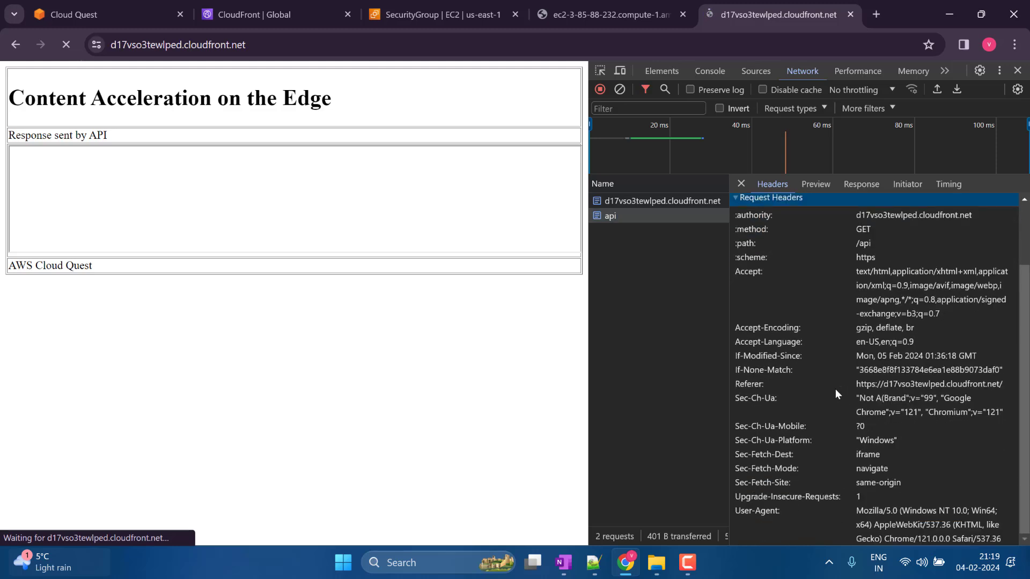
- Check the response headers of the d17vso3tewlped.cloudfront.net request for X-Content-Type-Options: nosniff
click(632, 201)
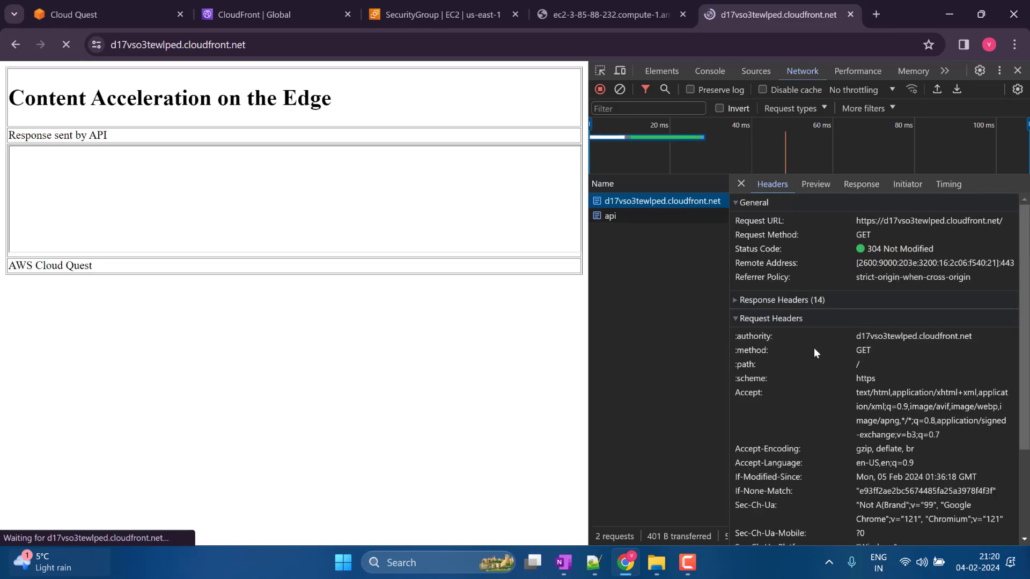
scroll(818, 345, down, 2)
scroll(828, 342, up, 2)
click(740, 300)
scroll(816, 337, down, 3)
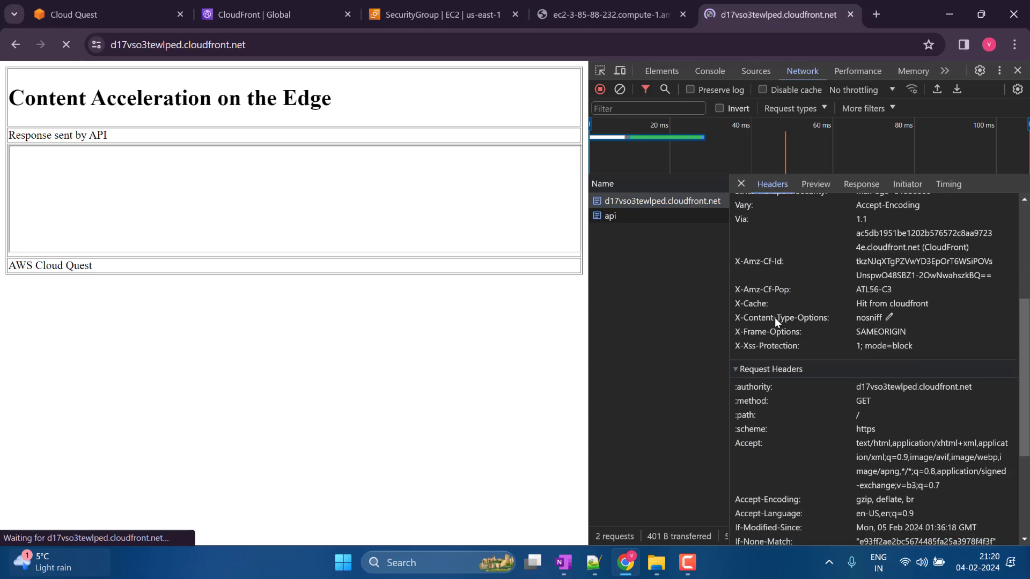
drag(774, 318, 843, 313)
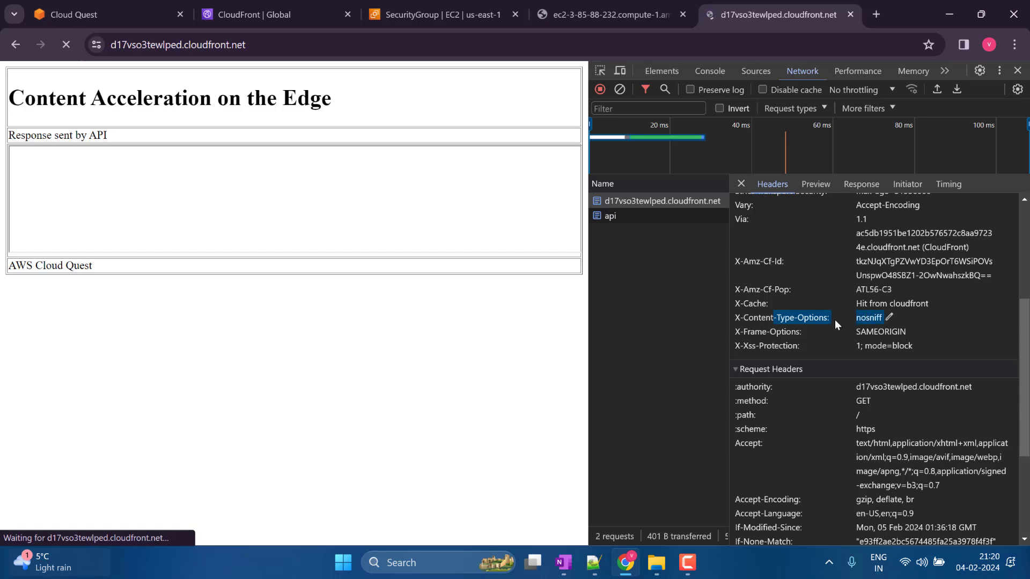
- Check the distribution's deployment status, then validate the DIY solution in Cloud Quest and show the browser in full screen
click(300, 15)
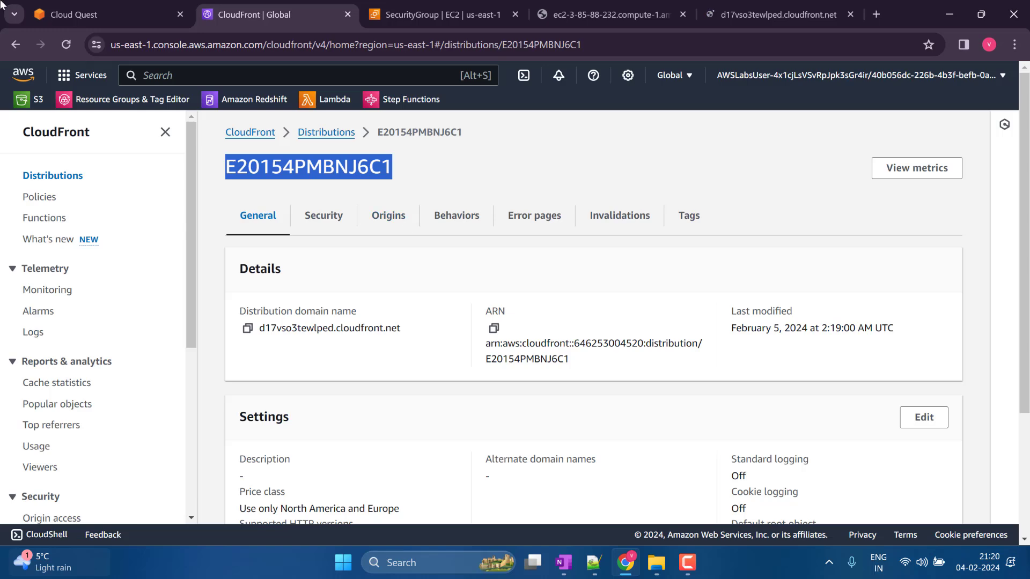
click(73, 15)
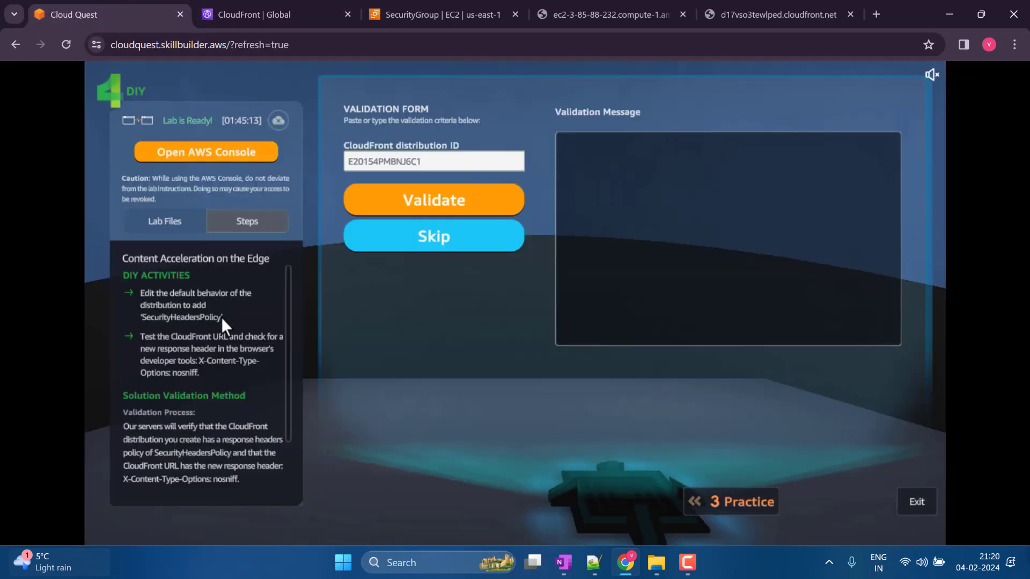
click(446, 200)
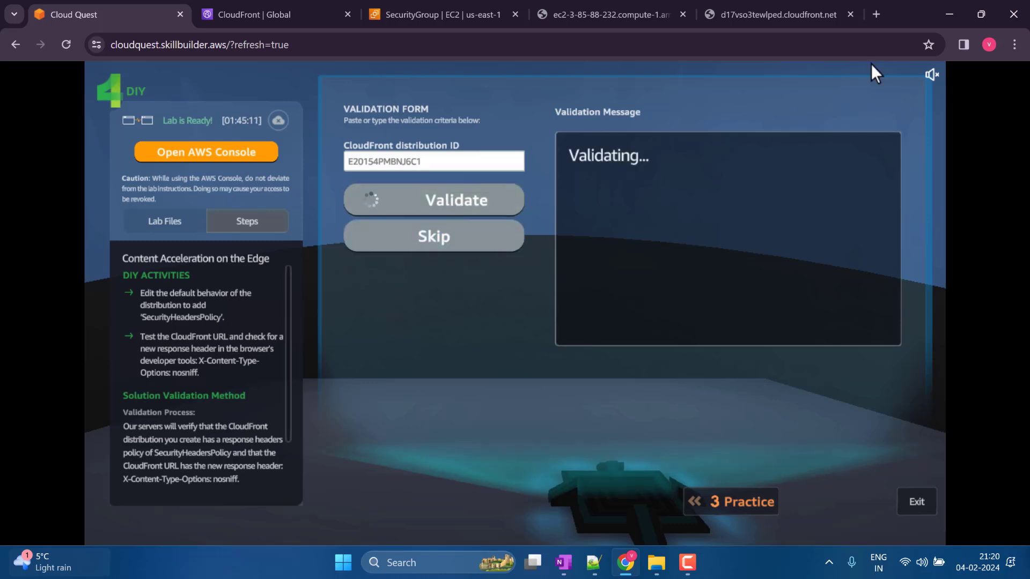
click(1014, 44)
click(1008, 320)
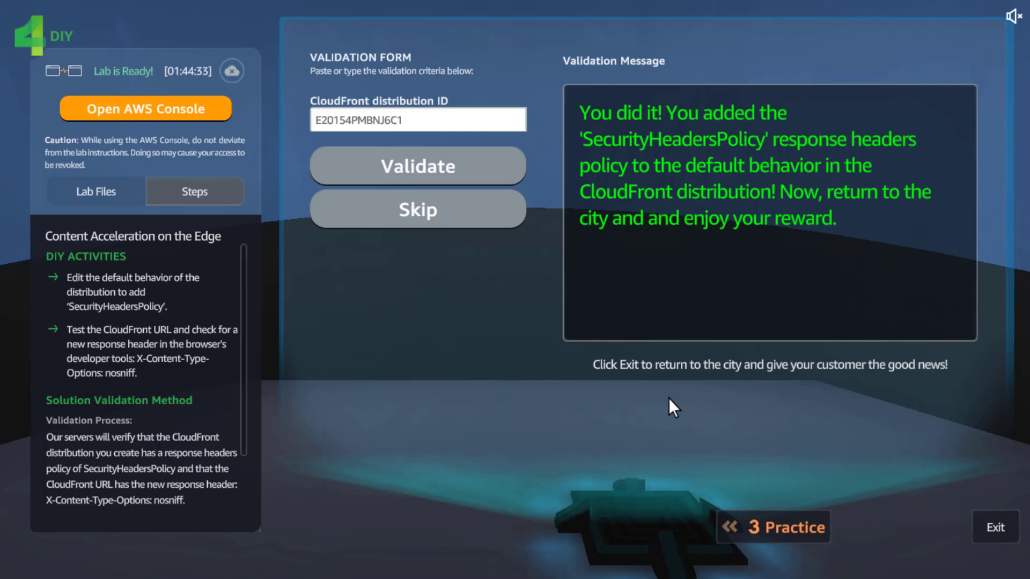
- Exit the lab to the city, report the finished assignment to the waiting customer and collect the second reward option
click(989, 523)
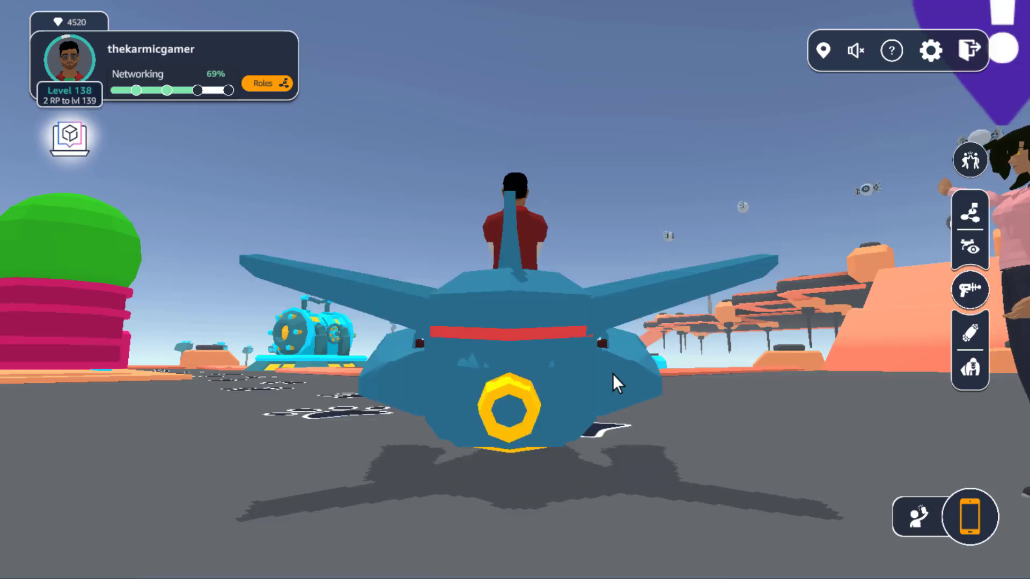
drag(612, 374, 397, 375)
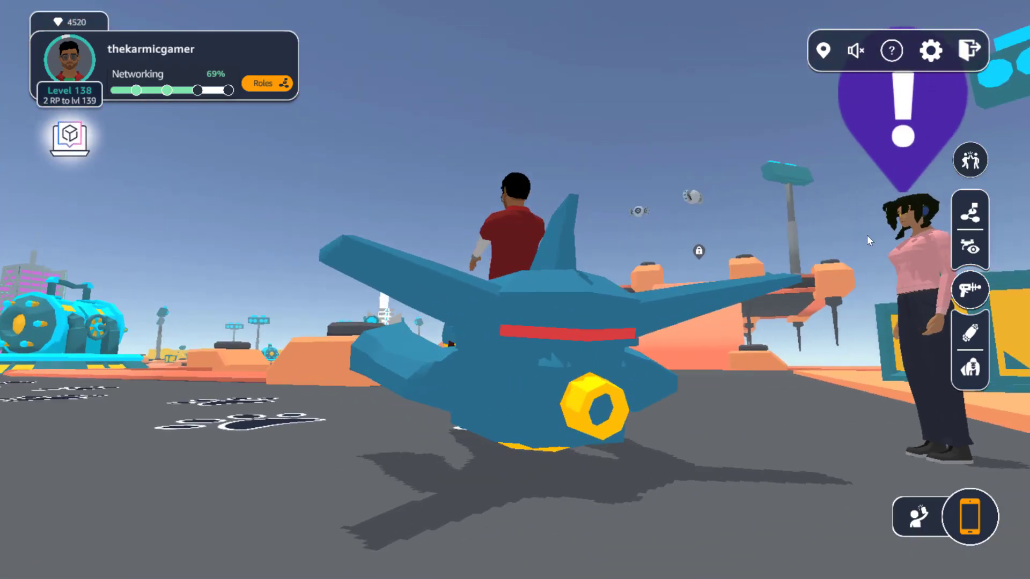
click(902, 253)
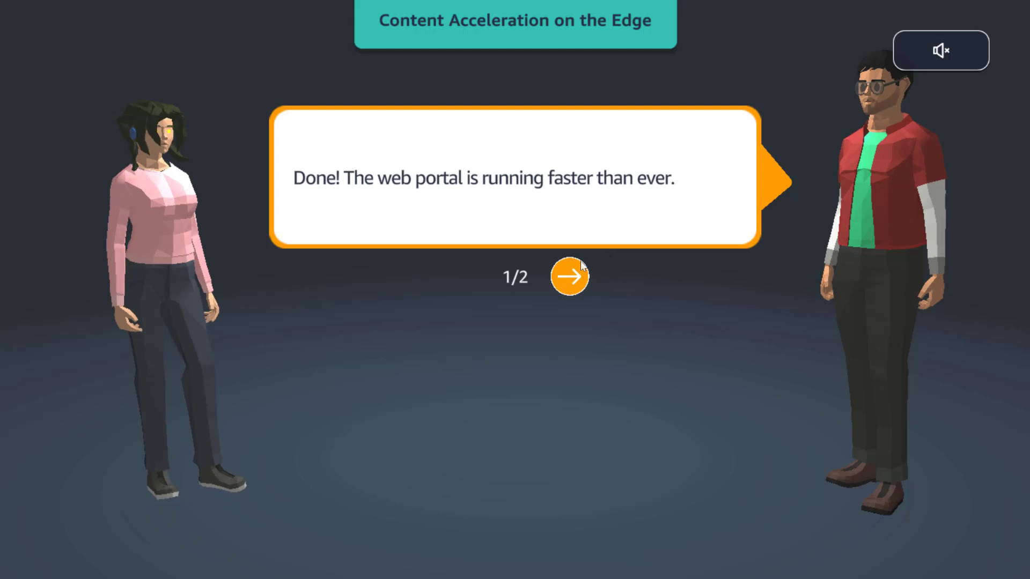
click(570, 275)
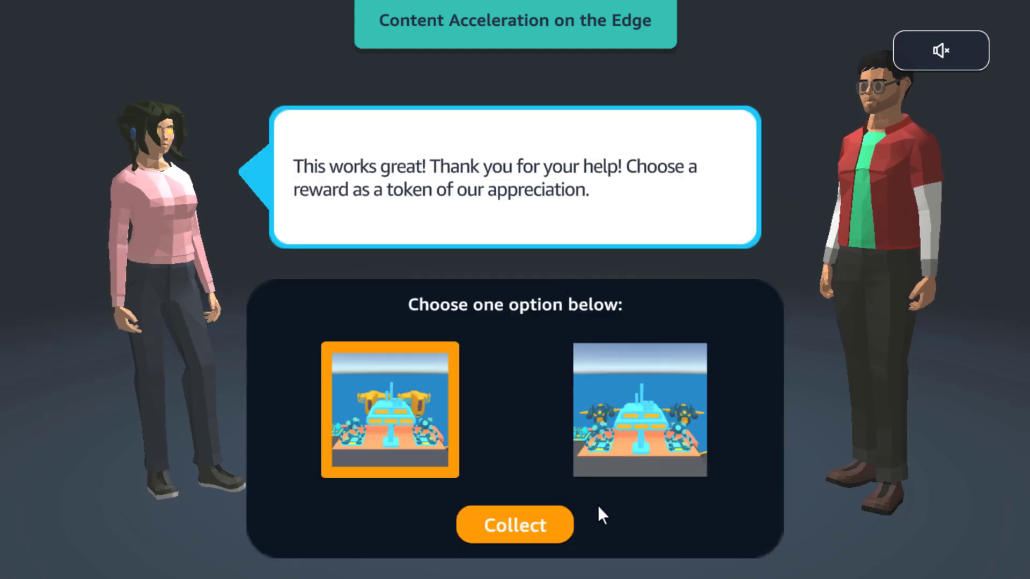
click(678, 445)
click(526, 526)
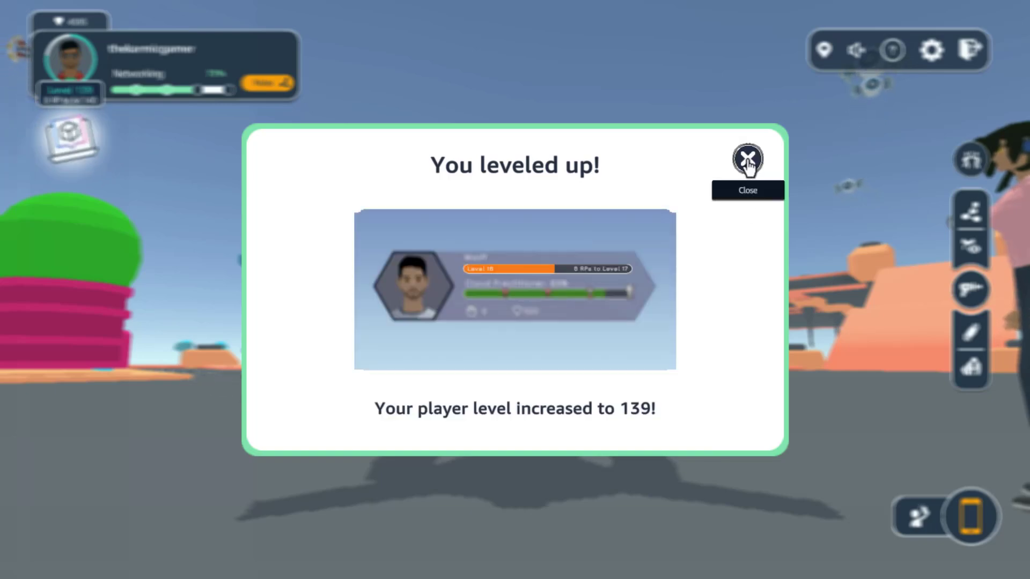
- Dismiss the level-up notice, rate Content Acceleration on the Edge five stars and close the congratulations summary
click(747, 159)
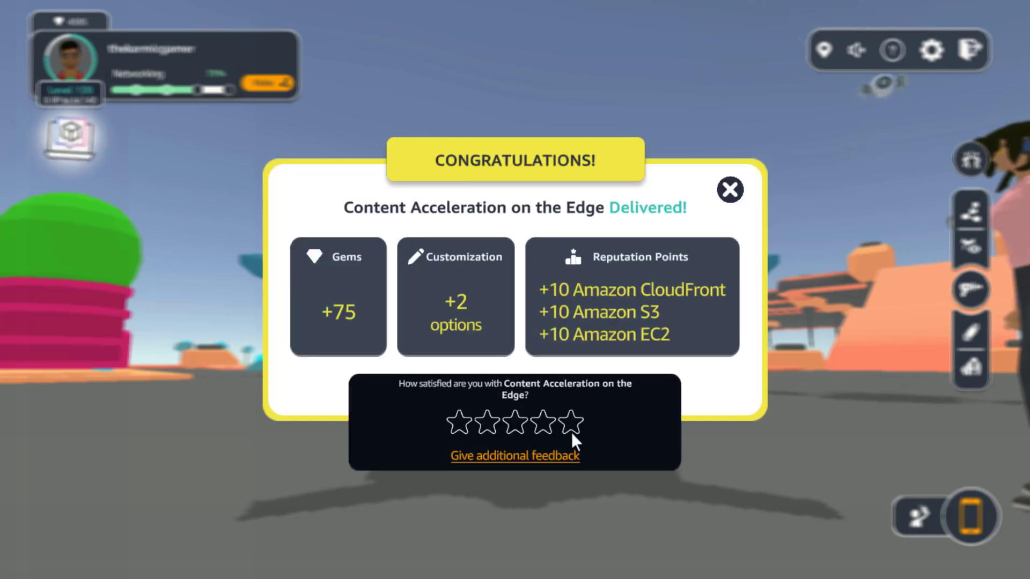
click(572, 421)
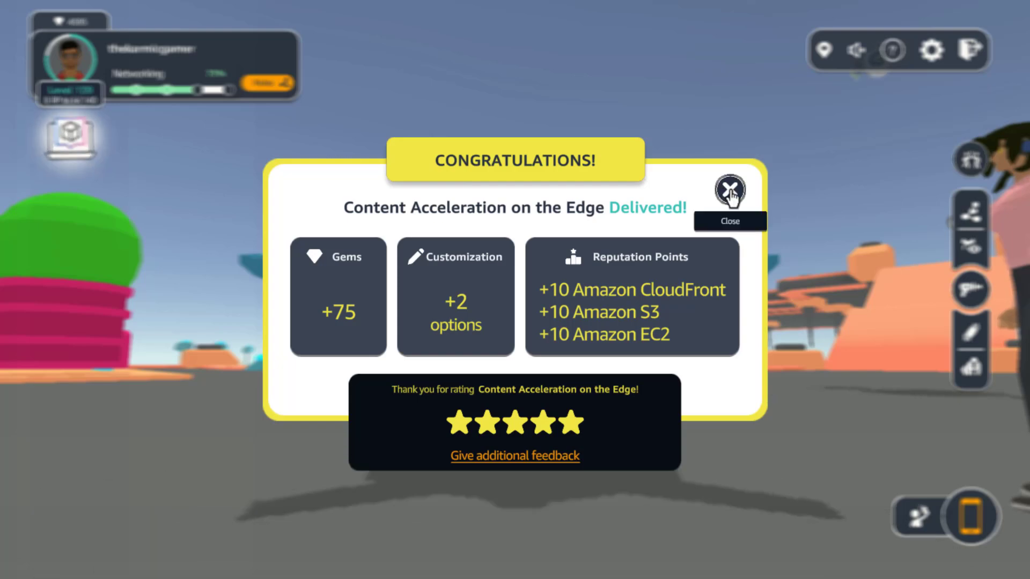
click(730, 189)
drag(731, 349, 822, 420)
key(w)
scroll(552, 329, down, 5)
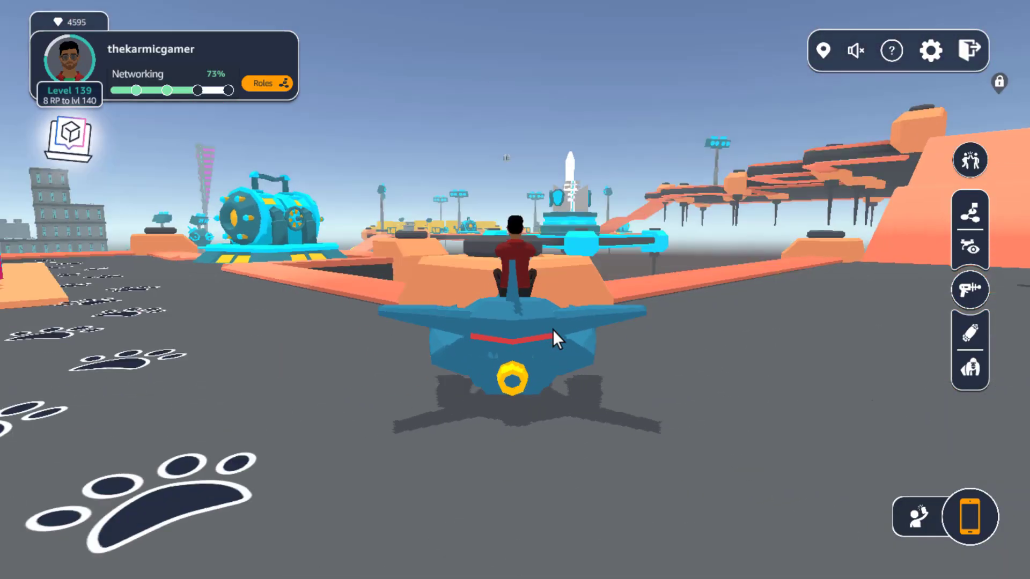
drag(455, 310, 837, 314)
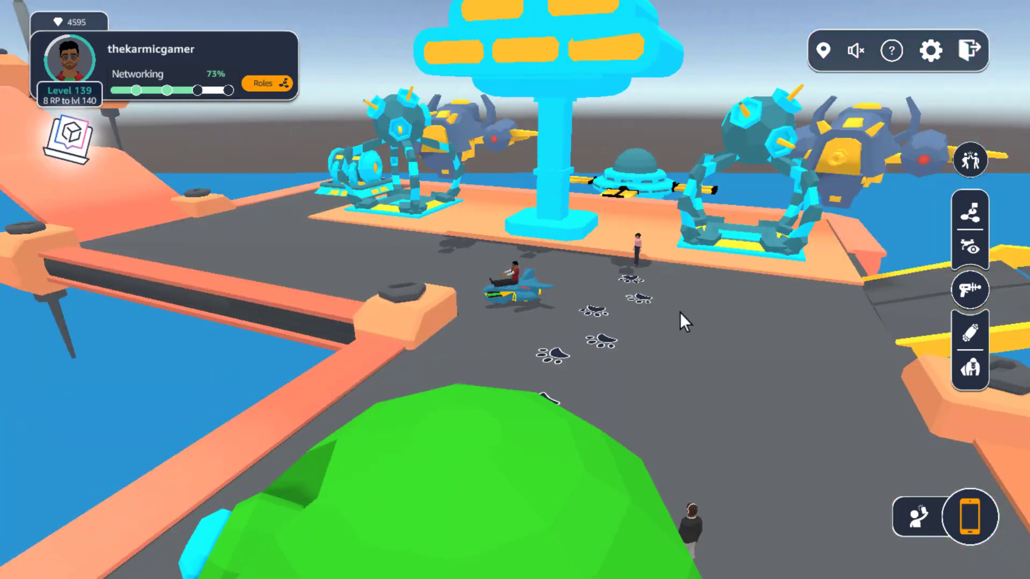
drag(569, 283, 750, 281)
drag(370, 294, 805, 323)
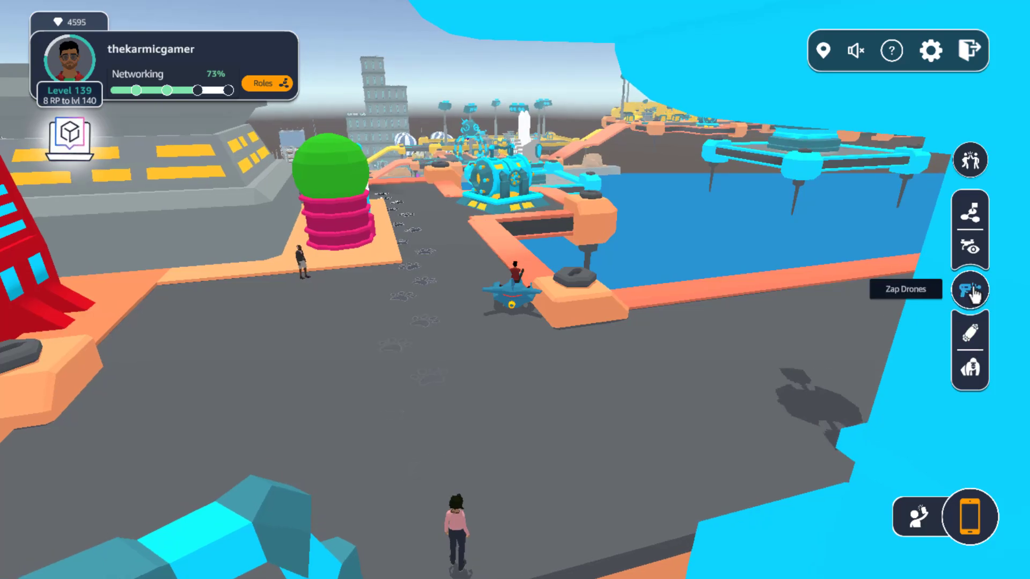
- Enter drone capture mode, shoot down a drone over the city and navigate directly to it
key(w)
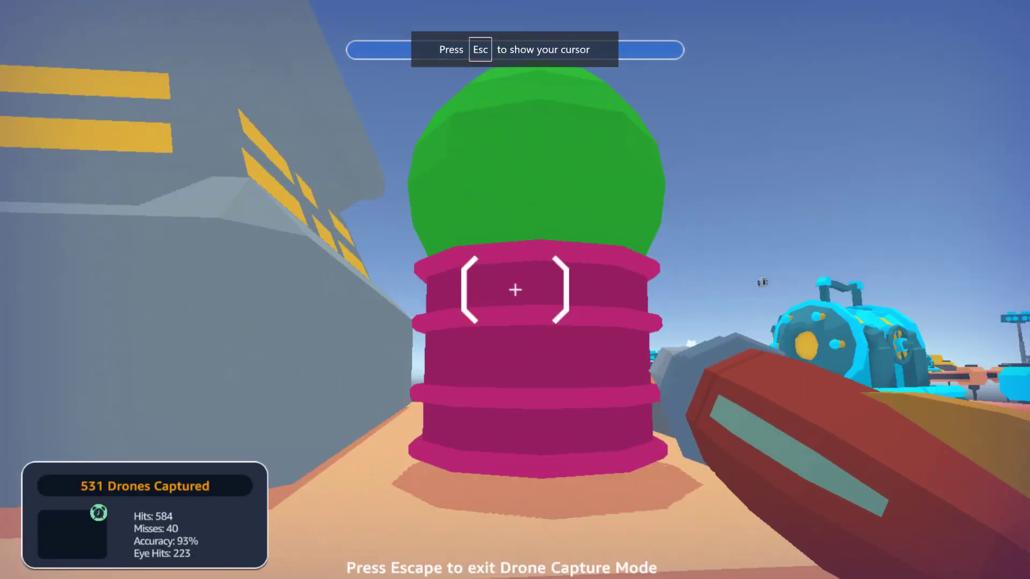
key(w)
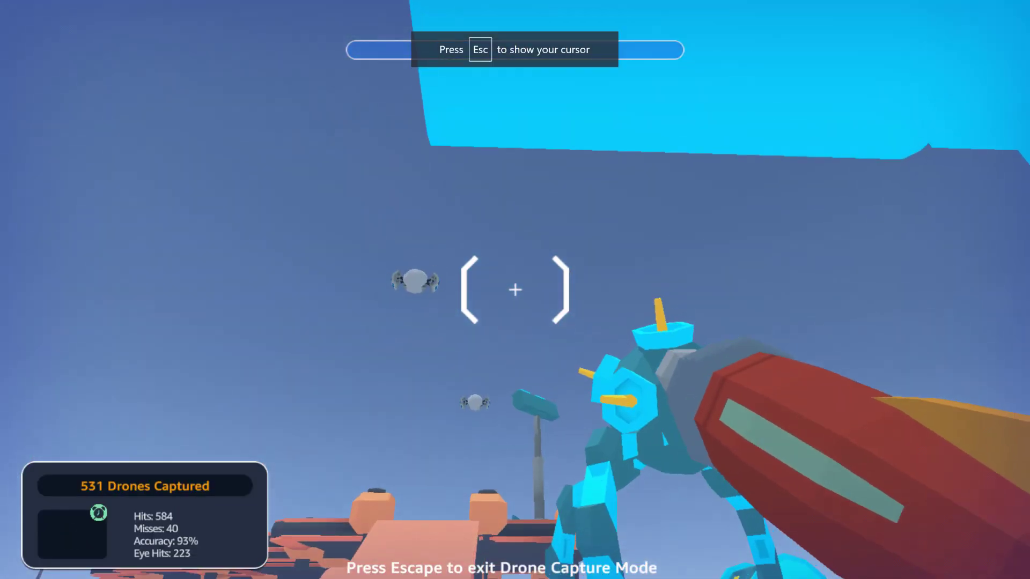
click(515, 289)
key(w)
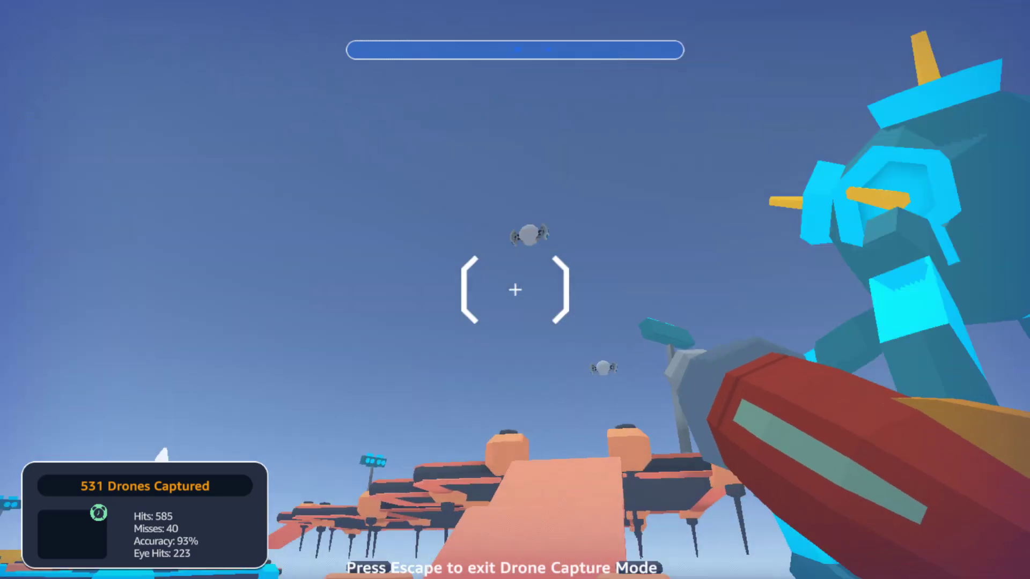
key(w)
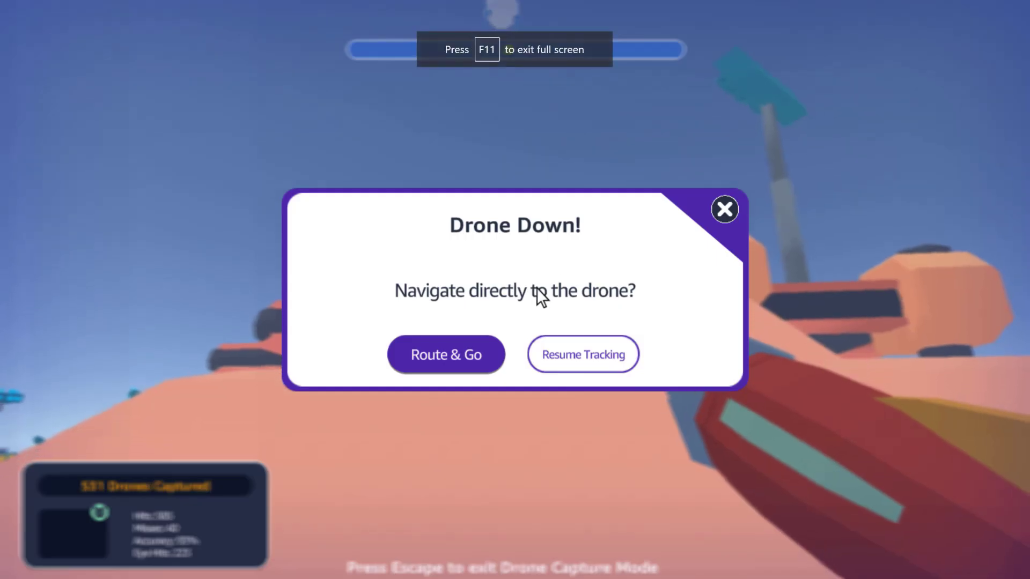
click(461, 347)
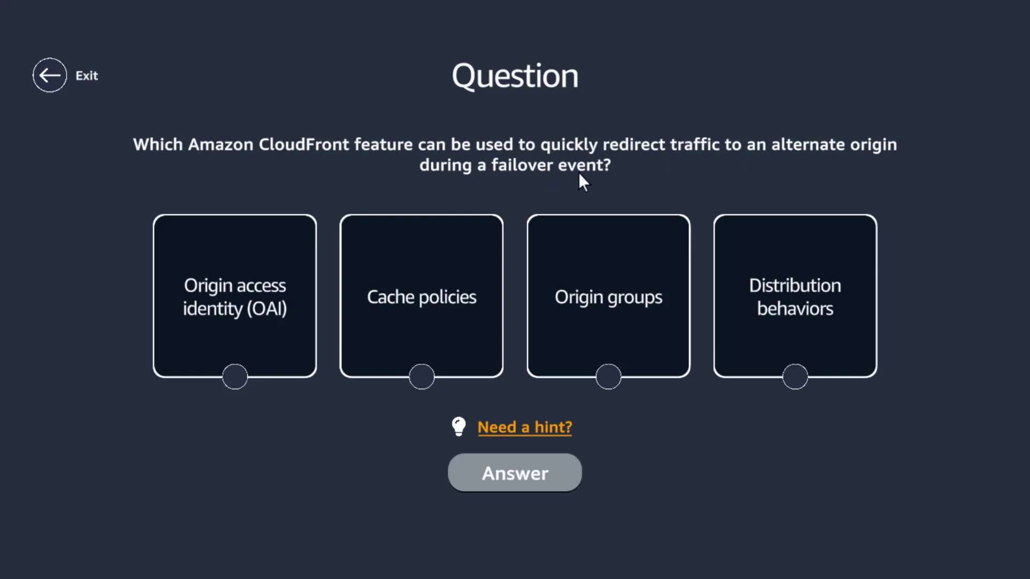
- Answer the CloudFront failover question with Origin groups and collect the reward card
click(574, 266)
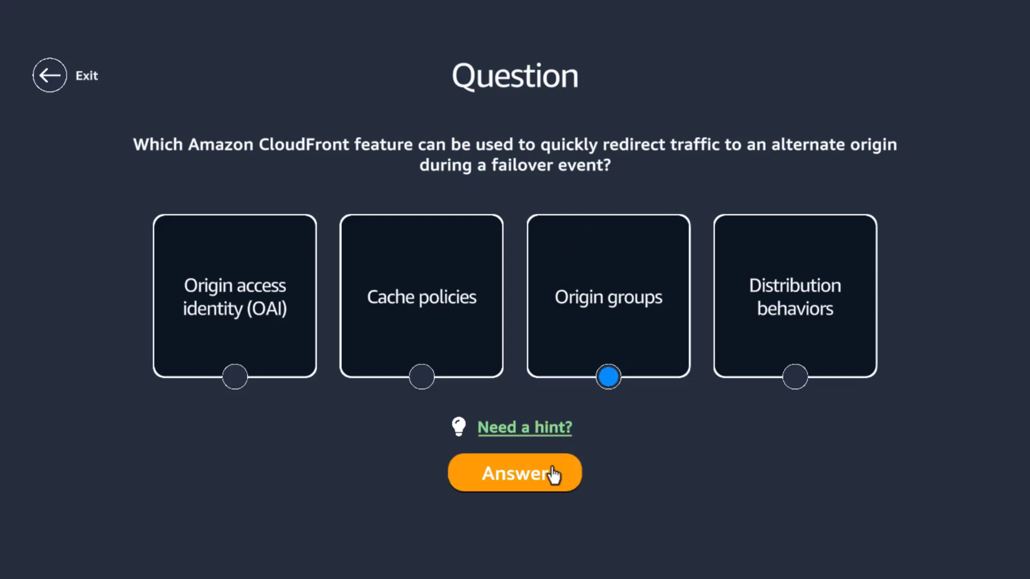
click(551, 475)
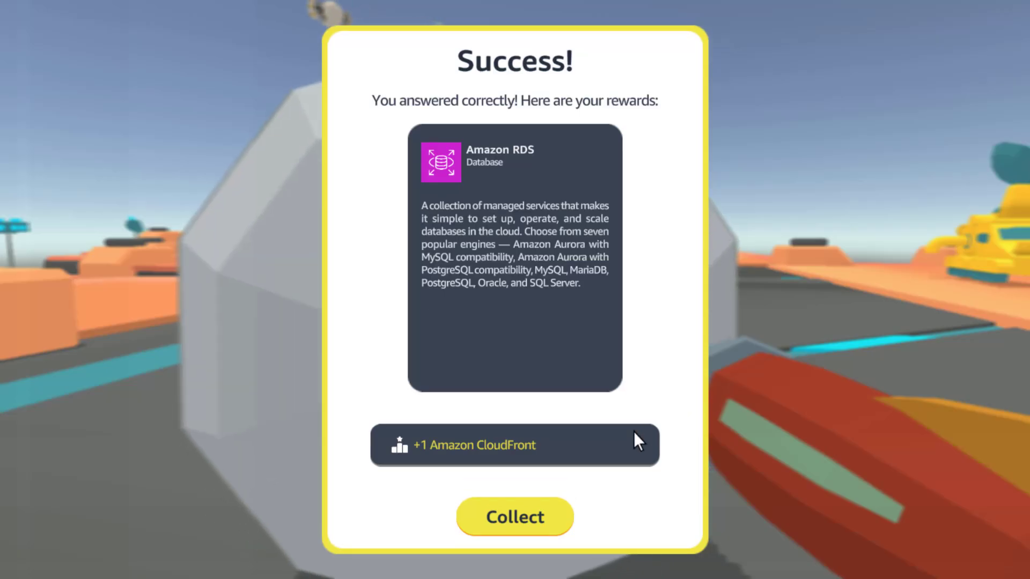
click(533, 518)
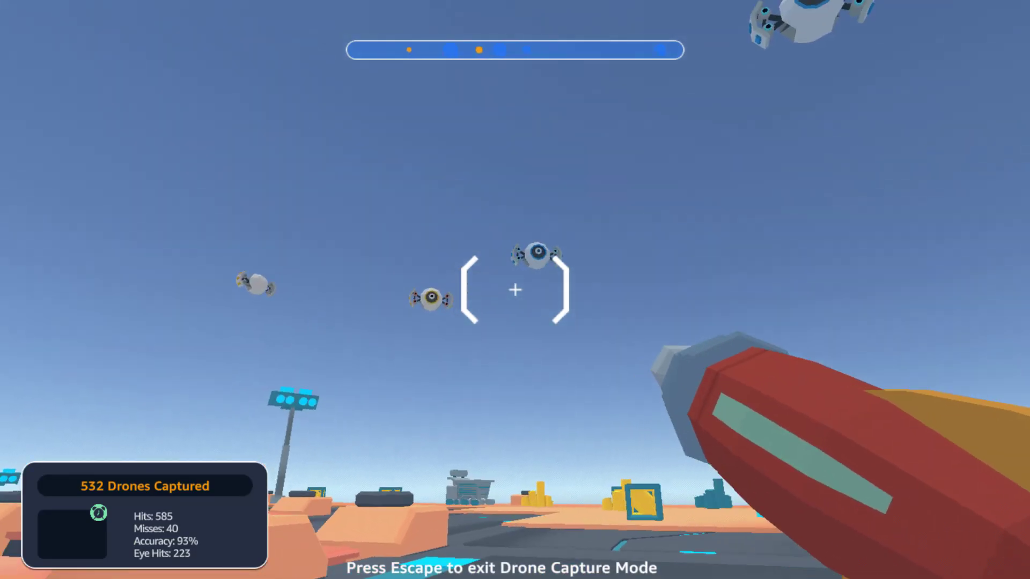
- Shoot down the next drone, answer True to its question on CloudFront integration with AWS WAF and collect the reward
click(515, 290)
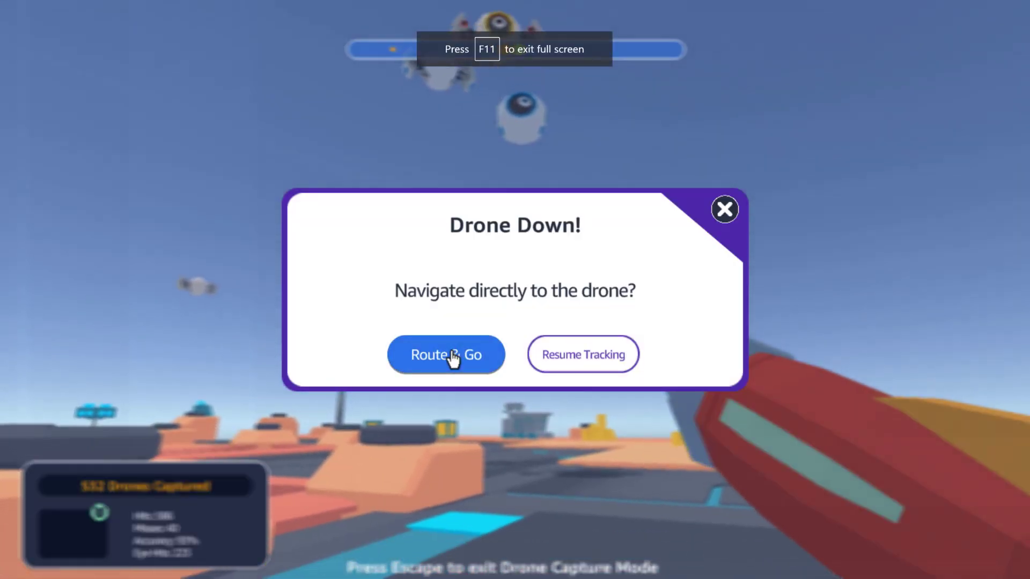
click(453, 356)
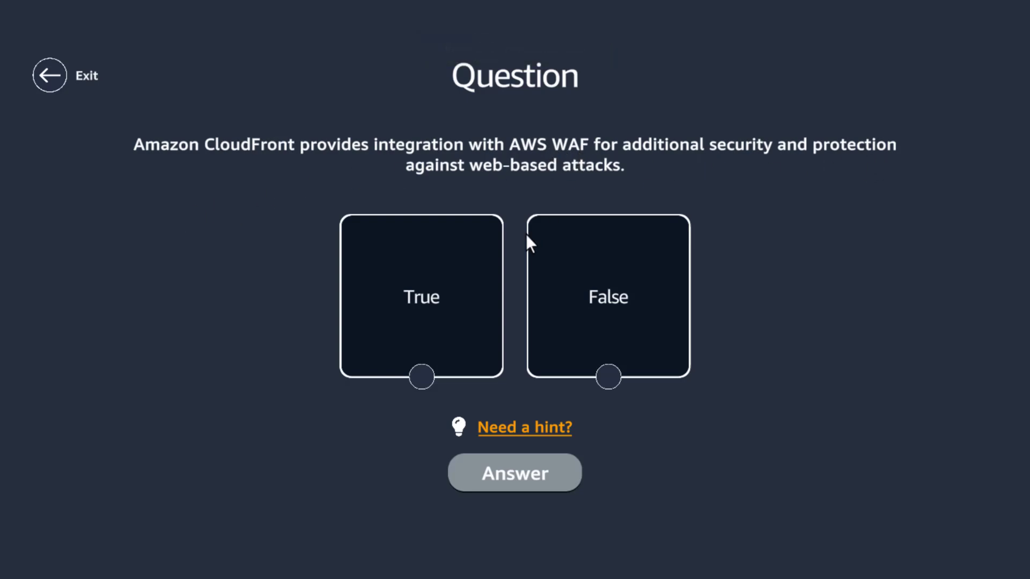
click(482, 344)
click(518, 480)
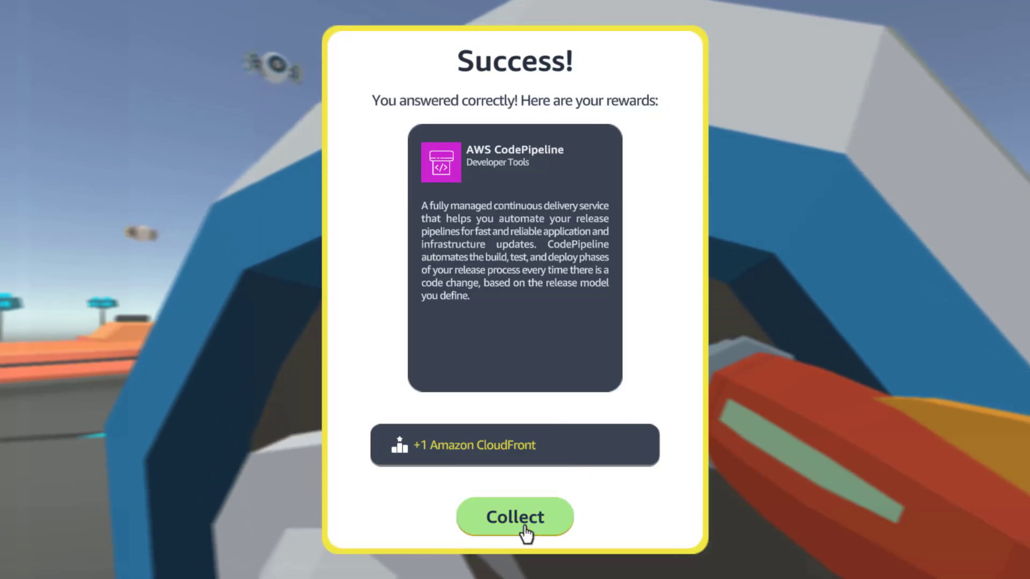
click(525, 531)
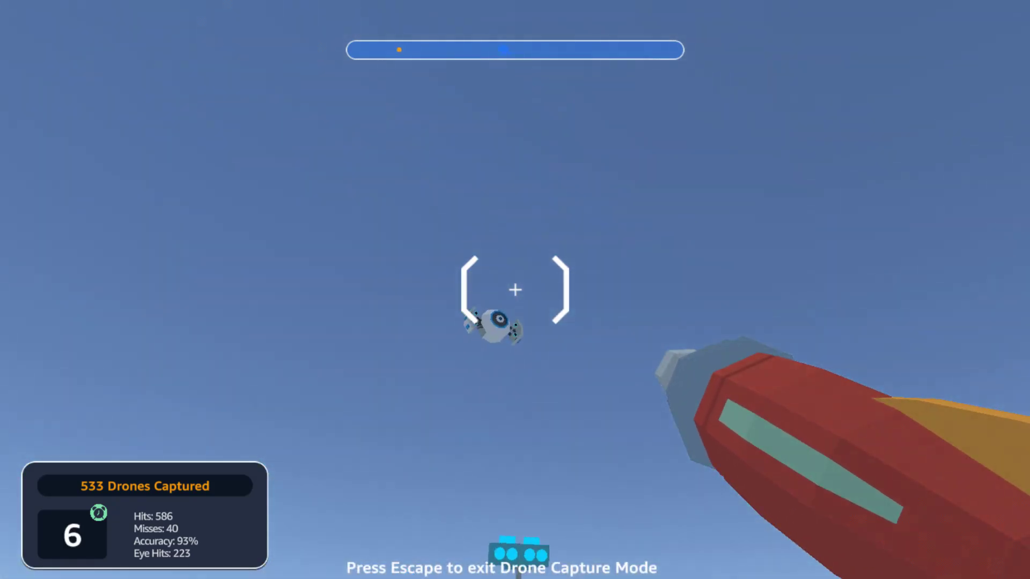
- Shoot down another drone, route to it and select the automatic cache refresh answer to its cache invalidation question
click(515, 290)
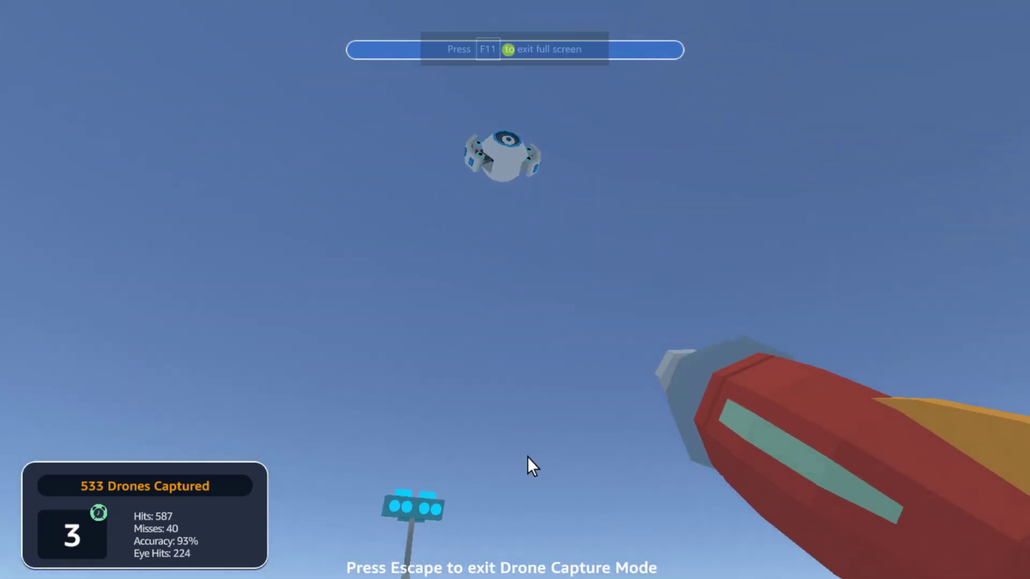
click(473, 367)
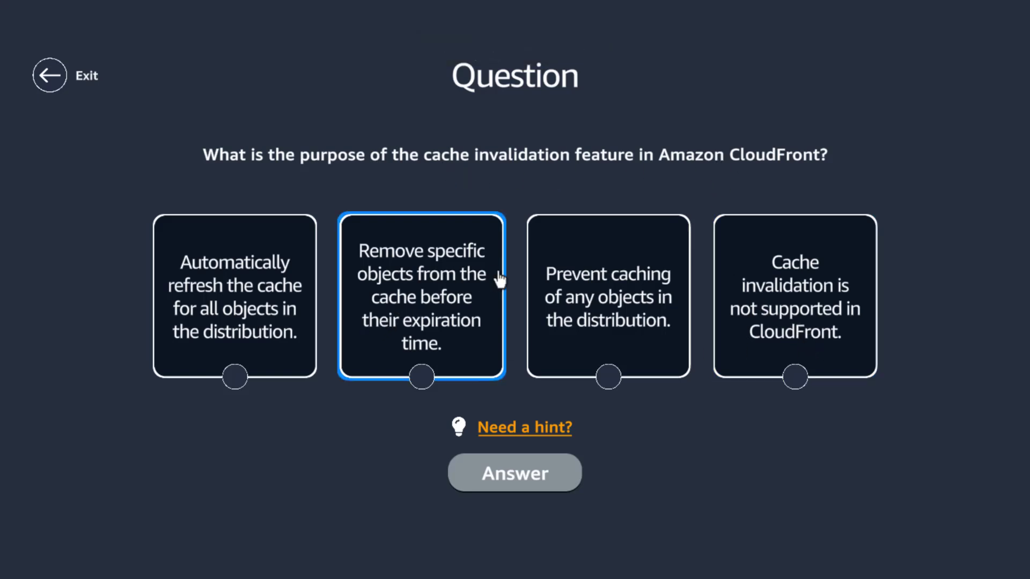
click(252, 298)
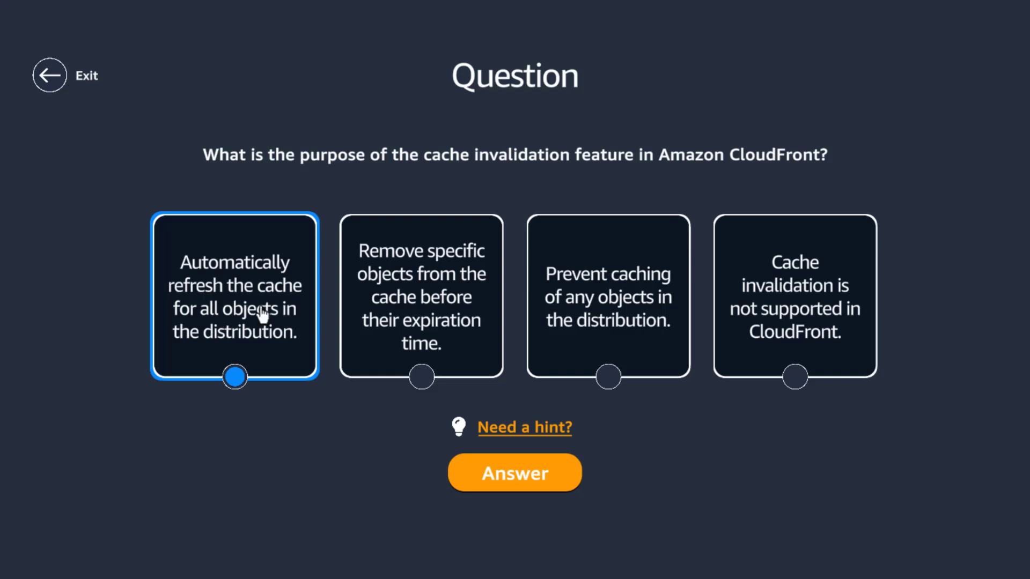
- Open the question's hint and search the Invalidating files guide for "invalid", reading the opening sentence on removing files from edge caches
click(512, 427)
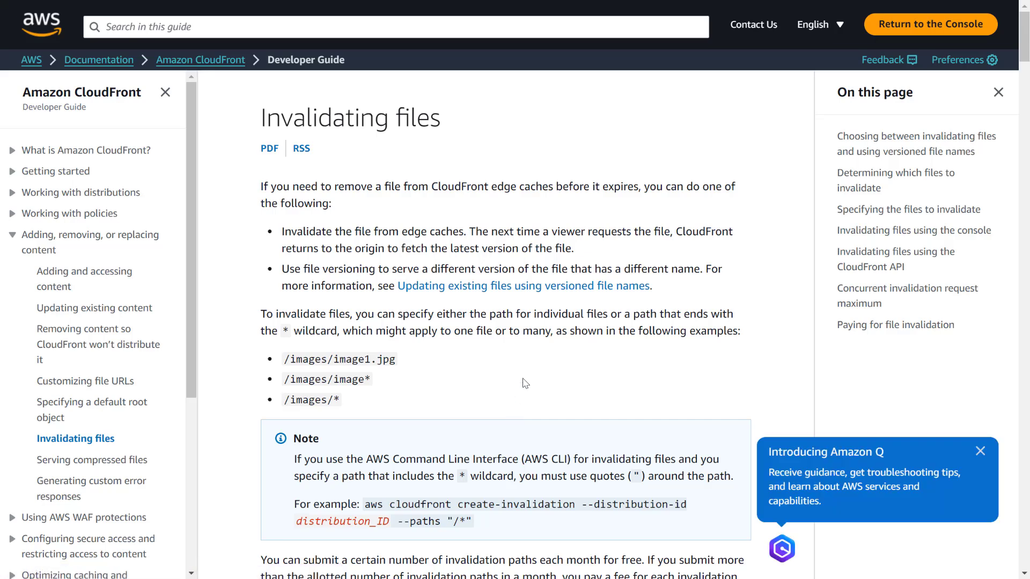
key(ctrl+f)
text(invalid)
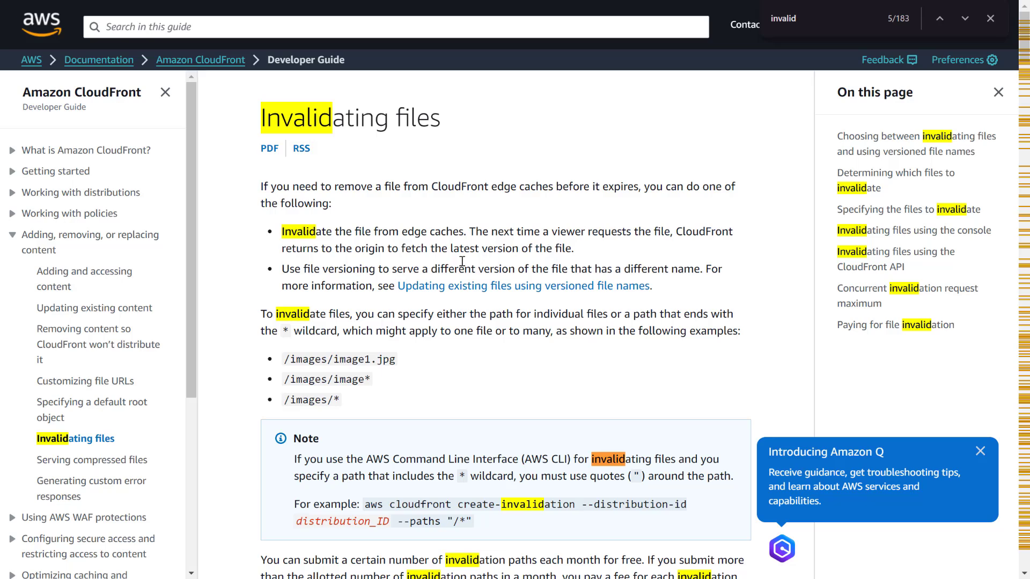
drag(266, 187, 602, 186)
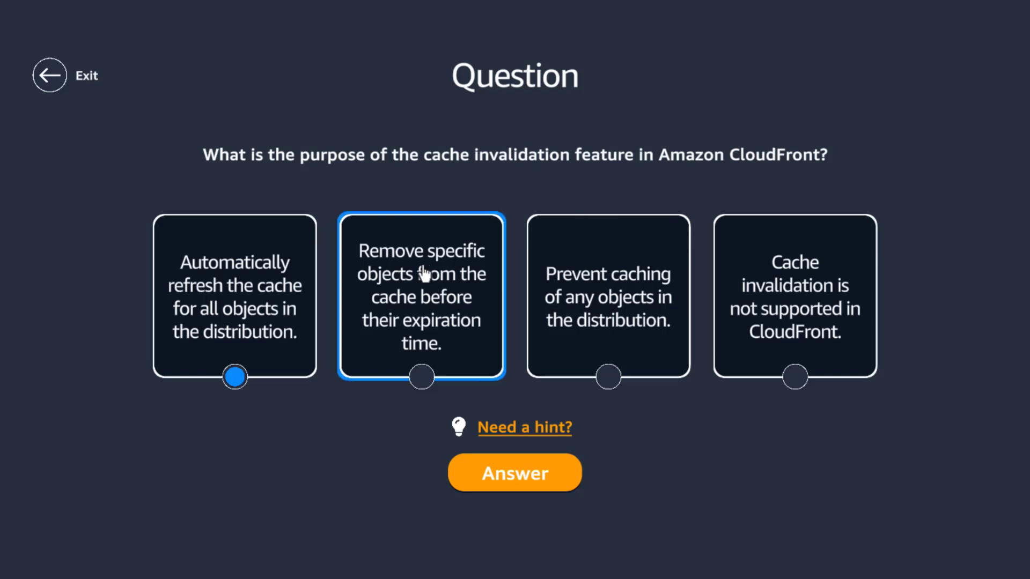
- Change the cache invalidation answer to removing specific objects before their expiration time, submit it and collect the reward
click(425, 272)
click(480, 478)
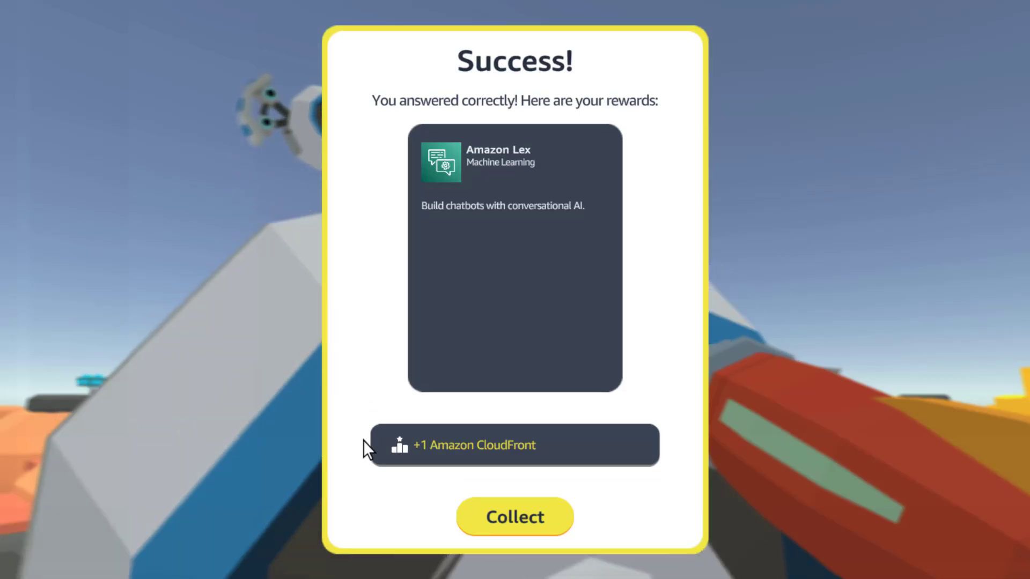
click(489, 512)
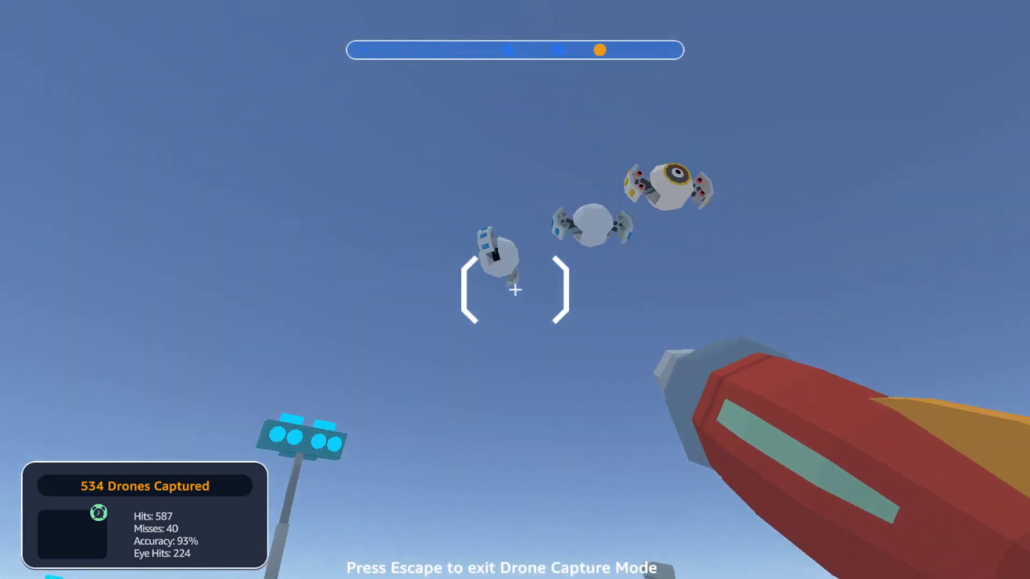
- Capture another drone, answer its custom error pages question with uploading HTML pages to an S3 bucket, and collect the reward
click(515, 289)
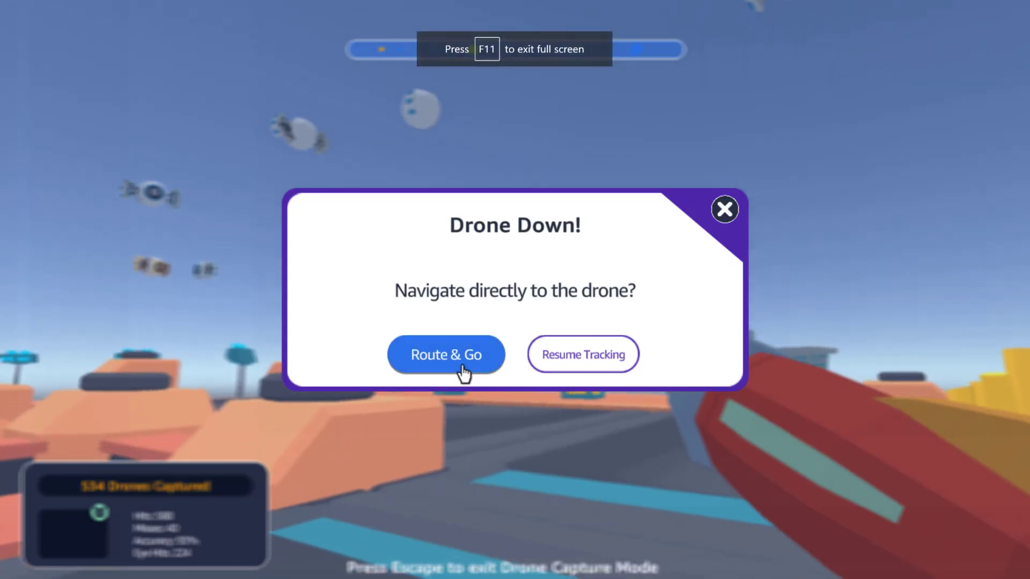
click(467, 368)
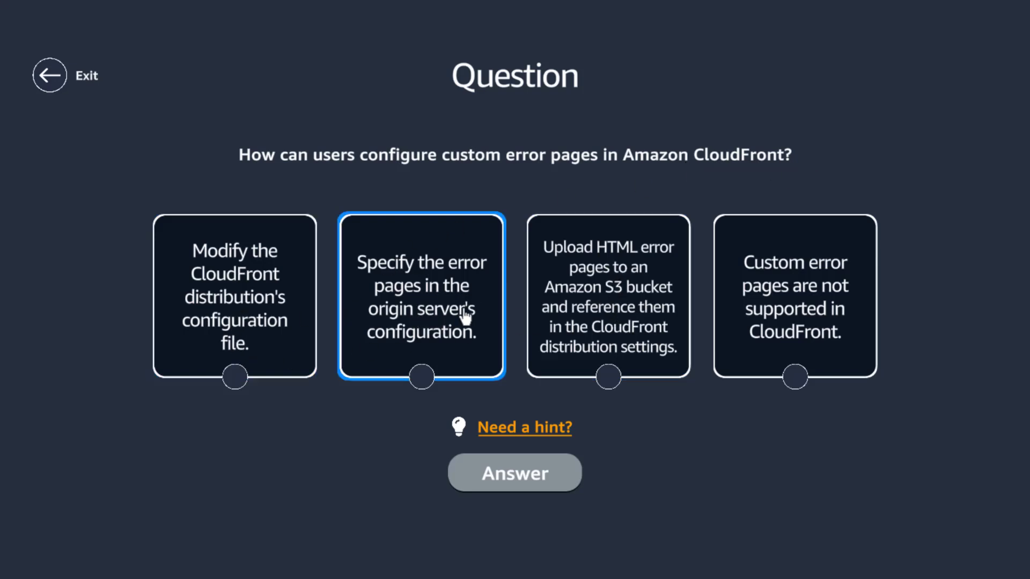
click(437, 309)
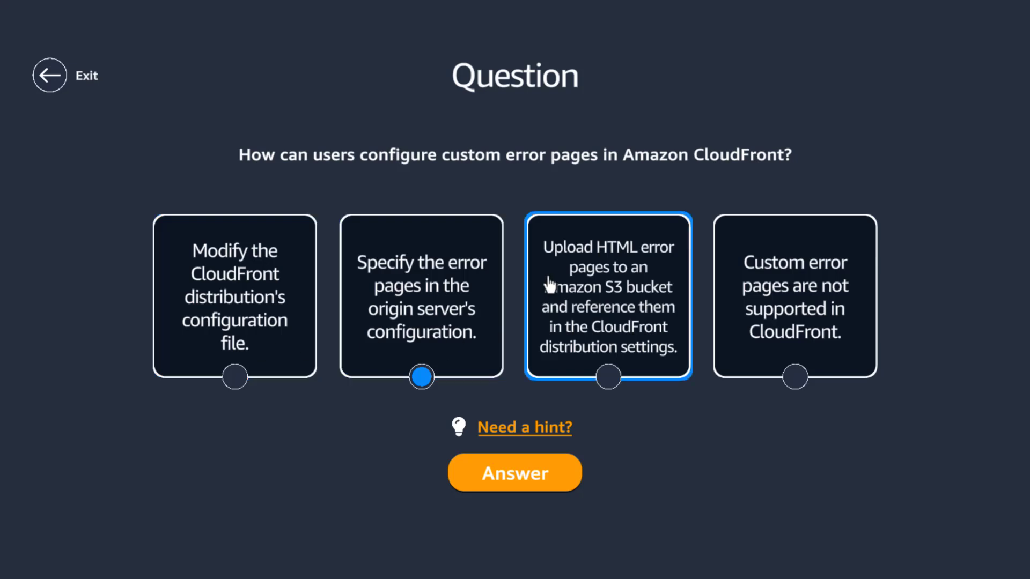
click(623, 306)
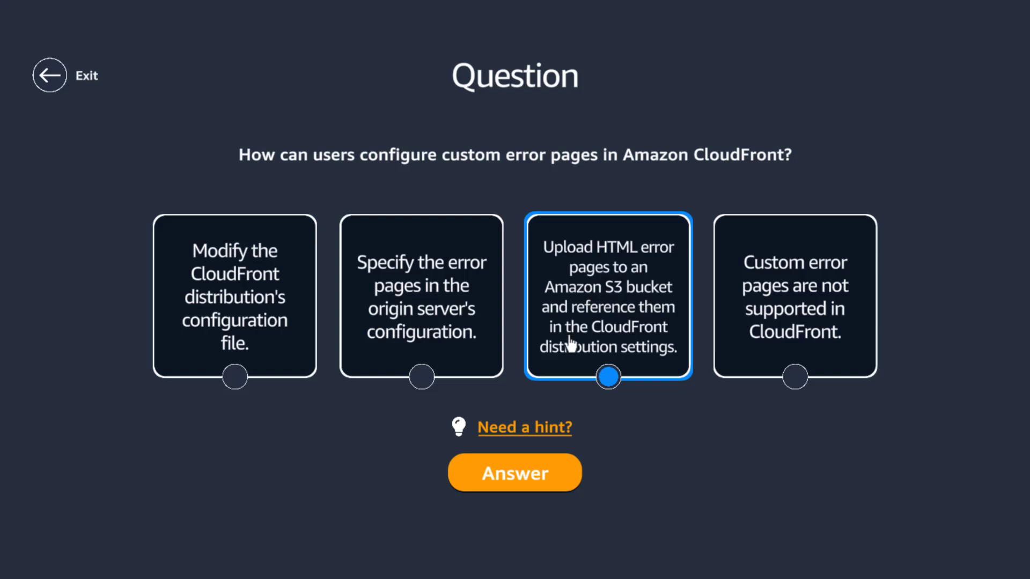
click(527, 481)
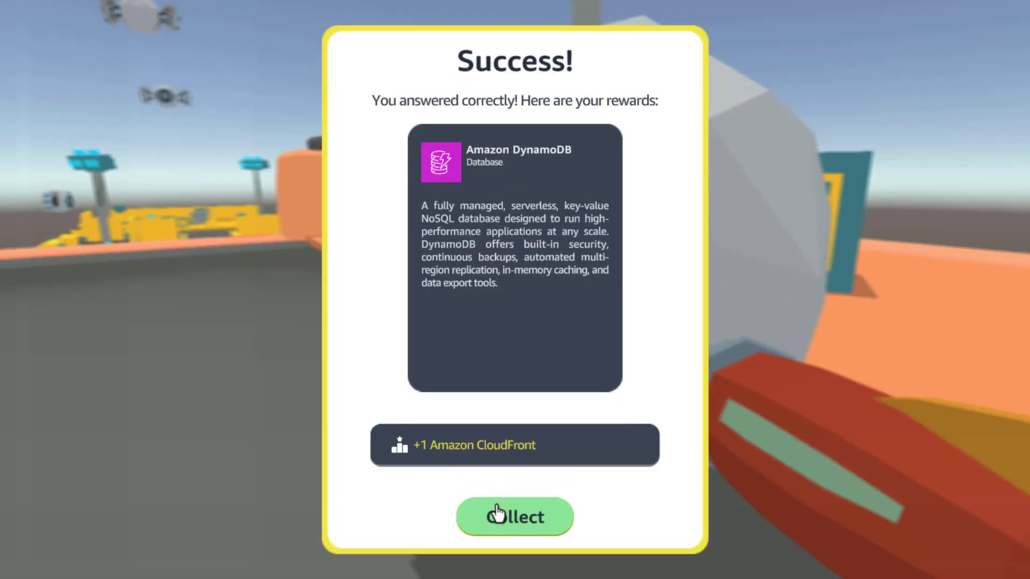
click(496, 514)
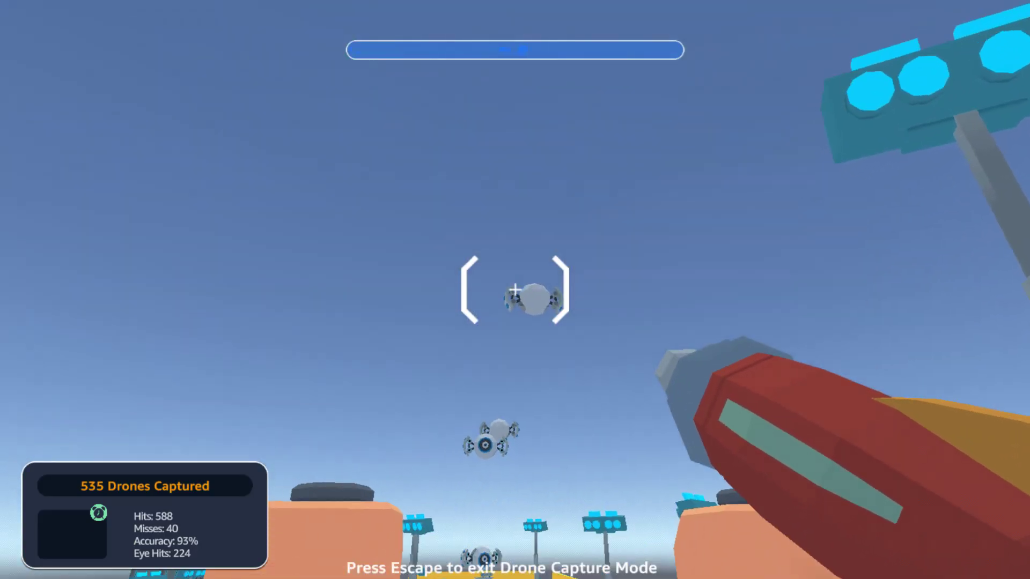
- Capture the next drone, answer its managed response headers policy question with SecurityHeadersPolicy and collect the reward
click(514, 290)
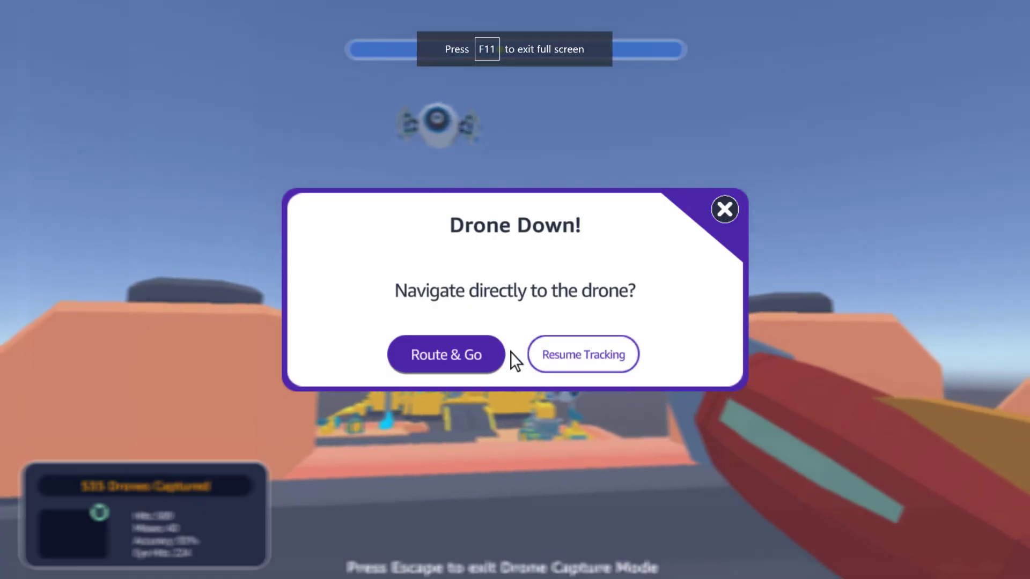
click(497, 343)
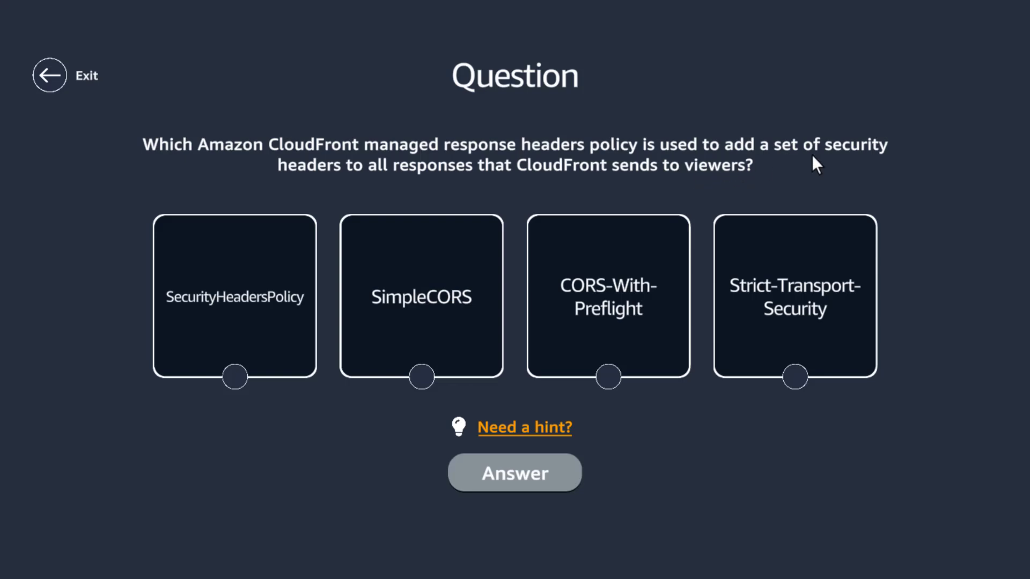
click(244, 348)
click(489, 482)
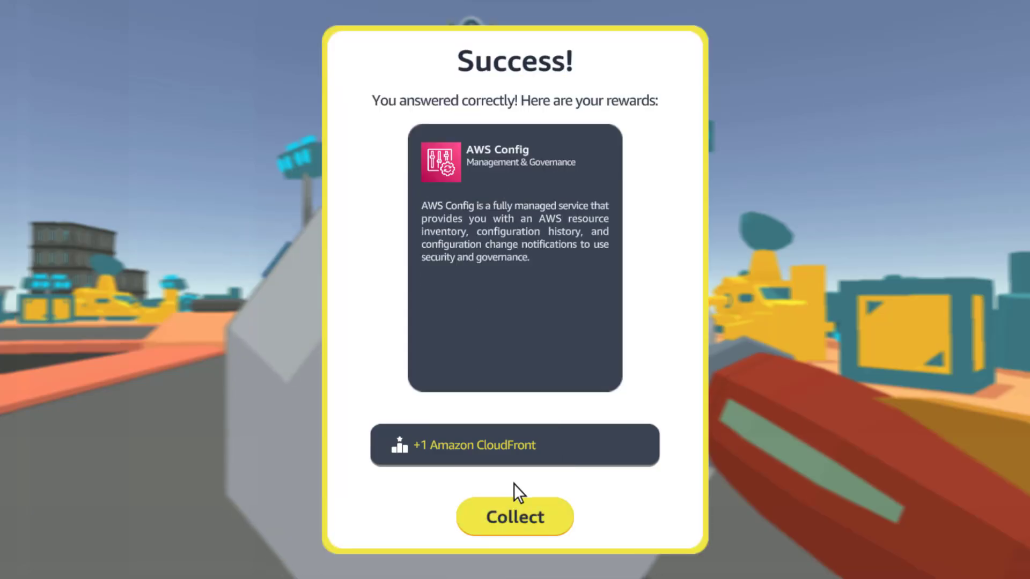
click(500, 509)
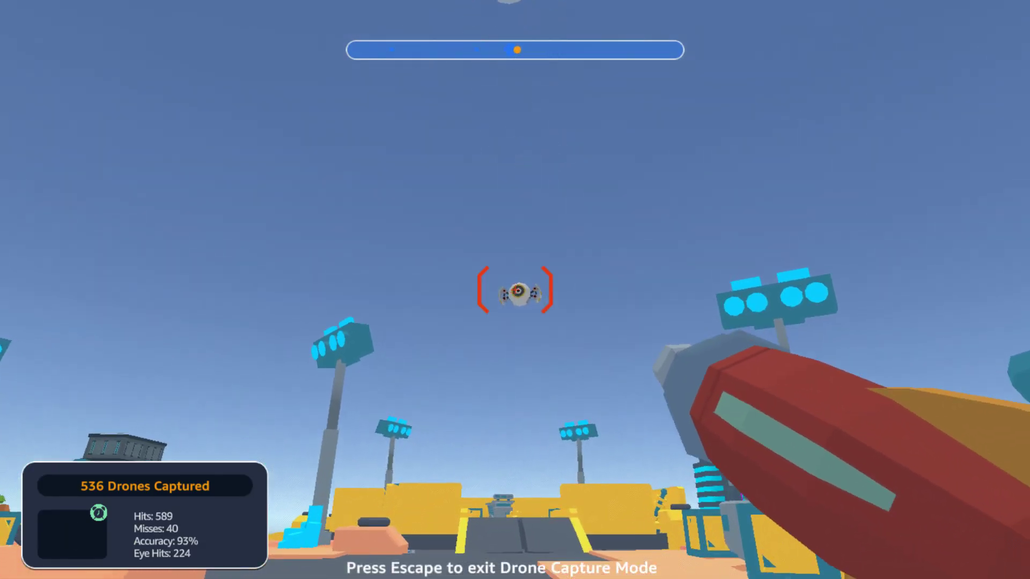
- Shoot down the gold-eyed drone in the crosshairs and navigate directly to it
click(514, 290)
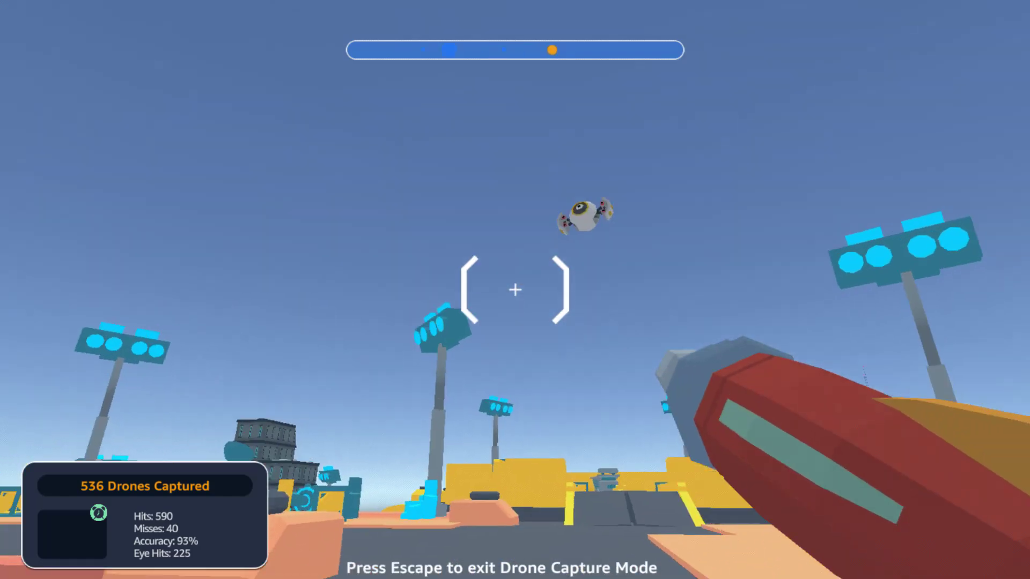
key(Escape)
click(452, 350)
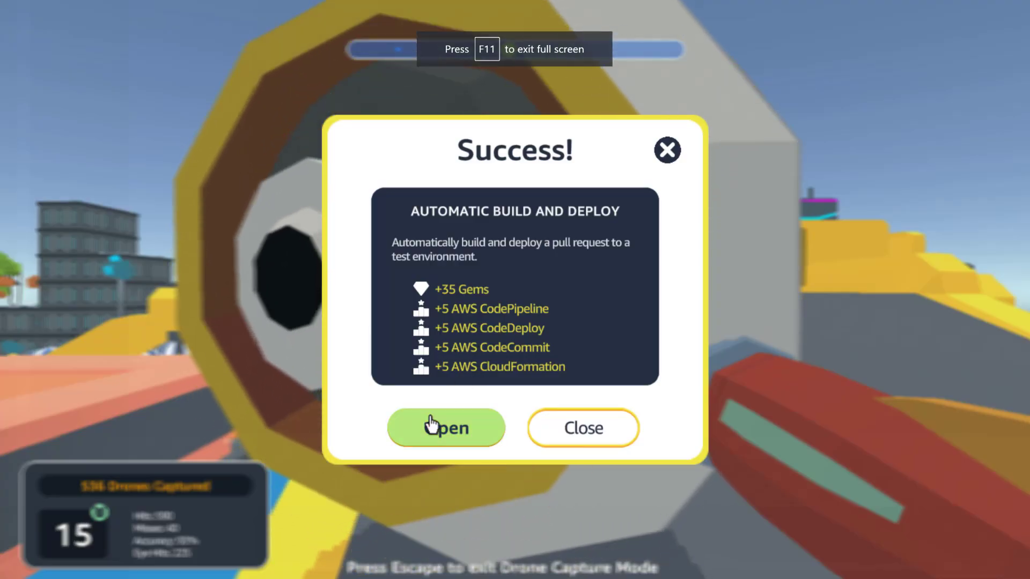
- Open the Automatic build and deploy diagram, placing AWS CodePipeline directly after Client and AWS CodeBuild in the slot following it
click(431, 425)
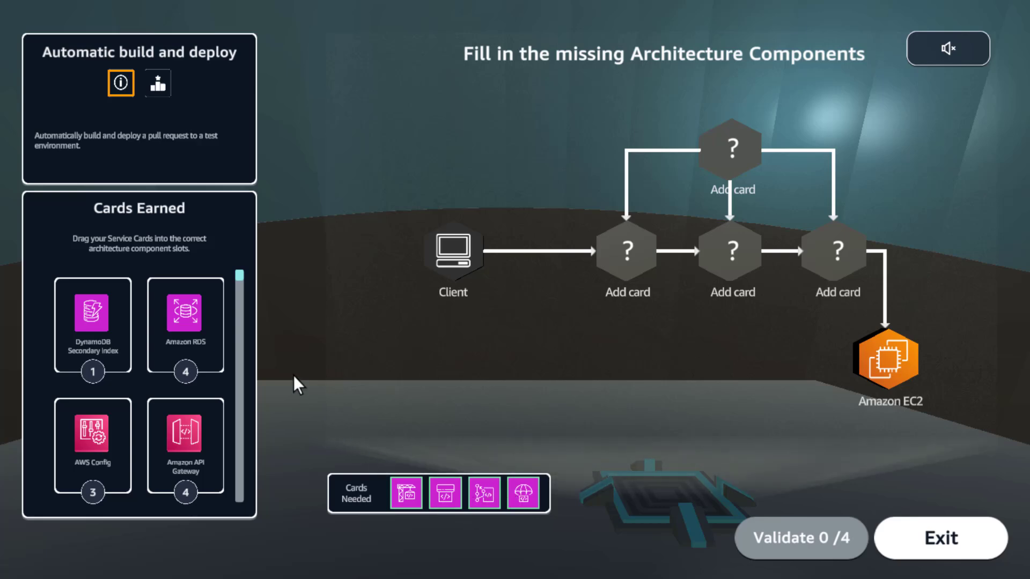
drag(240, 275, 622, 257)
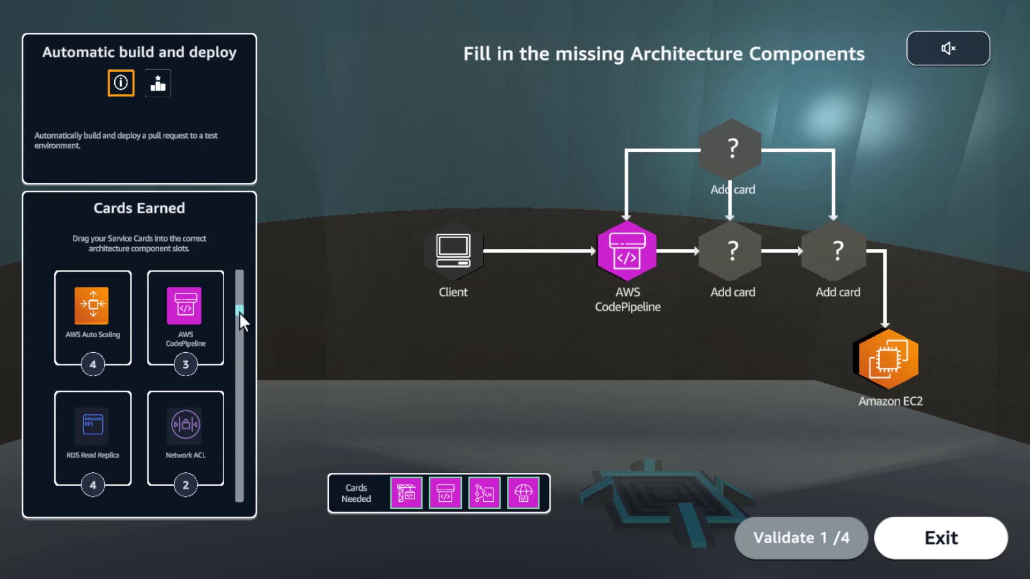
scroll(241, 322, down, 2)
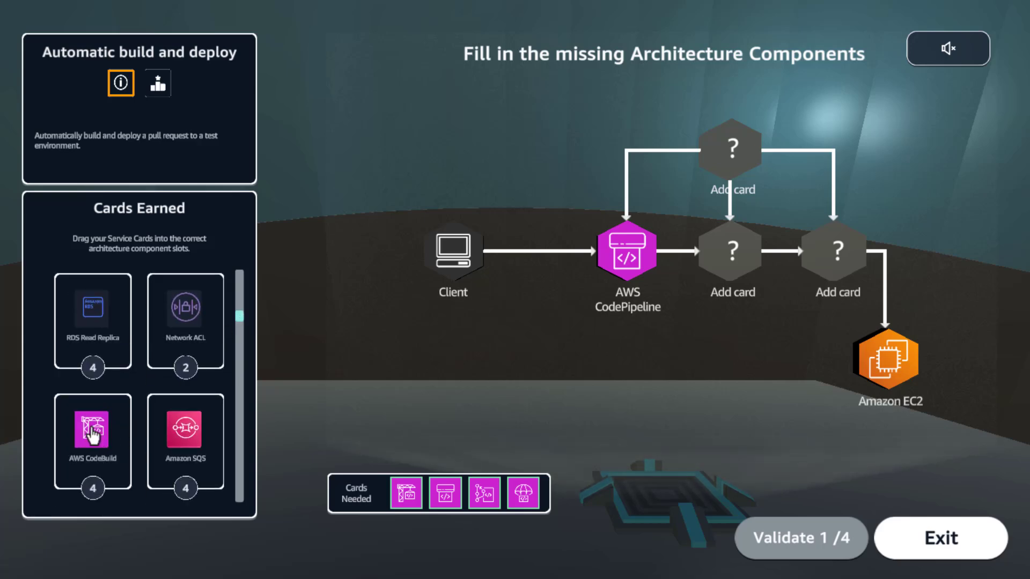
drag(101, 442, 728, 263)
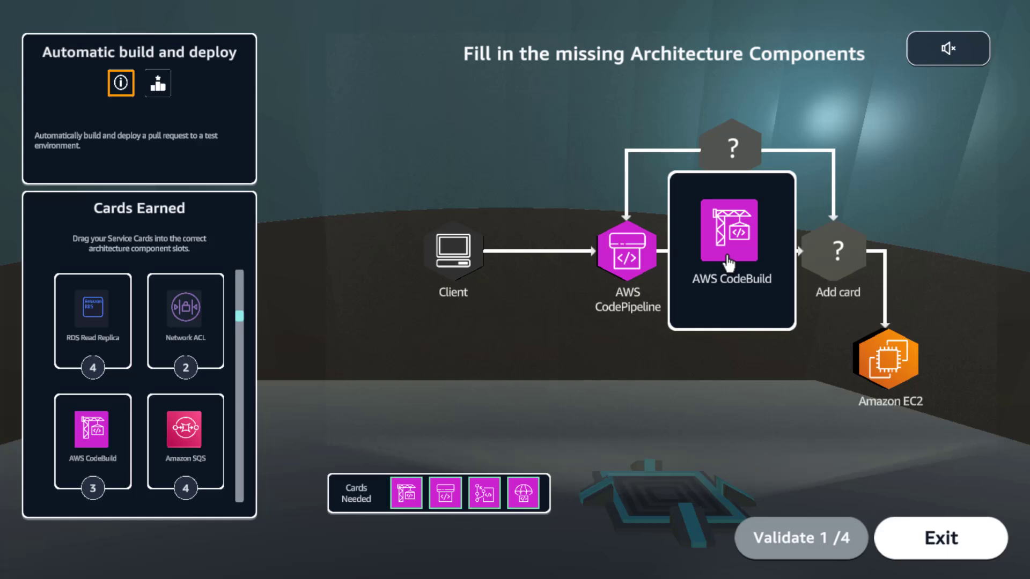
- Place AWS CodeCommit in the slot above the pipeline row and AWS CodeDeploy in the slot before Amazon EC2
drag(241, 317, 235, 446)
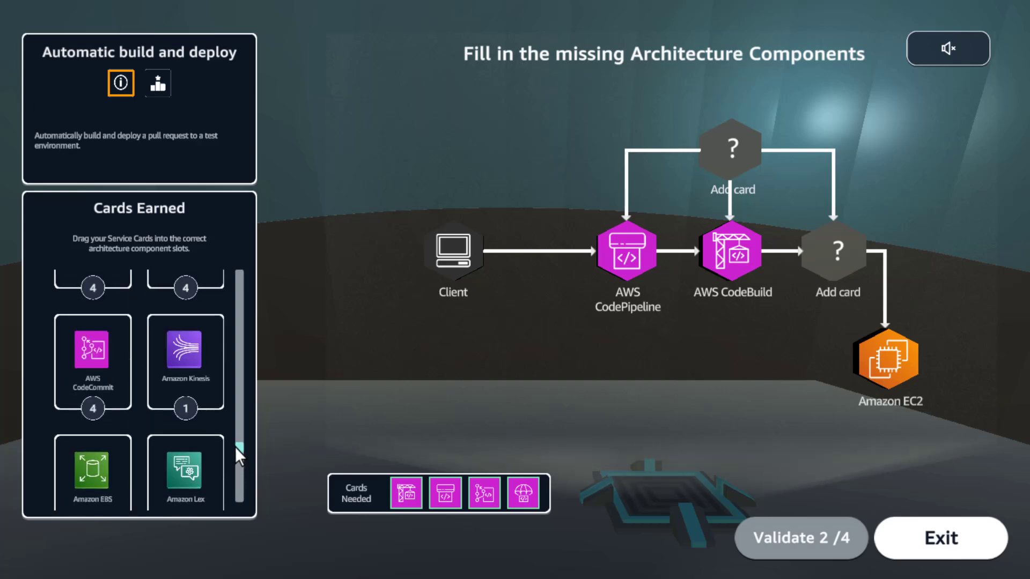
drag(73, 349, 731, 152)
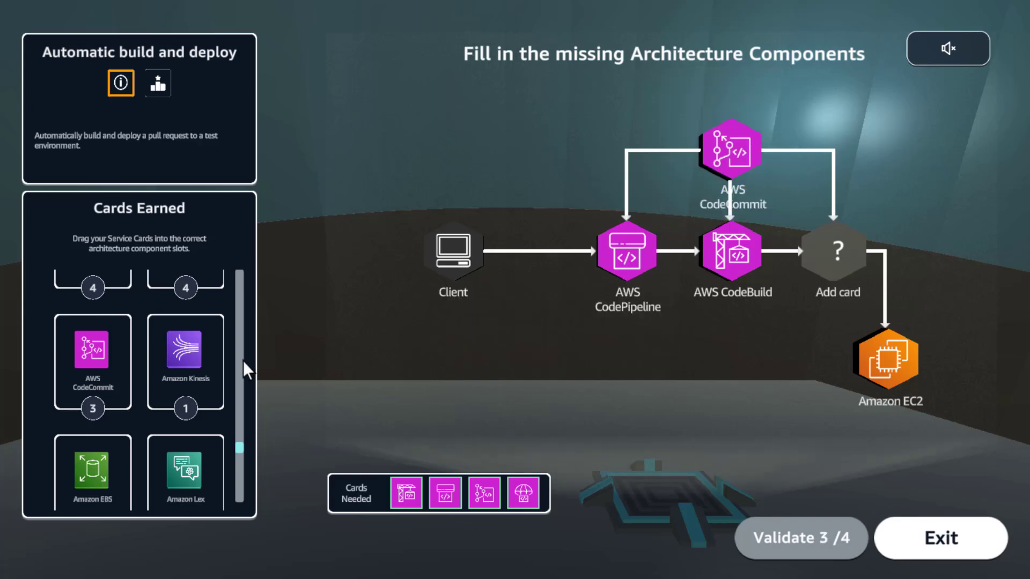
drag(239, 456, 249, 487)
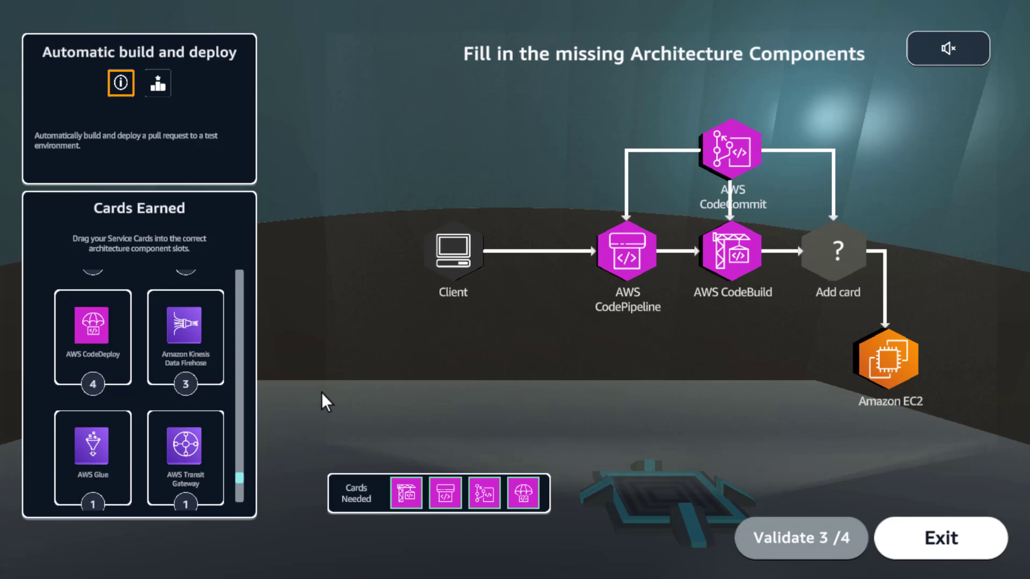
drag(97, 335, 798, 304)
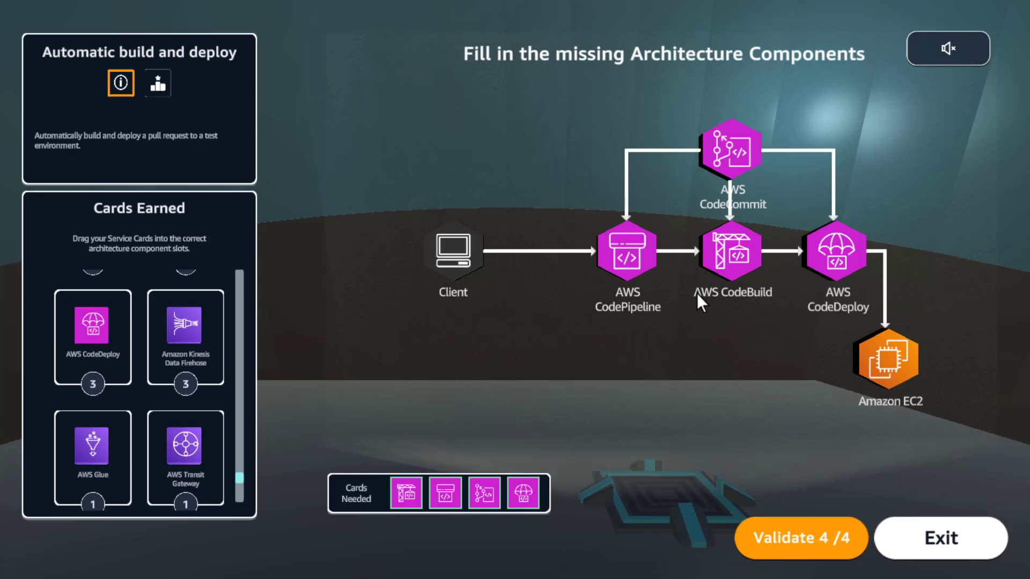
- Move AWS CodePipeline to the slot above the row and place AWS CodeCommit in the slot directly after Client
drag(724, 148, 707, 171)
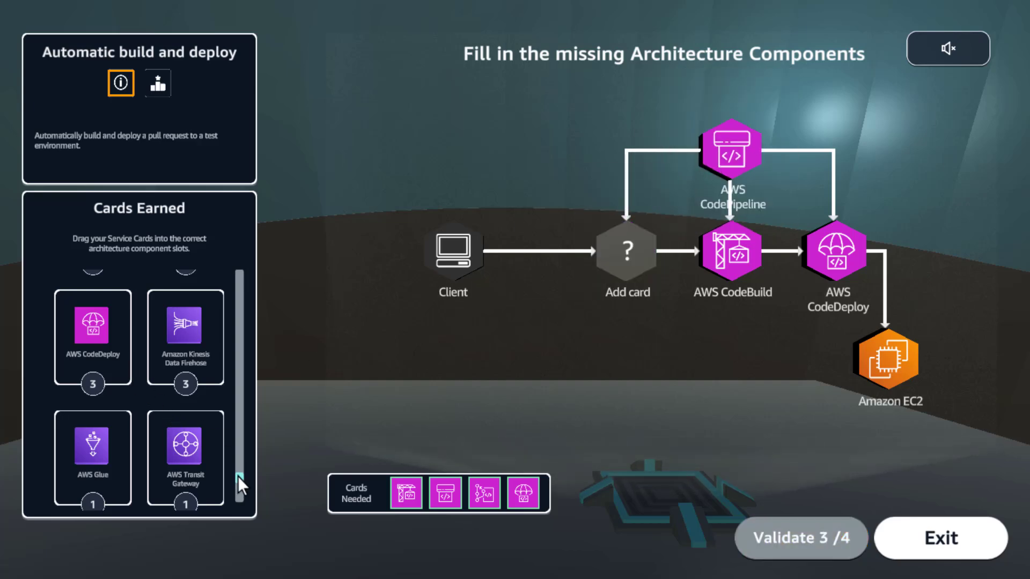
drag(237, 475, 236, 437)
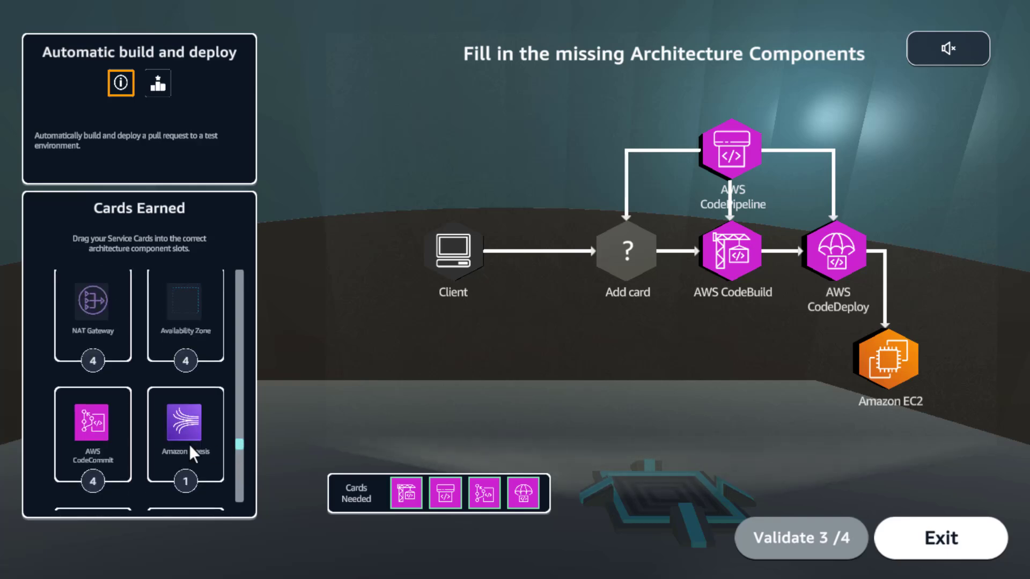
drag(89, 421, 651, 254)
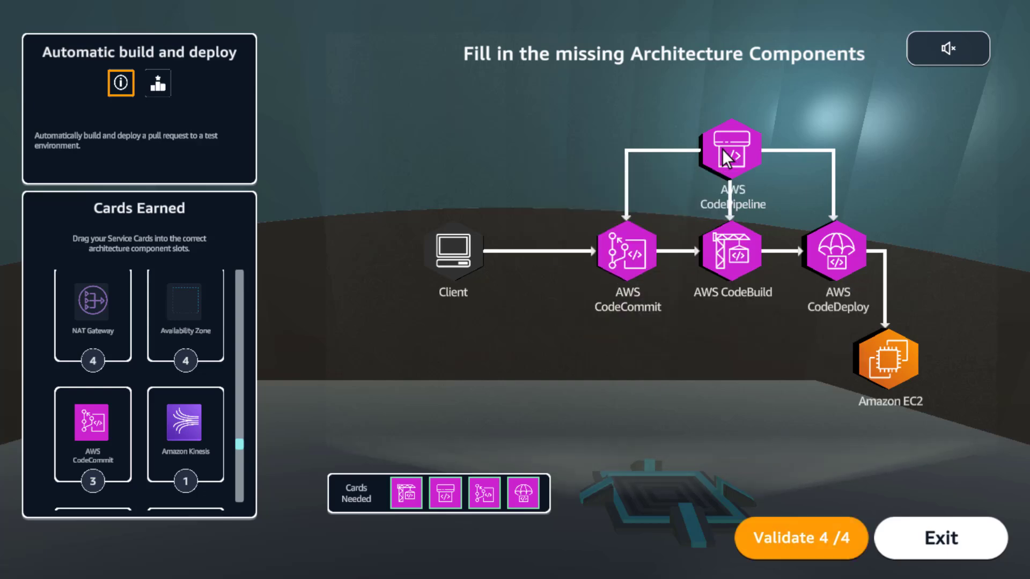
- Check the hints on the placed cards, then validate the completed build and deploy diagram and collect the rewards
mouse_move(629, 268)
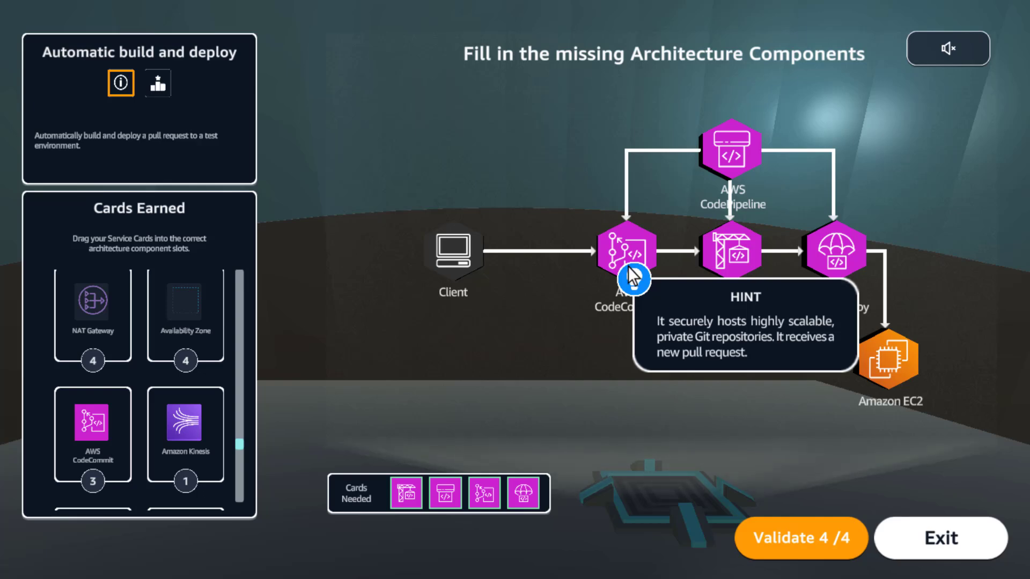
mouse_move(714, 265)
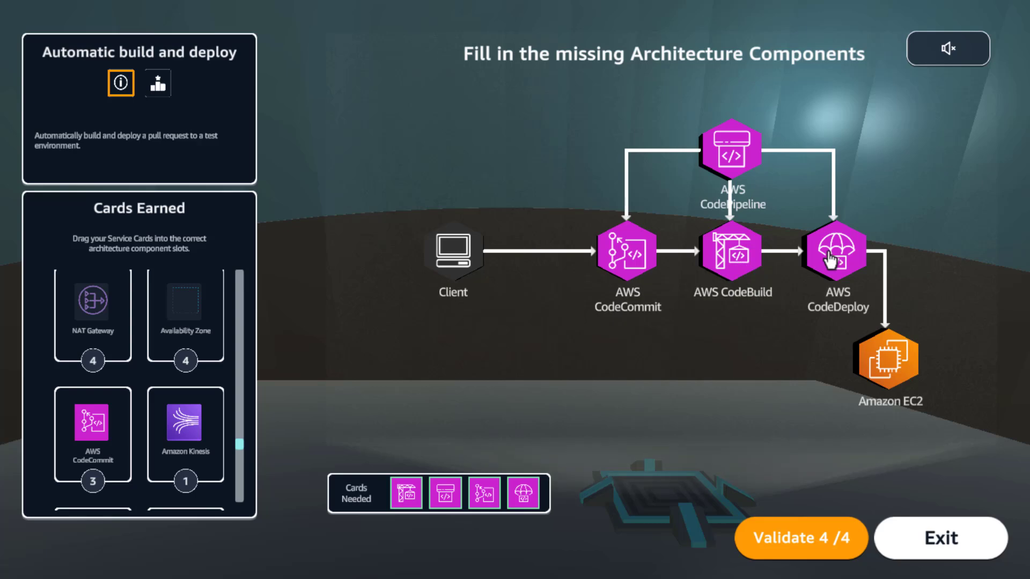
click(810, 542)
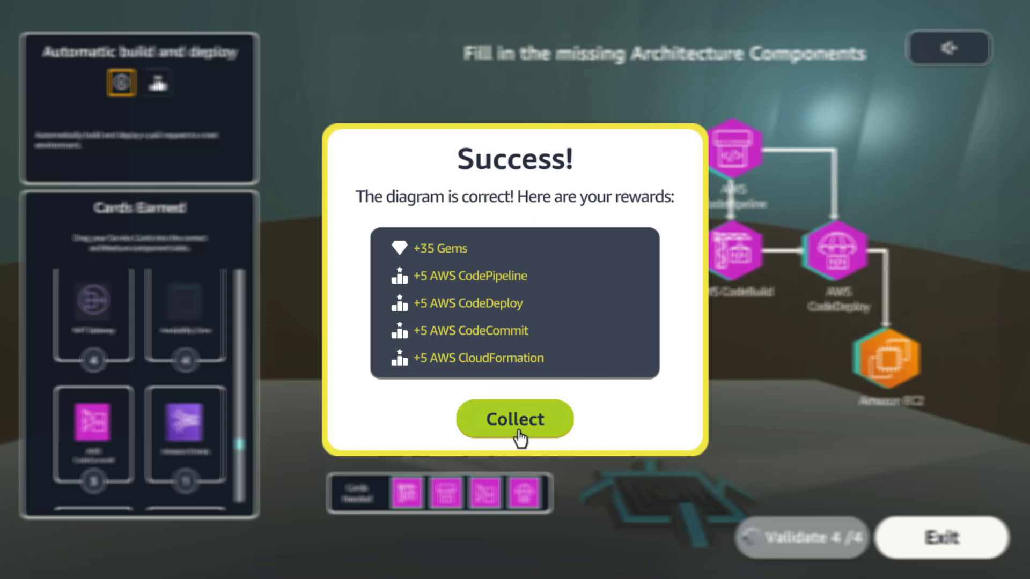
click(519, 434)
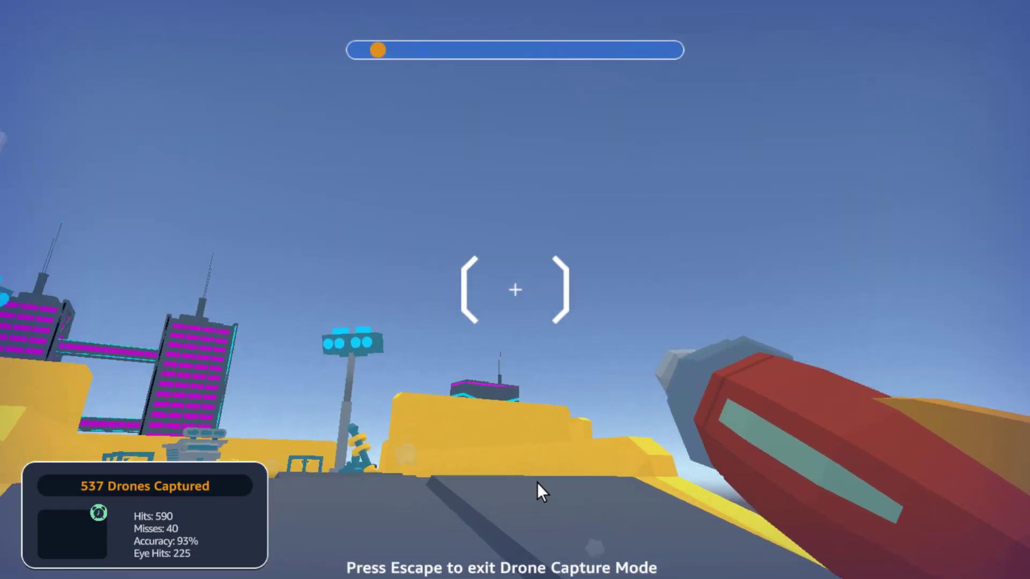
- Explore the yellow platform in Drone Capture Mode and look around for drones to capture
key(w)
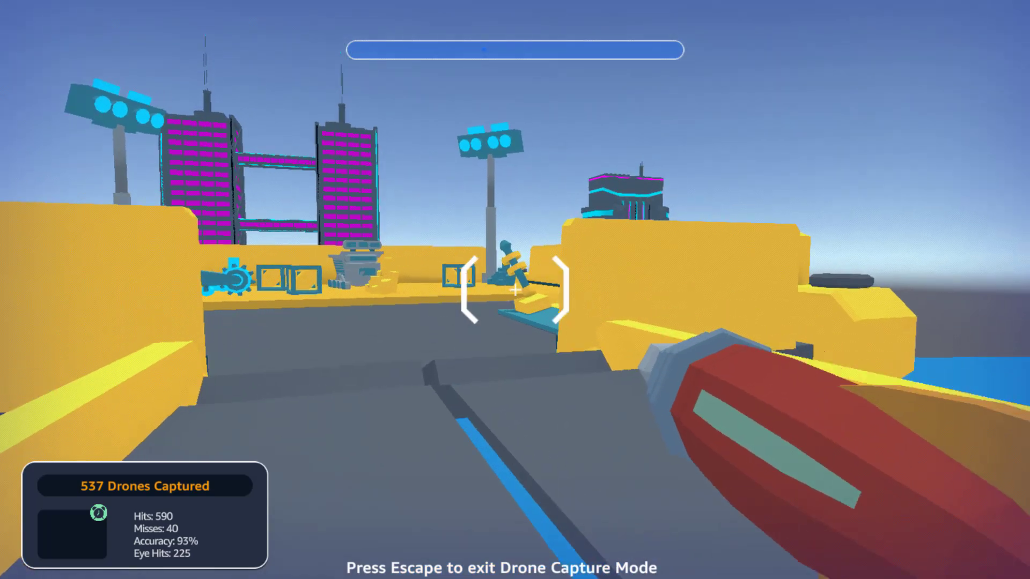
key(w)
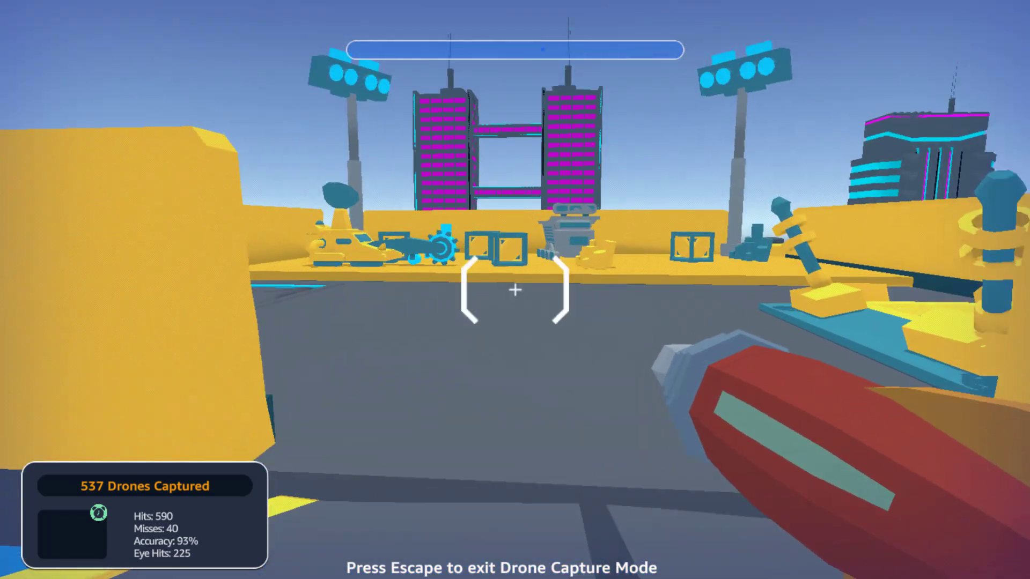
key(w)
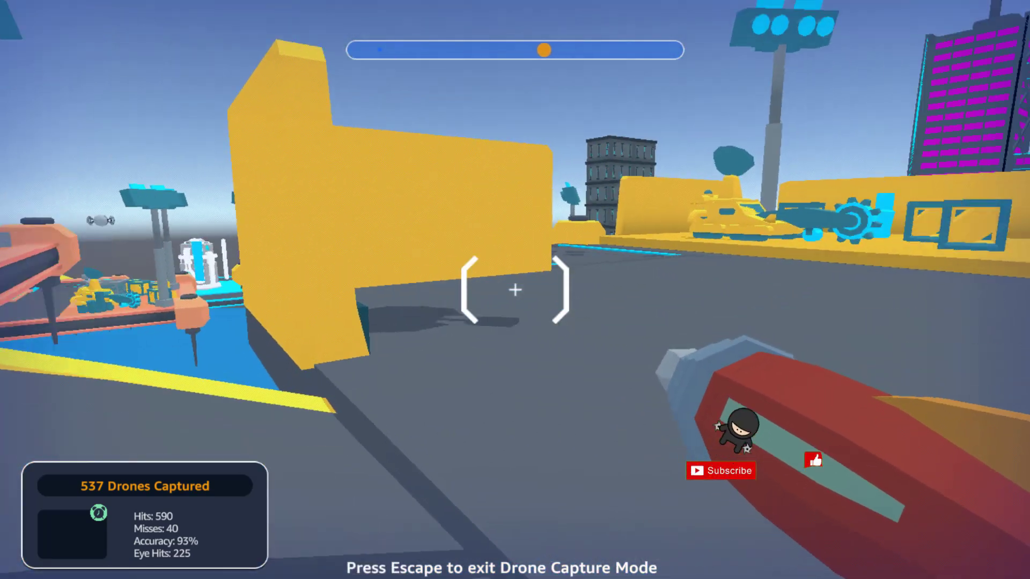
key(w)
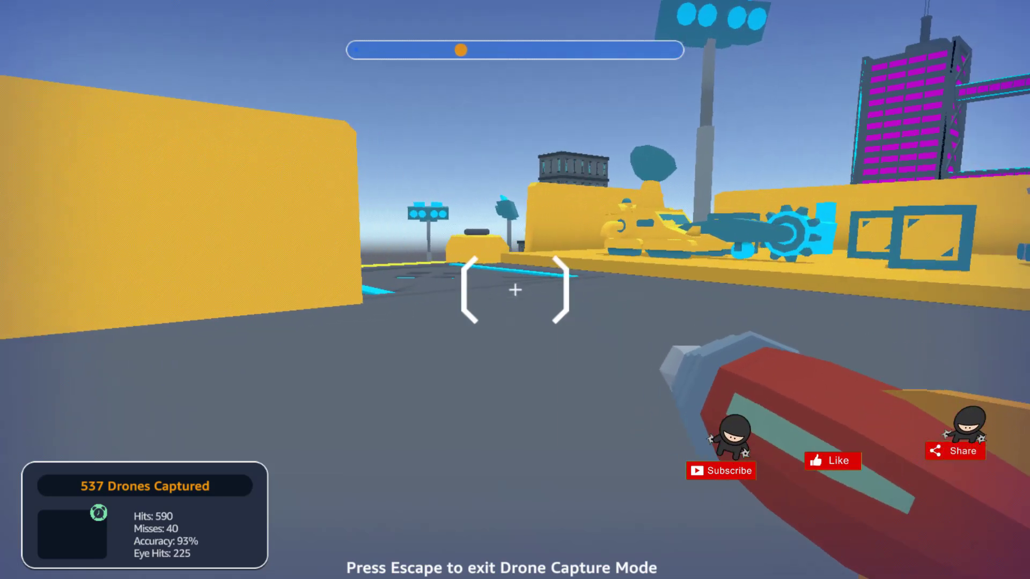
key(a)
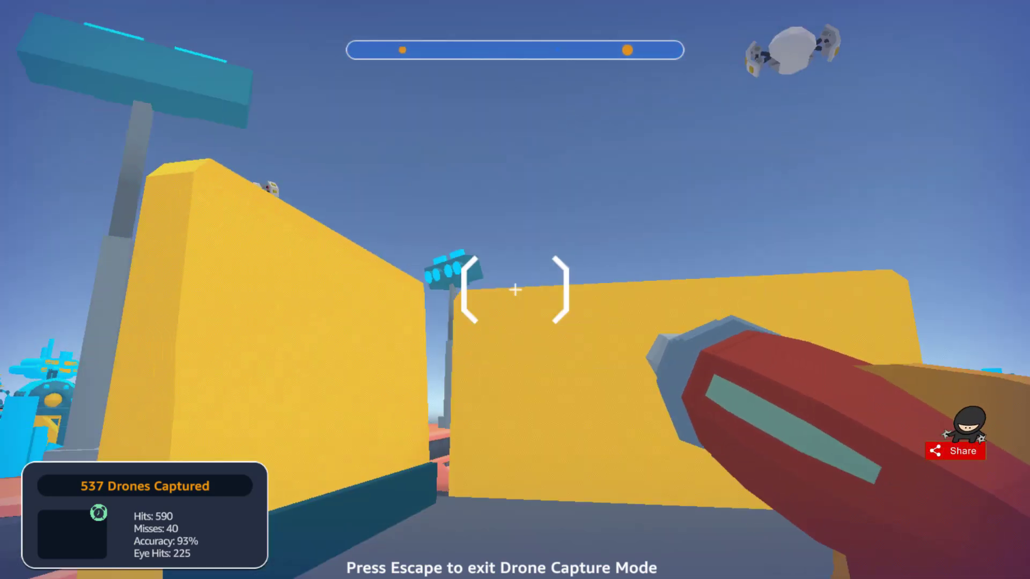
key(d)
key(d)
key(w)
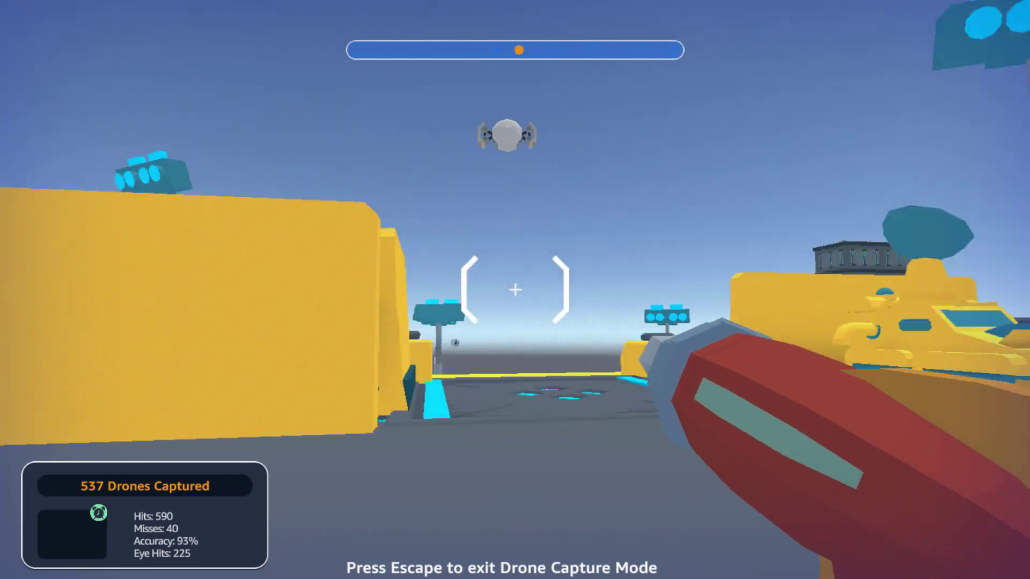
key(a)
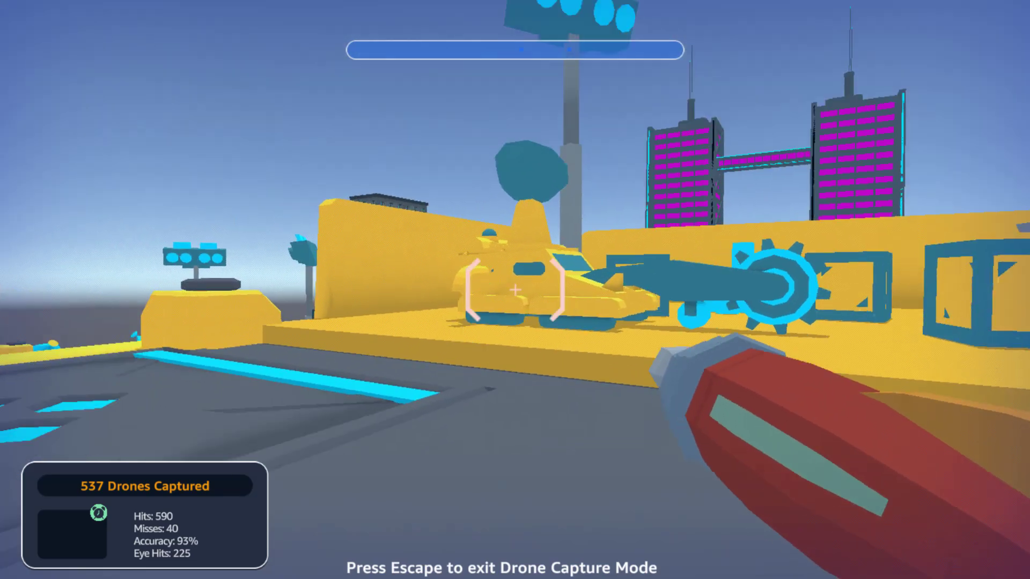
key(w)
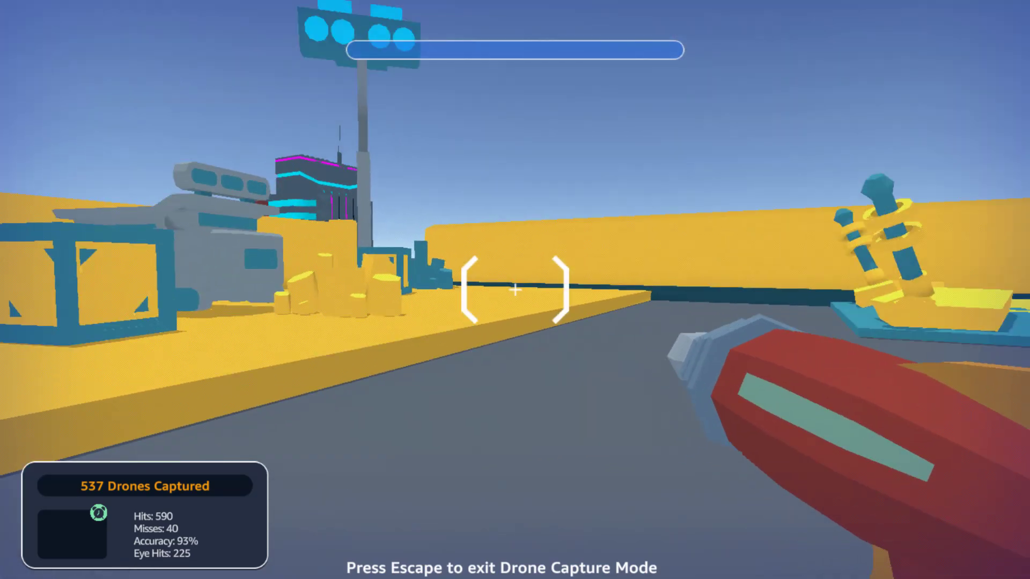
- Cross the ramp from the yellow platform to the orange one and survey the surroundings for more drones
key(w)
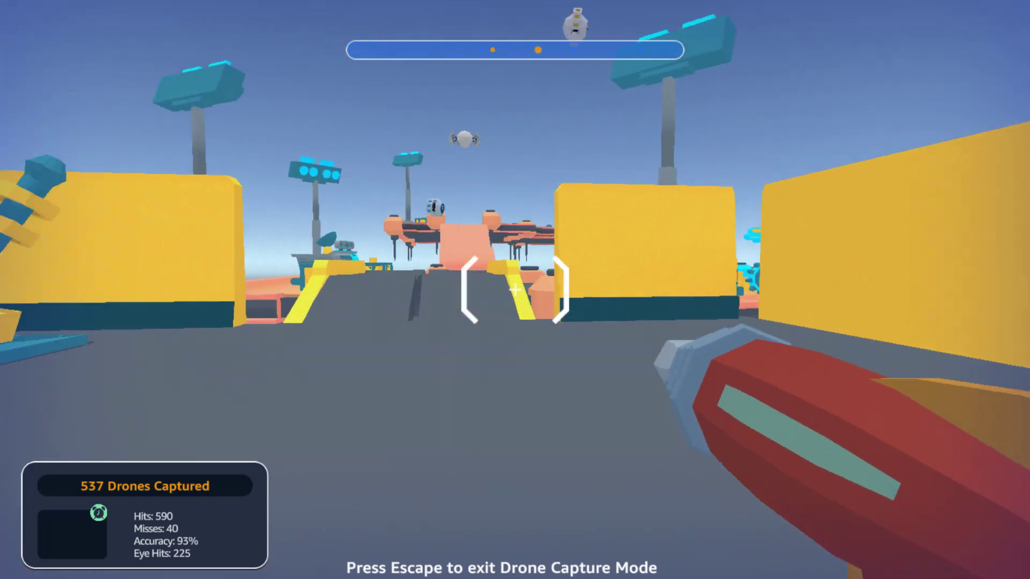
key(w)
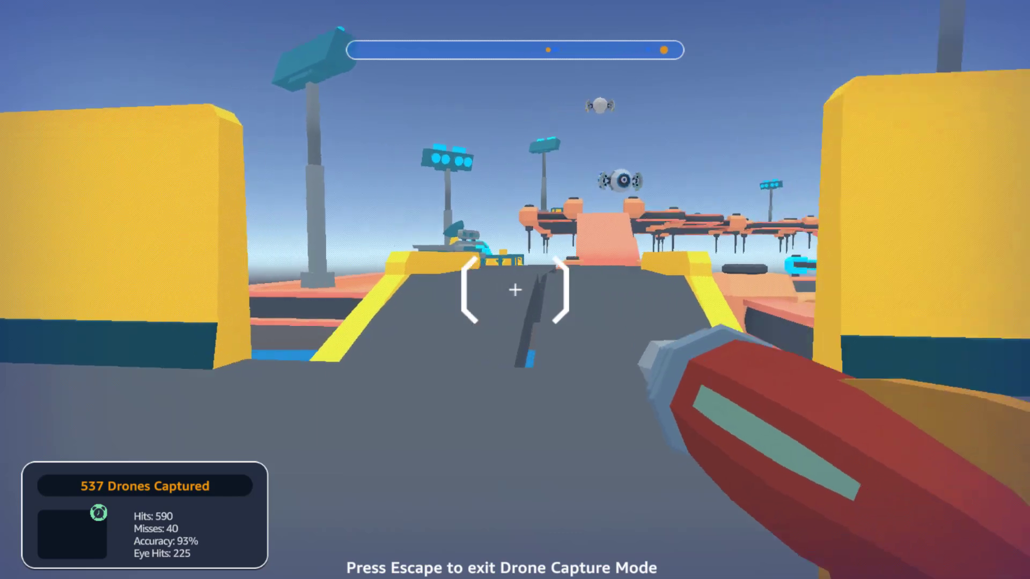
key(w)
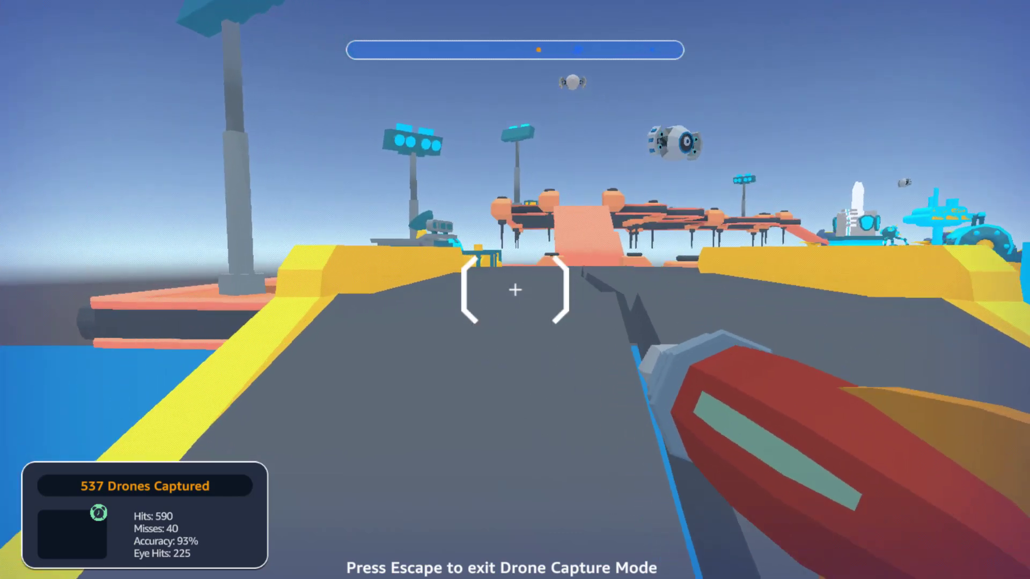
key(w)
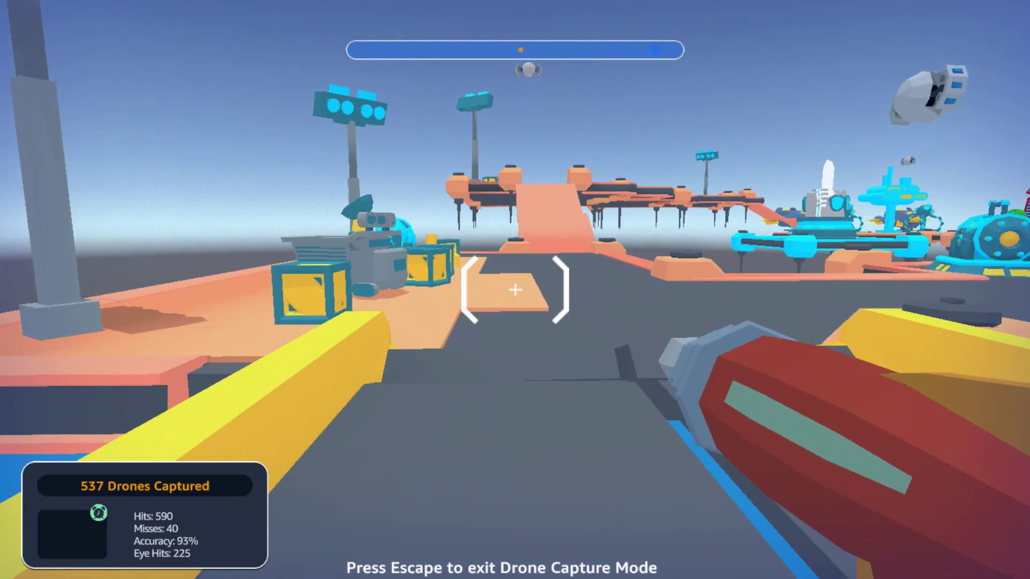
key(w)
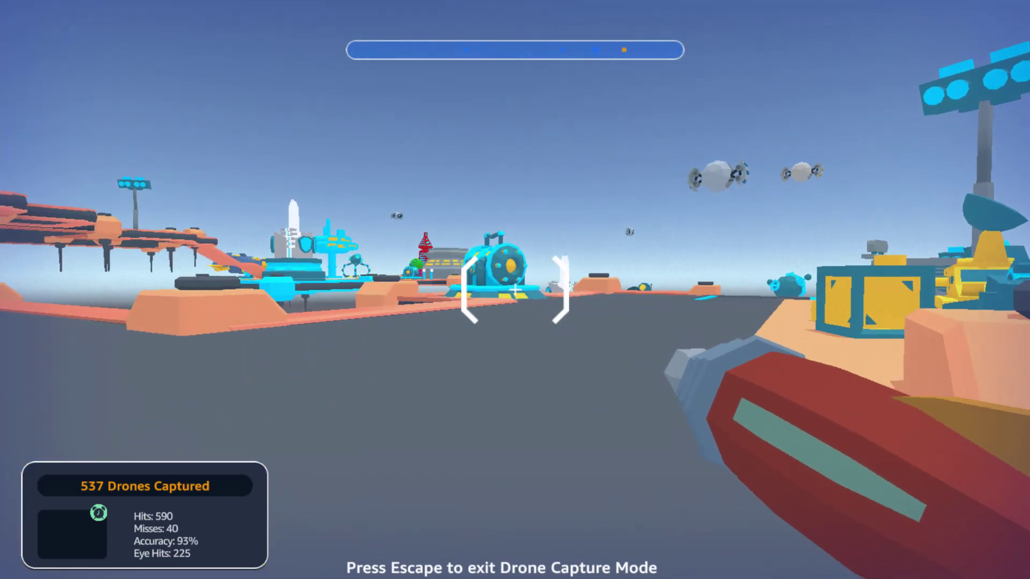
key(w)
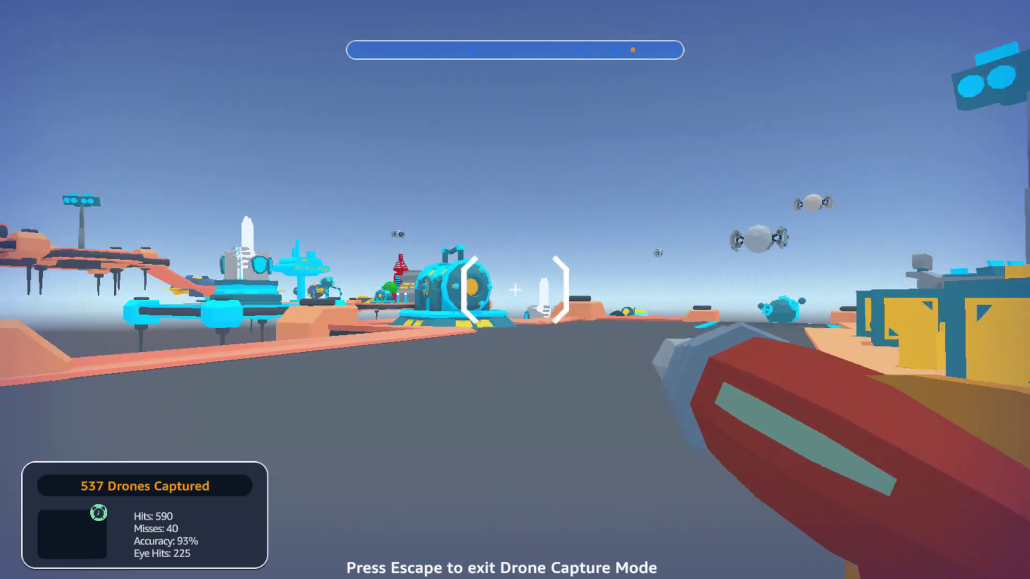
key(w)
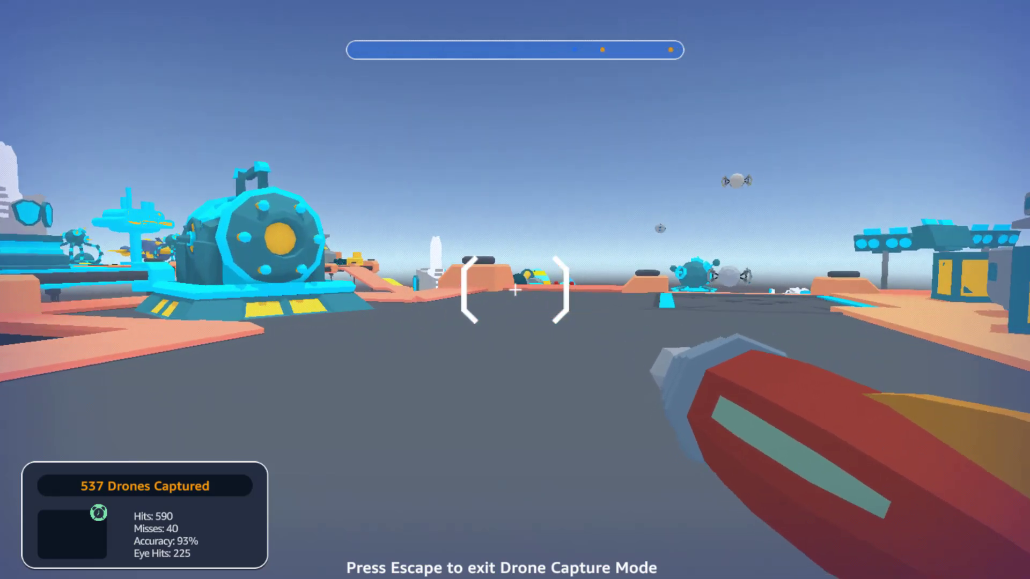
key(w)
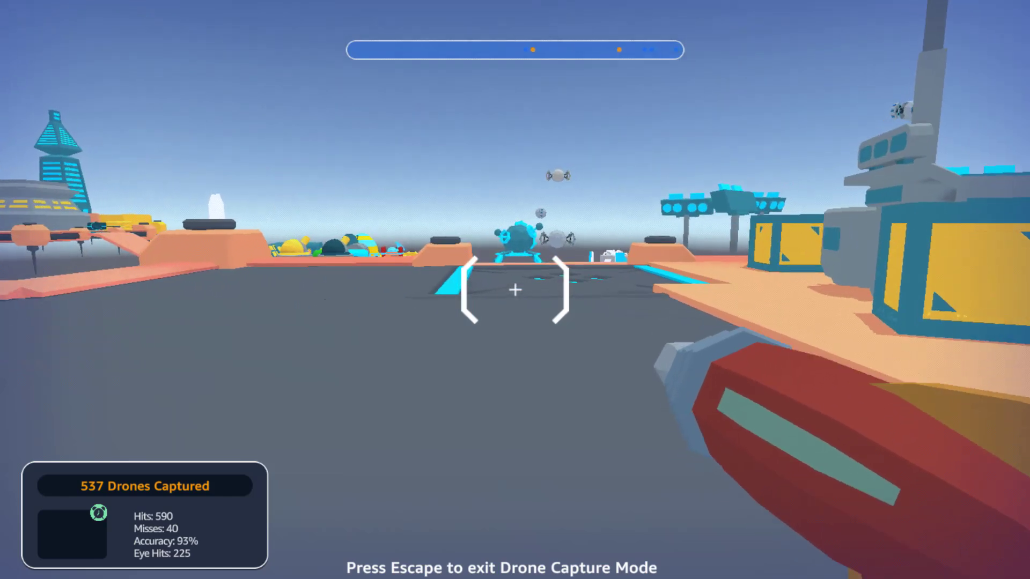
key(a)
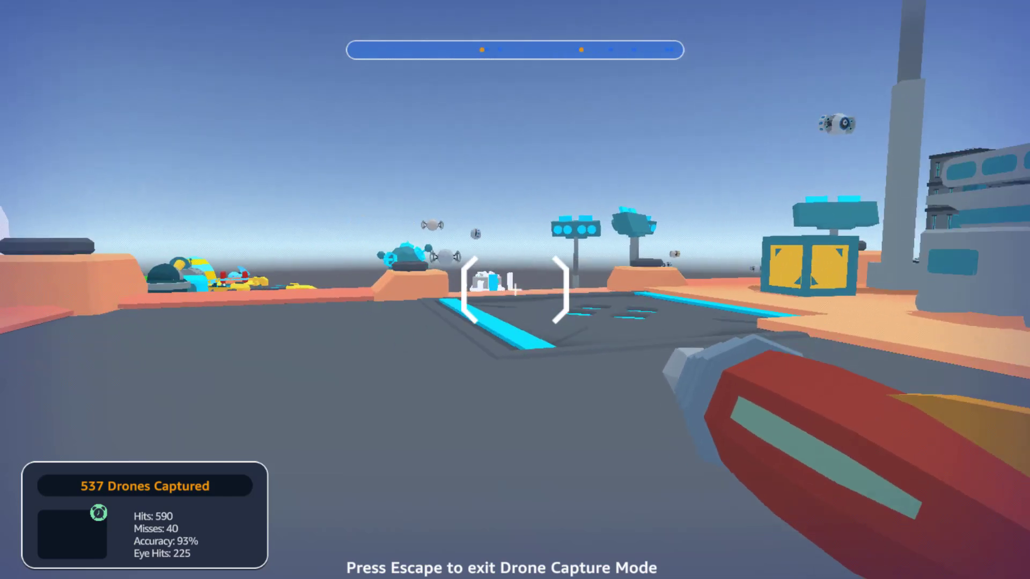
key(d)
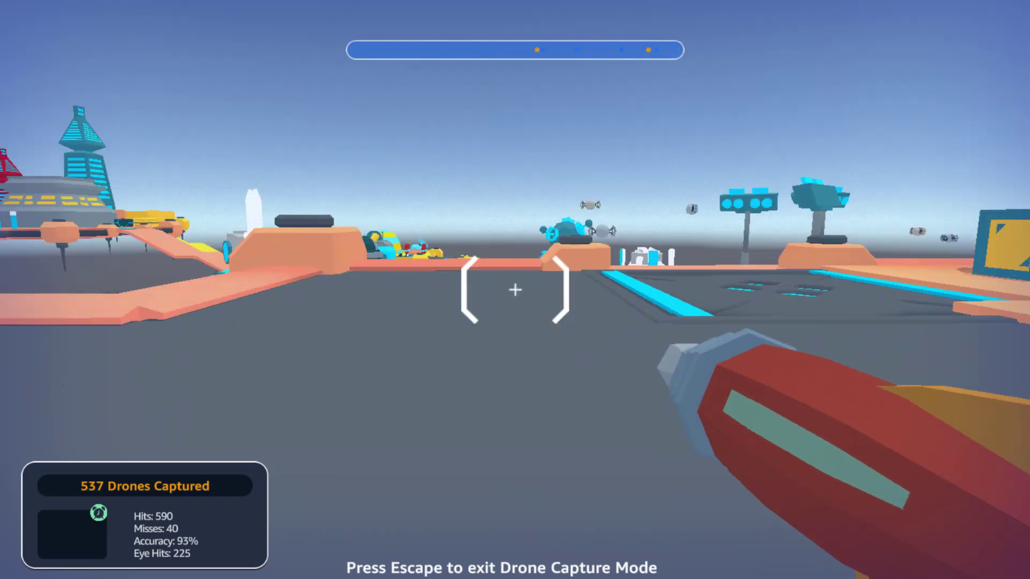
key(w)
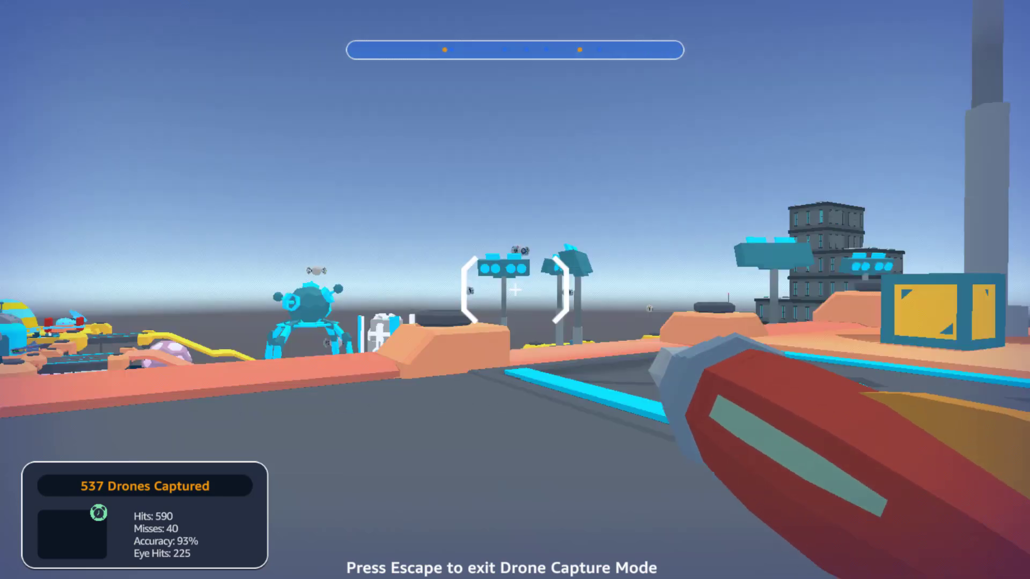
key(d)
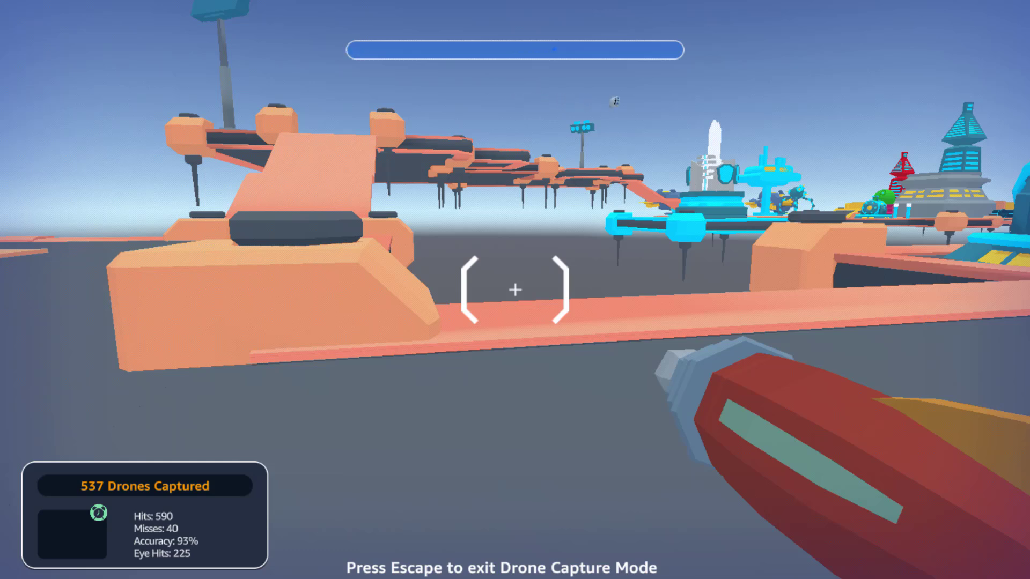
key(F11)
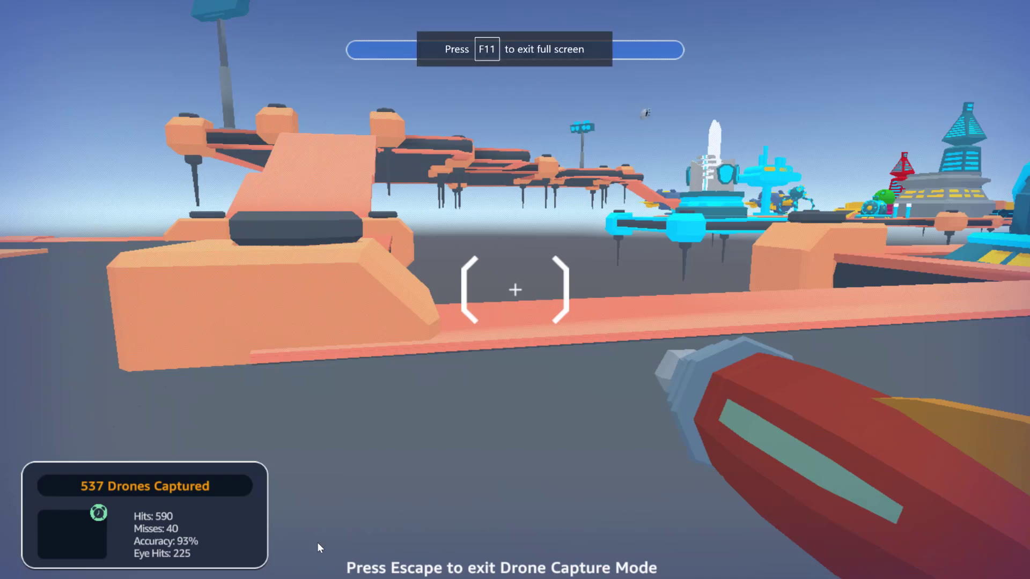